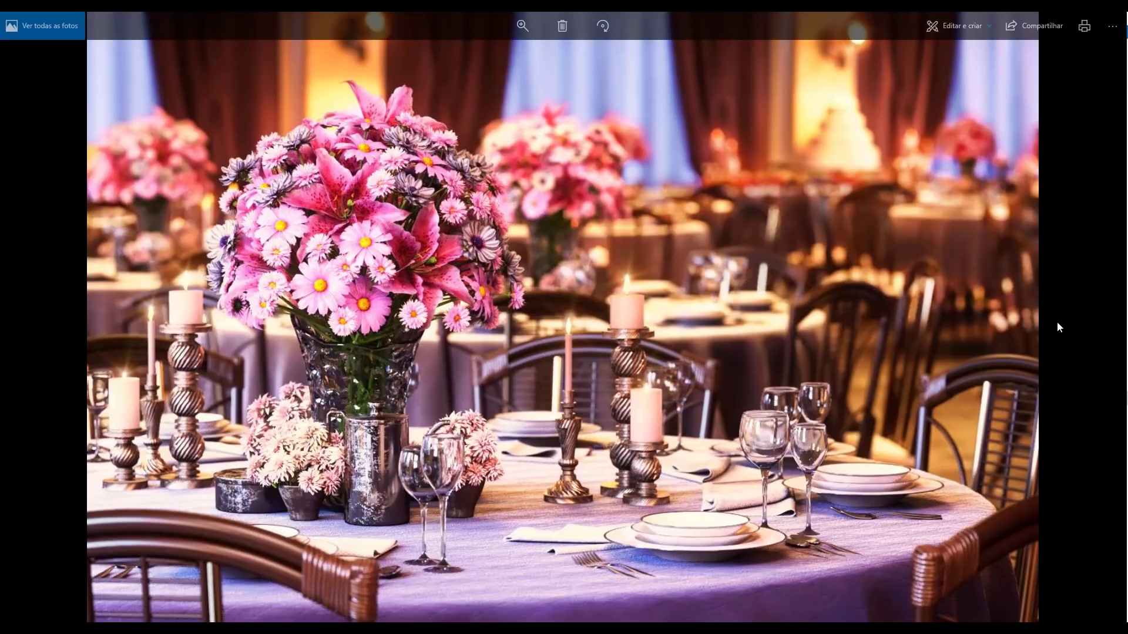
# Flip back and forth through the banquet-table, vase and flower-bouquet example renders
pyautogui.press('Right')
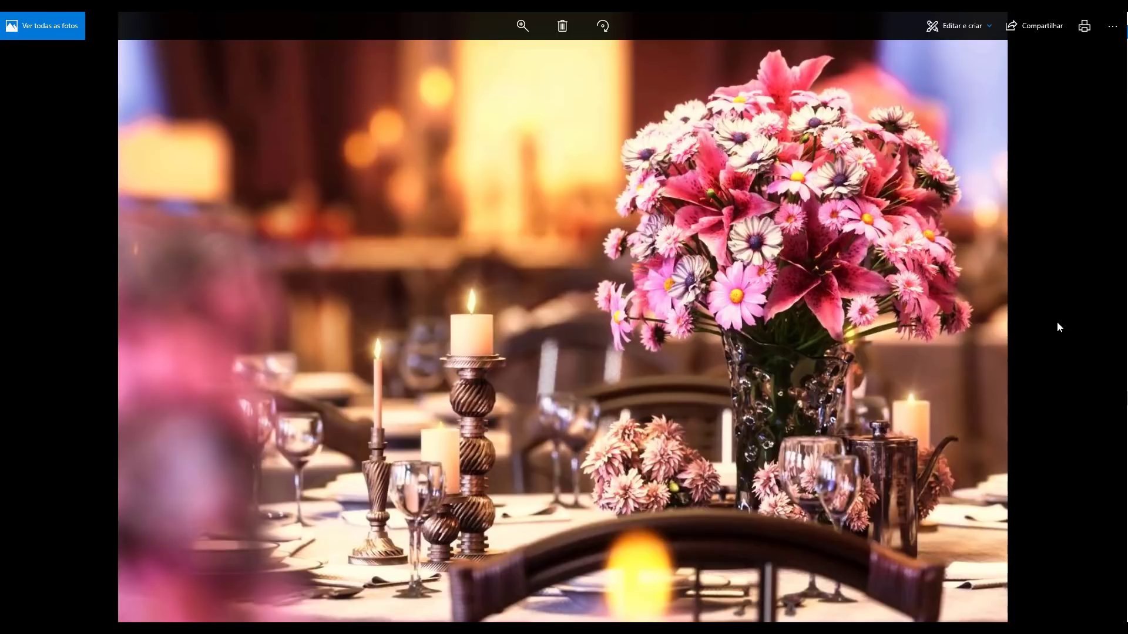
pyautogui.press('Right')
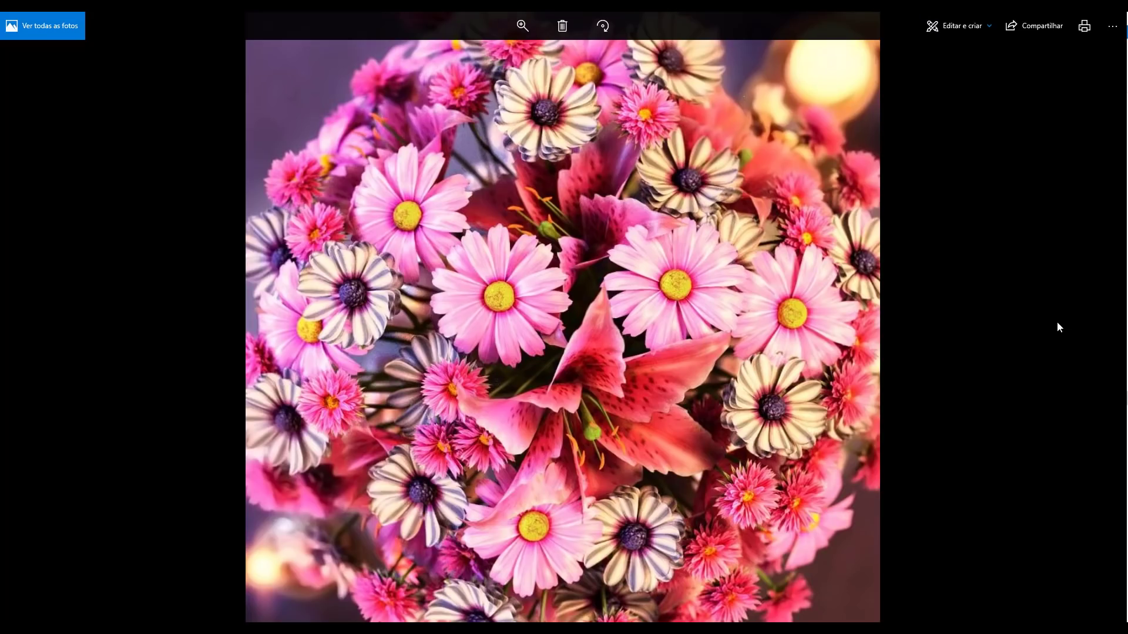
pyautogui.press('Left')
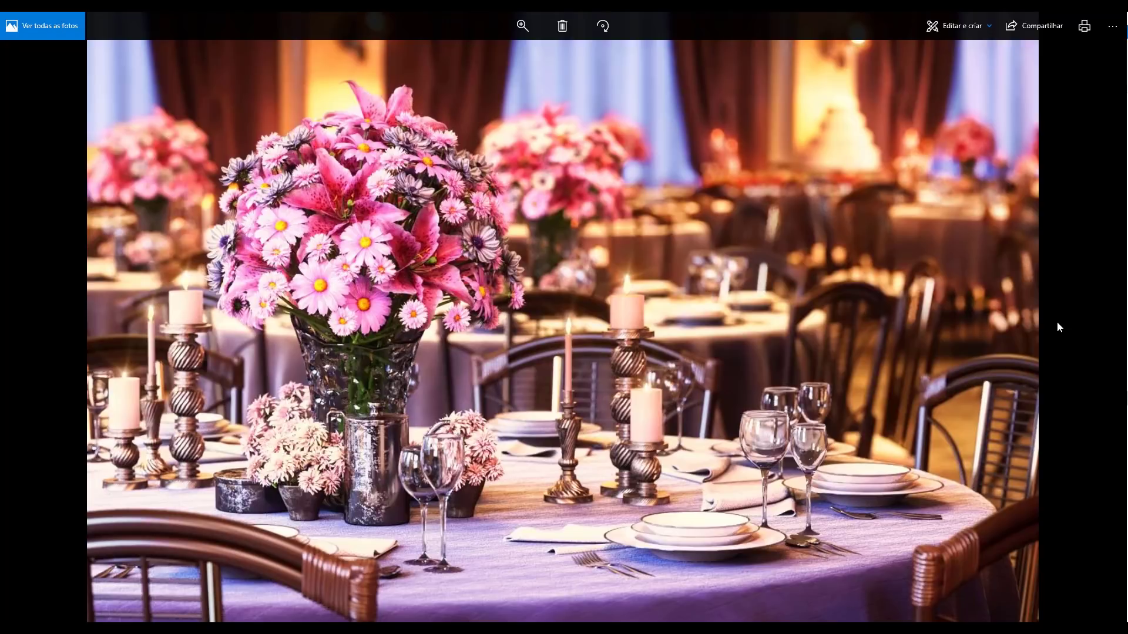
pyautogui.press('Right')
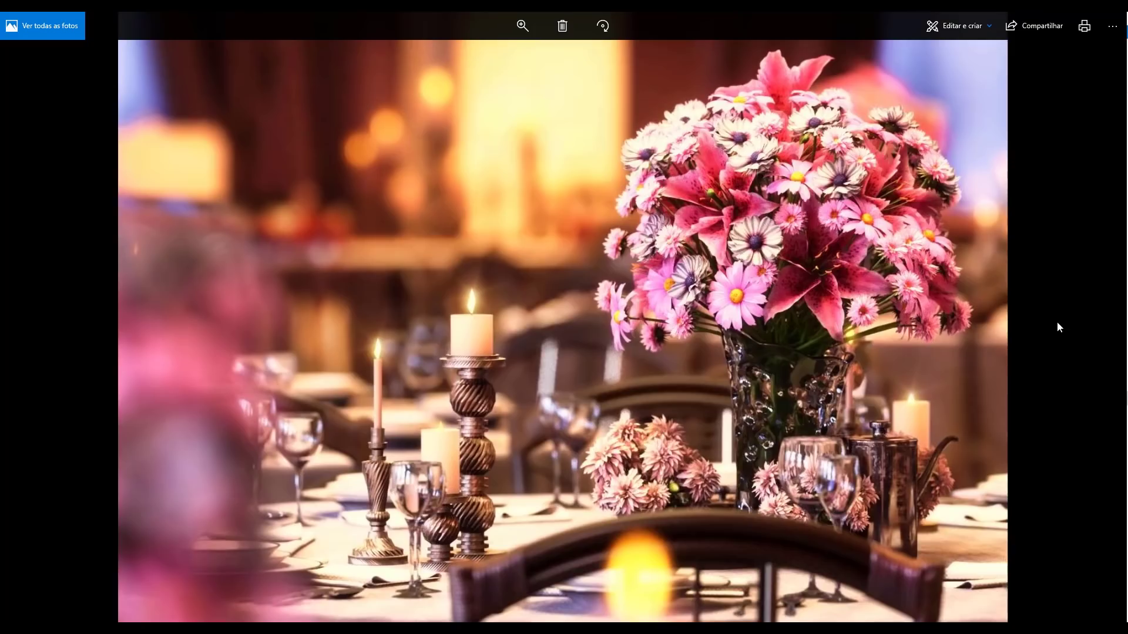
pyautogui.press('Right')
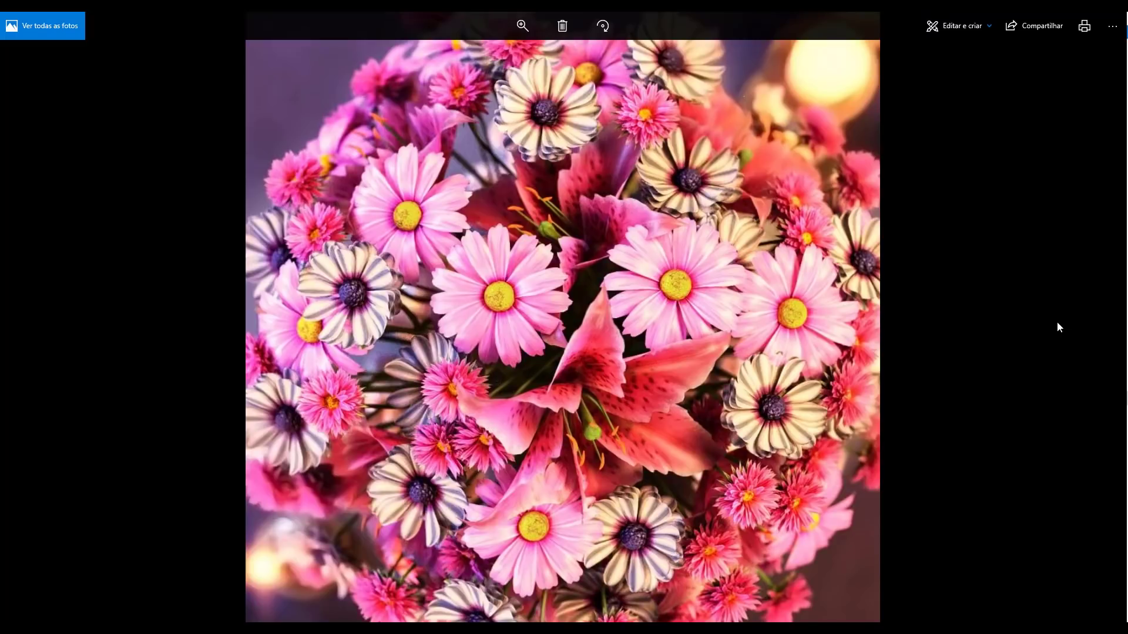
pyautogui.press('Right')
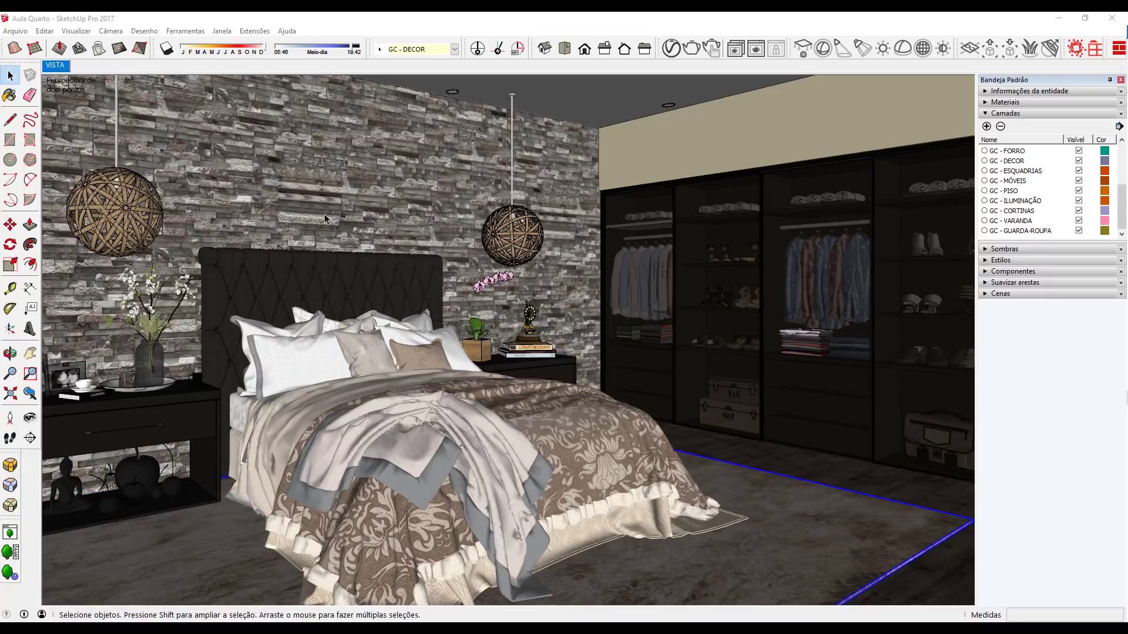
# Expand the Camadas layers tray and select the GC - FORRO layer in its list
pyautogui.click(993, 113)
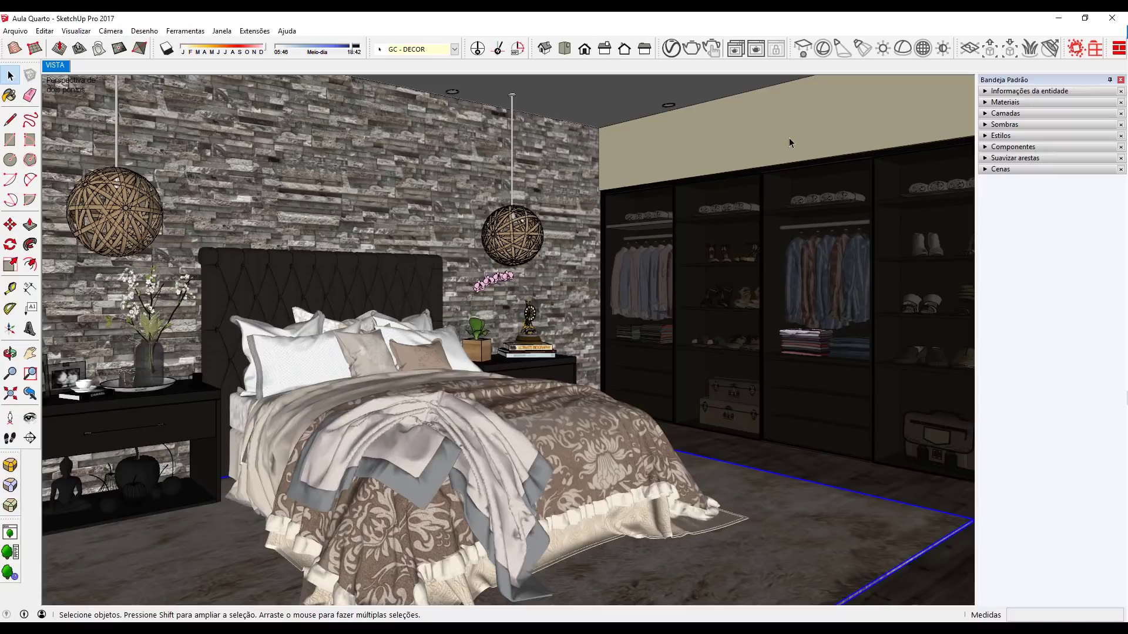
pyautogui.click(986, 114)
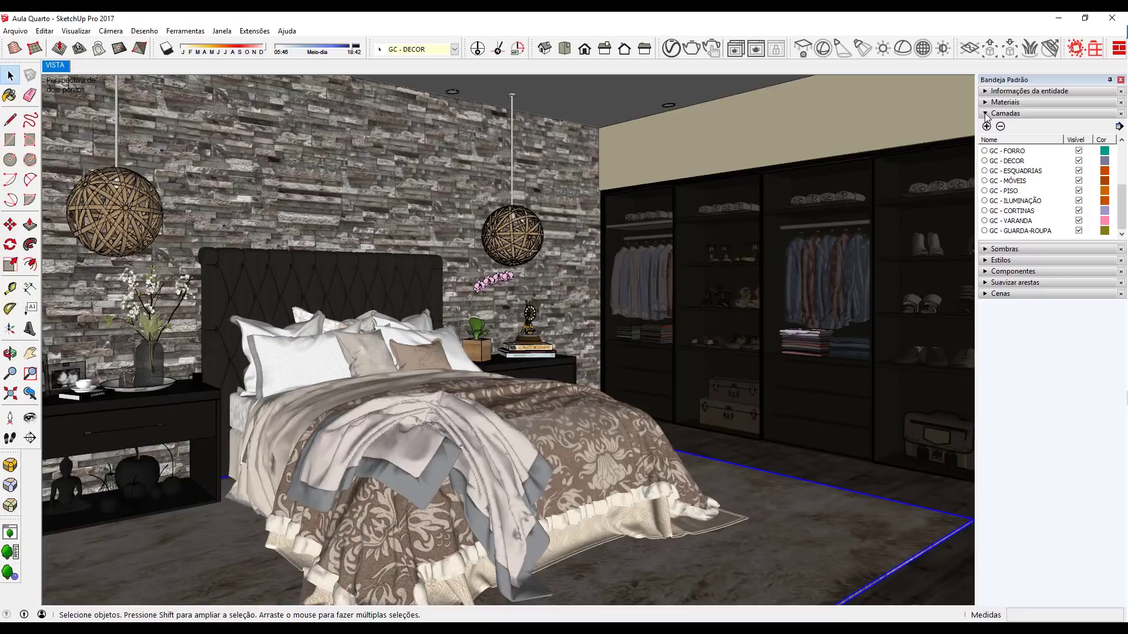
pyautogui.scroll(2, 992, 180)
pyautogui.scroll(-1, 992, 180)
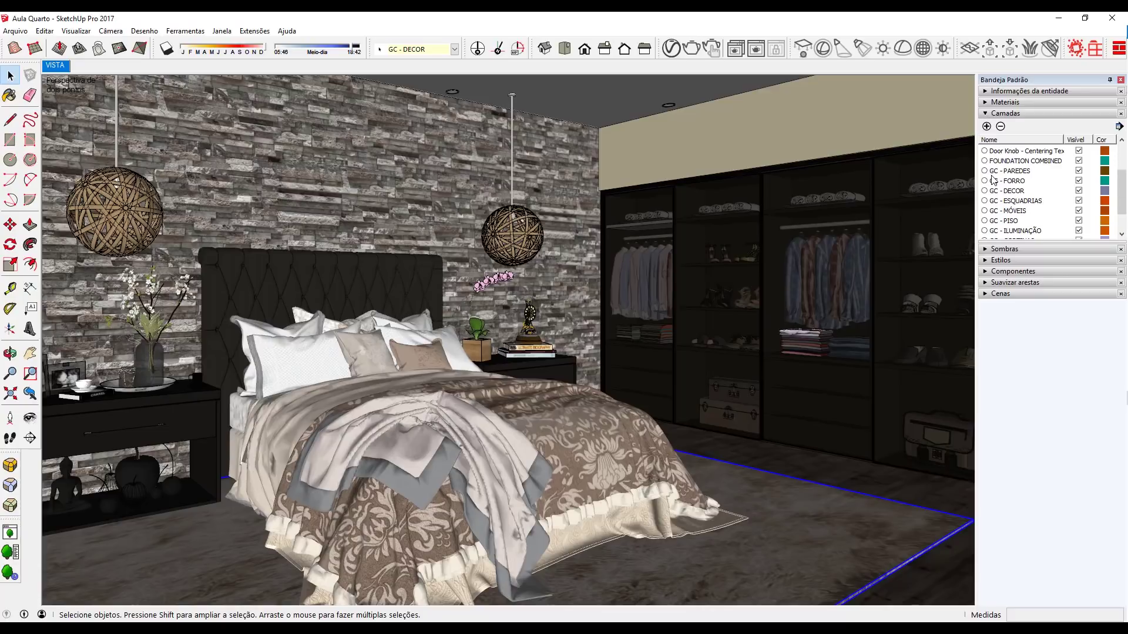
pyautogui.scroll(-1, 992, 179)
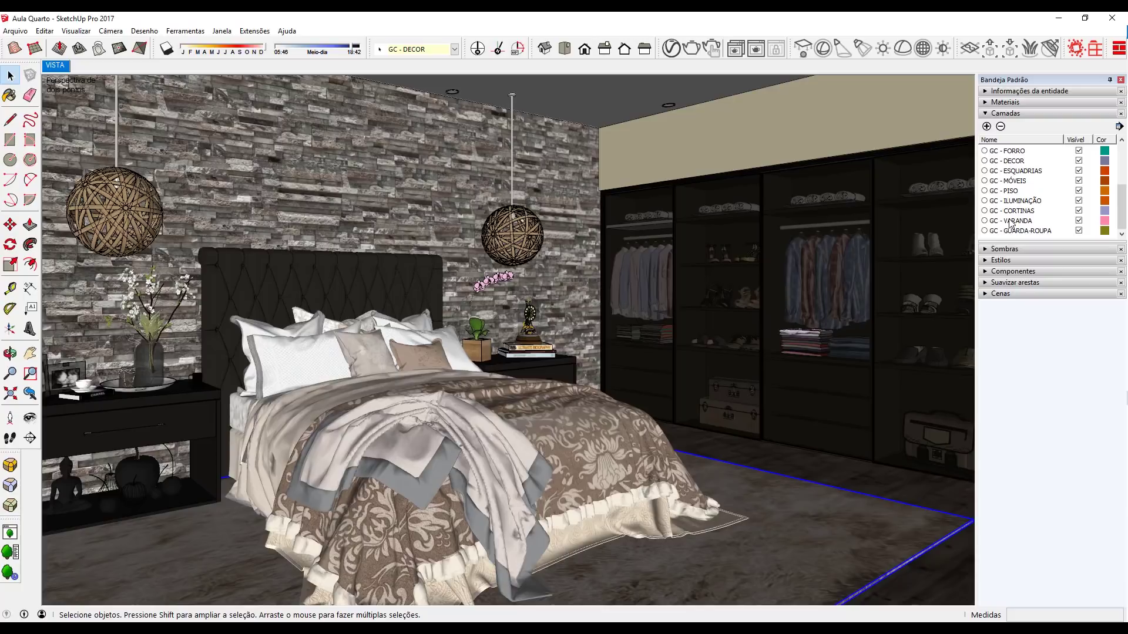
pyautogui.scroll(1, 1025, 203)
pyautogui.scroll(1, 1025, 204)
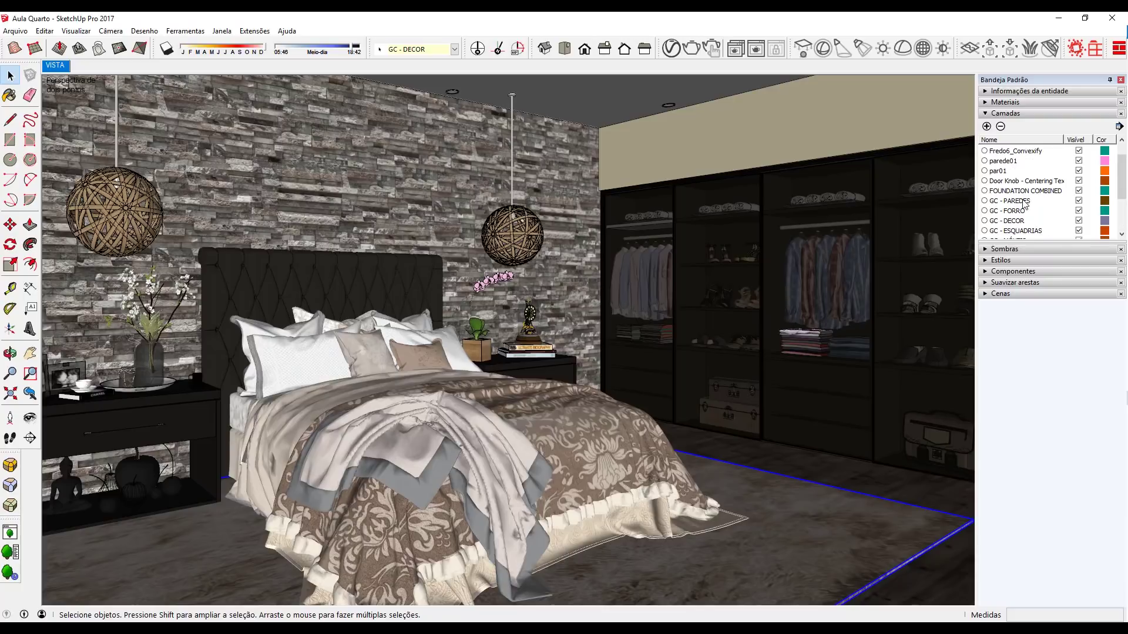
pyautogui.scroll(-1, 1011, 203)
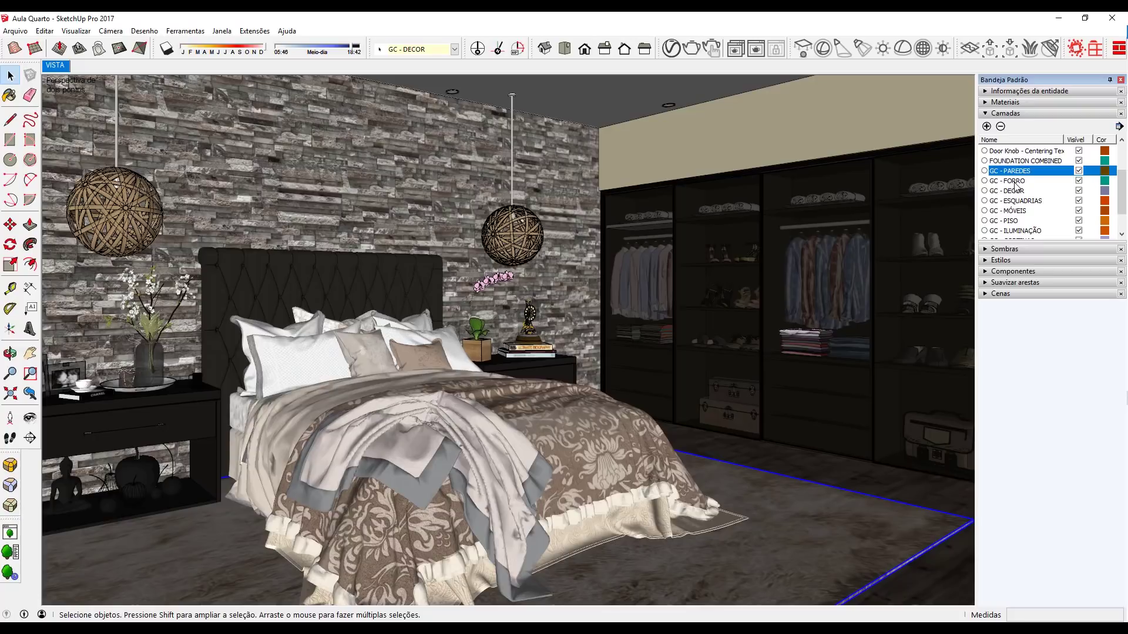
pyautogui.click(1008, 182)
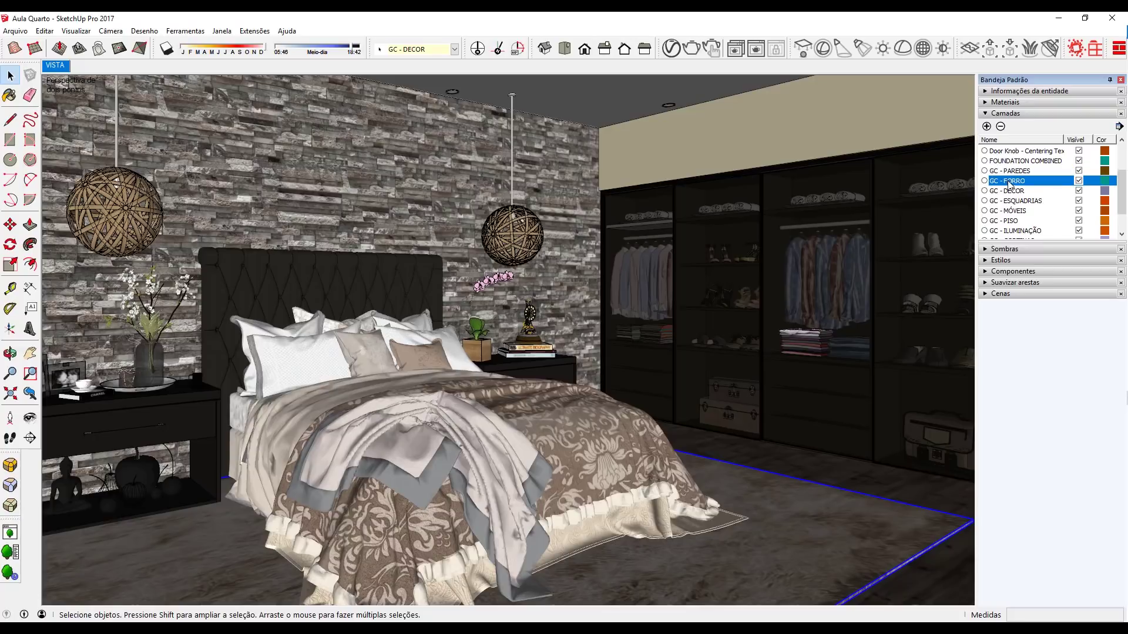
pyautogui.scroll(-1, 1002, 175)
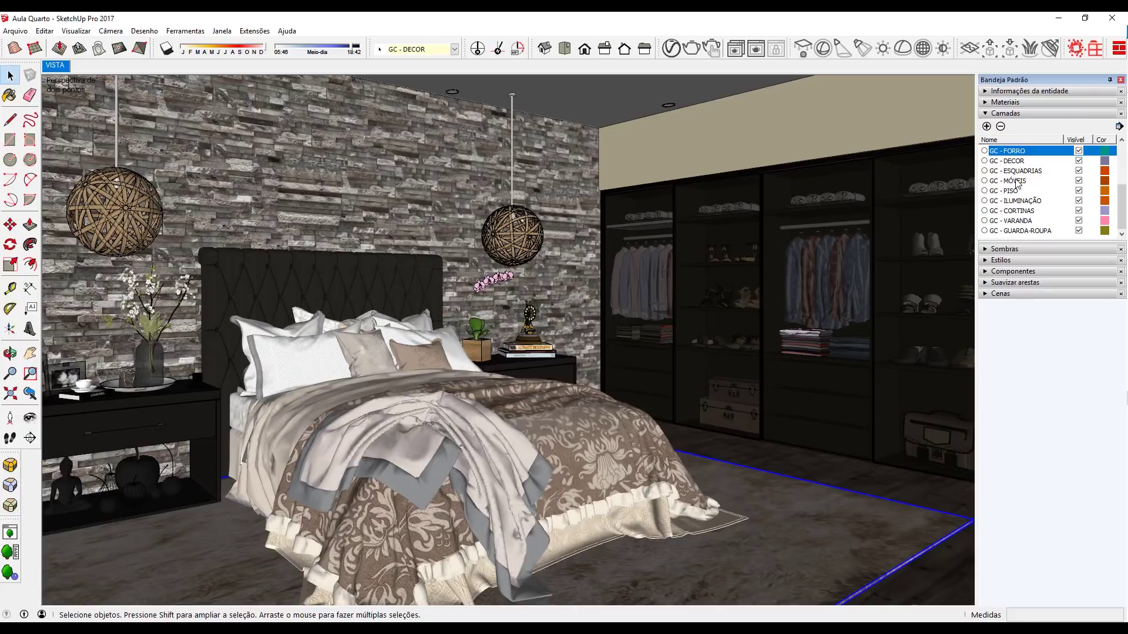
# Hide and re-show the GC - FORRO, GC - DECOR, GC - MÓVEIS and GC - PISO layers in turn
pyautogui.click(1079, 151)
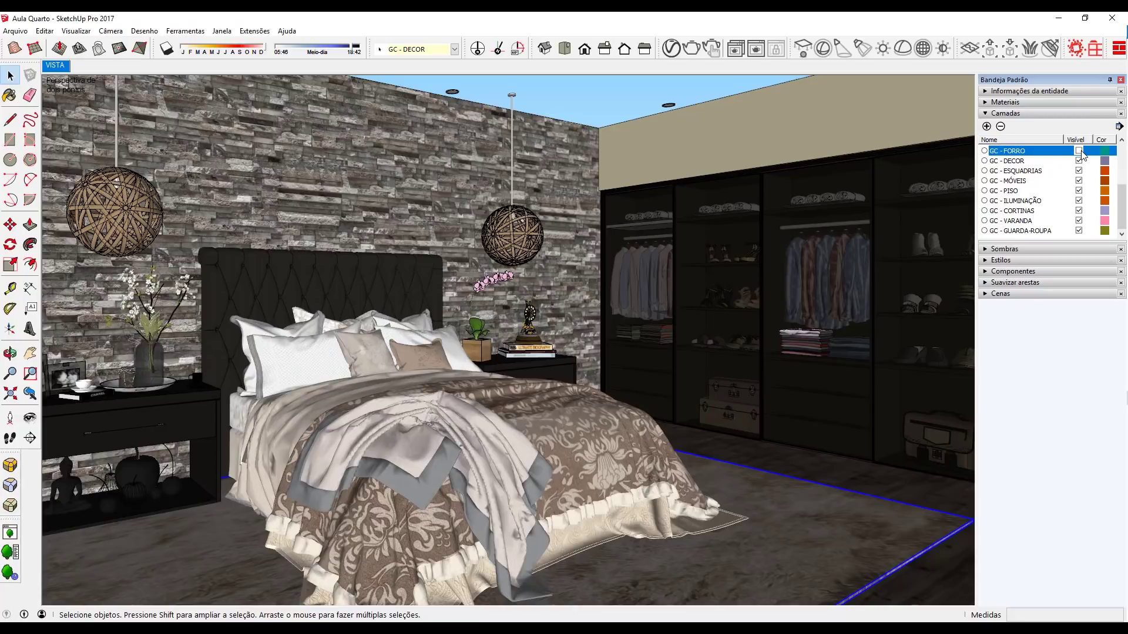
pyautogui.click(1080, 151)
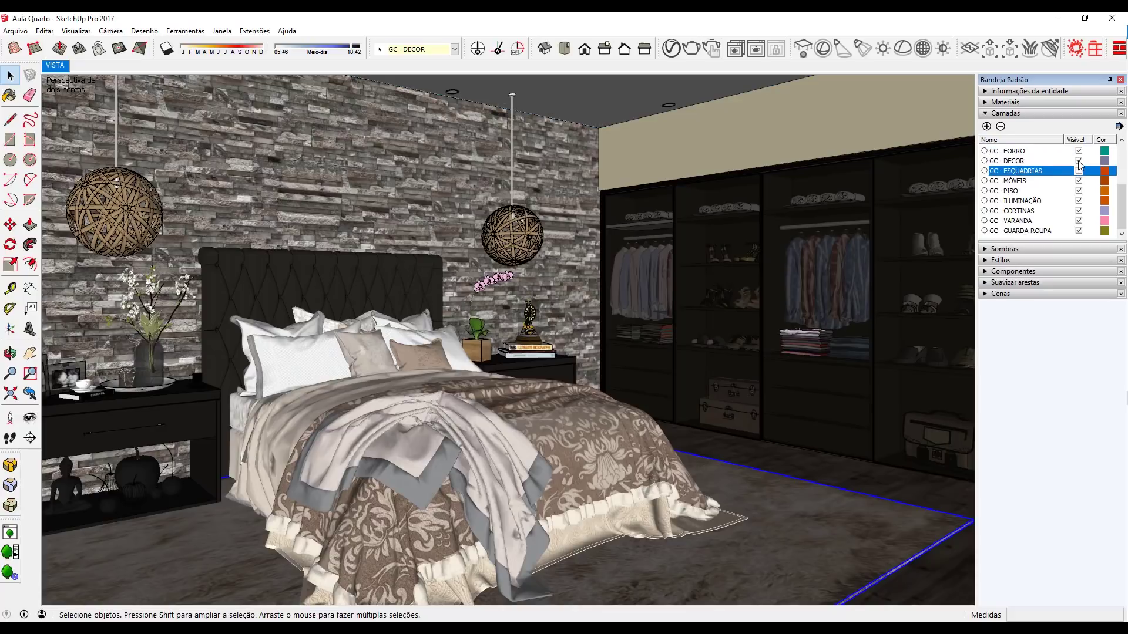
pyautogui.click(1079, 161)
pyautogui.click(1079, 161)
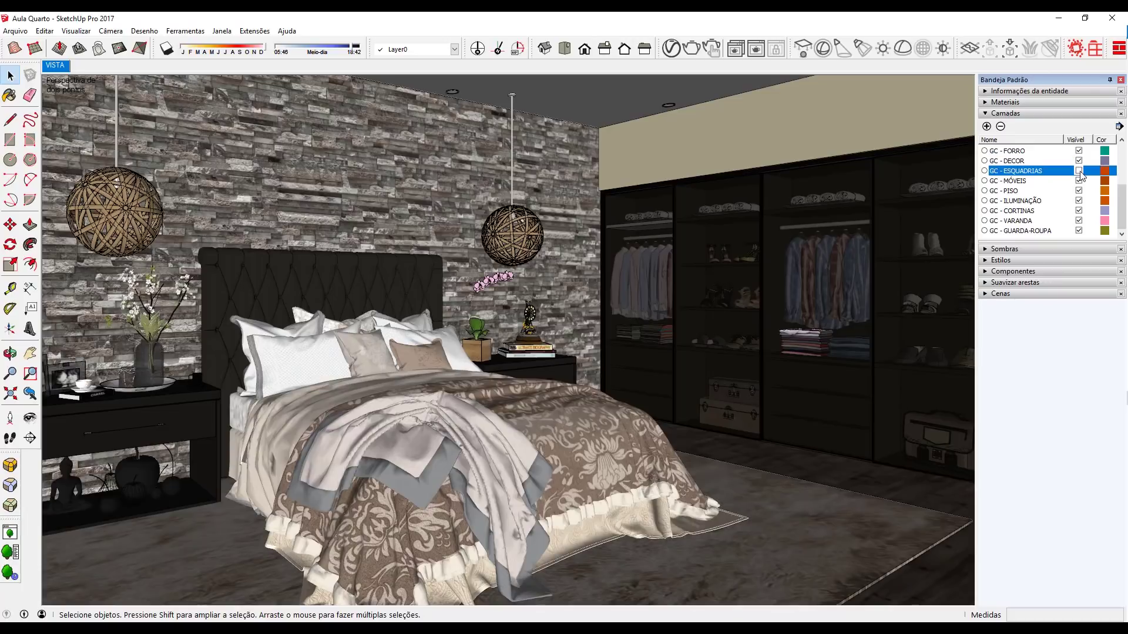
pyautogui.click(1079, 181)
pyautogui.click(1080, 191)
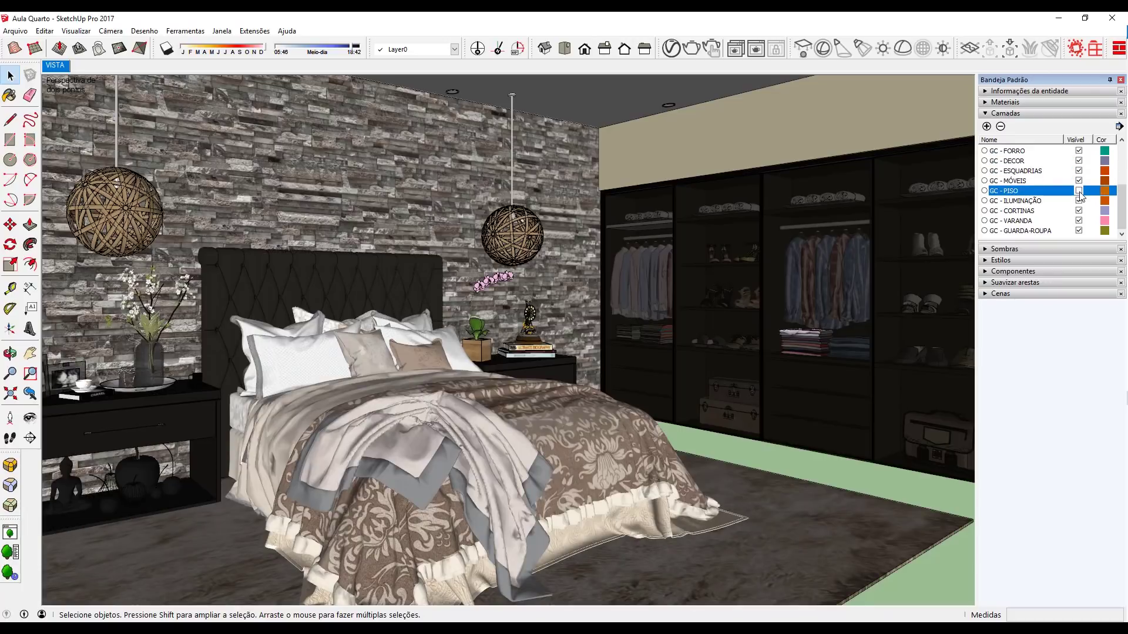
pyautogui.click(1079, 192)
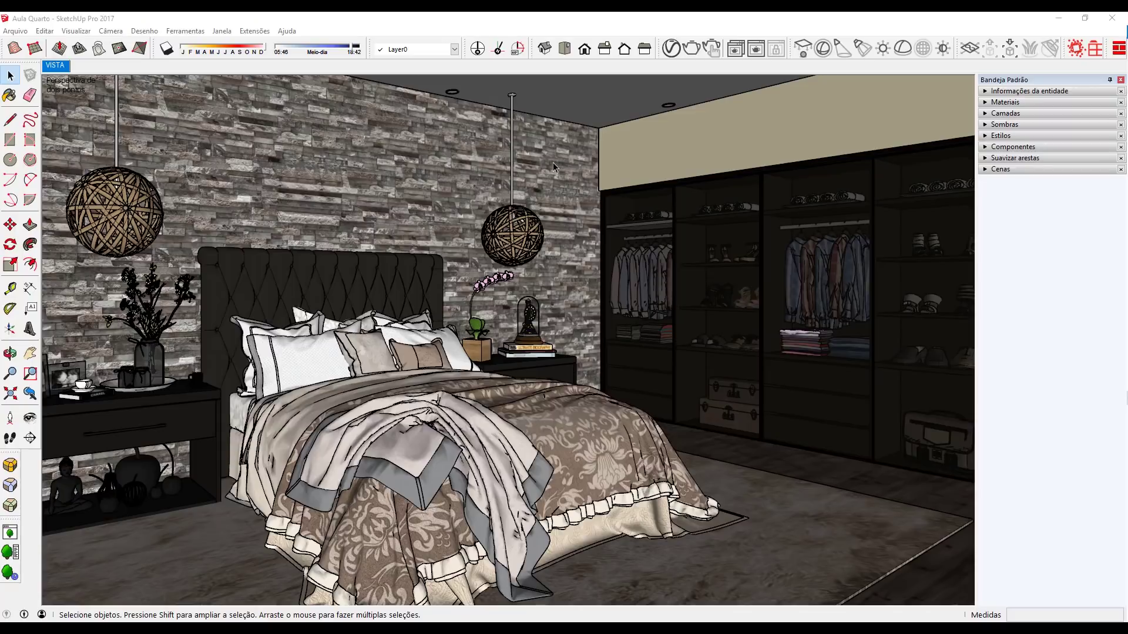
# In the style settings, toggle Perfis profile edges off and on, orbiting around the bed to compare
pyautogui.click(987, 138)
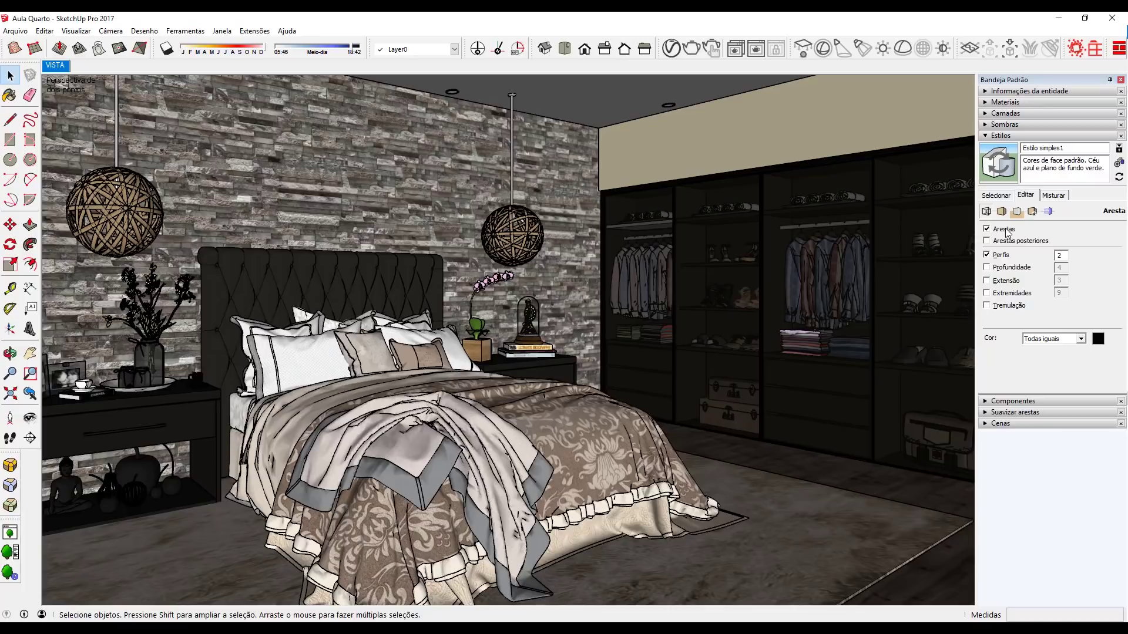
pyautogui.click(987, 255)
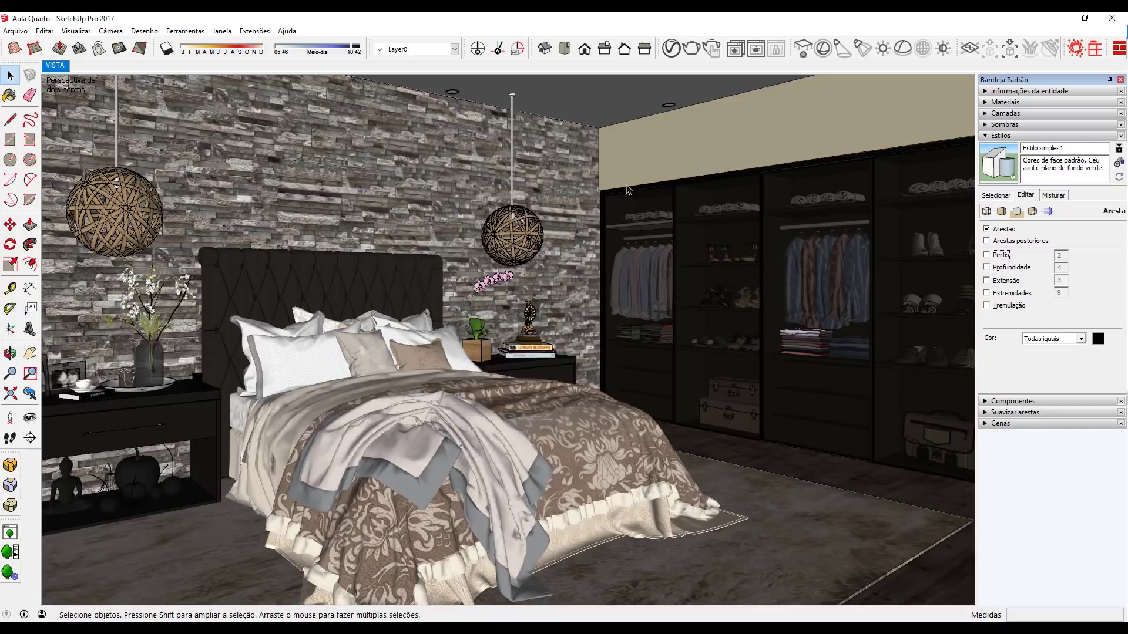
pyautogui.click(987, 255)
pyautogui.scroll(2, 456, 244)
pyautogui.scroll(2, 523, 268)
pyautogui.moveTo(525, 268)
pyautogui.mouseDown(button='middle')
pyautogui.moveTo(646, 247)
pyautogui.moveTo(621, 277)
pyautogui.mouseUp(button='middle')
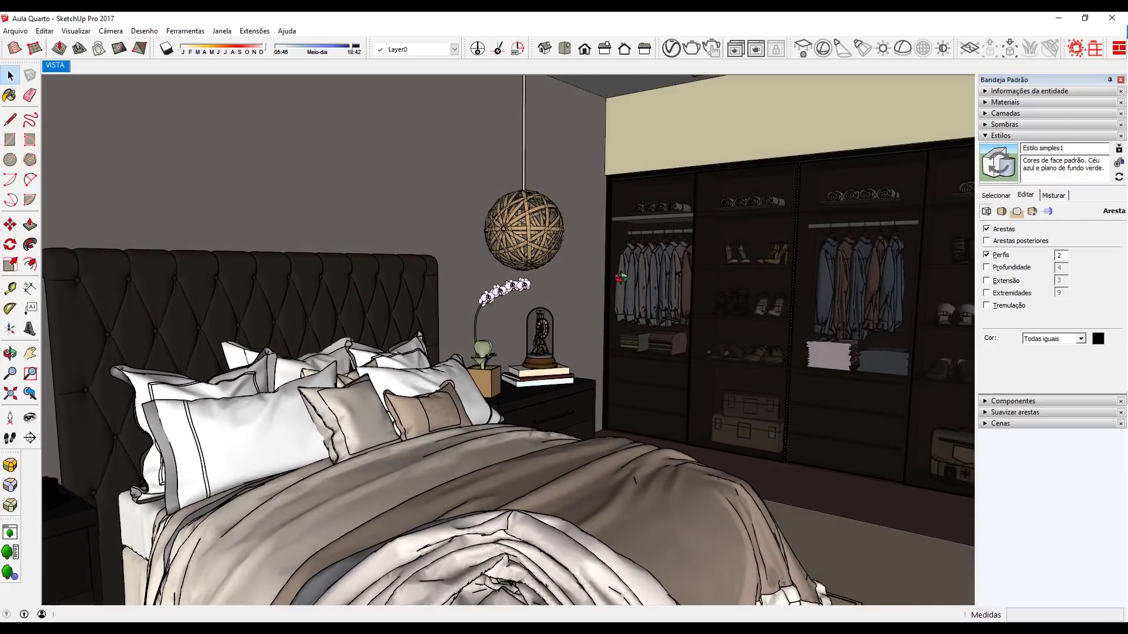
# Turn Perfis profile edges off again and return to the VISTA scene
pyautogui.click(987, 255)
pyautogui.moveTo(647, 265)
pyautogui.mouseDown(button='middle')
pyautogui.moveTo(659, 256)
pyautogui.moveTo(644, 308)
pyautogui.mouseUp(button='middle')
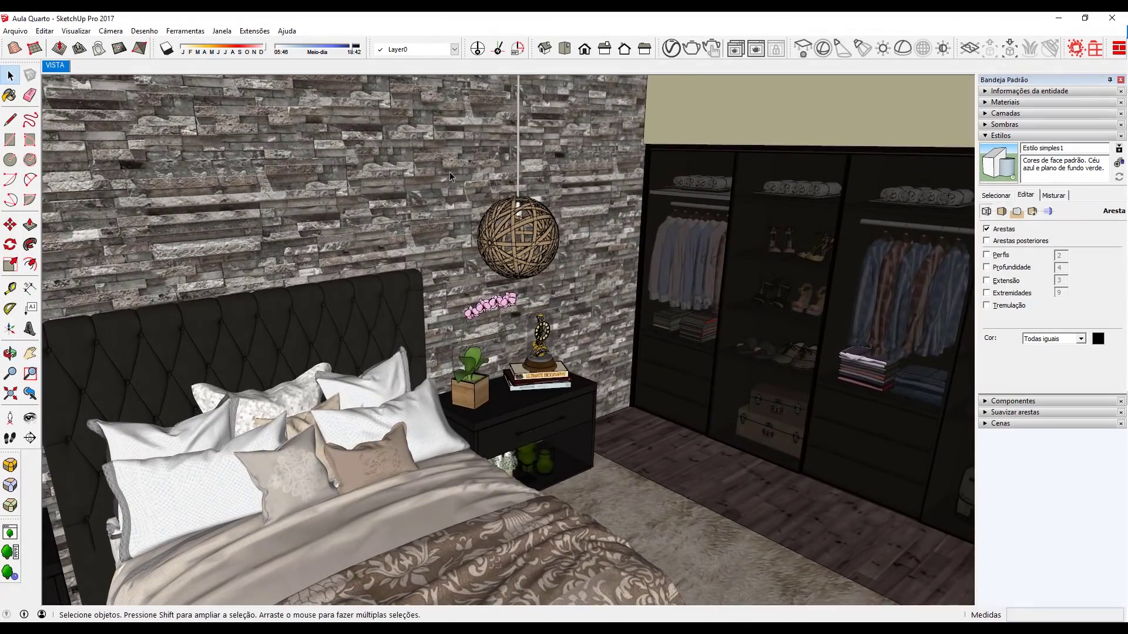
pyautogui.click(48, 64)
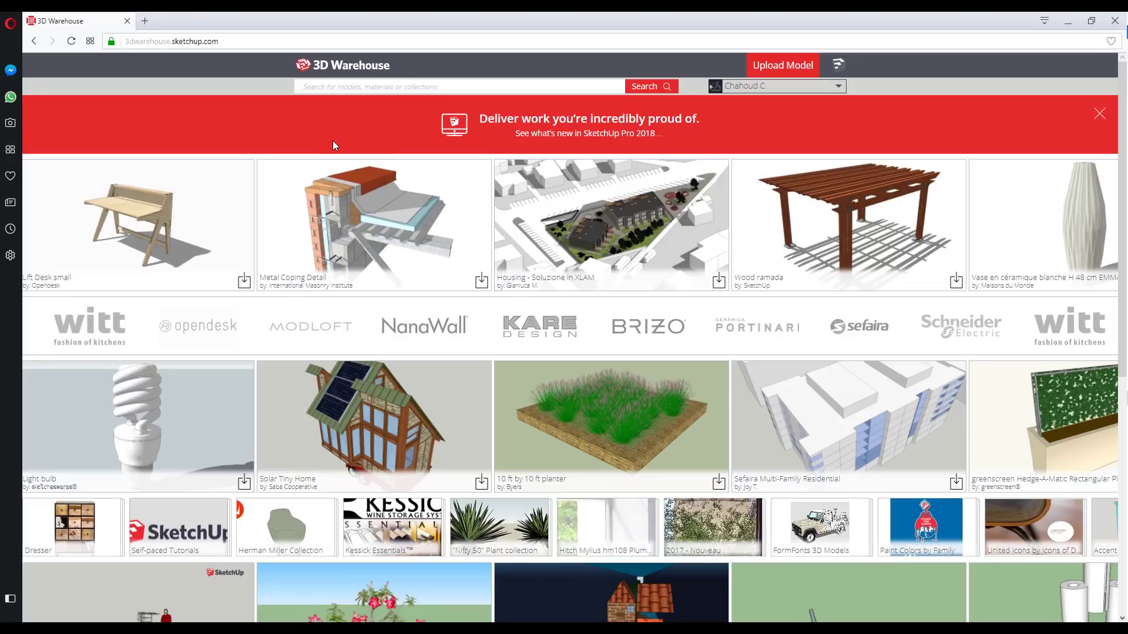
# Search 3D Warehouse for 'bed' and sort the results by most liked
pyautogui.click(327, 88)
pyautogui.write('be')
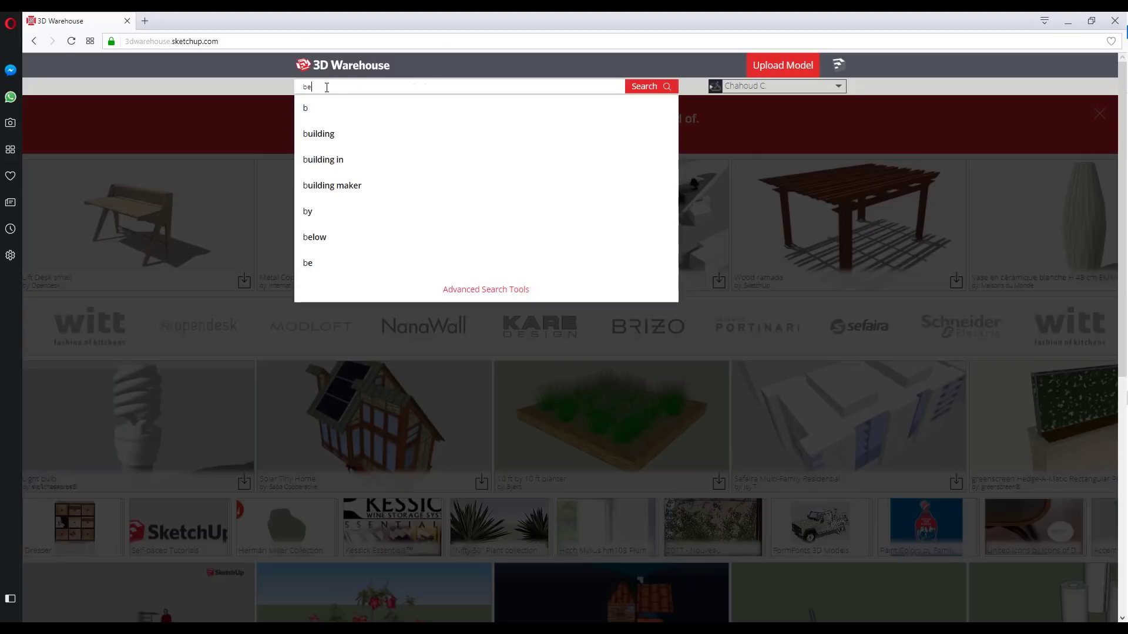
pyautogui.write('d')
pyautogui.press('Return')
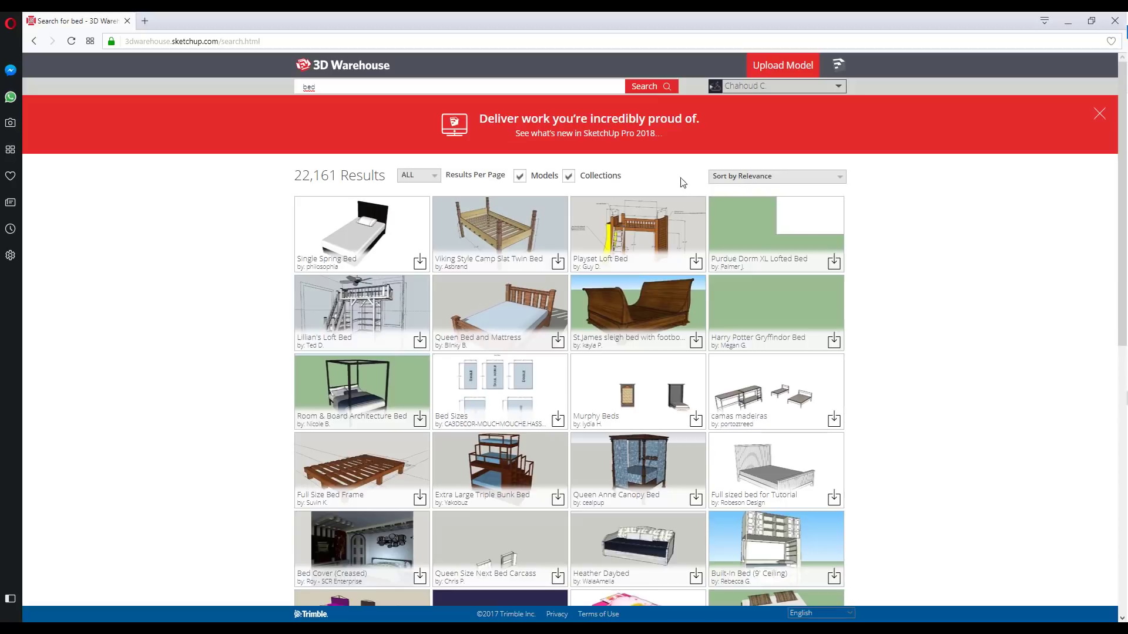
pyautogui.click(719, 183)
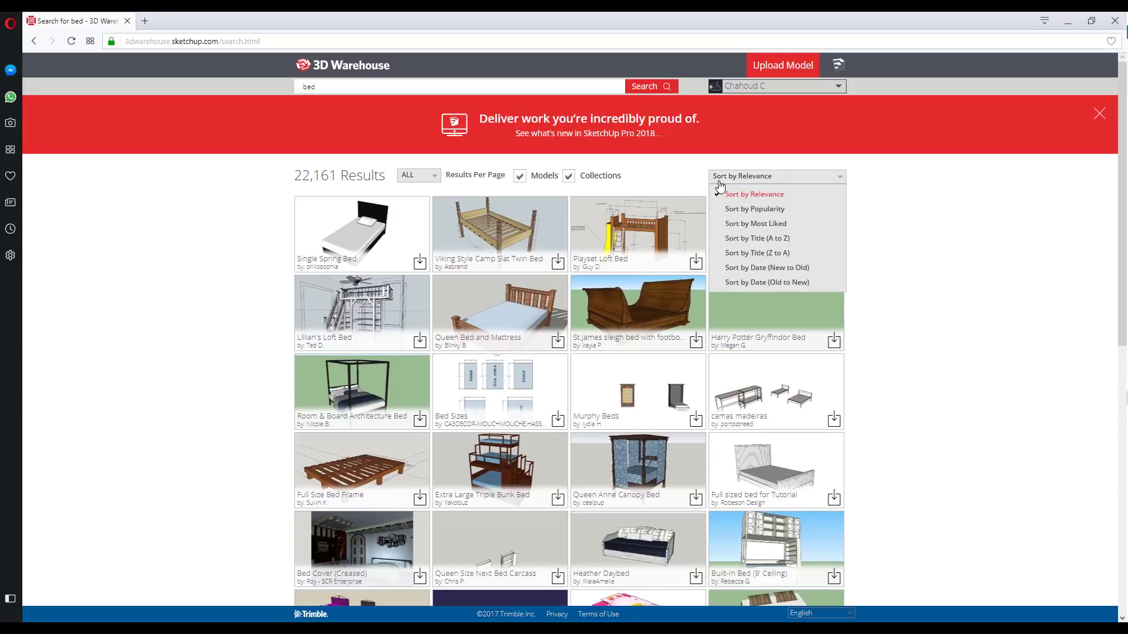
pyautogui.click(735, 225)
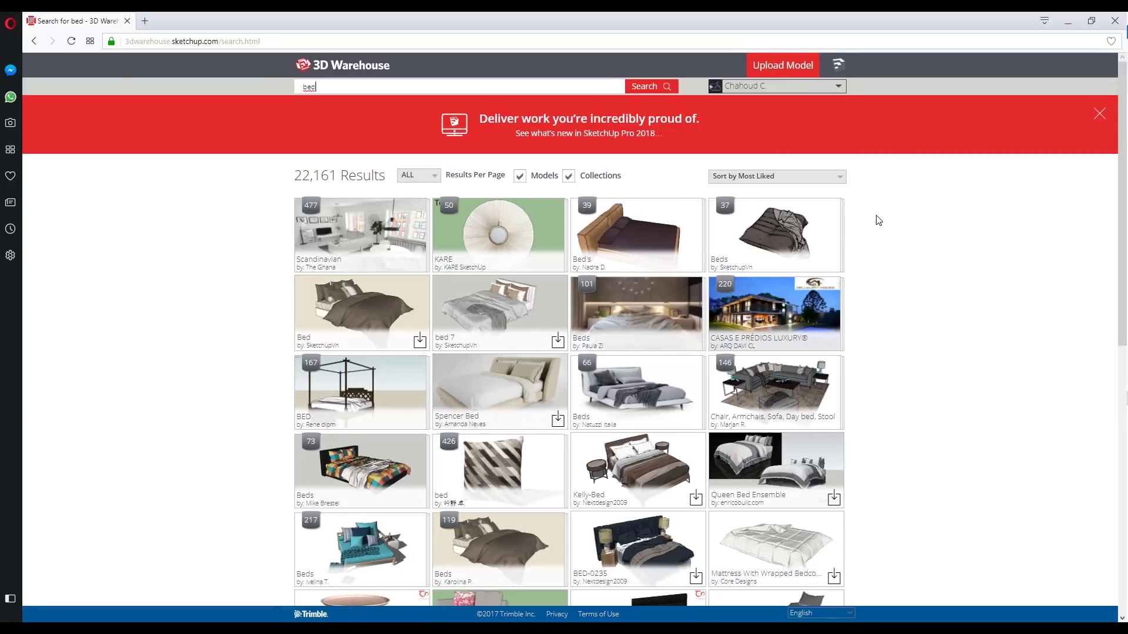
# Open the Kelly-Bed and BED-0235 models in new browser tabs
pyautogui.scroll(-2, 879, 220)
pyautogui.rightClick(615, 346)
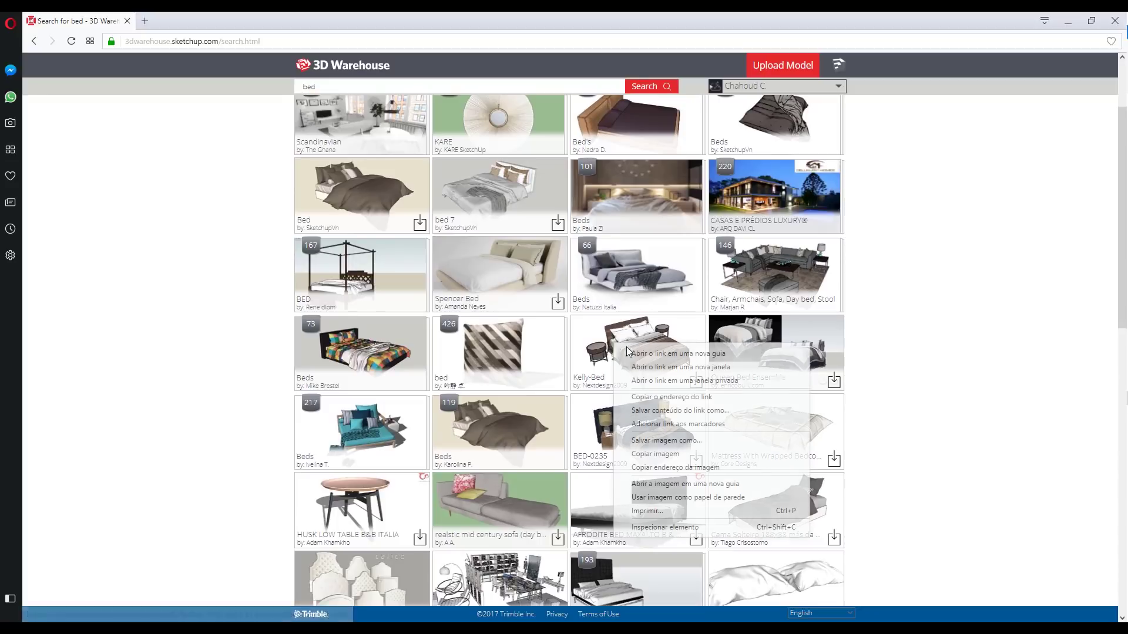
pyautogui.click(640, 353)
pyautogui.rightClick(634, 437)
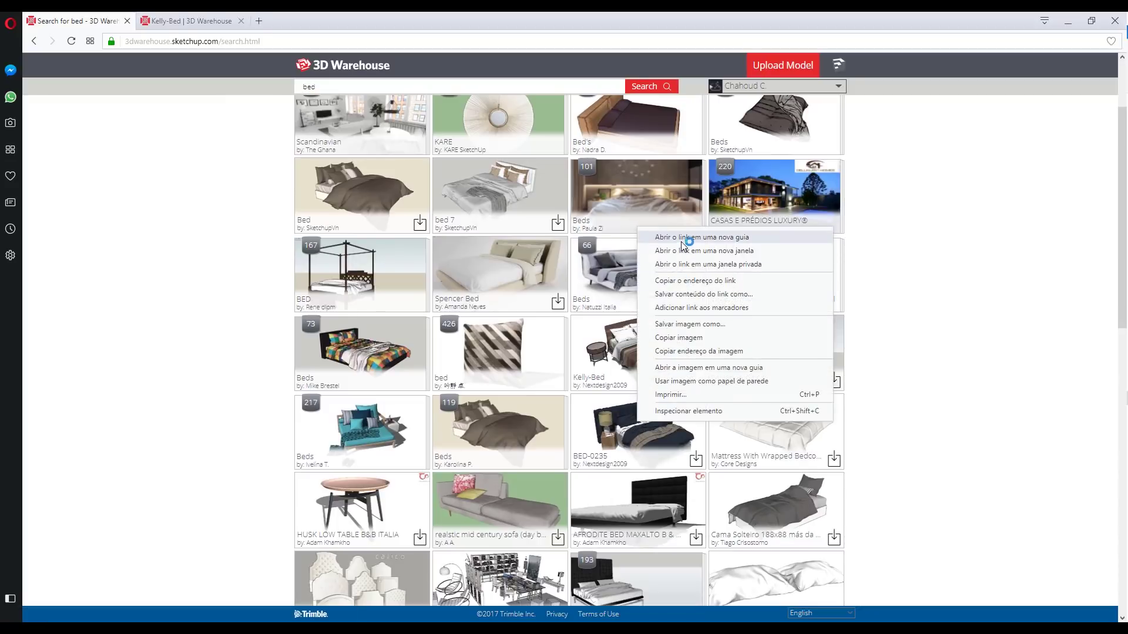
pyautogui.click(397, 346)
# Compare the Kelly-Bed and BED-0235 pages, then go back to the bed search results
pyautogui.hotkey('ctrl', 'Tab')
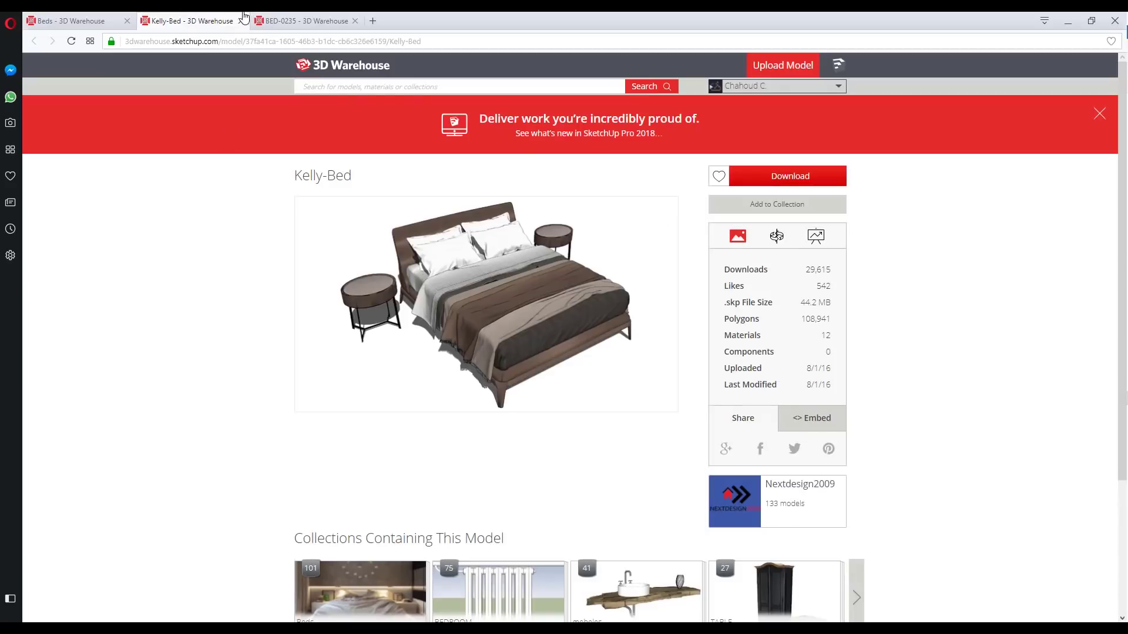
pyautogui.click(304, 15)
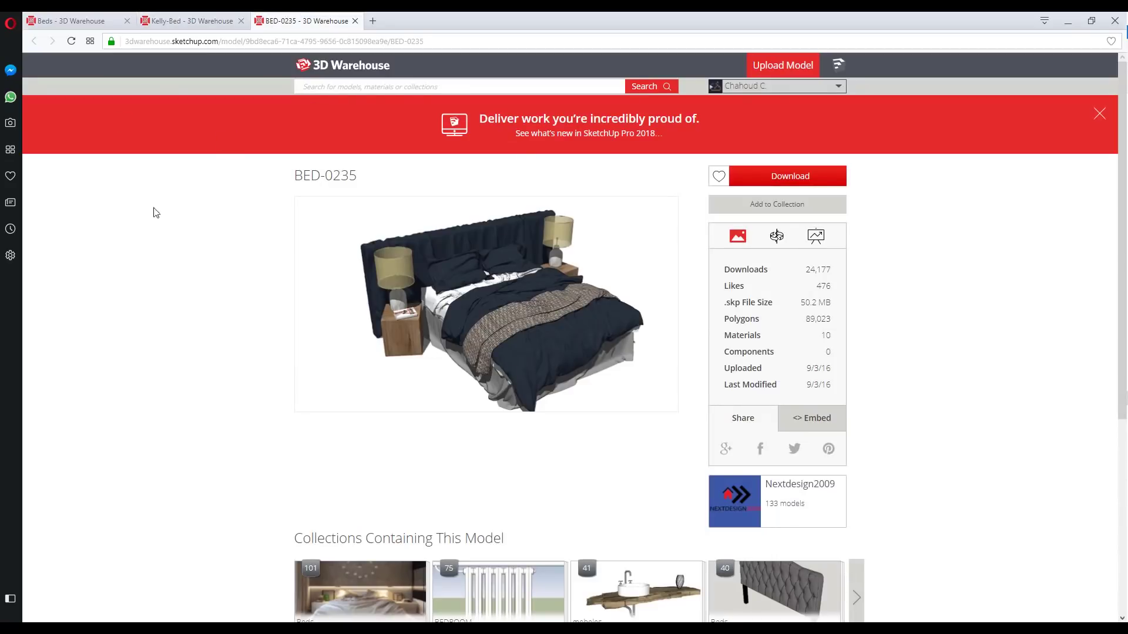
pyautogui.hotkey('ctrl', 'Tab')
pyautogui.scroll(-3, 214, 312)
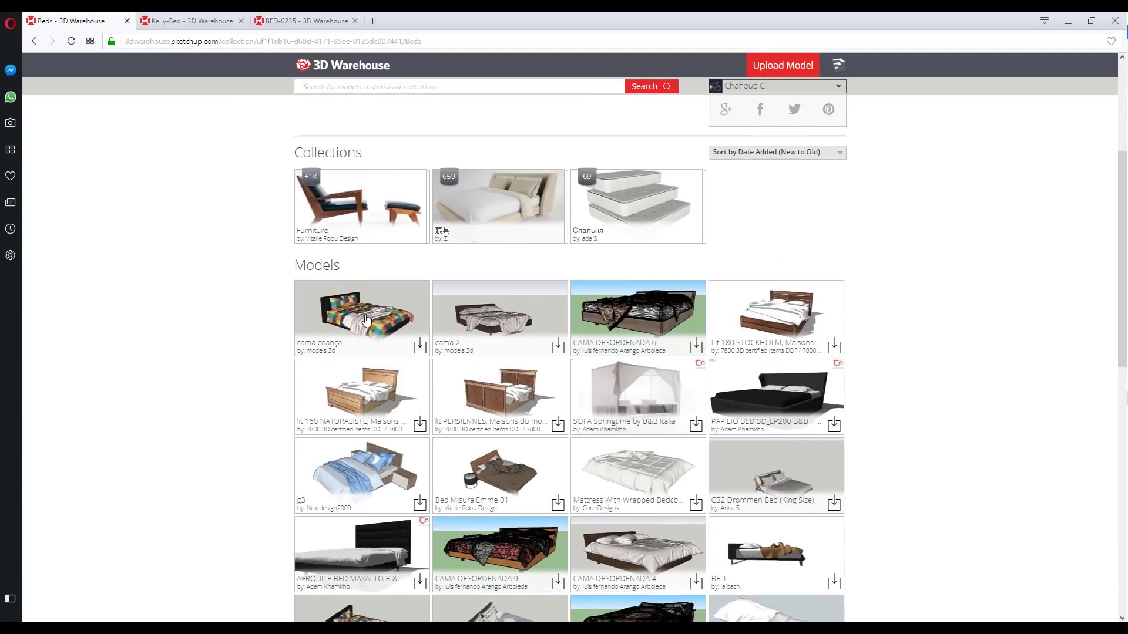
pyautogui.hotkey('alt', 'Left')
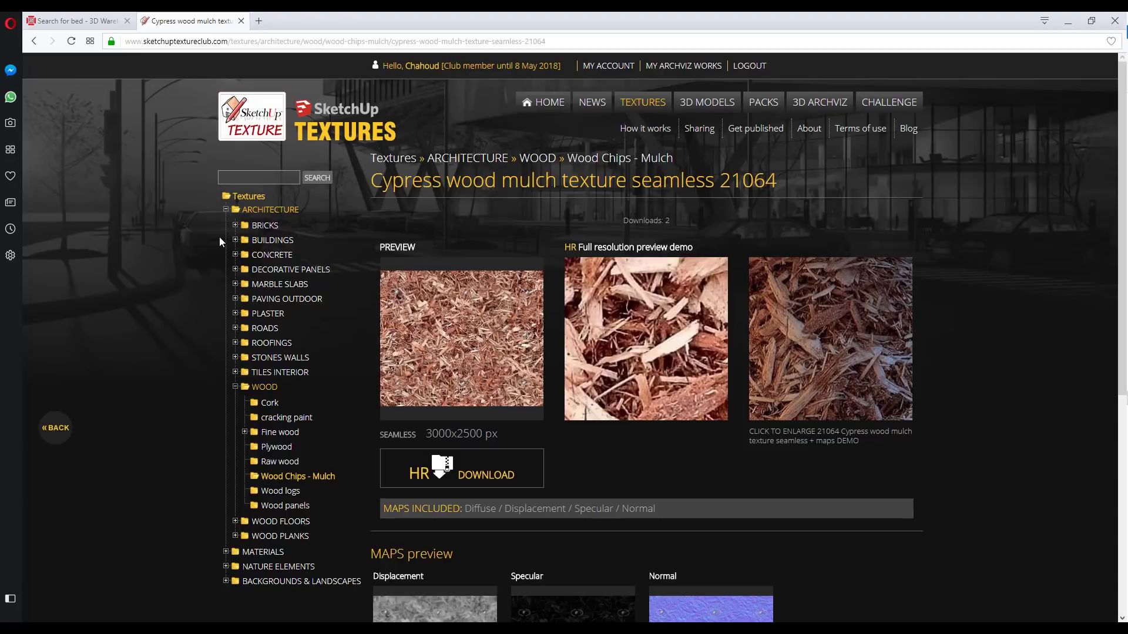
# Enlarge the mulch texture preview and step through its demo images before closing it
pyautogui.click(437, 331)
pyautogui.click(545, 374)
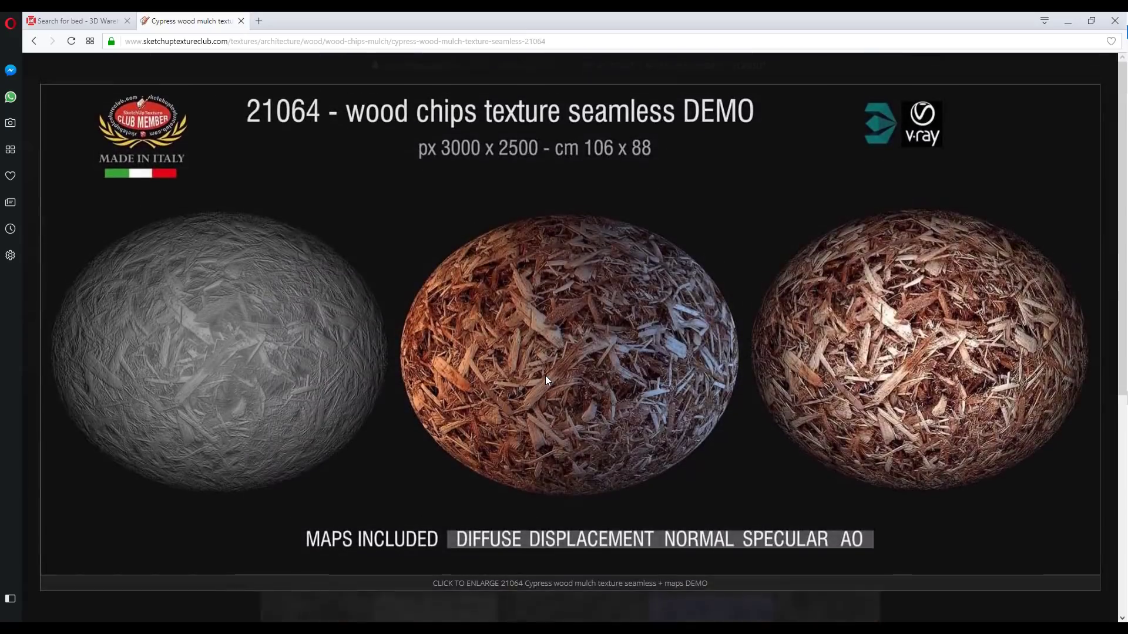
pyautogui.click(546, 373)
pyautogui.click(996, 158)
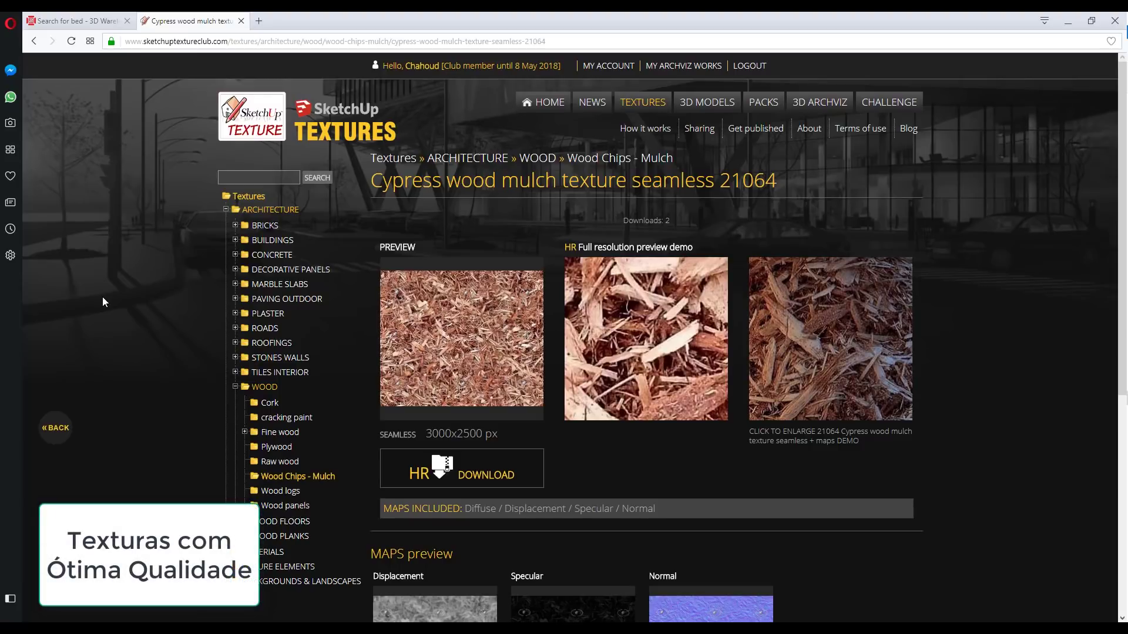
# Browse the WOOD > Cork category and open the Cork texture seamless 04079 page
pyautogui.click(269, 403)
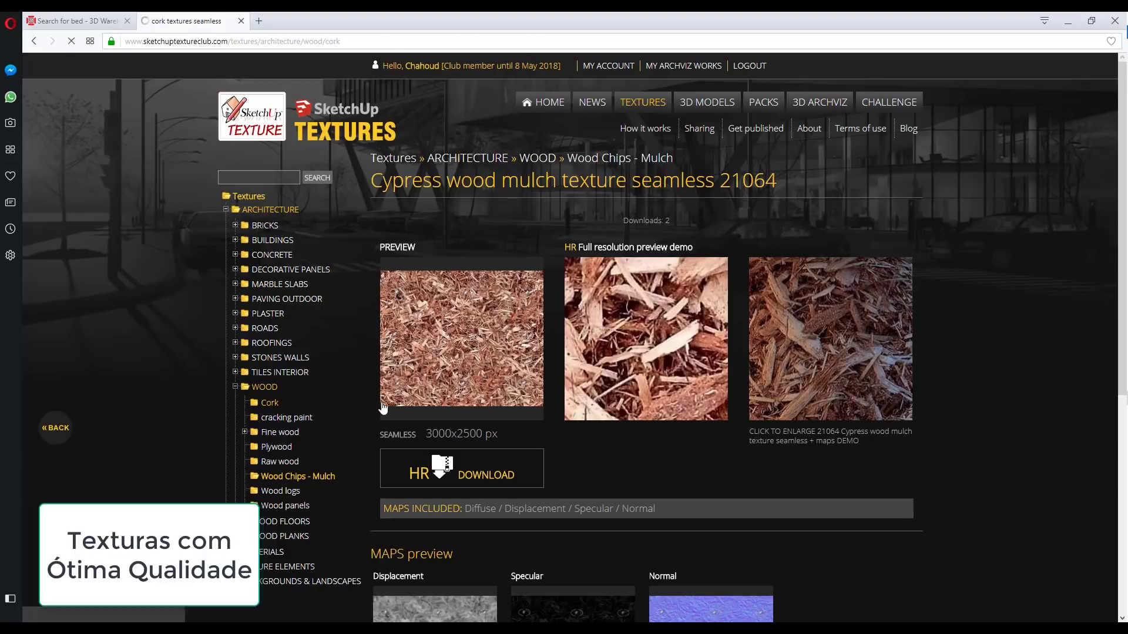
pyautogui.scroll(-4, 453, 256)
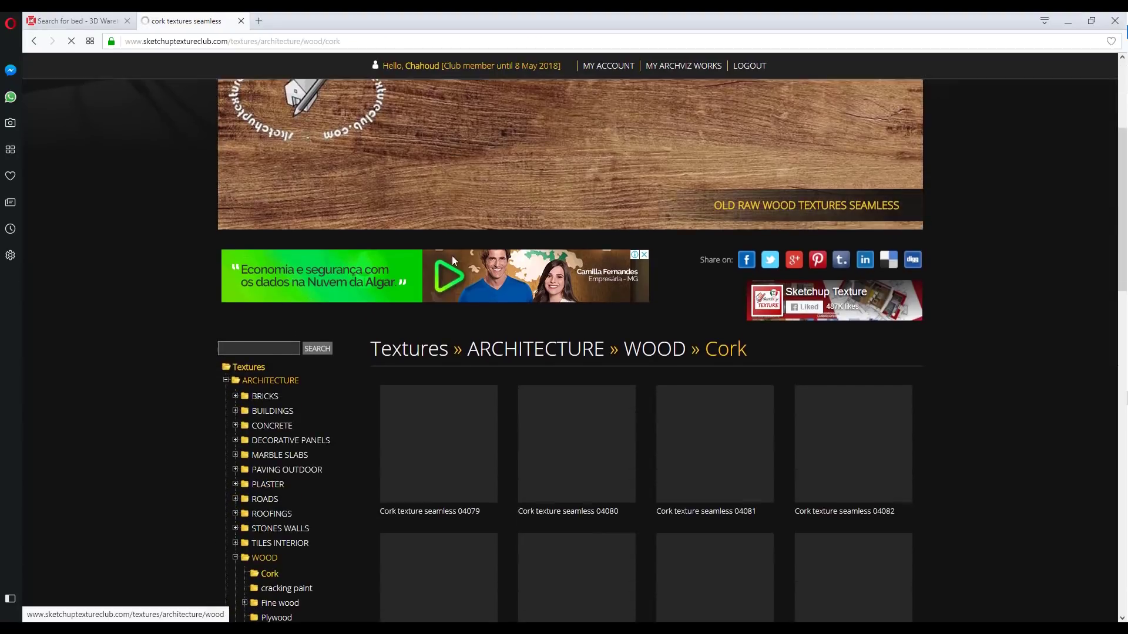
pyautogui.scroll(-2, 452, 258)
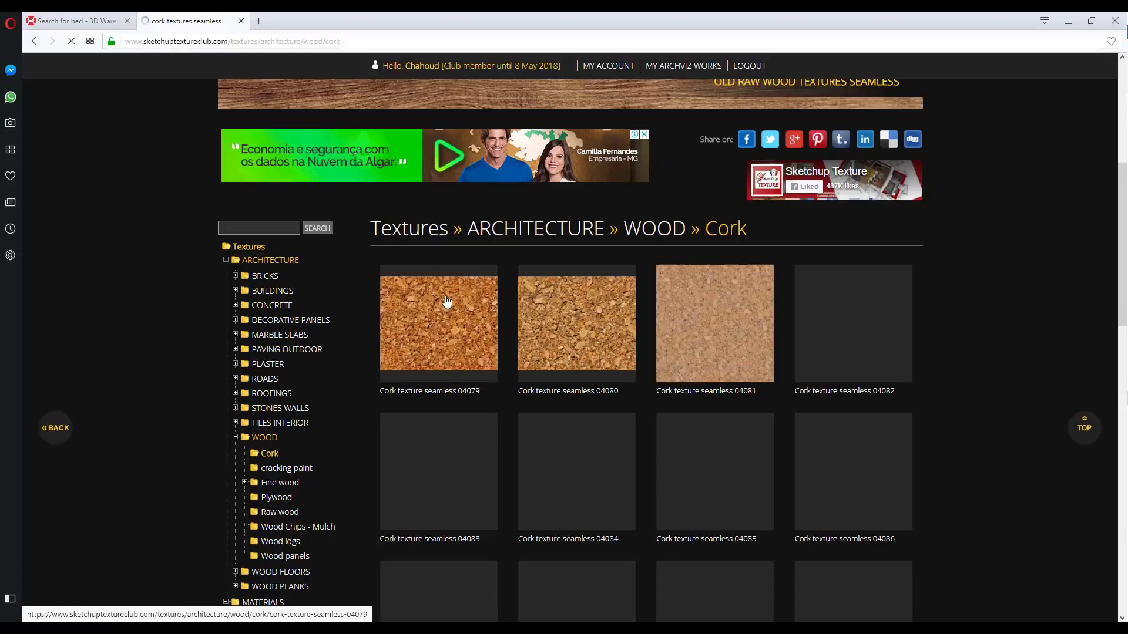
pyautogui.click(460, 332)
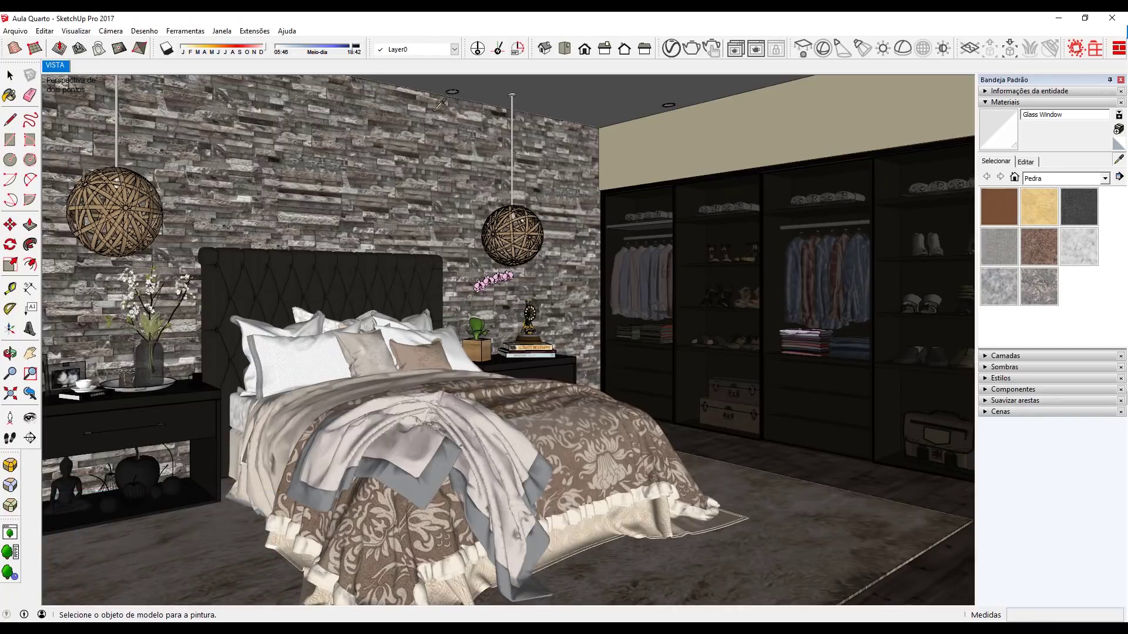
# Sample the stone wall, then select GC - VIDRO REFLECTA BRONZE in the V-Ray Asset Editor
pyautogui.keyDown('alt'); pyautogui.click(385, 137); pyautogui.keyUp('alt')
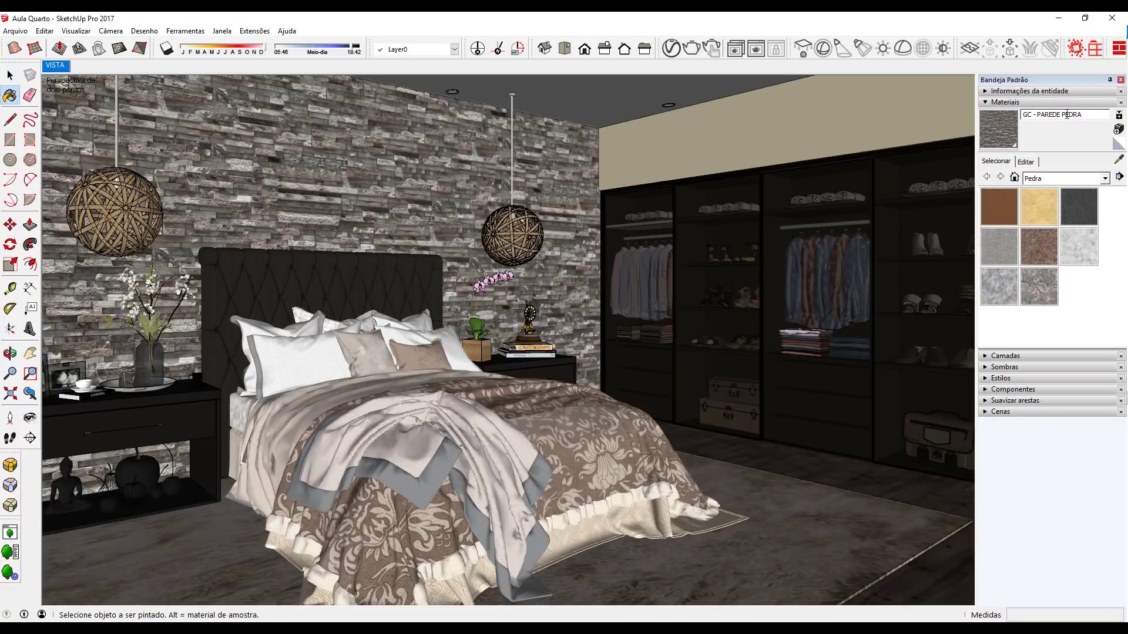
pyautogui.click(672, 49)
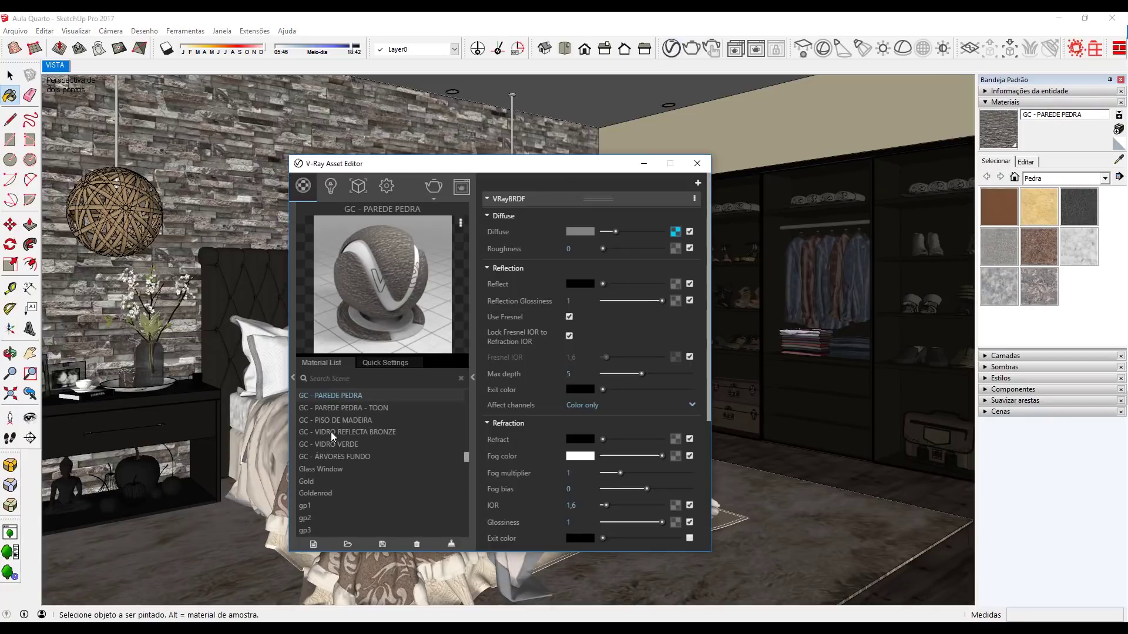
pyautogui.click(306, 455)
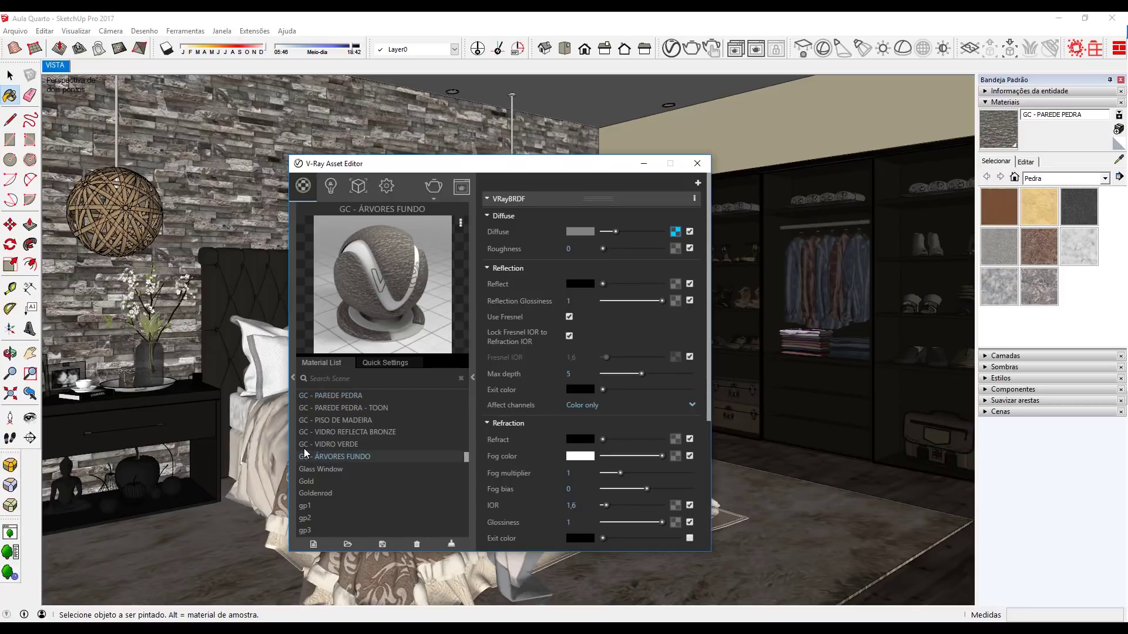
pyautogui.click(309, 433)
pyautogui.scroll(4, 333, 447)
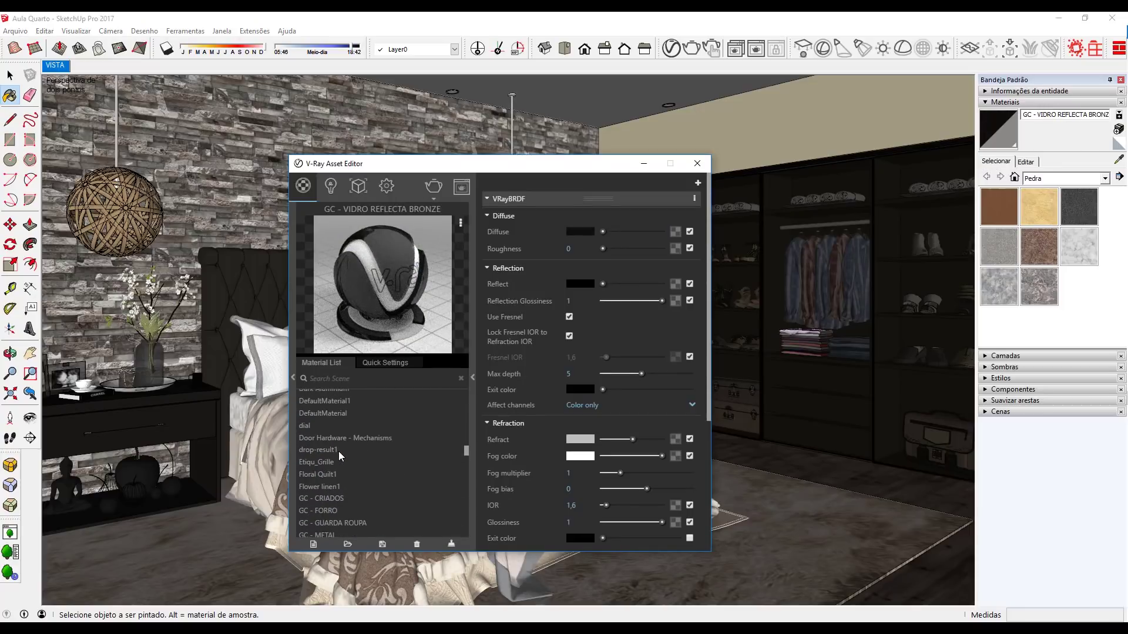
pyautogui.scroll(-2, 338, 451)
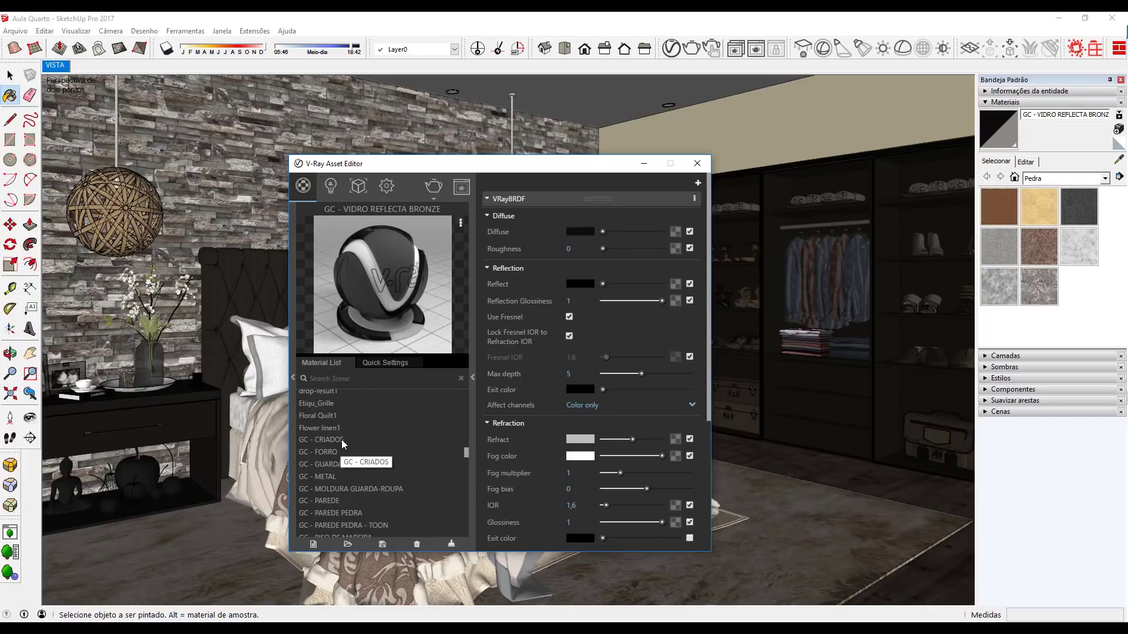
pyautogui.scroll(-2, 341, 439)
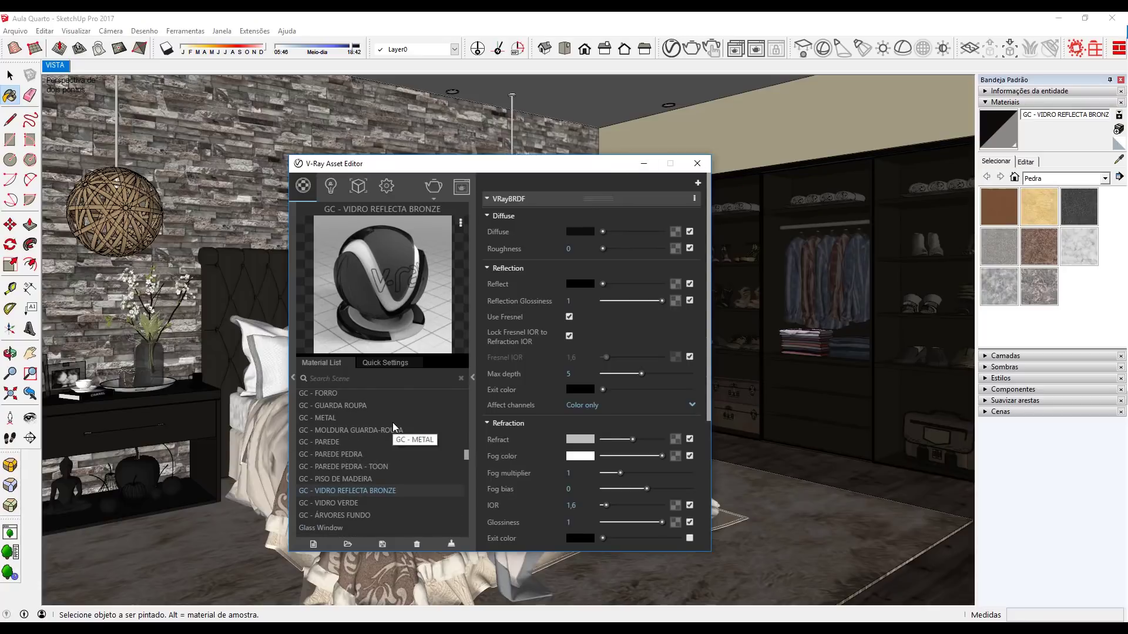
pyautogui.click(645, 165)
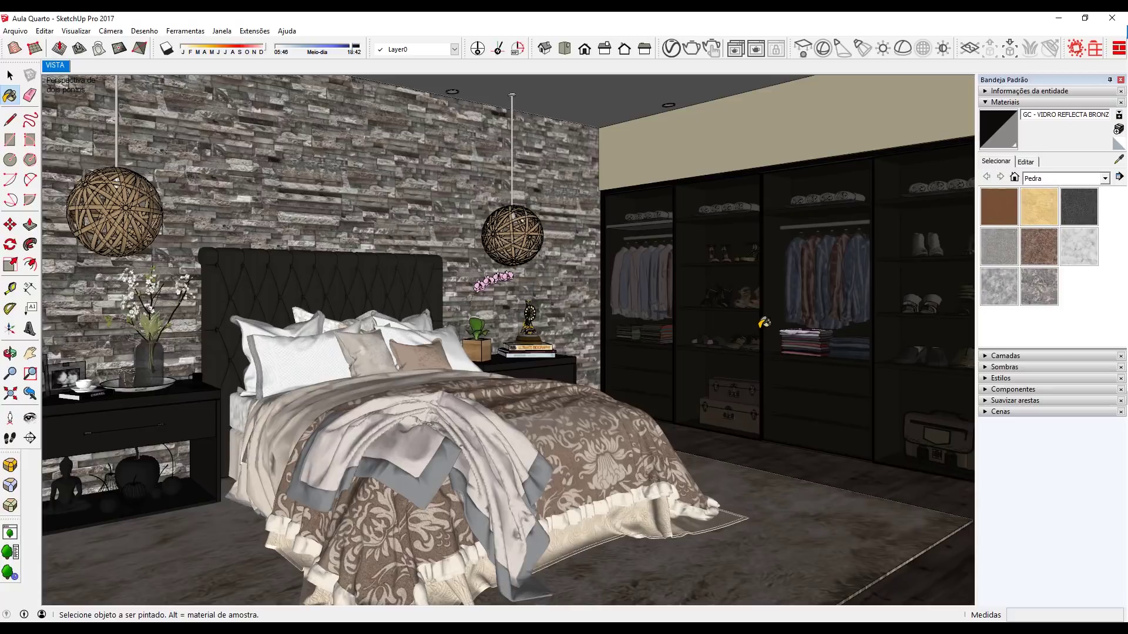
# Turn the view toward the glass doors and sample the Glass Window material
pyautogui.click(29, 418)
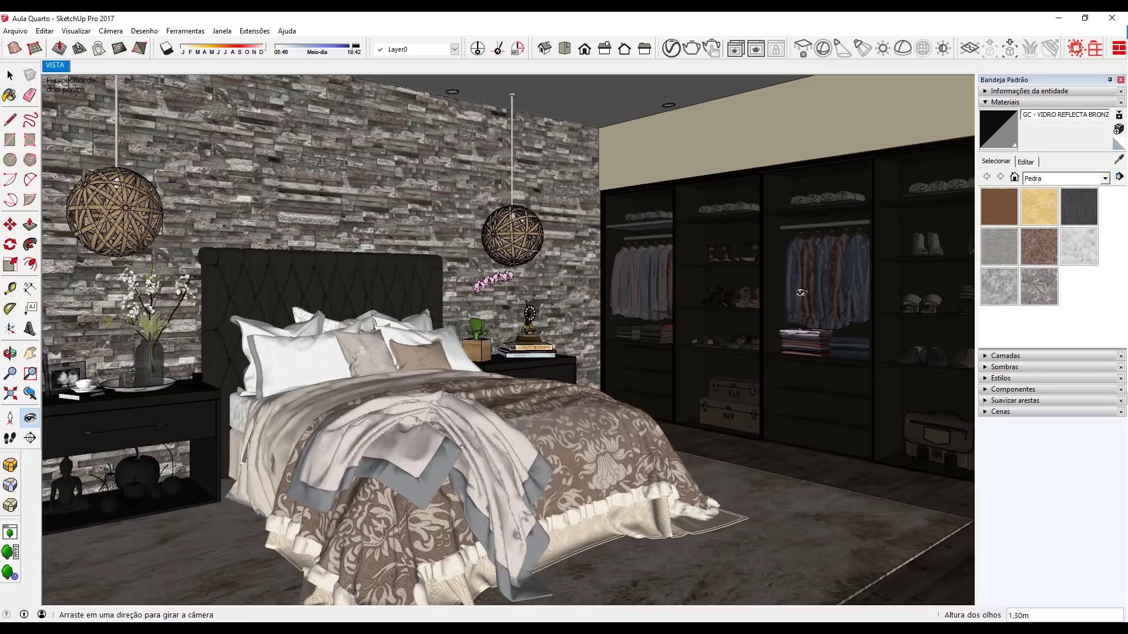
pyautogui.moveTo(801, 292); pyautogui.dragTo(745, 232)
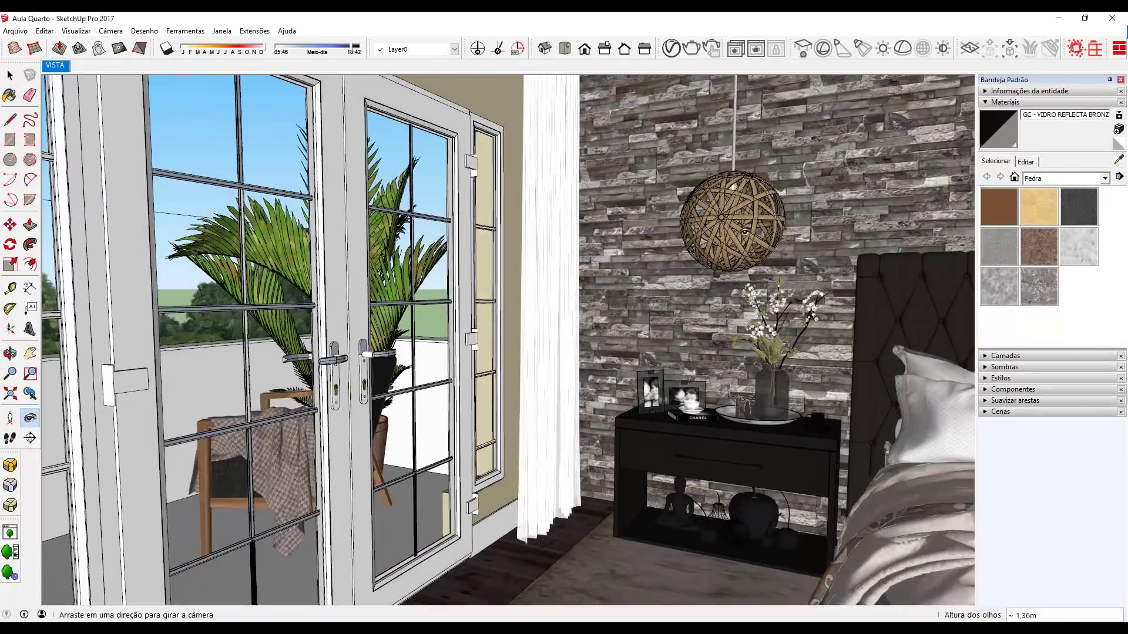
pyautogui.click(1118, 160)
pyautogui.click(270, 231)
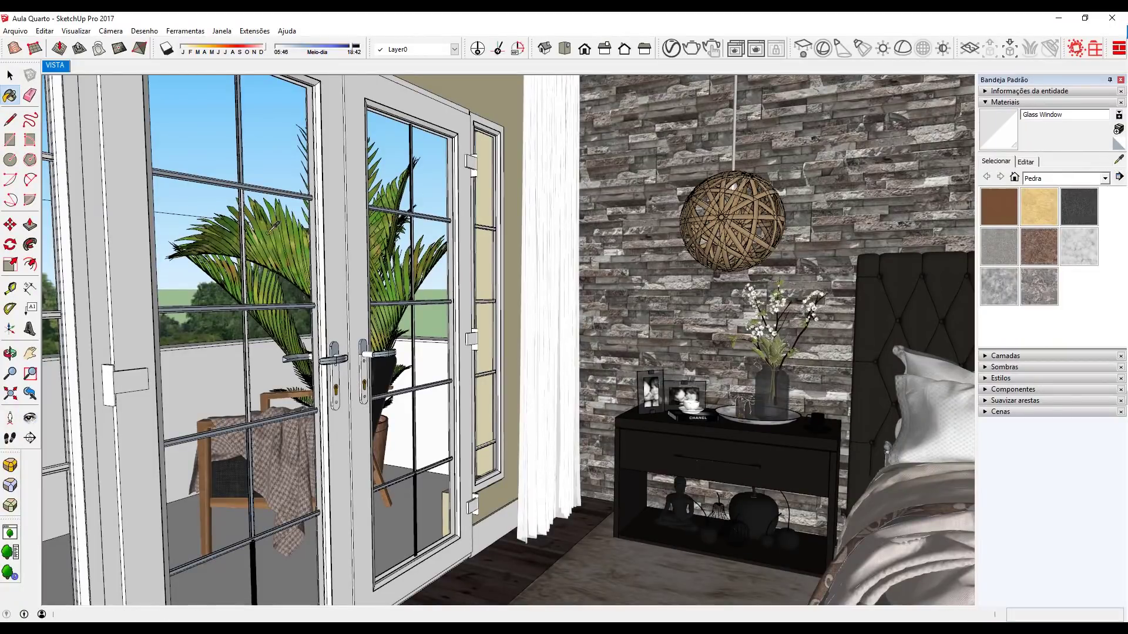
pyautogui.click(671, 48)
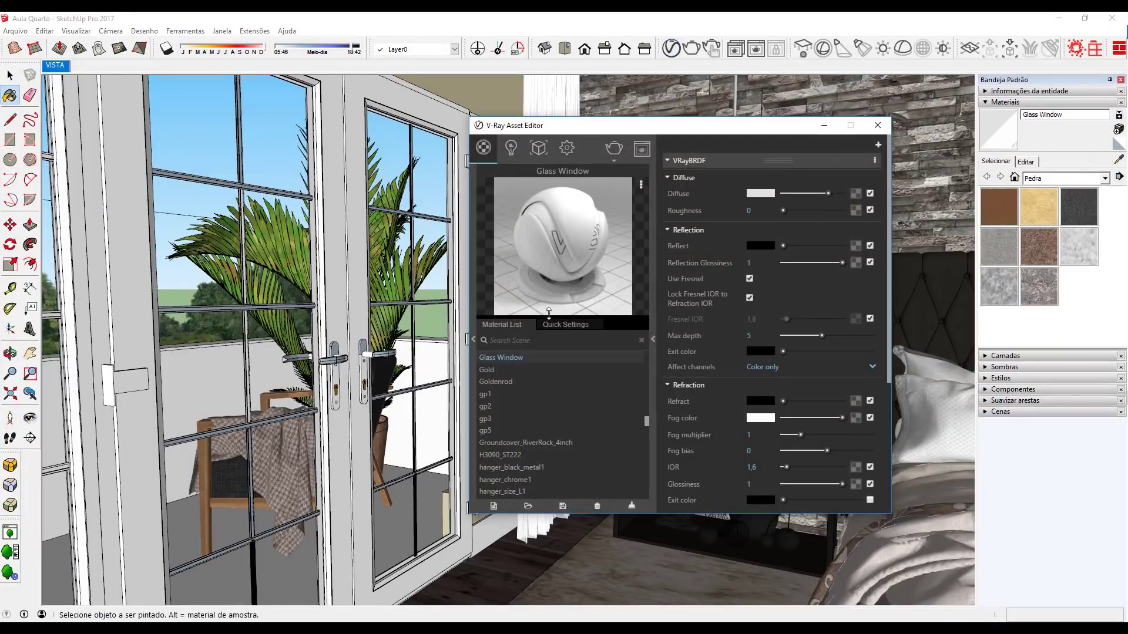
pyautogui.doubleClick(507, 356)
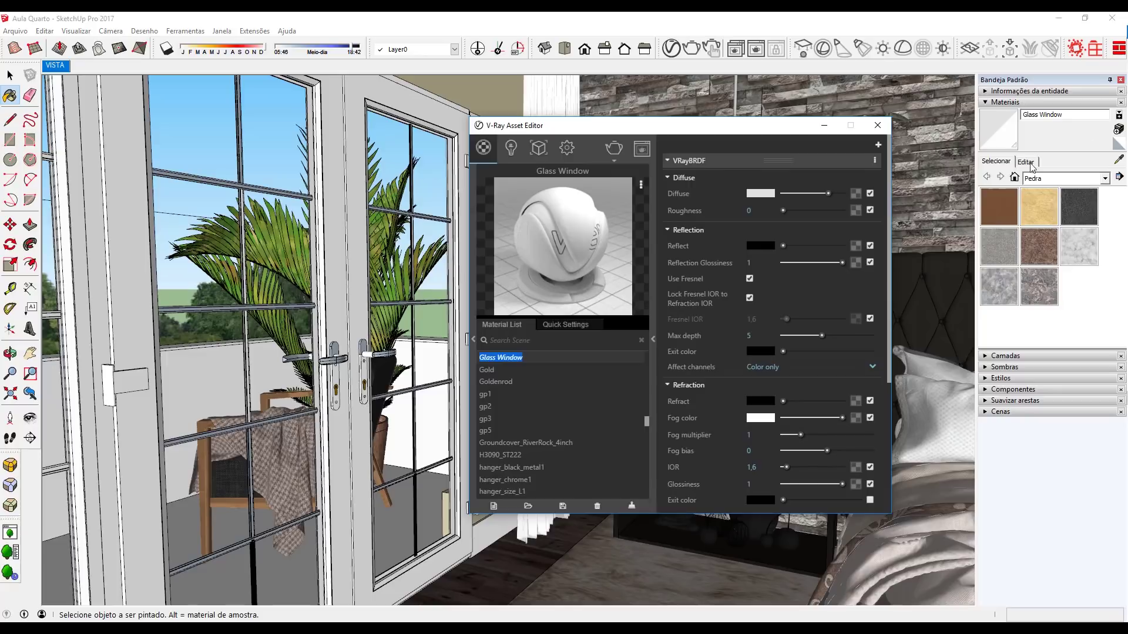
pyautogui.click(1118, 161)
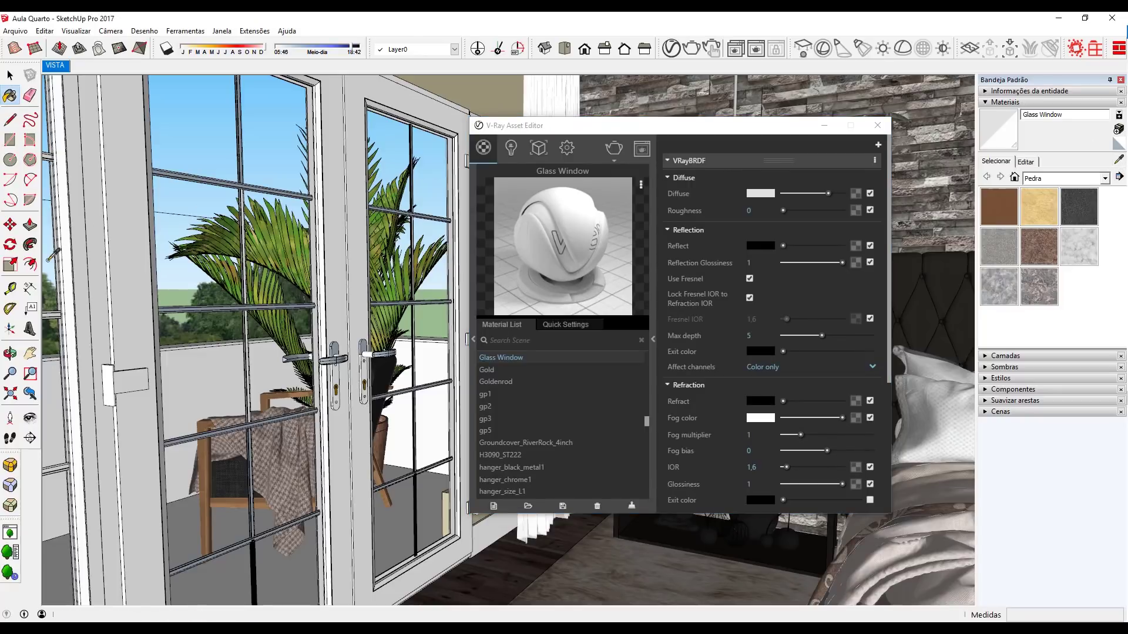
# Create a new Generic V-Ray material named 'GC - VIDRO'
pyautogui.click(493, 507)
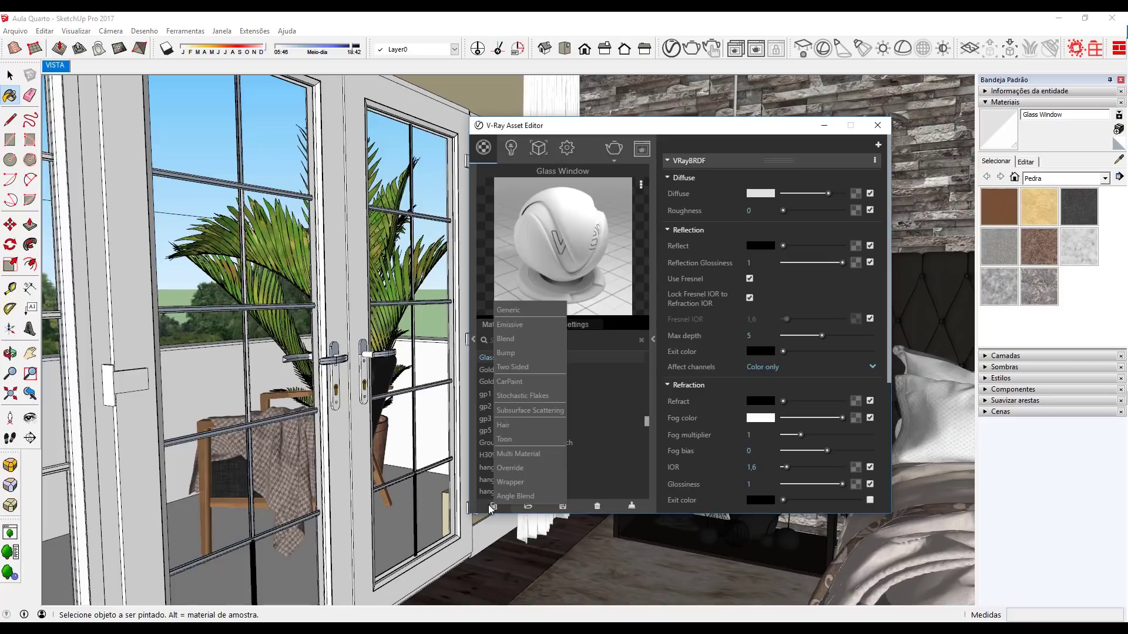
pyautogui.click(520, 313)
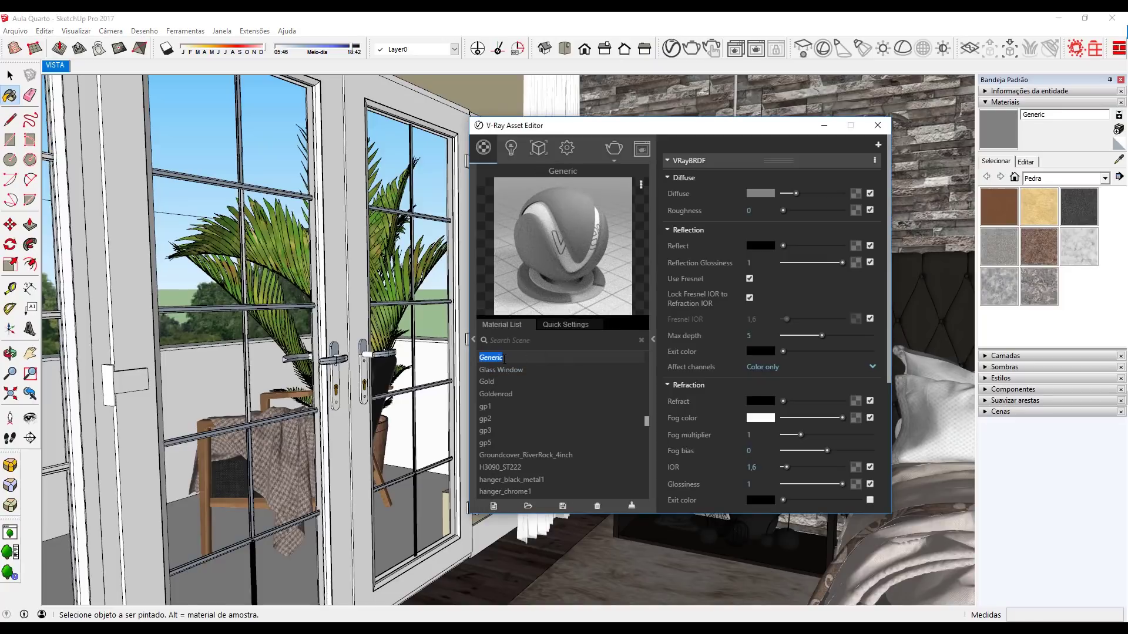
pyautogui.write('GC')
pyautogui.write(' - VIDRO')
pyautogui.press('Return')
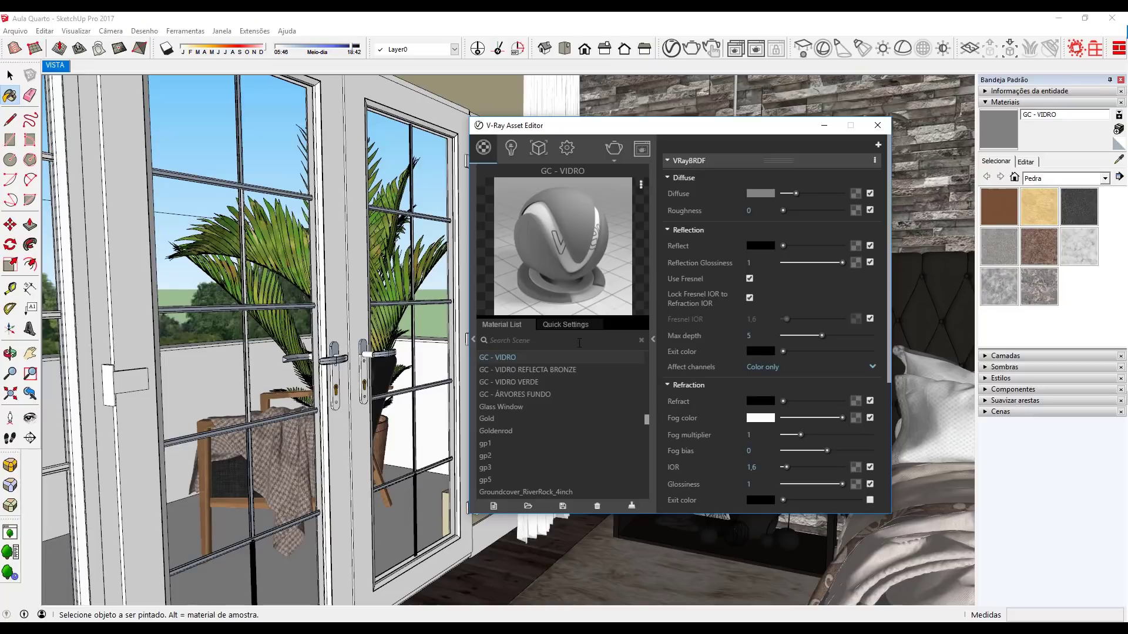
# Apply GC - VIDRO to the glass layer and check the doors from the VISTA scene
pyautogui.rightClick(517, 356)
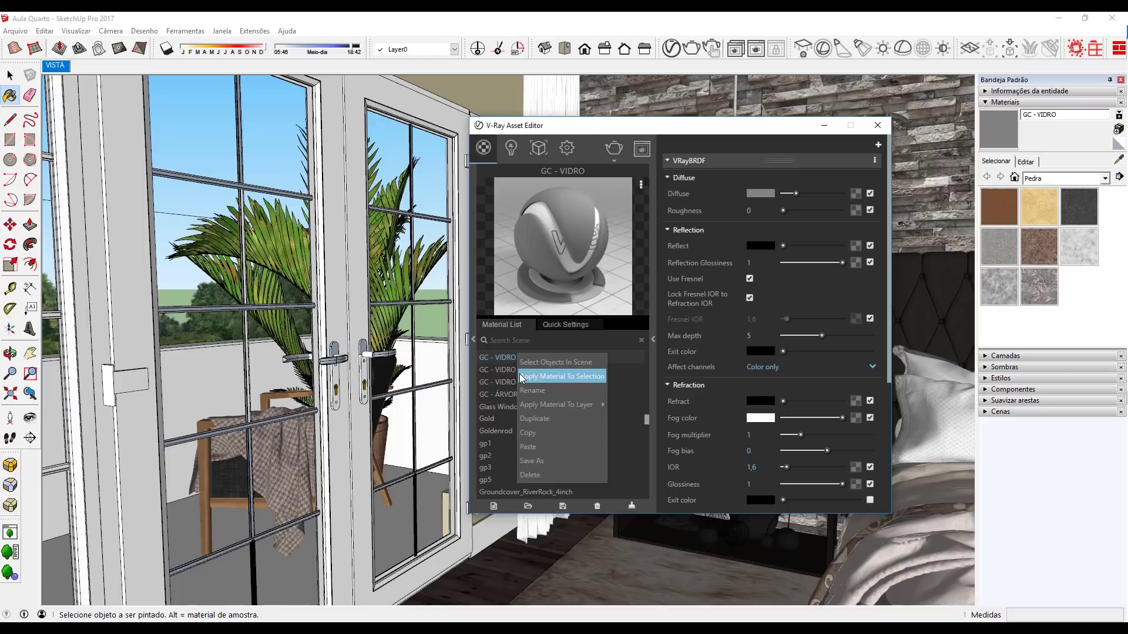
pyautogui.moveTo(557, 405)
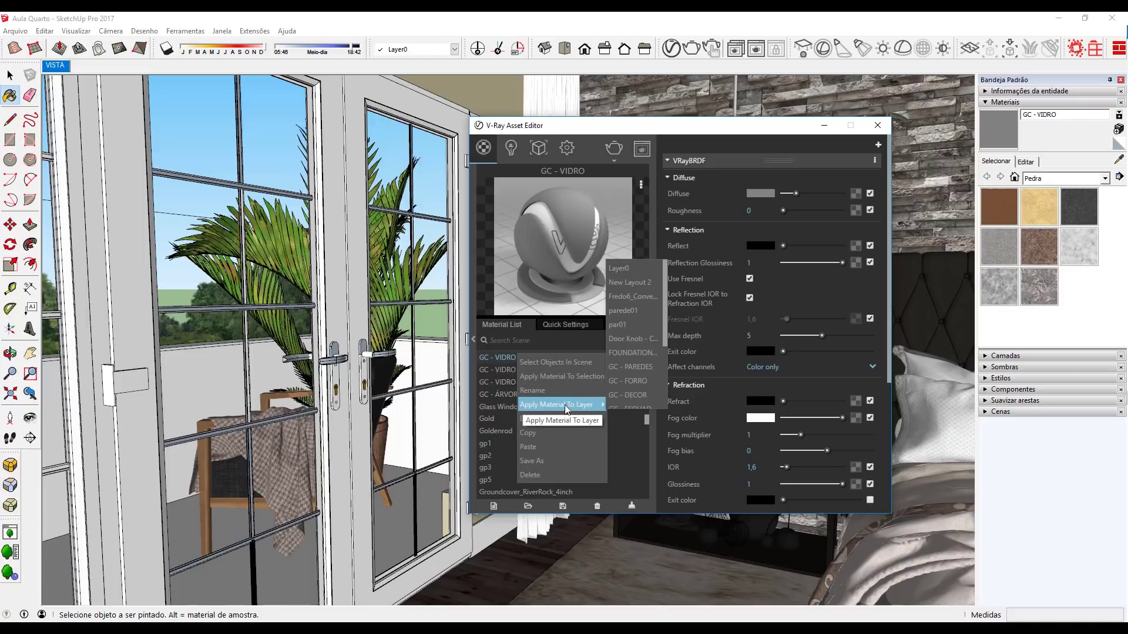
pyautogui.scroll(-3, 632, 382)
pyautogui.scroll(-2, 638, 355)
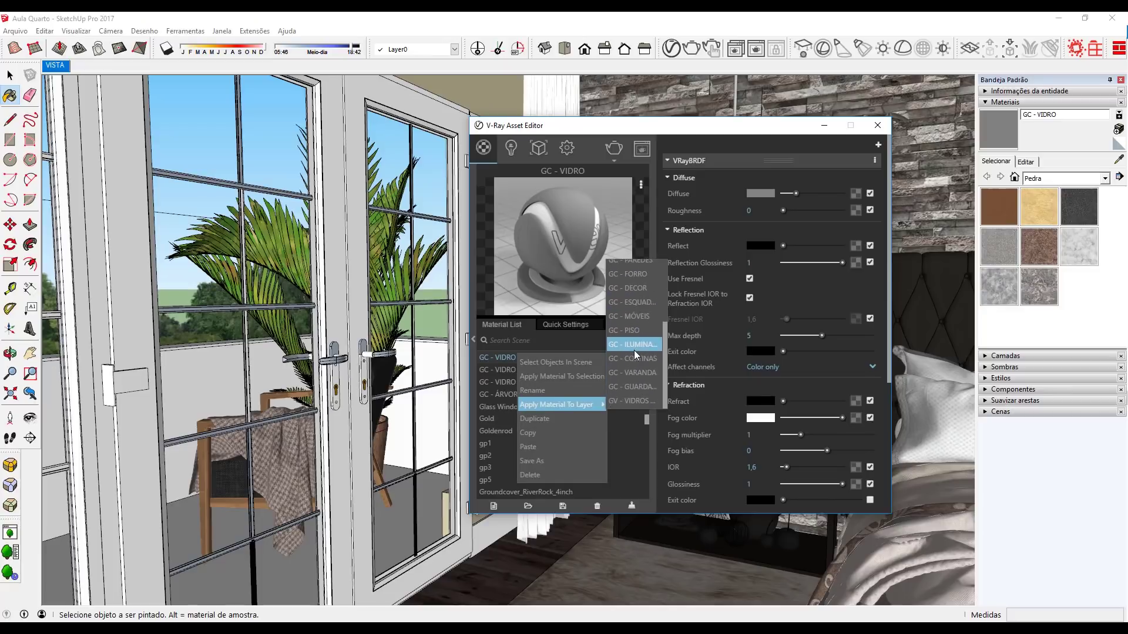
pyautogui.click(629, 399)
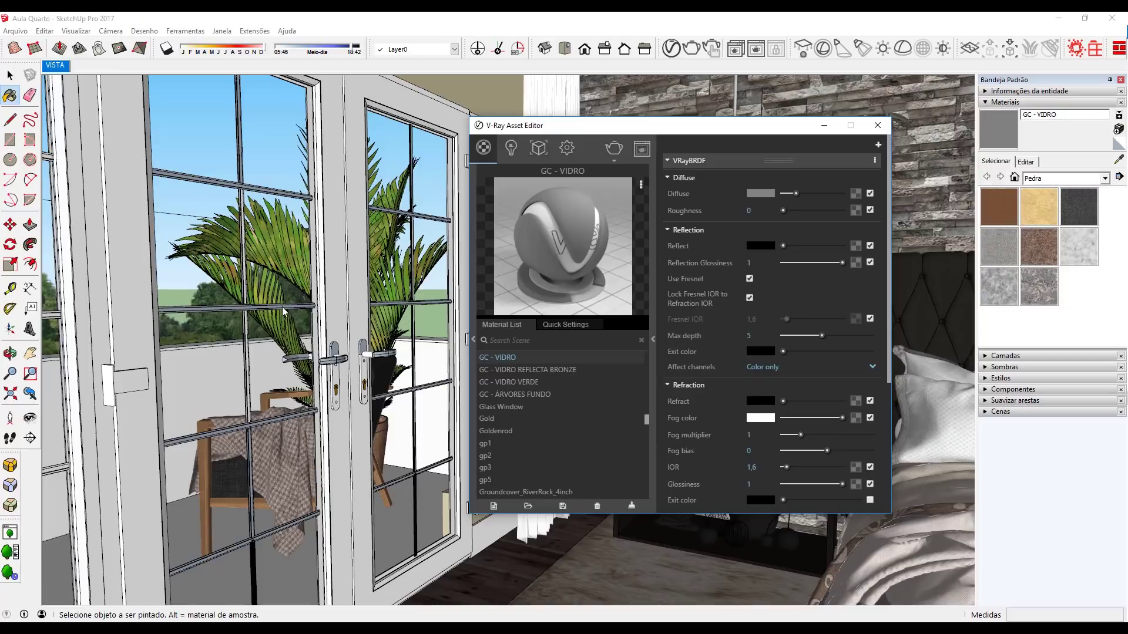
pyautogui.click(824, 125)
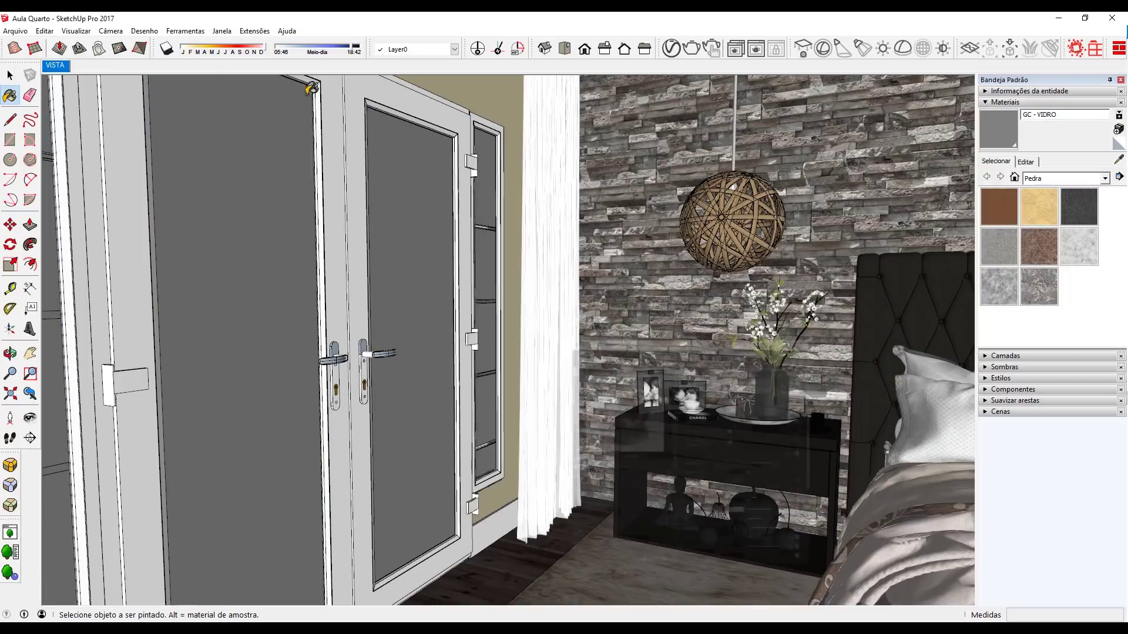
pyautogui.click(56, 65)
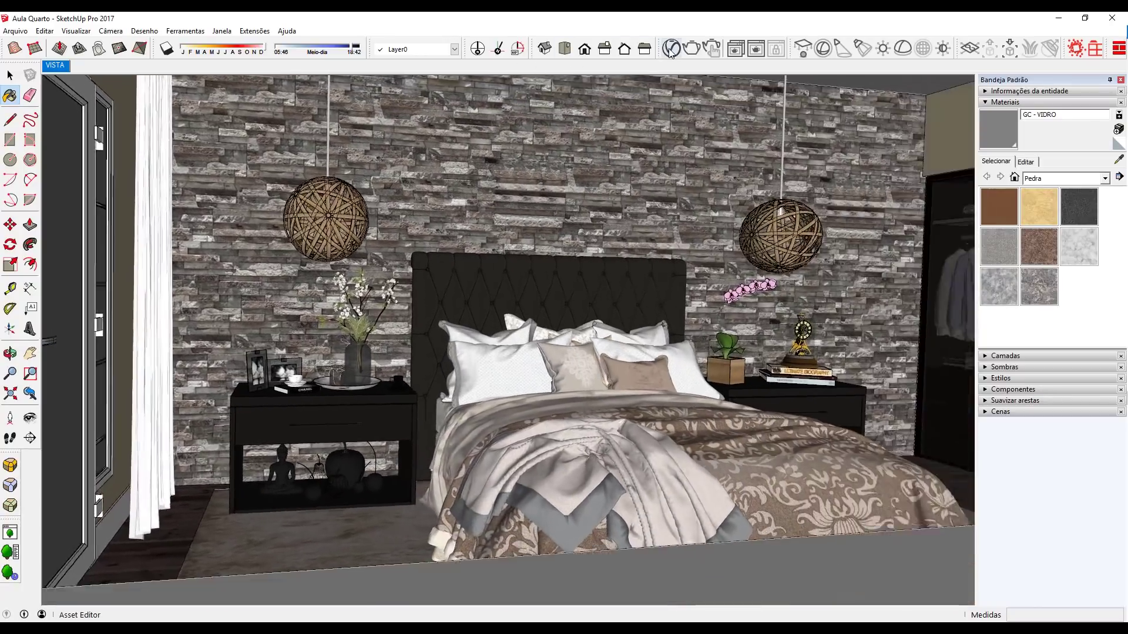
pyautogui.click(671, 50)
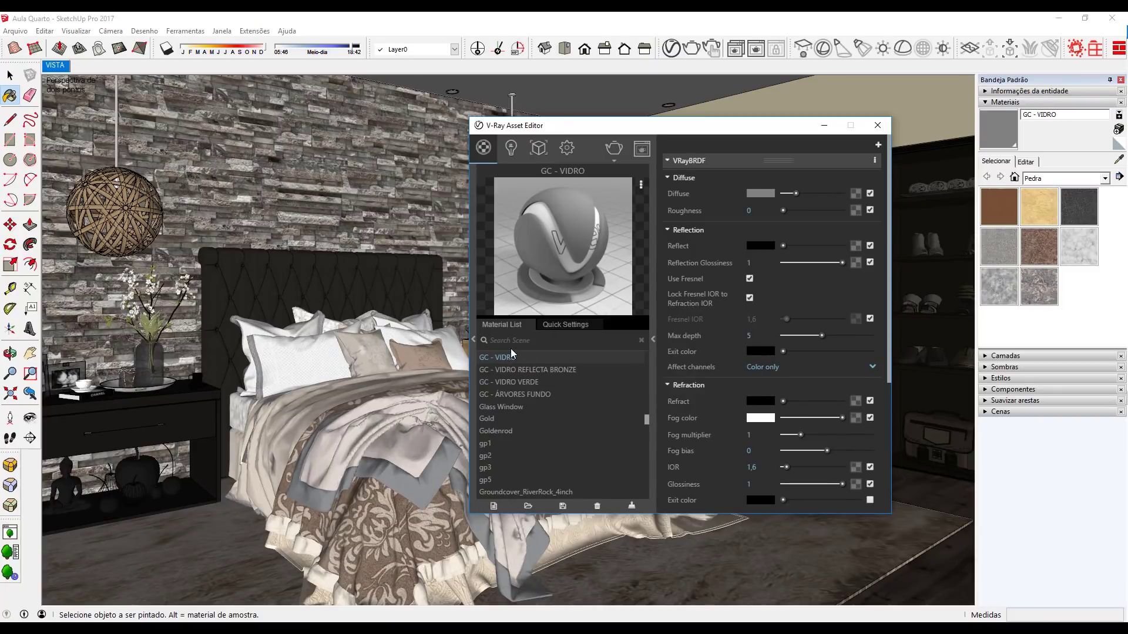
# Give GC - VIDRO a black diffuse colour and maximum reflection
pyautogui.click(754, 194)
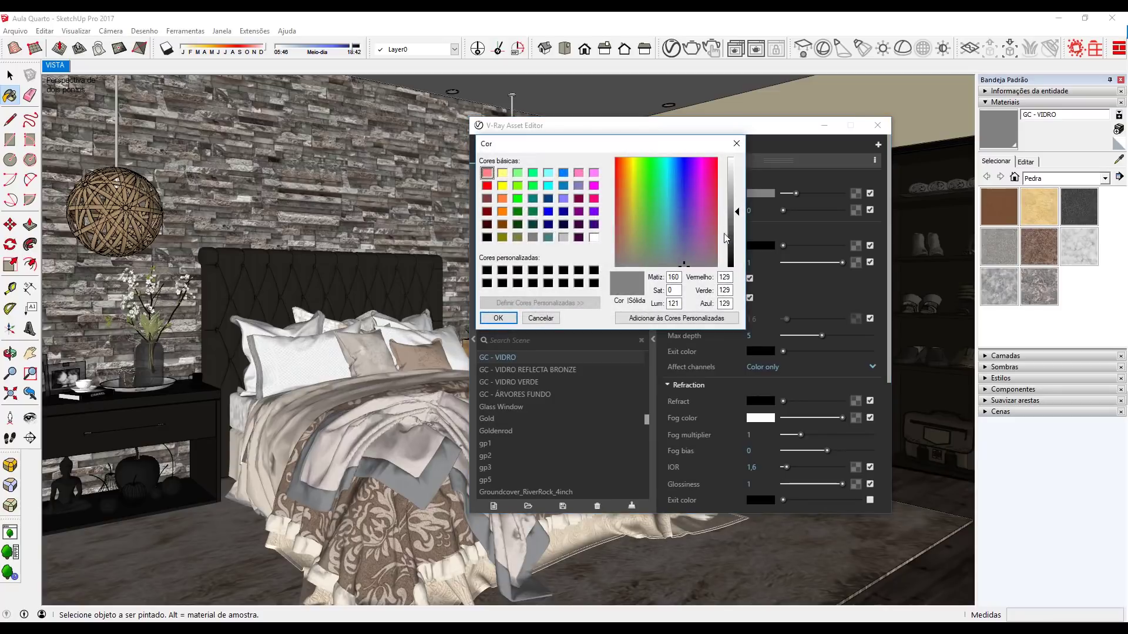
pyautogui.click(734, 269)
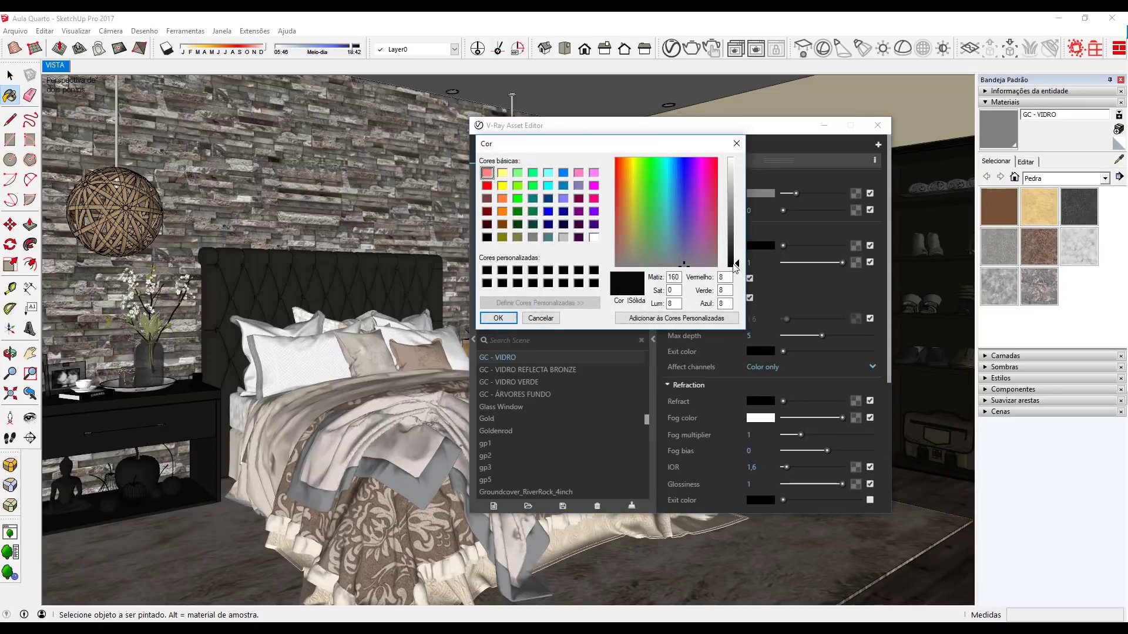
pyautogui.click(498, 317)
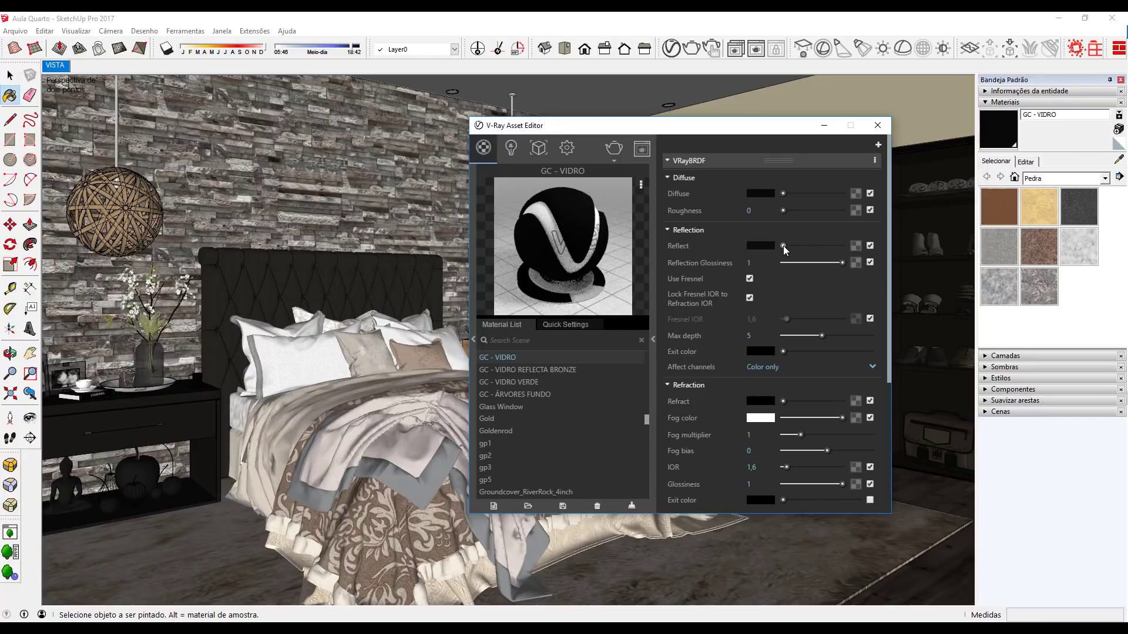
pyautogui.moveTo(784, 246); pyautogui.dragTo(849, 247)
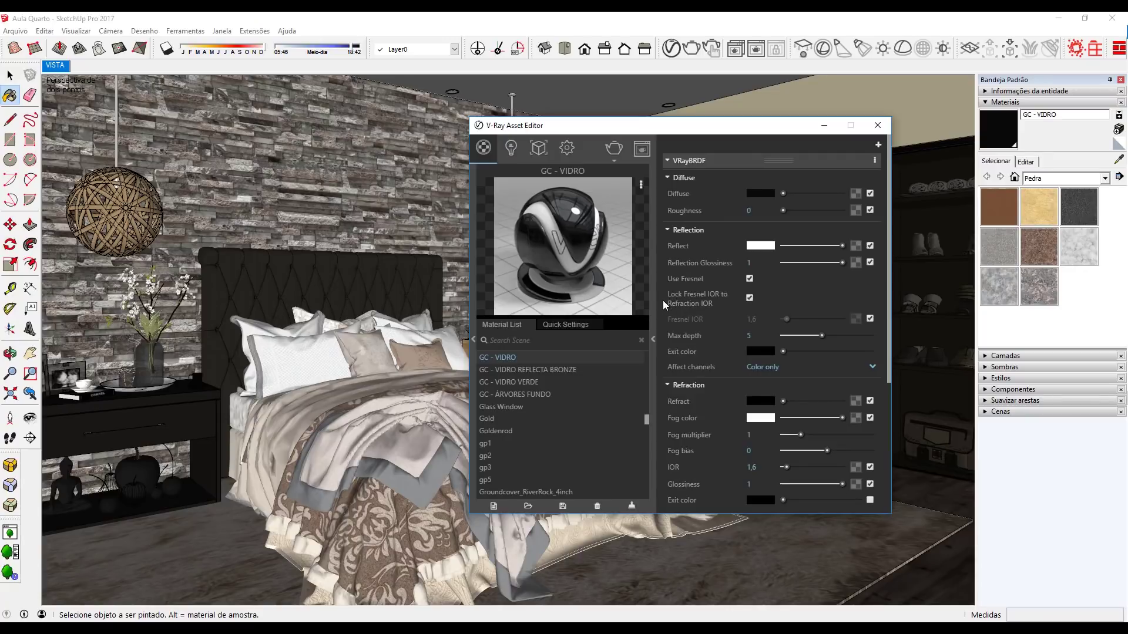
# Unlock Fresnel IOR, set it to 2,3, and raise refraction to maximum
pyautogui.click(749, 300)
pyautogui.moveTo(762, 317); pyautogui.dragTo(736, 318)
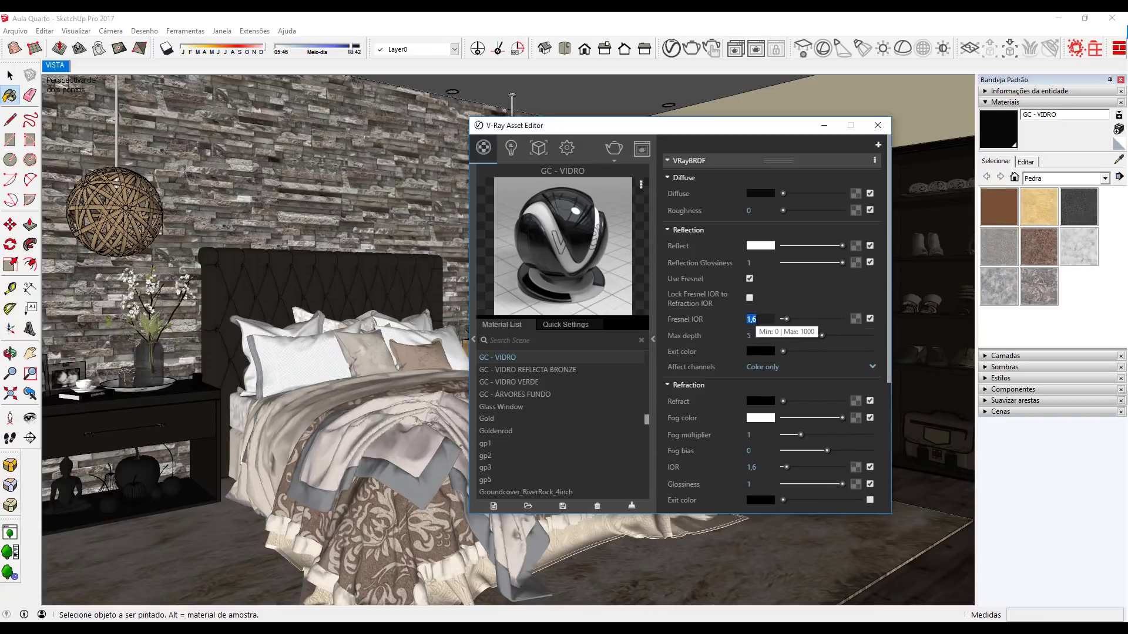
pyautogui.write('2,3')
pyautogui.press('Return')
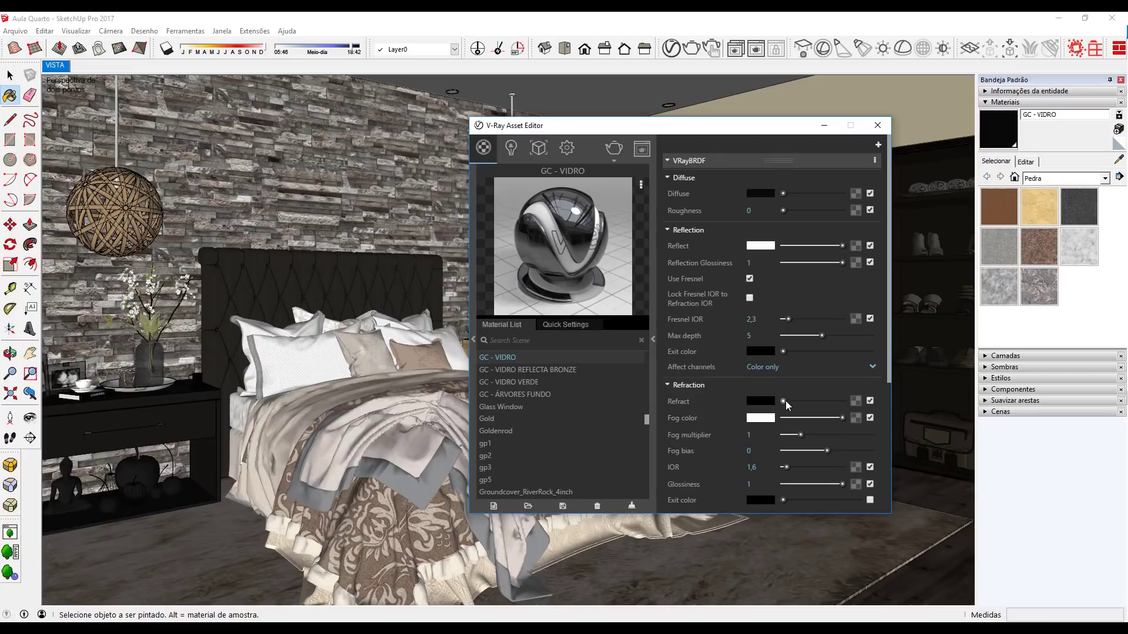
pyautogui.moveTo(784, 401); pyautogui.dragTo(843, 401)
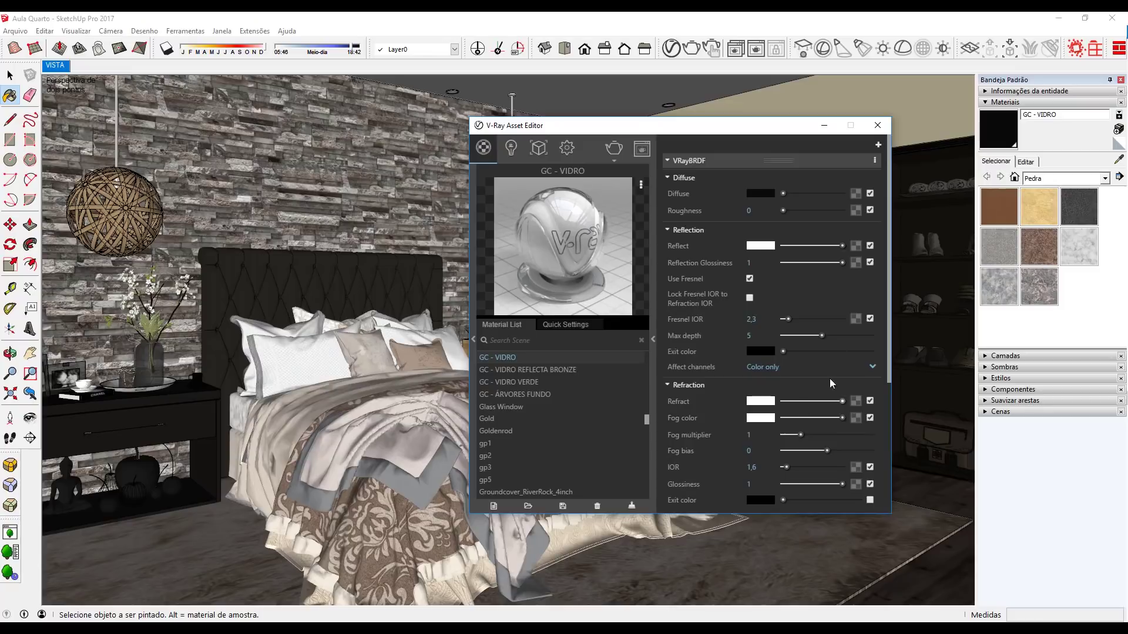
# Set the fog colour to a light cyan
pyautogui.click(763, 420)
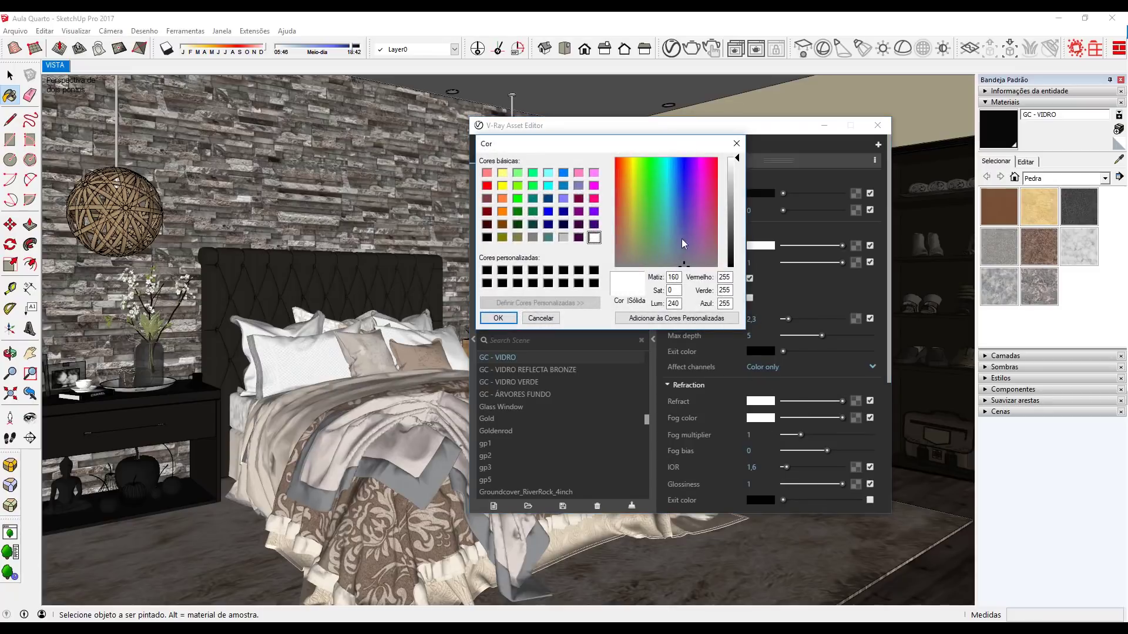
pyautogui.moveTo(671, 192); pyautogui.dragTo(669, 170)
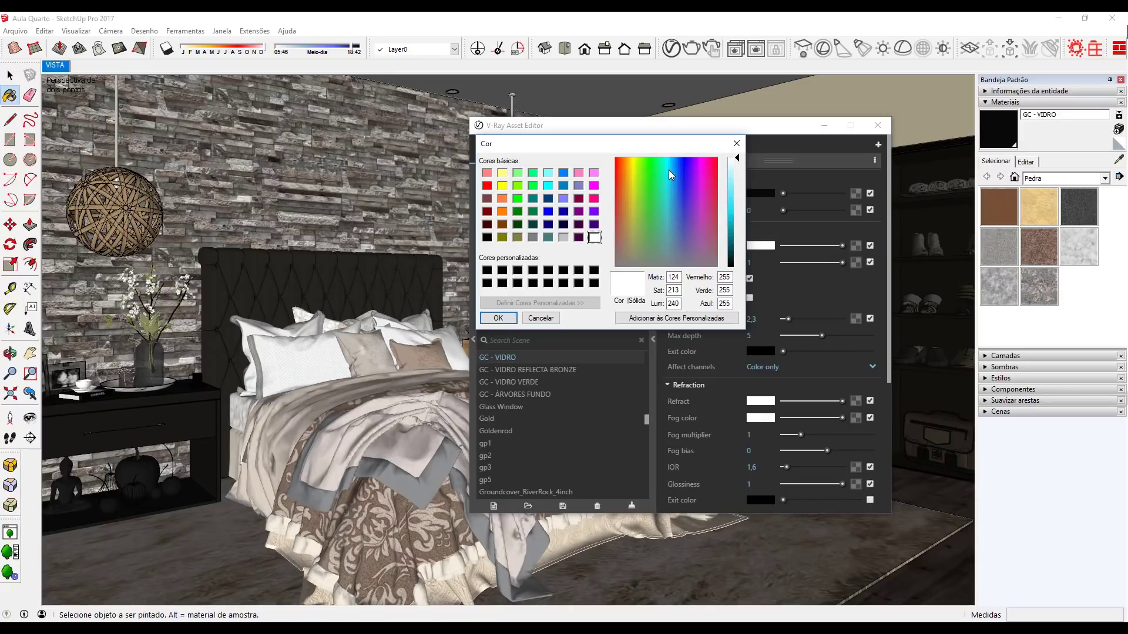
pyautogui.click(732, 170)
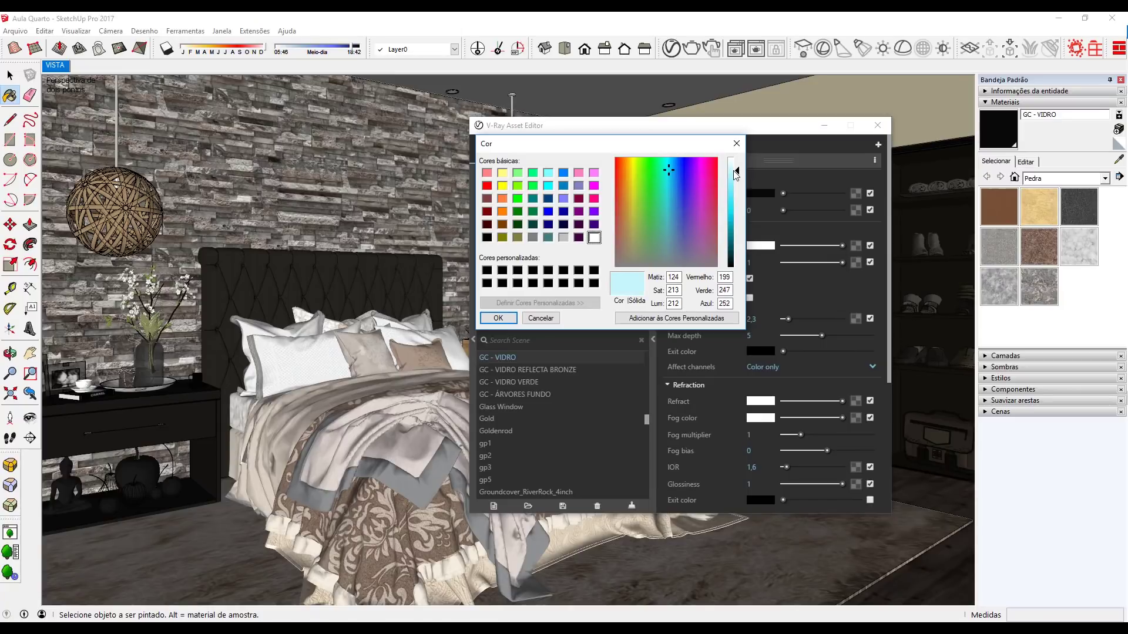
pyautogui.click(497, 318)
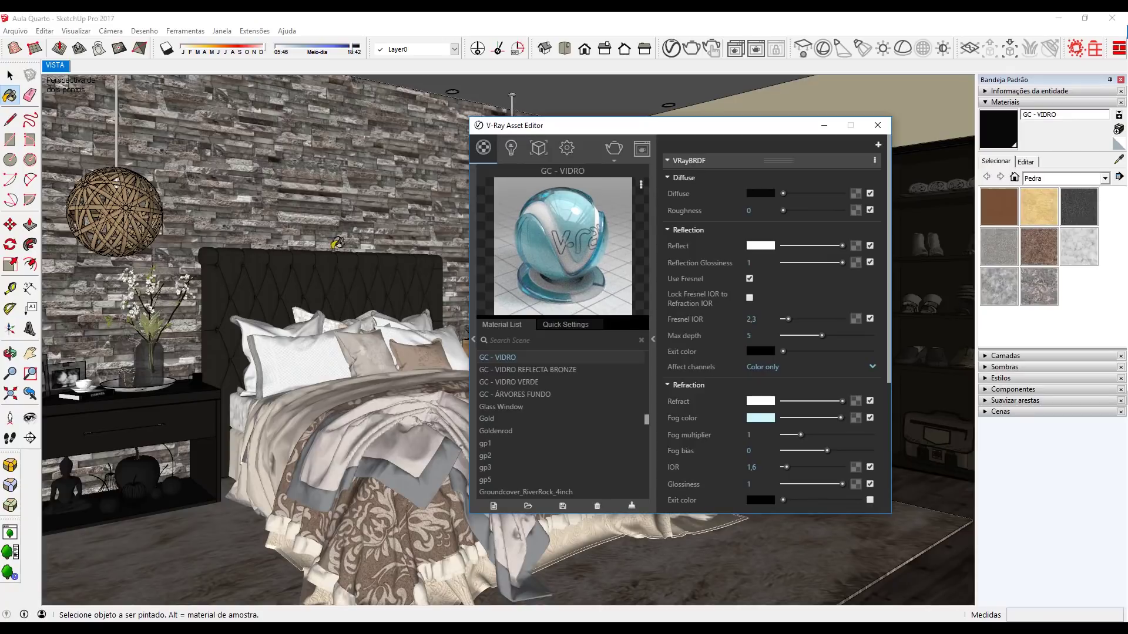
pyautogui.click(758, 435)
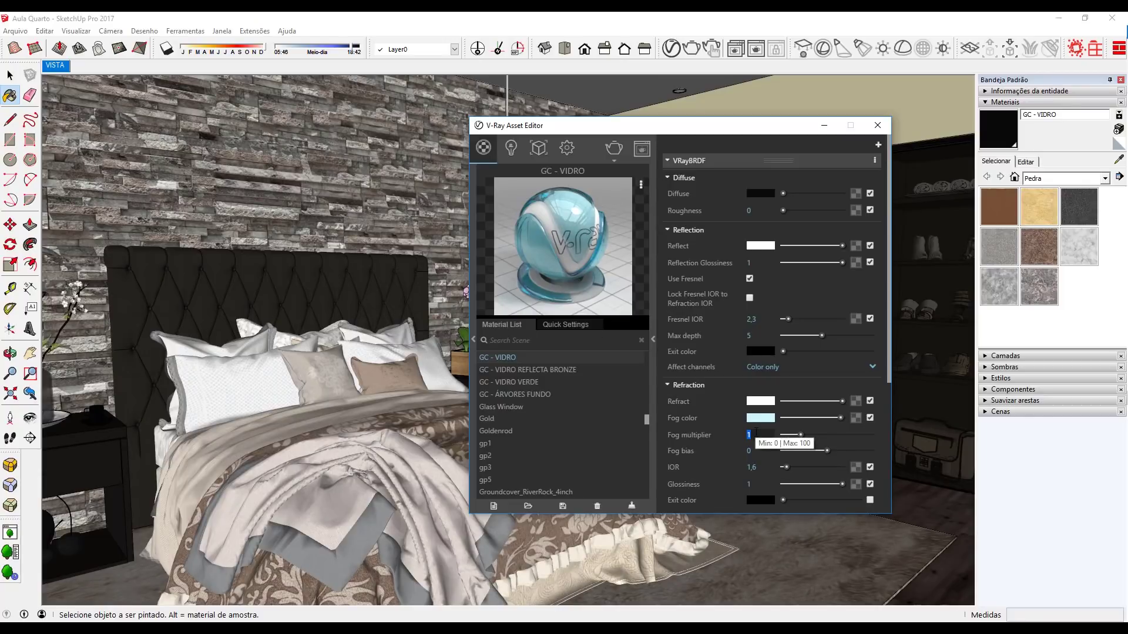
# Set the fog multiplier of GC - VIDRO to 0,3
pyautogui.click(764, 437)
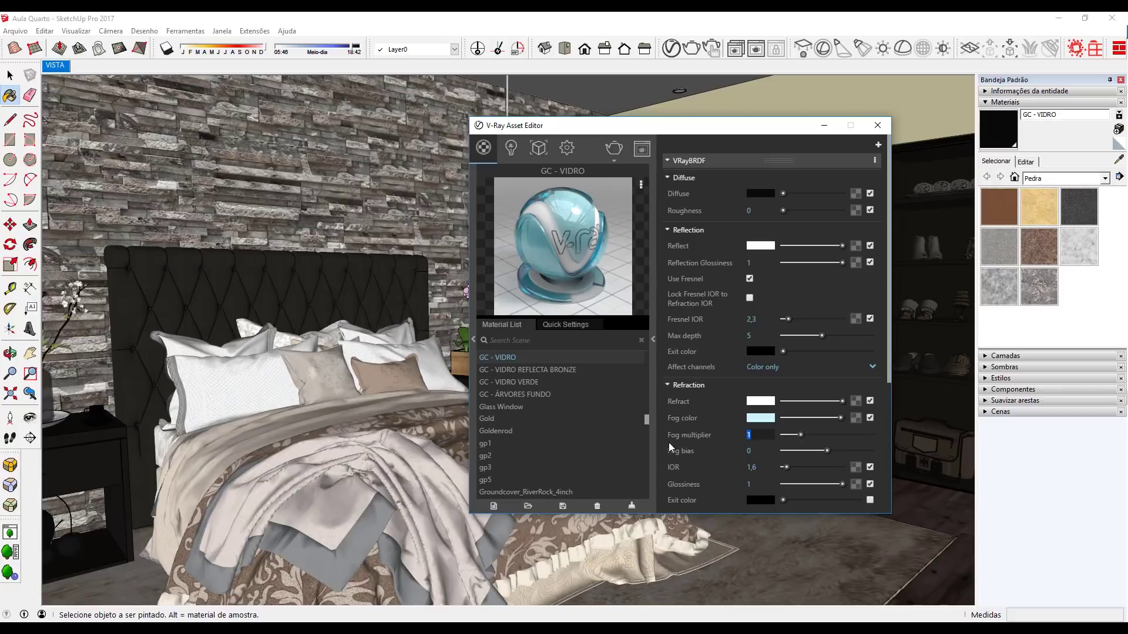
pyautogui.press('BackSpace')
pyautogui.write('0,3')
pyautogui.press('Return')
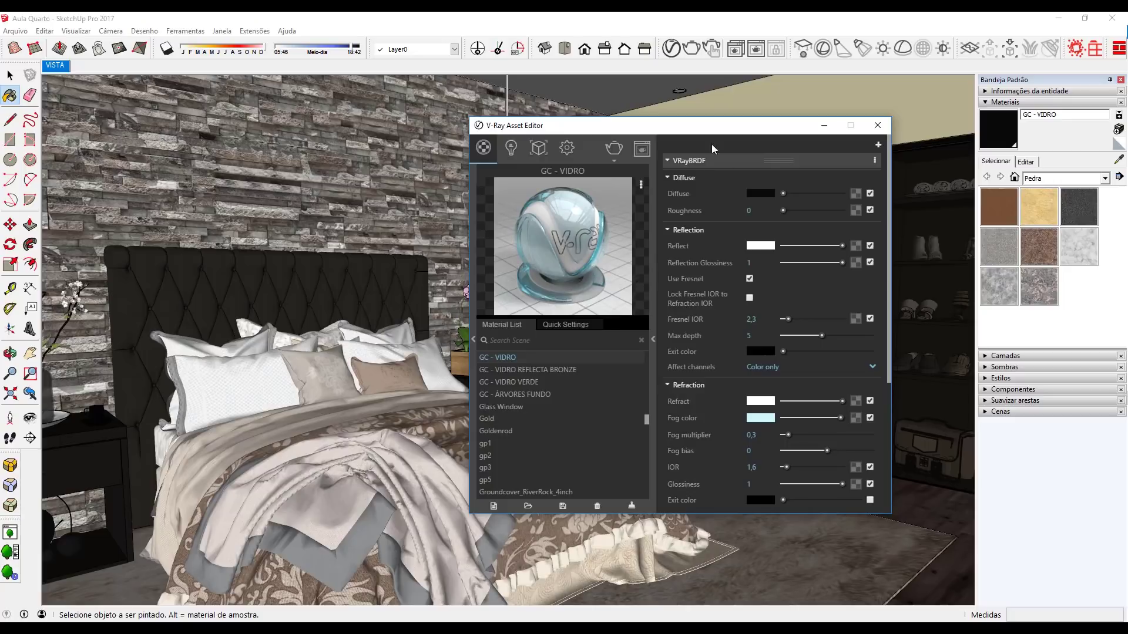
# Switch off Can be Overridden in the material's Options
pyautogui.click(680, 162)
pyautogui.click(683, 177)
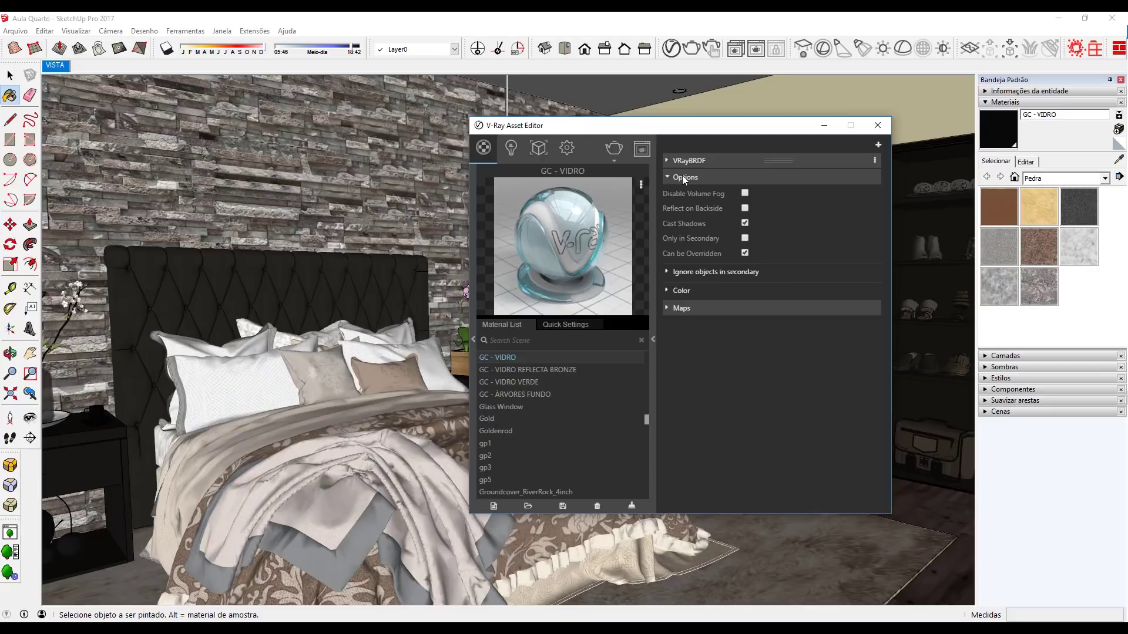
pyautogui.click(743, 255)
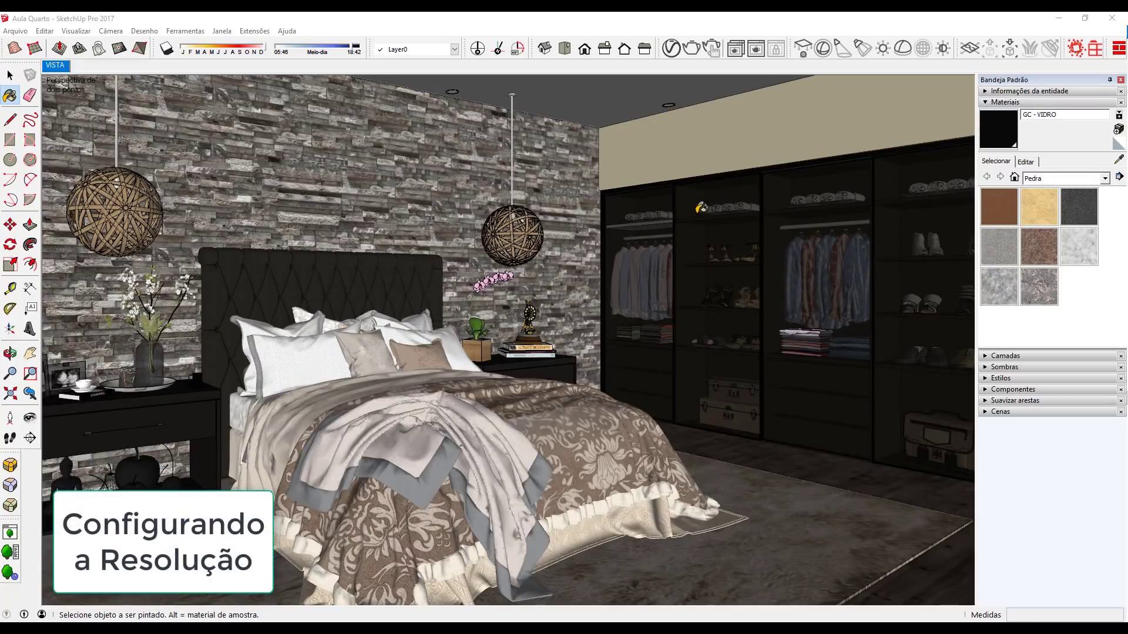
# In V-Ray render settings, expand Render Output and enable Safe Frame
pyautogui.click(671, 49)
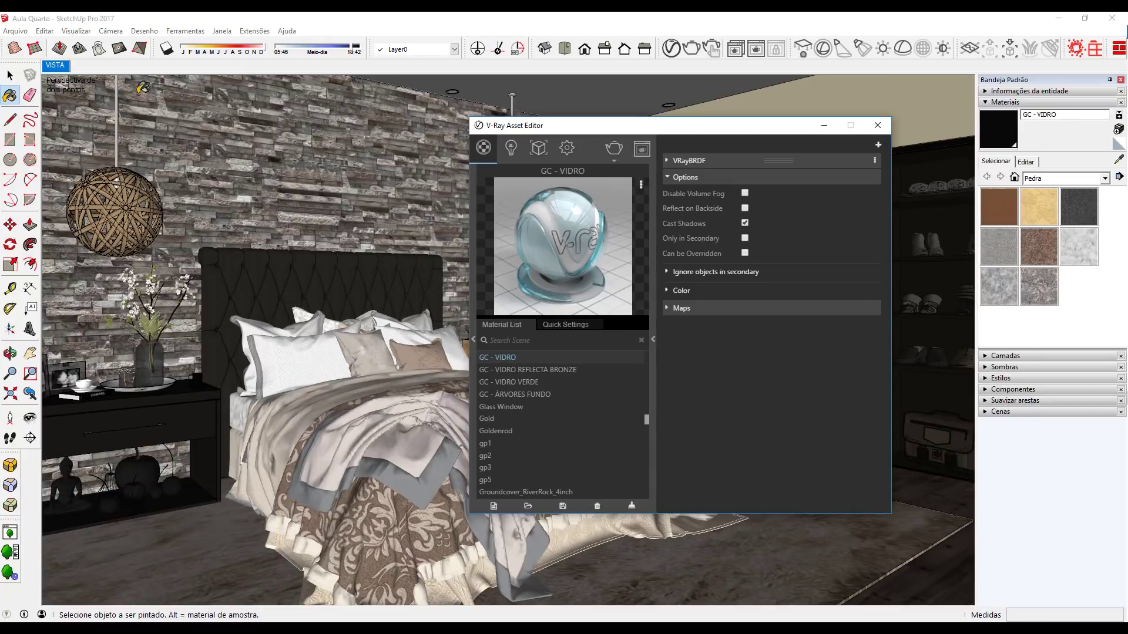
pyautogui.moveTo(572, 125)
pyautogui.mouseDown()
pyautogui.moveTo(713, 135)
pyautogui.moveTo(541, 100)
pyautogui.moveTo(787, 100)
pyautogui.mouseUp()
pyautogui.click(753, 117)
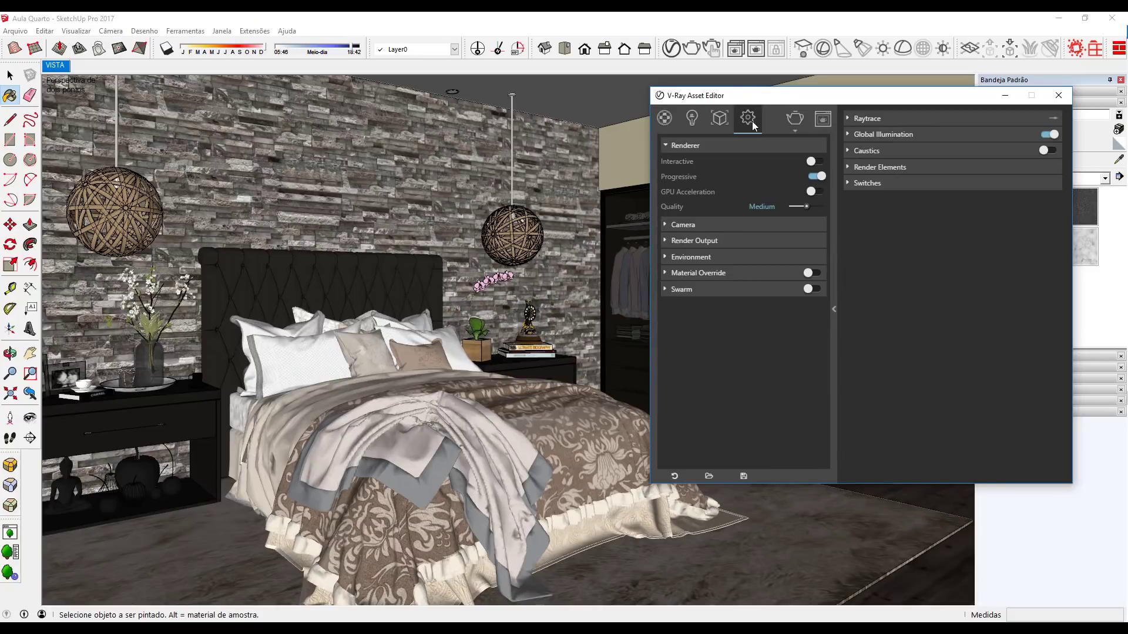
pyautogui.click(728, 240)
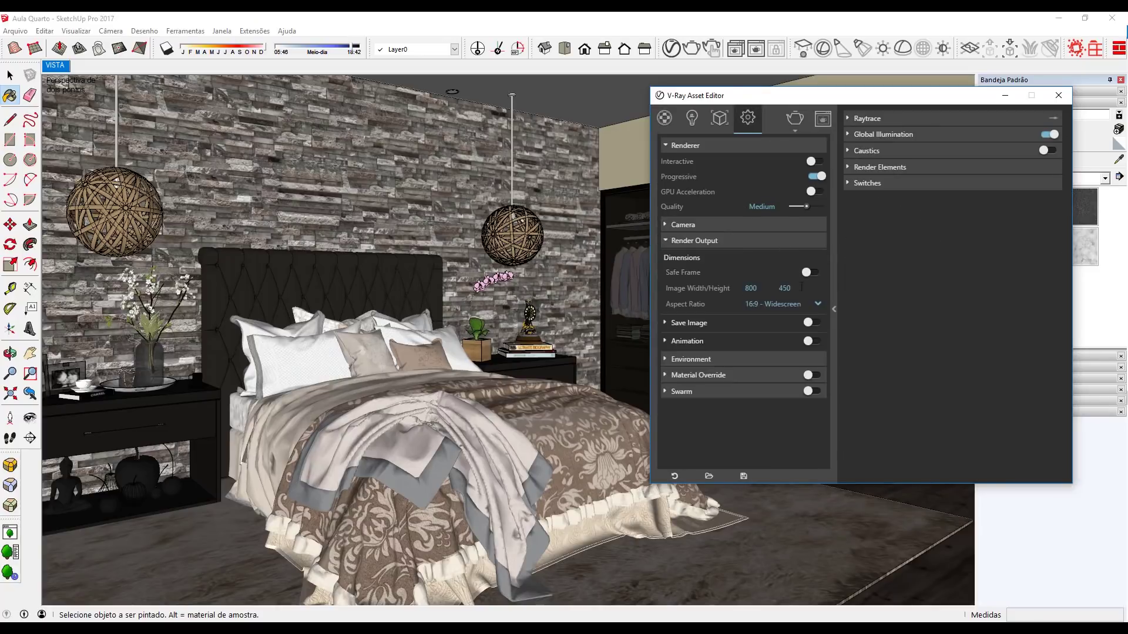
pyautogui.doubleClick(752, 288)
pyautogui.click(806, 273)
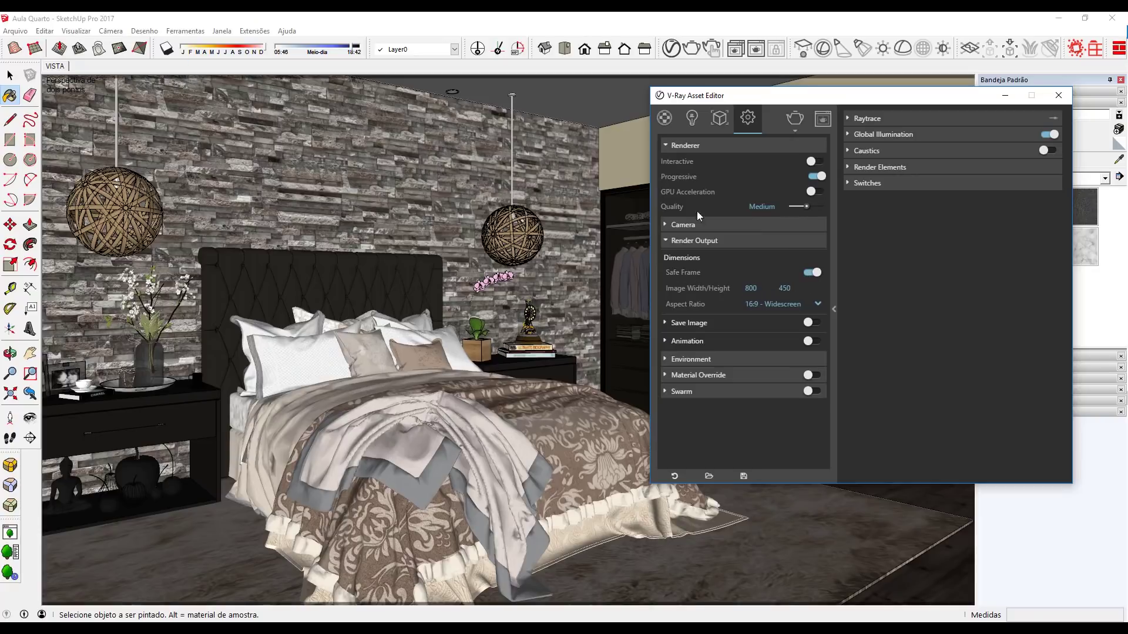
pyautogui.moveTo(790, 95); pyautogui.dragTo(754, 218)
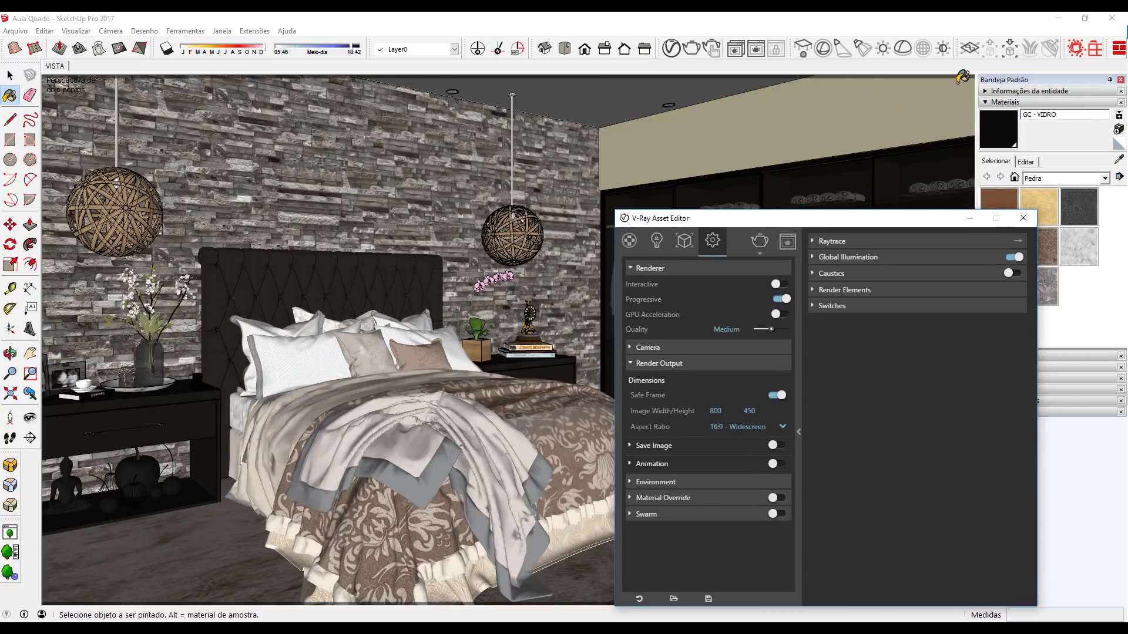
pyautogui.click(970, 218)
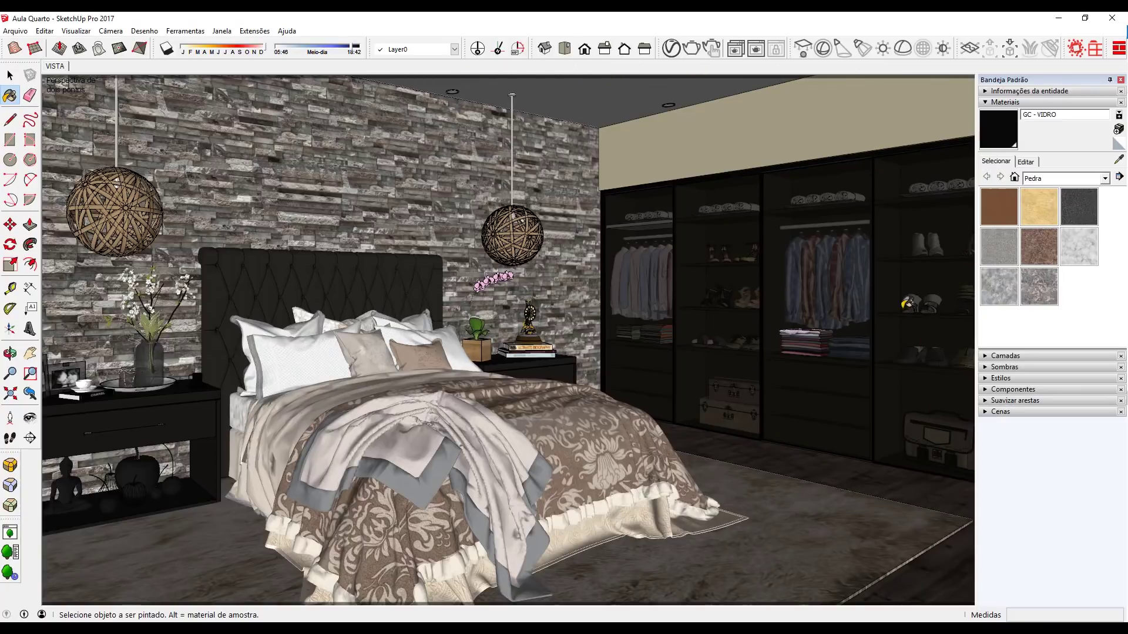
# Switch the render output aspect ratio to Custom
pyautogui.click(672, 48)
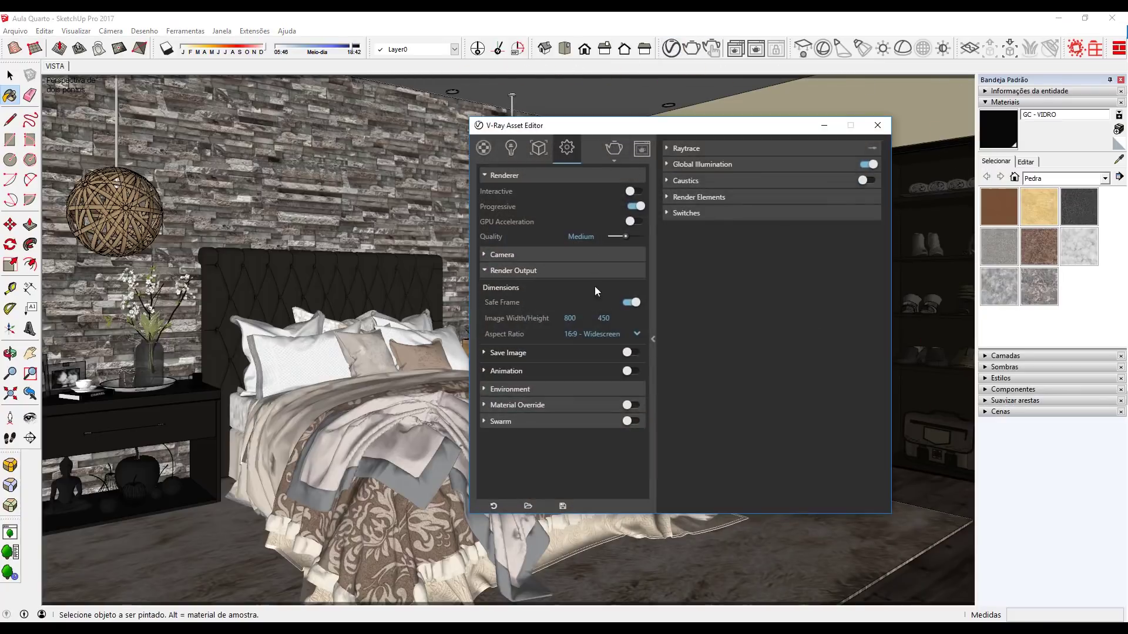
pyautogui.click(568, 175)
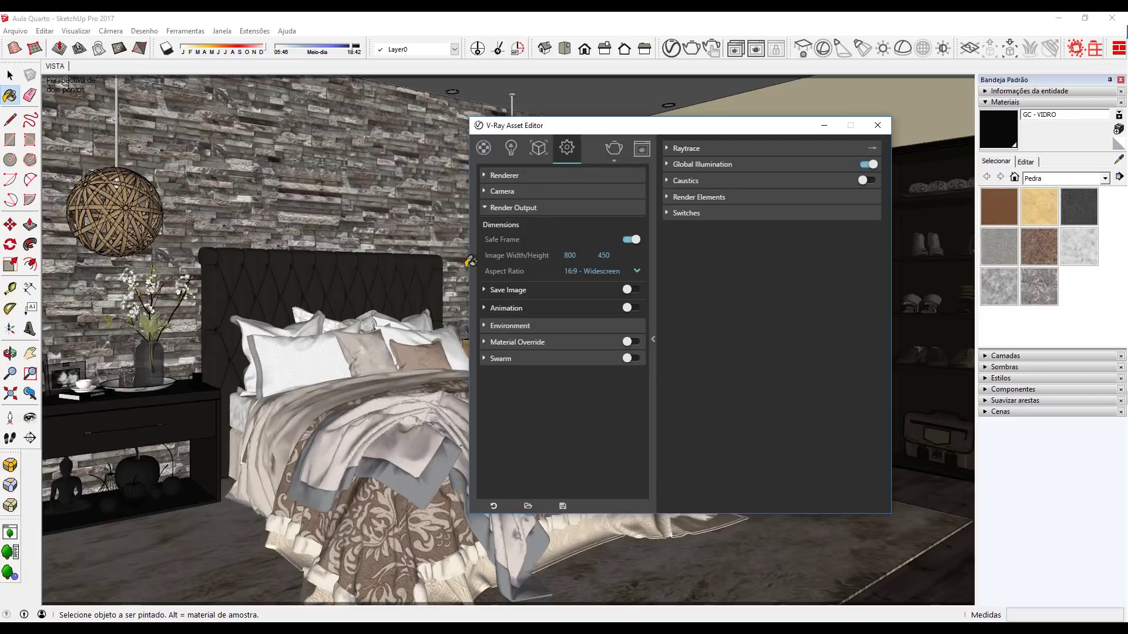
pyautogui.click(625, 273)
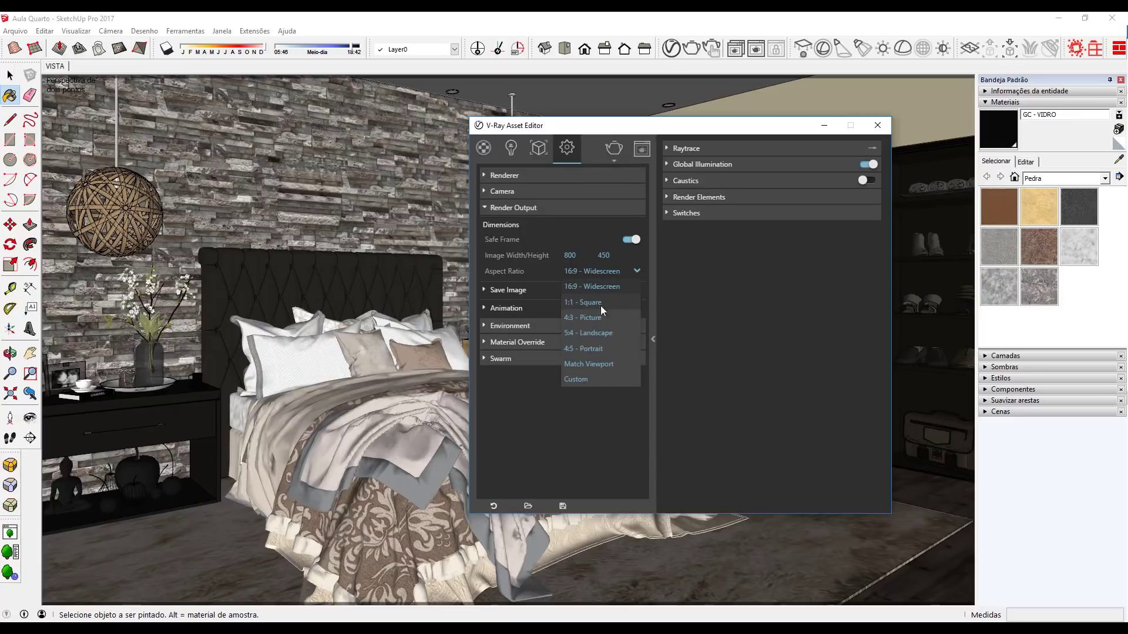
pyautogui.click(590, 376)
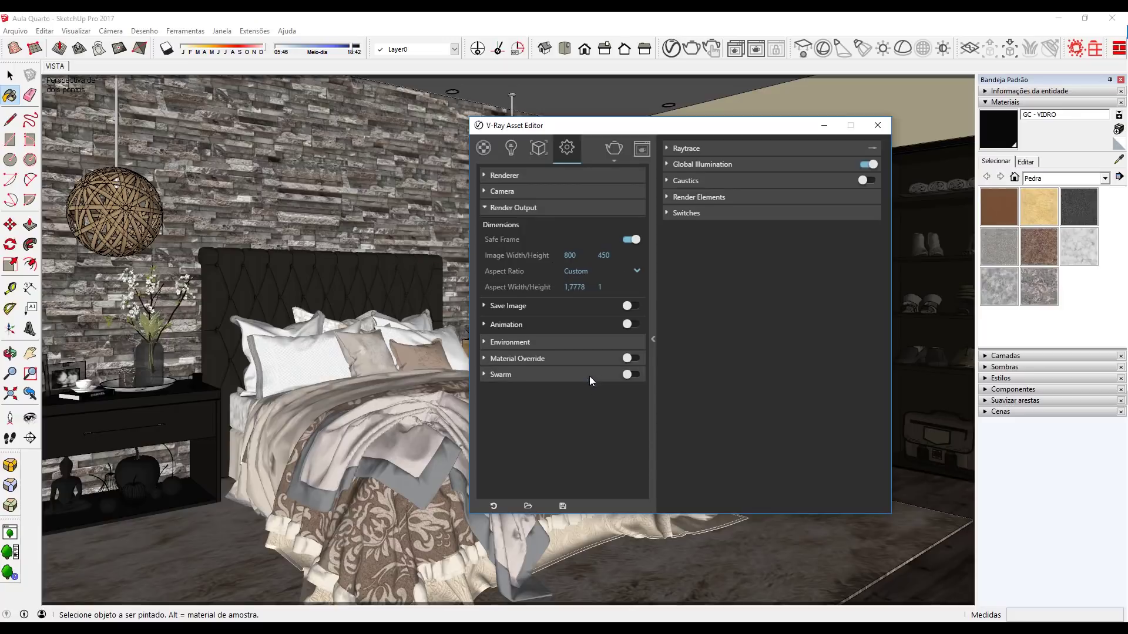
pyautogui.doubleClick(587, 287)
pyautogui.click(589, 286)
pyautogui.click(622, 287)
pyautogui.hotkey('shift', 'Tab')
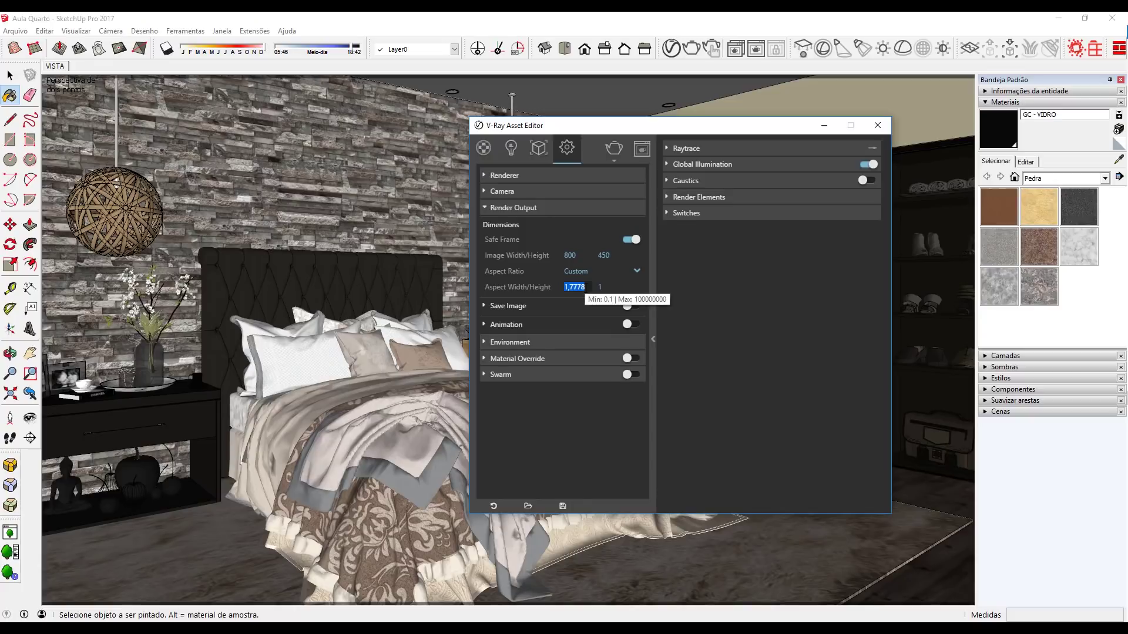
pyautogui.click(588, 288)
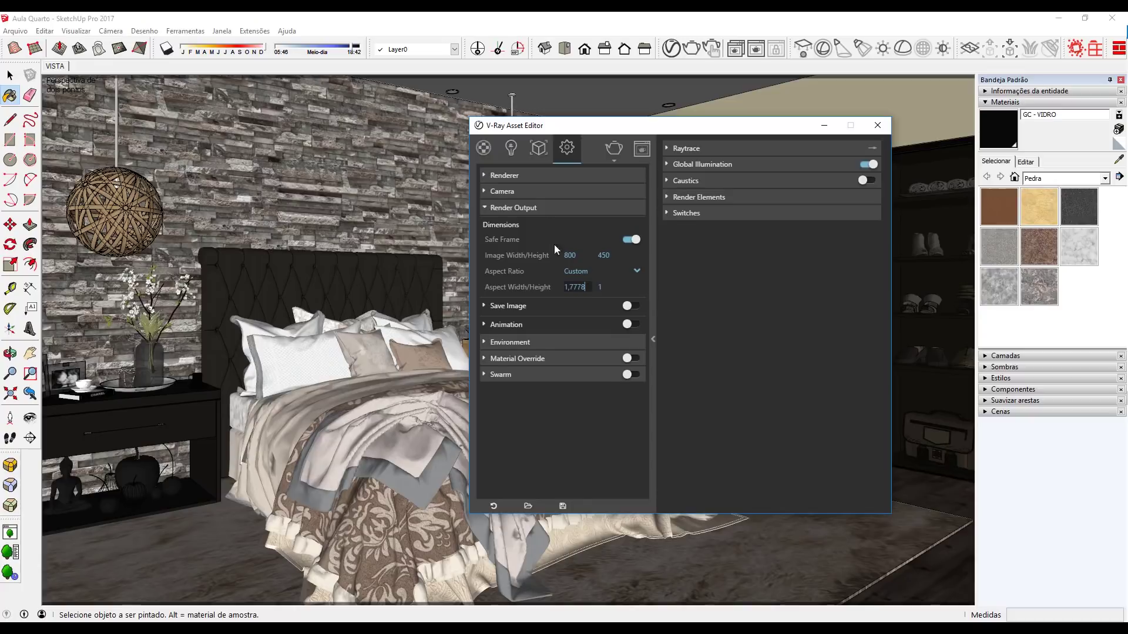
pyautogui.press('Tab')
pyautogui.click(540, 287)
# Enter an aspect width of 1,5, then replace it with 1 for a square output
pyautogui.click(591, 287)
pyautogui.write('2')
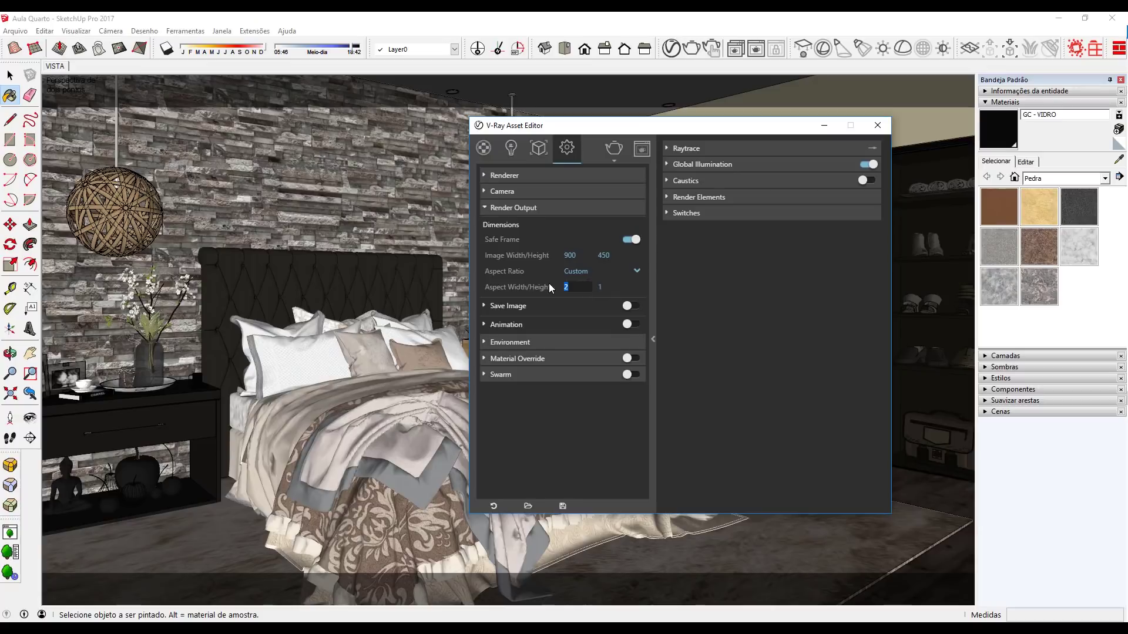
pyautogui.write(',5')
pyautogui.press('Return')
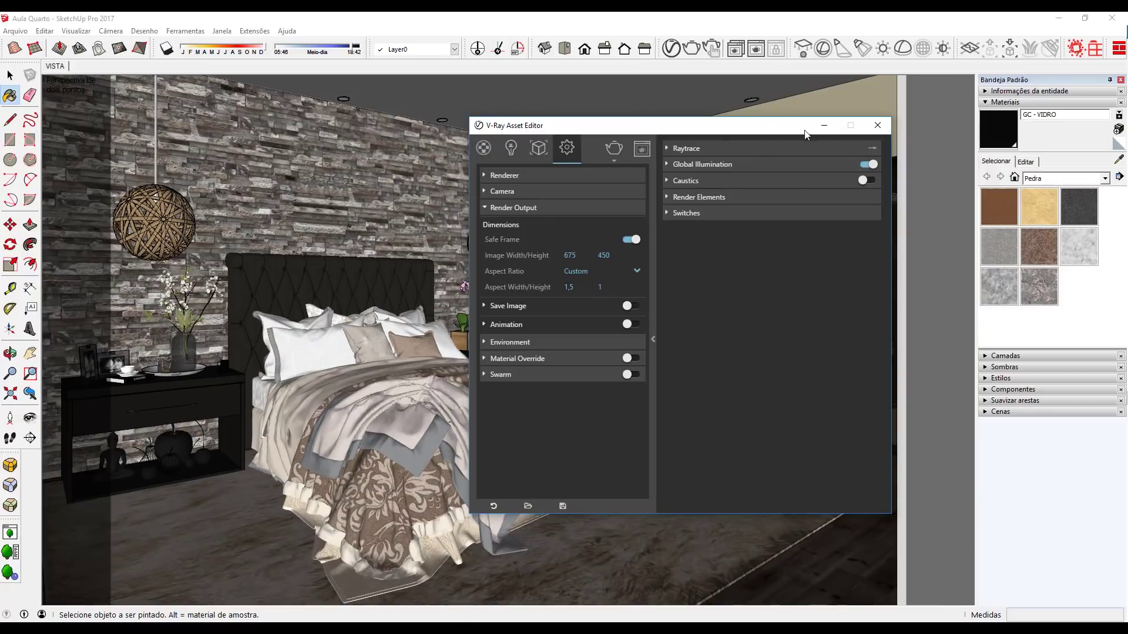
pyautogui.doubleClick(571, 290)
pyautogui.write('1')
pyautogui.press('Return')
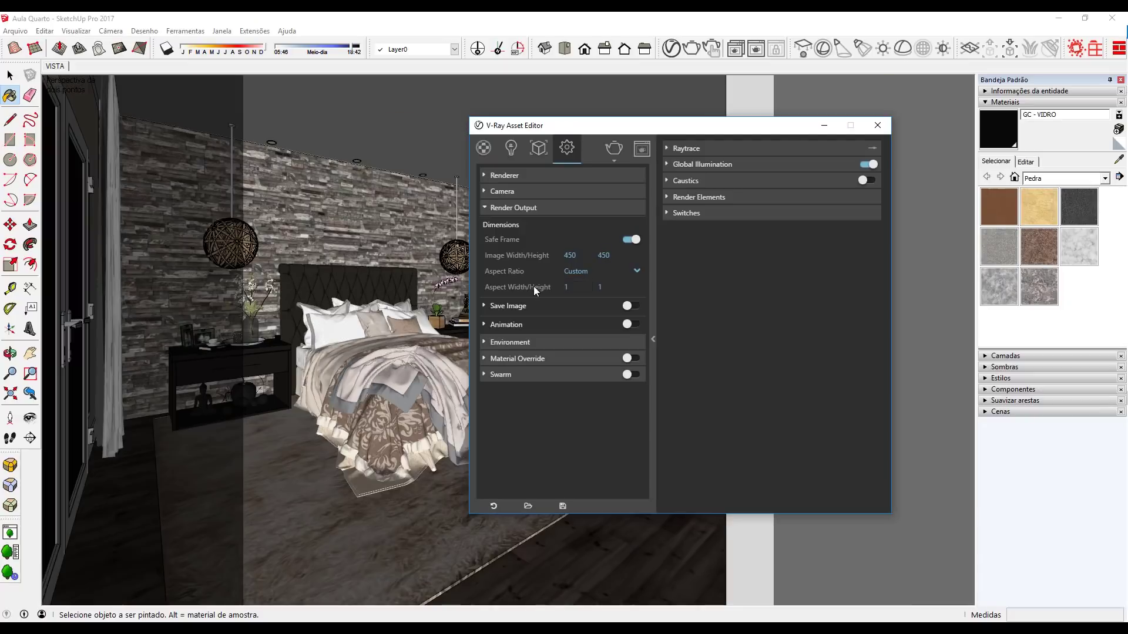
# Compare the framing at aspect width 1,5 and 1, settling on a 1:1 ratio
pyautogui.click(825, 126)
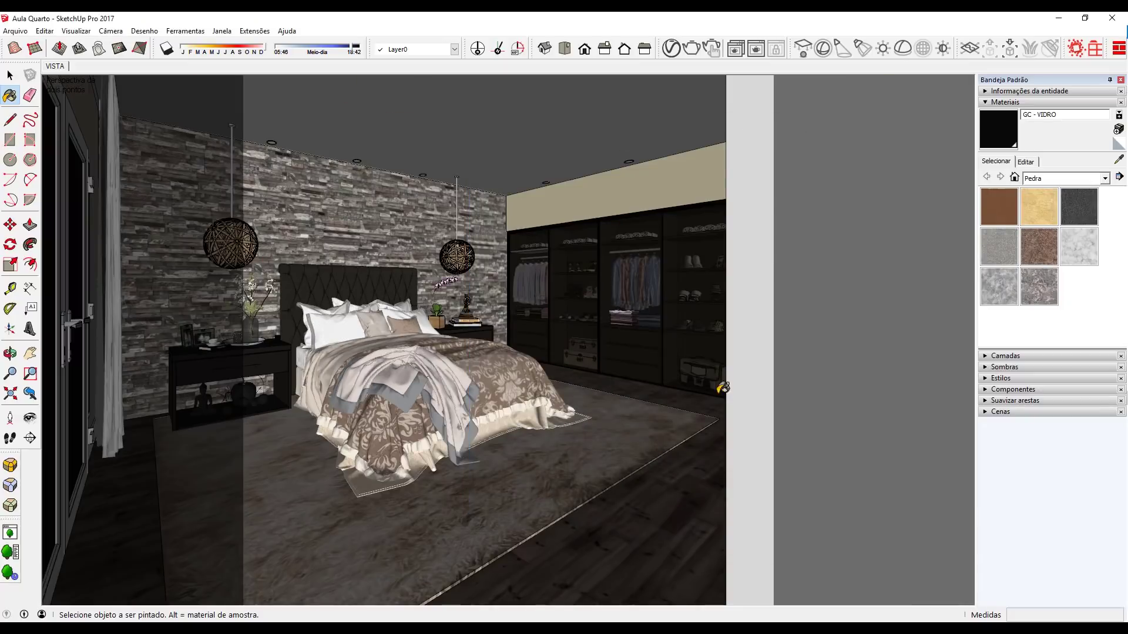
pyautogui.click(672, 48)
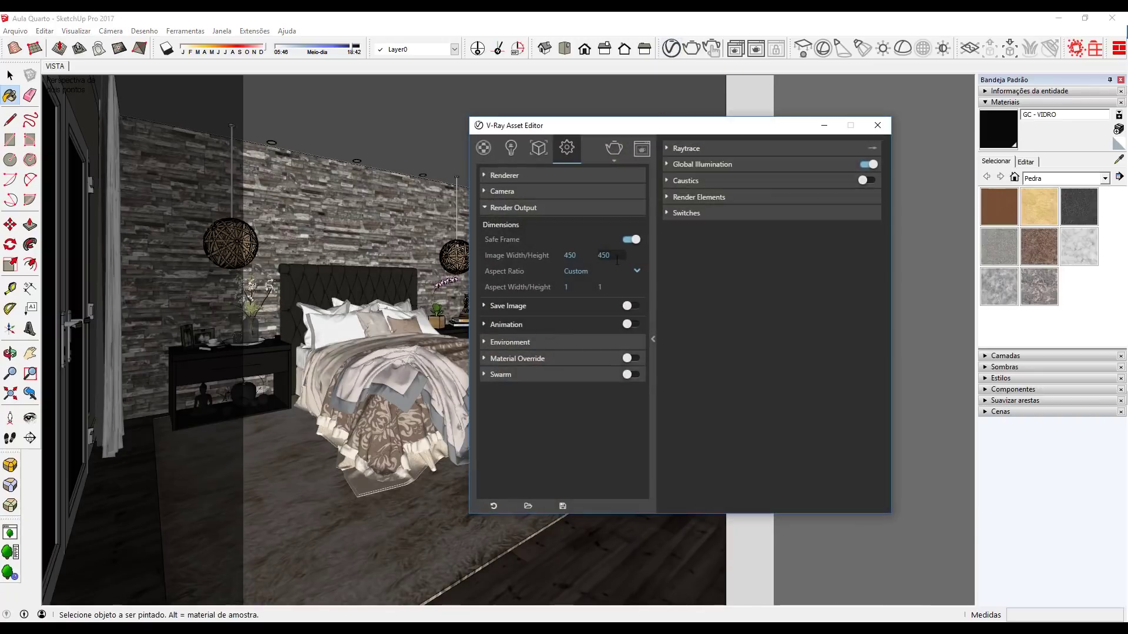
pyautogui.click(580, 285)
pyautogui.write(',5')
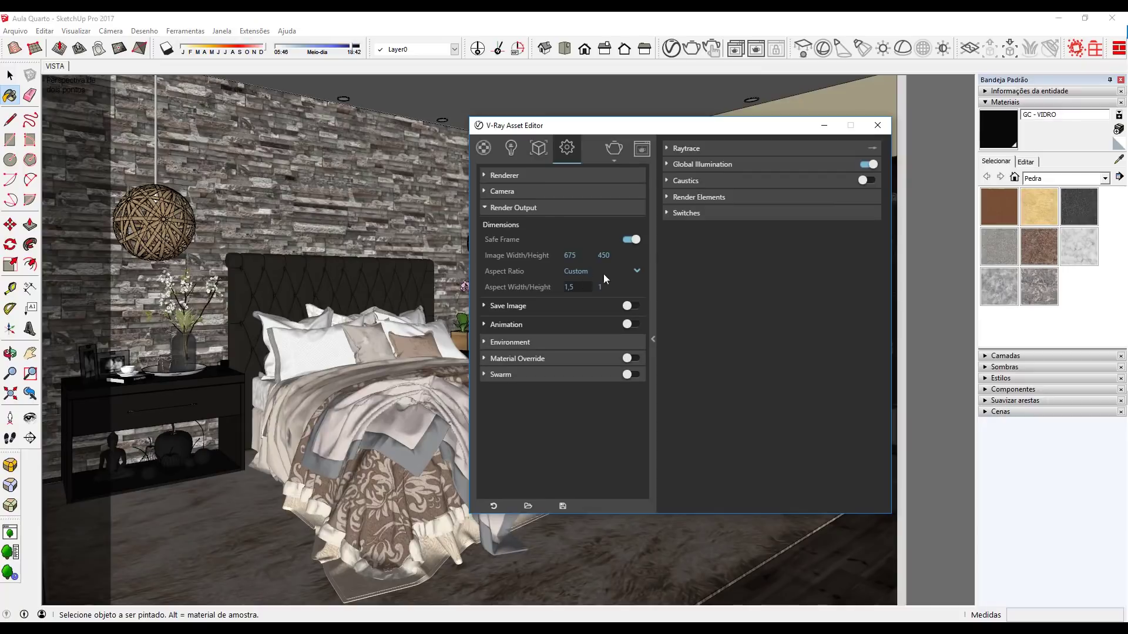
pyautogui.click(824, 125)
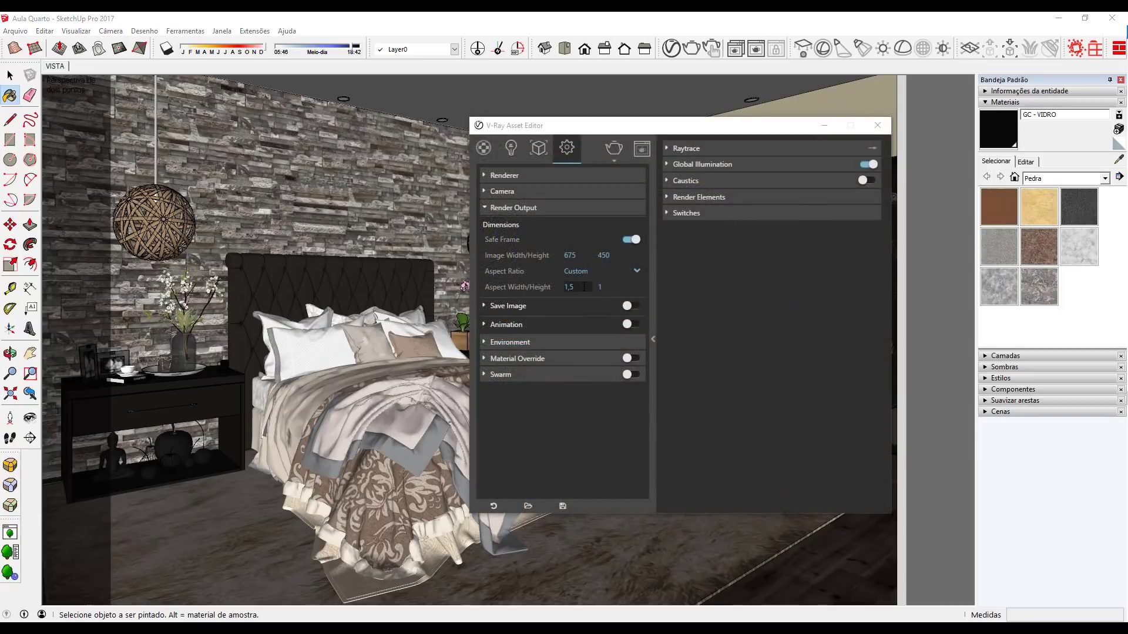
pyautogui.click(567, 287)
pyautogui.press('Tab')
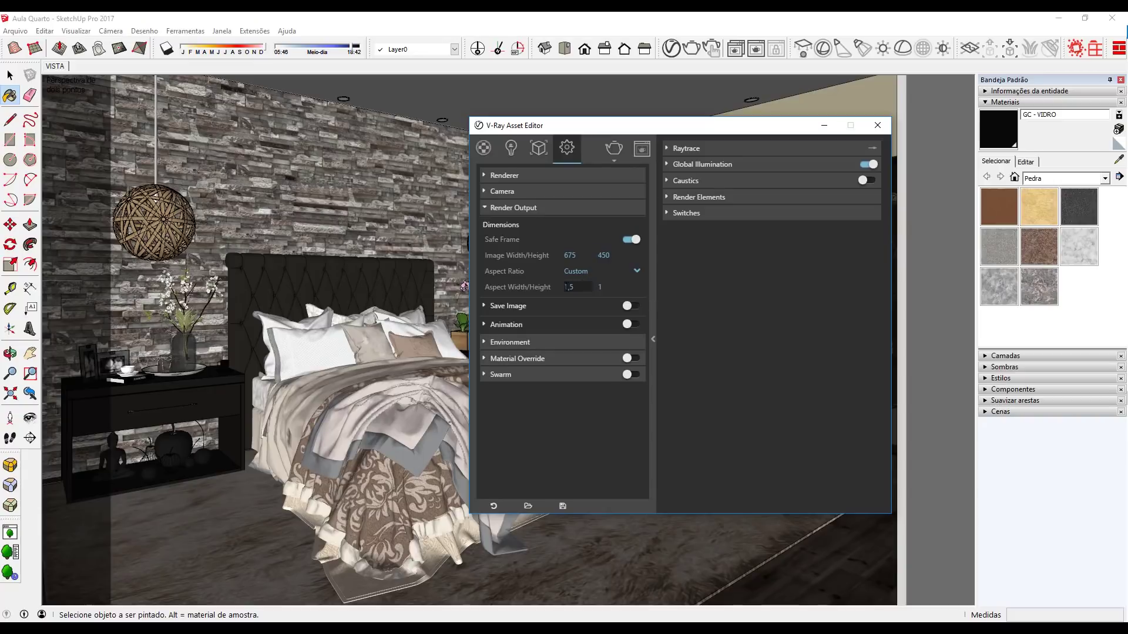
pyautogui.click(564, 289)
pyautogui.write('1')
pyautogui.press('Return')
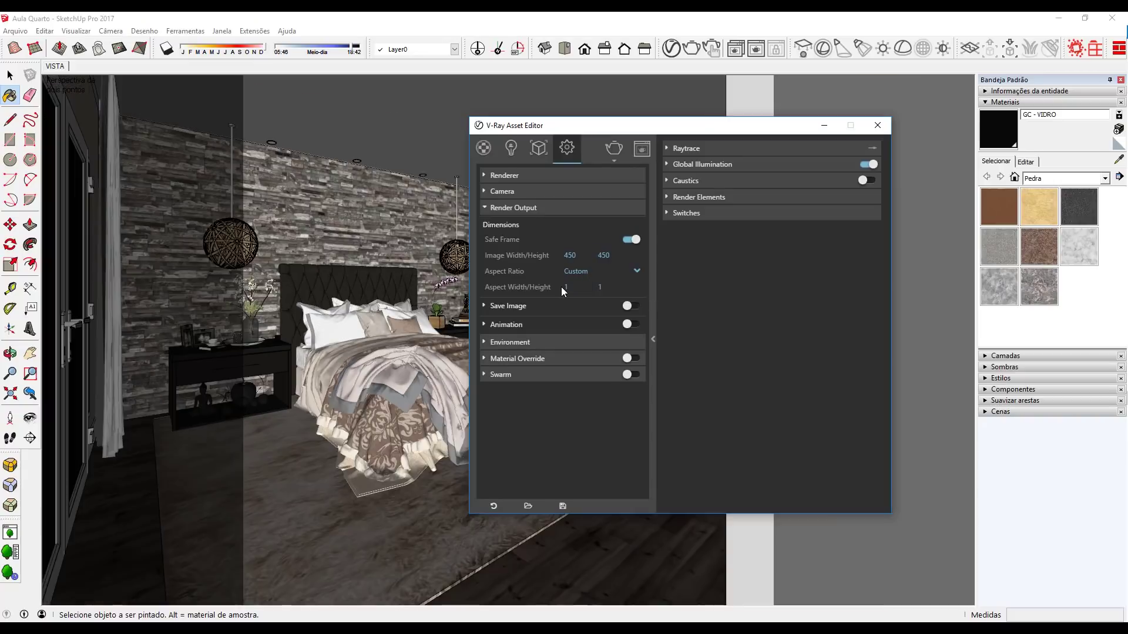
pyautogui.click(580, 288)
# Set the V-Ray output aspect width back to 1,5 and the image height to 950 (1425 × 950)
pyautogui.click(581, 290)
pyautogui.write(',5')
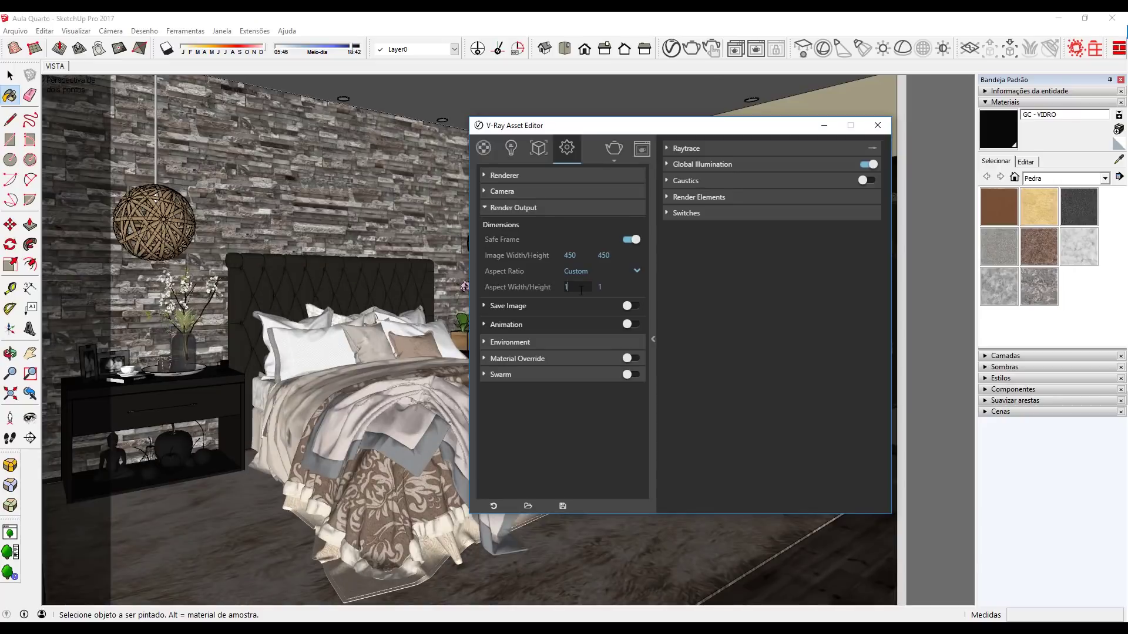
pyautogui.press('Return')
pyautogui.doubleClick(612, 255)
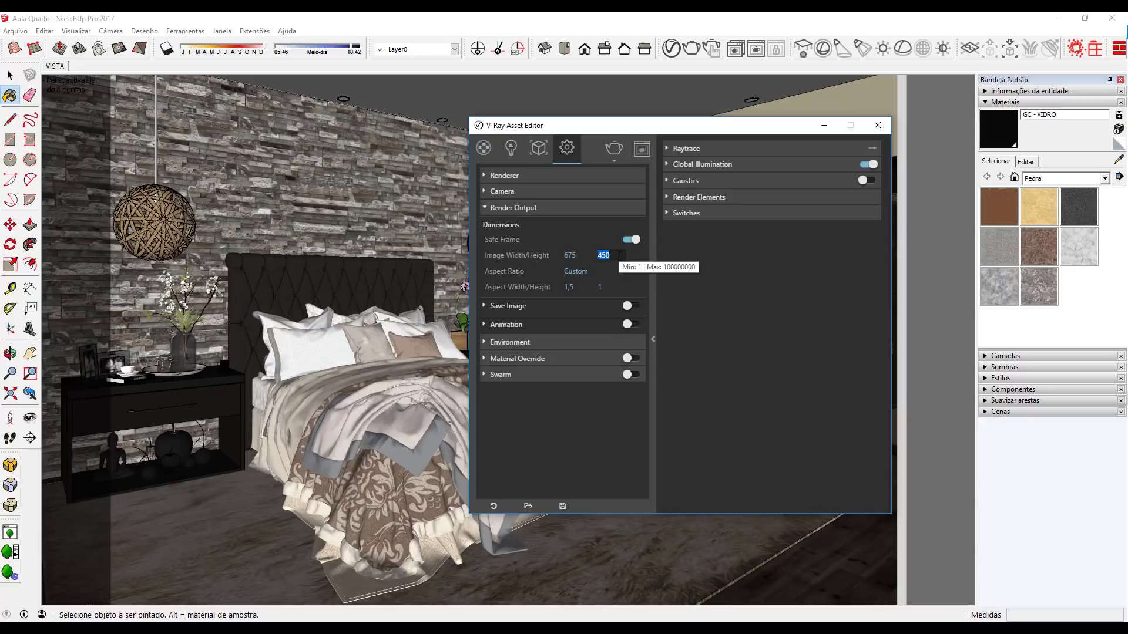
pyautogui.write('95')
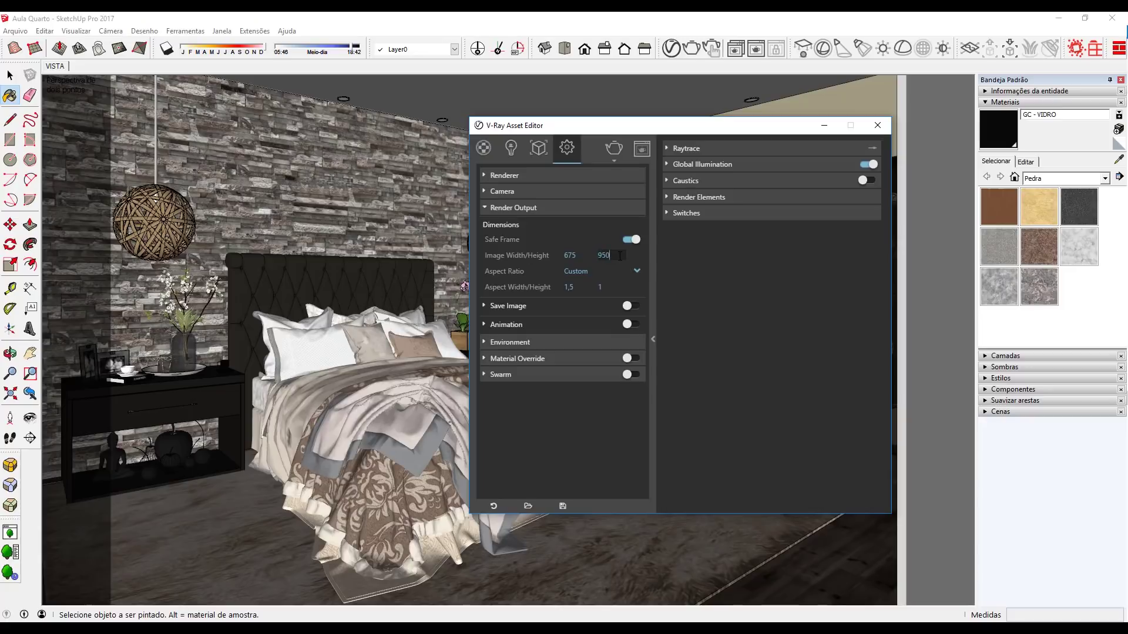
pyautogui.write('0')
pyautogui.press('Tab')
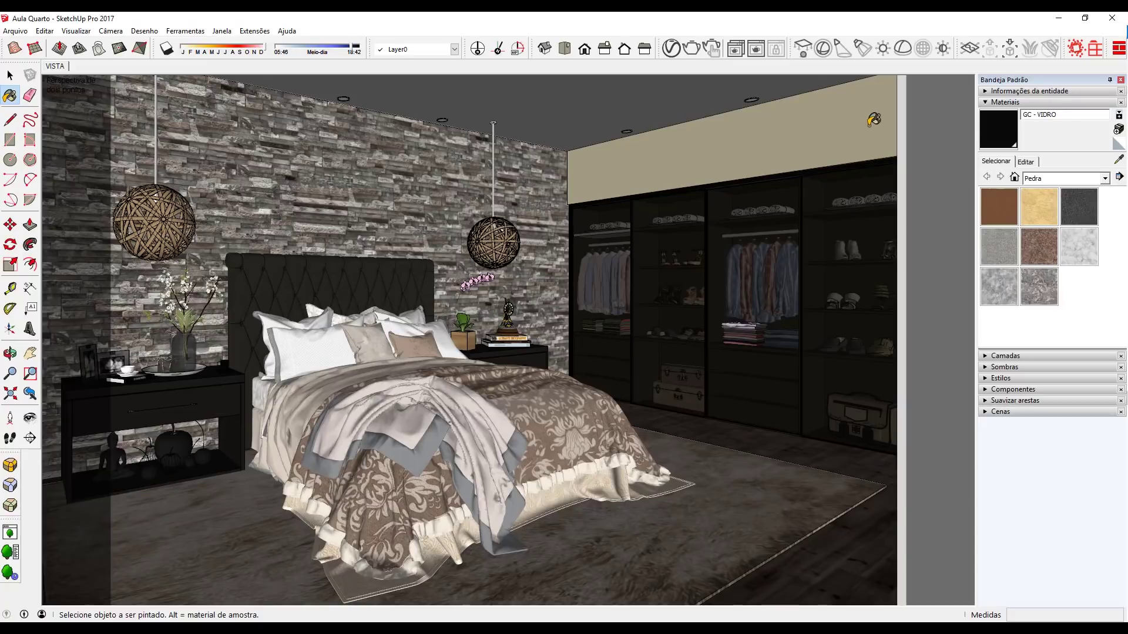
# Create a Generic V-Ray material named GC - TOON - BASE and keep its grey diffuse colour
pyautogui.click(670, 49)
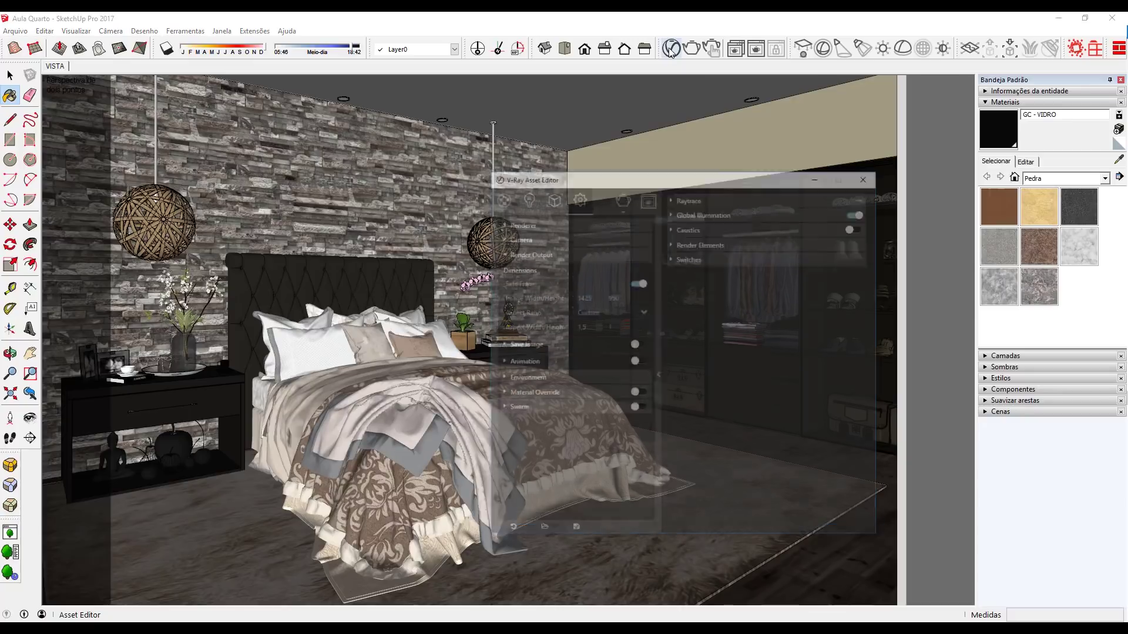
pyautogui.click(491, 149)
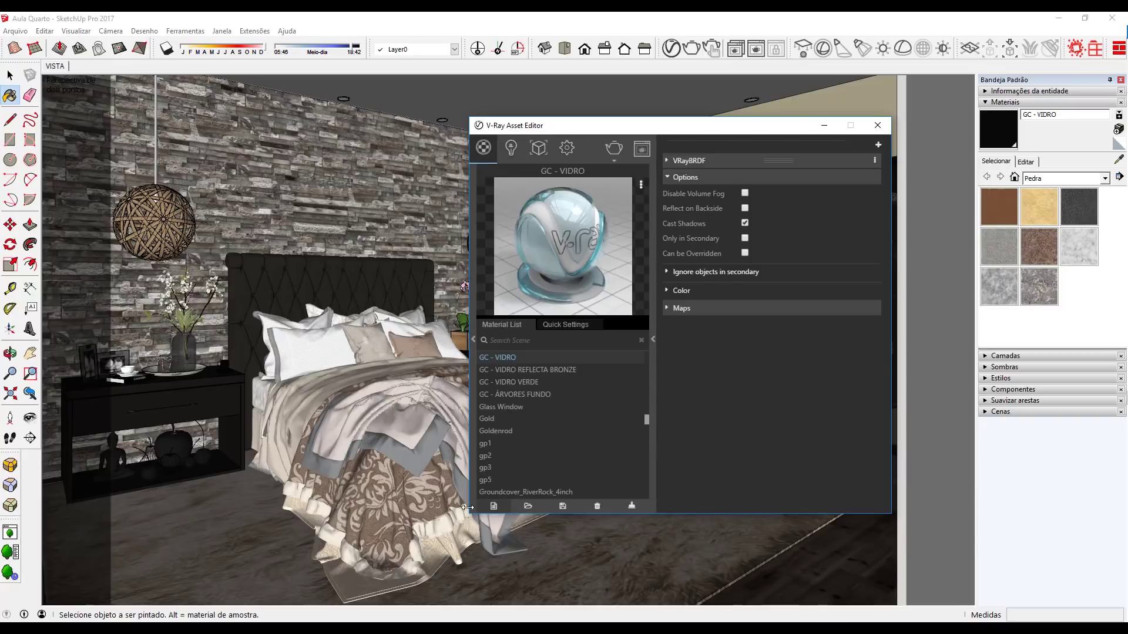
pyautogui.click(496, 504)
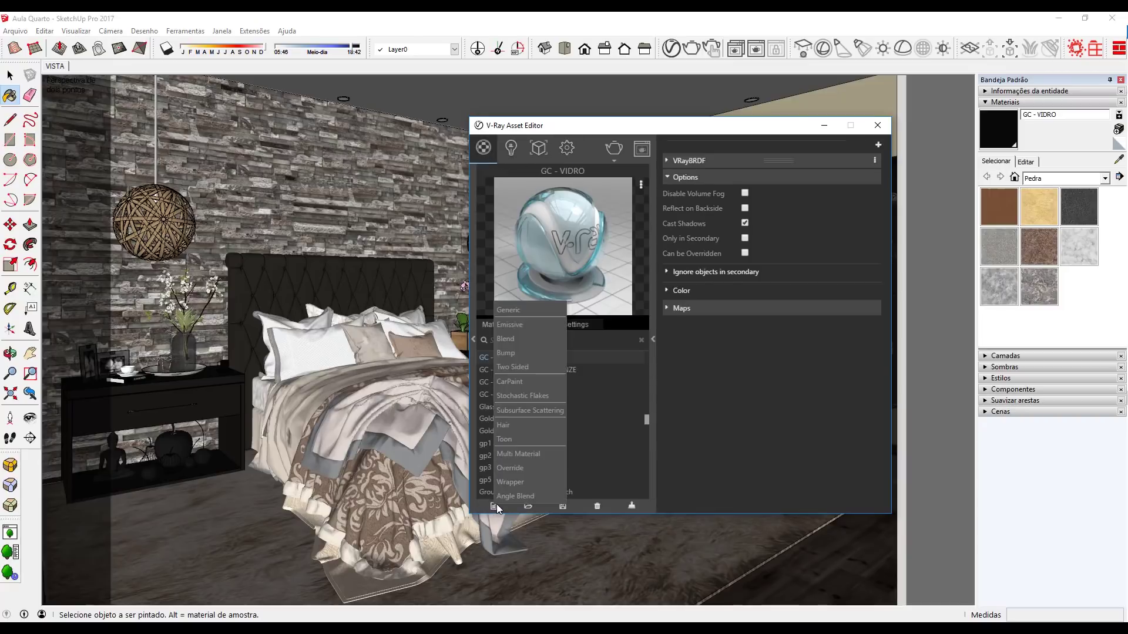
pyautogui.click(498, 310)
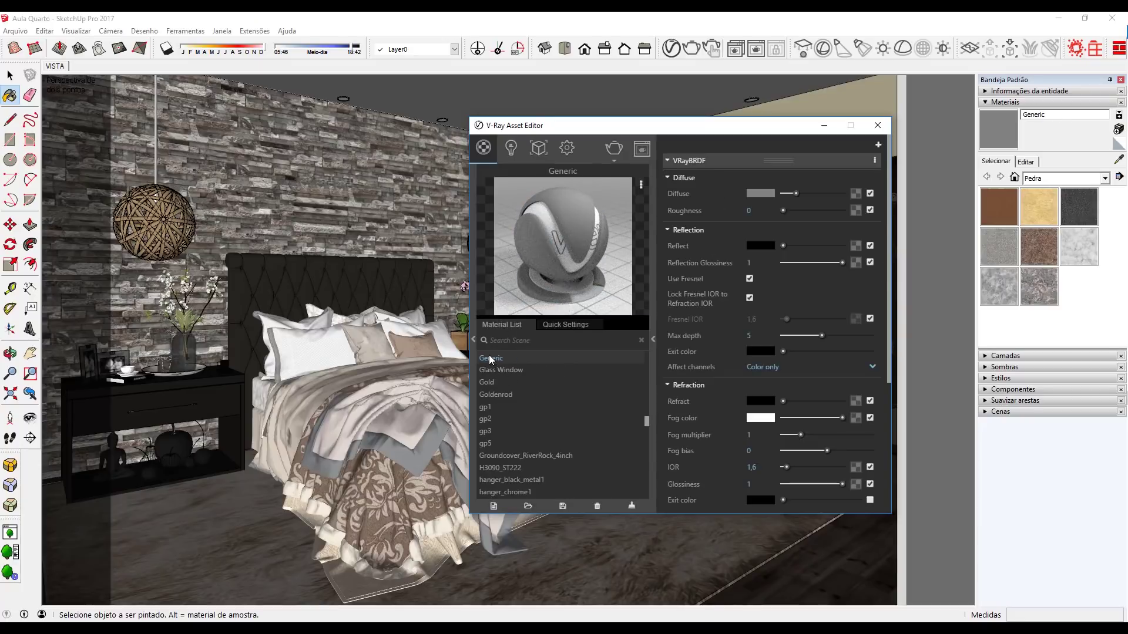
pyautogui.doubleClick(490, 357)
pyautogui.write('GC - TOON - BASE')
pyautogui.press('Return')
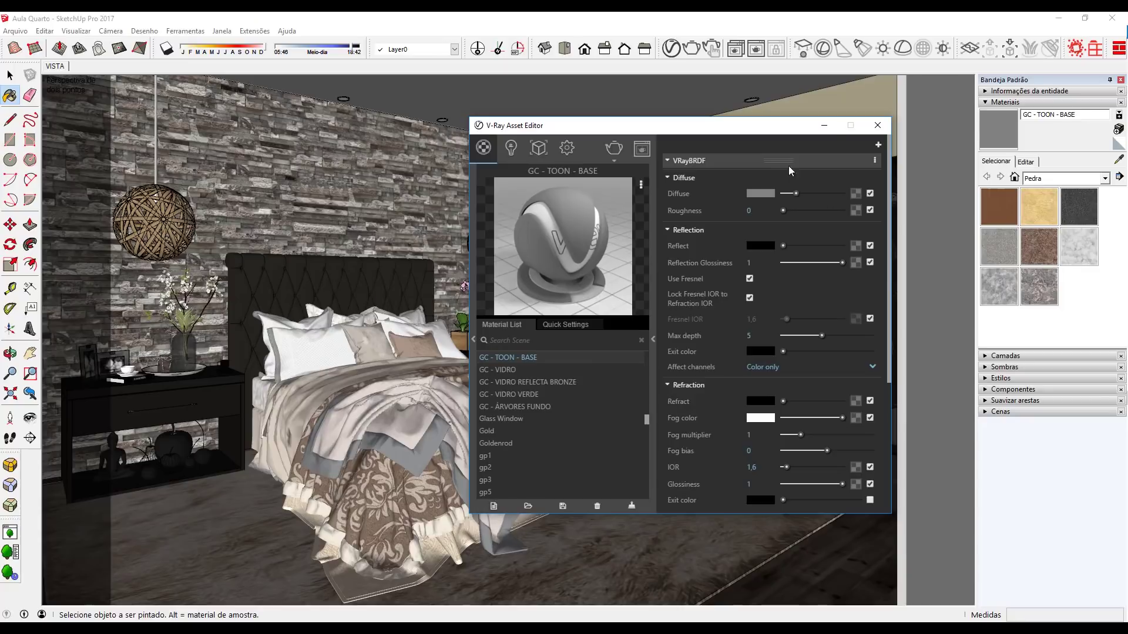
pyautogui.click(750, 194)
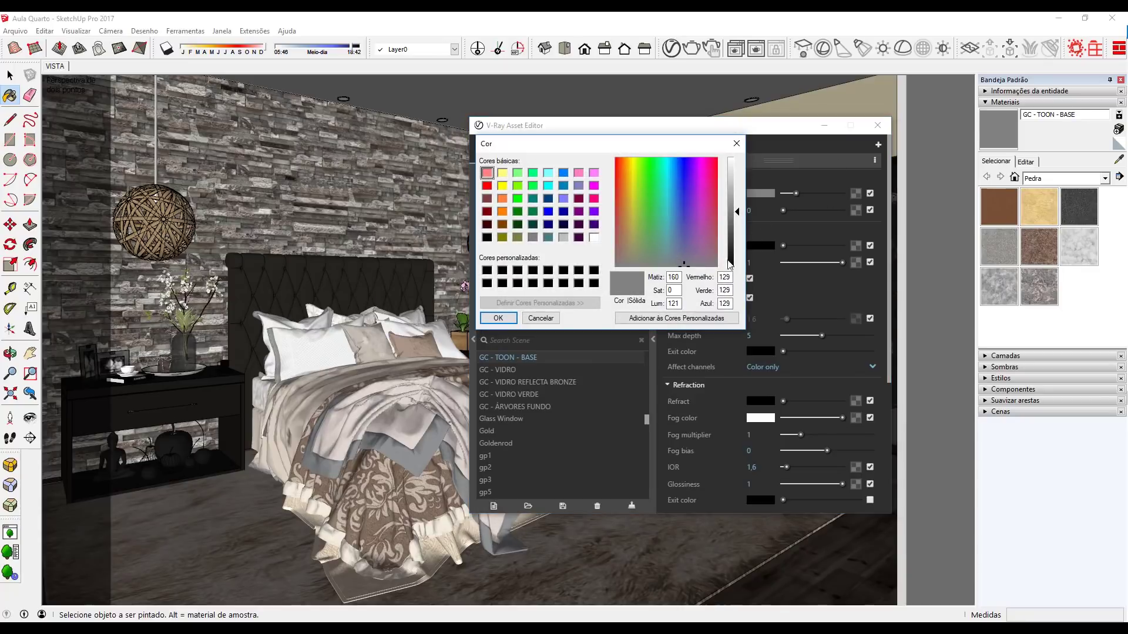
pyautogui.click(498, 318)
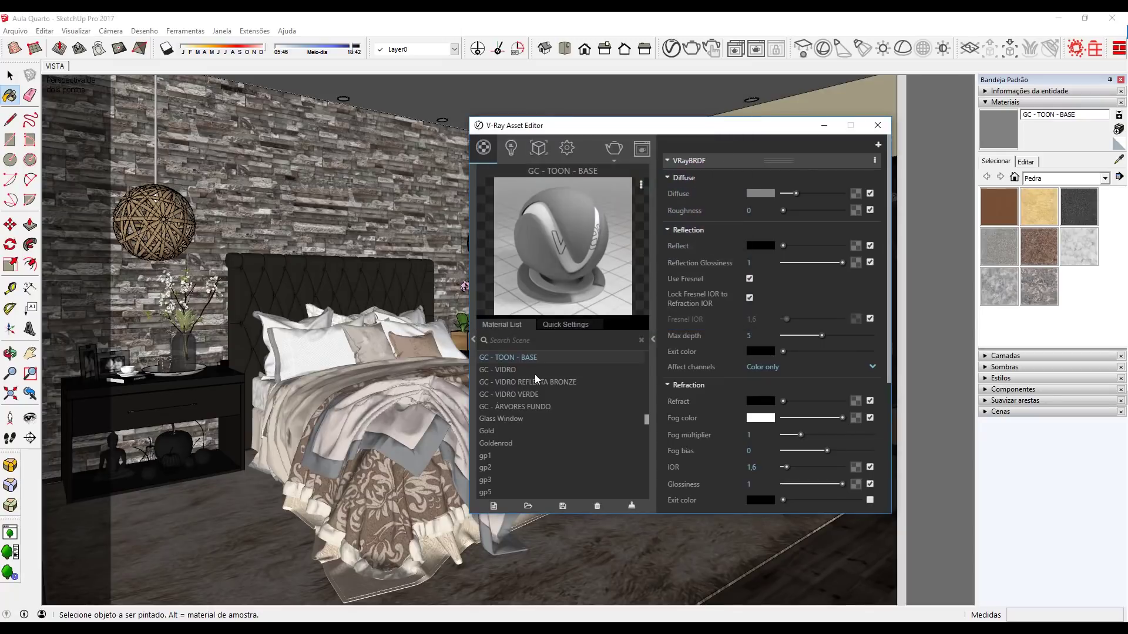
# Add a new V-Ray Toon material and name it GC - TOON
pyautogui.click(494, 505)
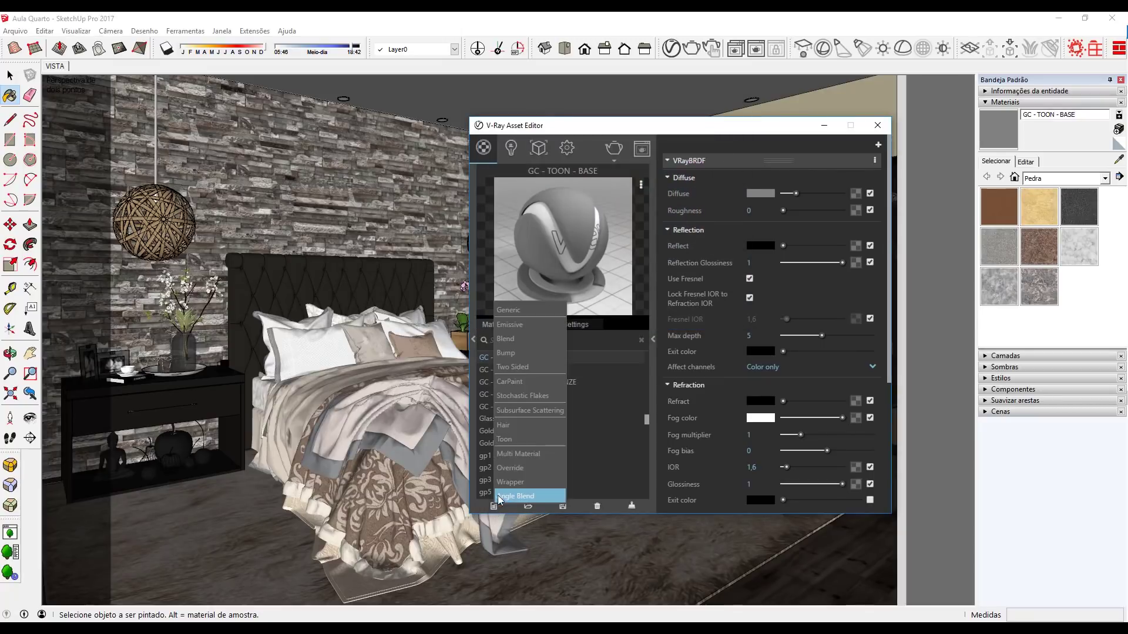
pyautogui.click(522, 438)
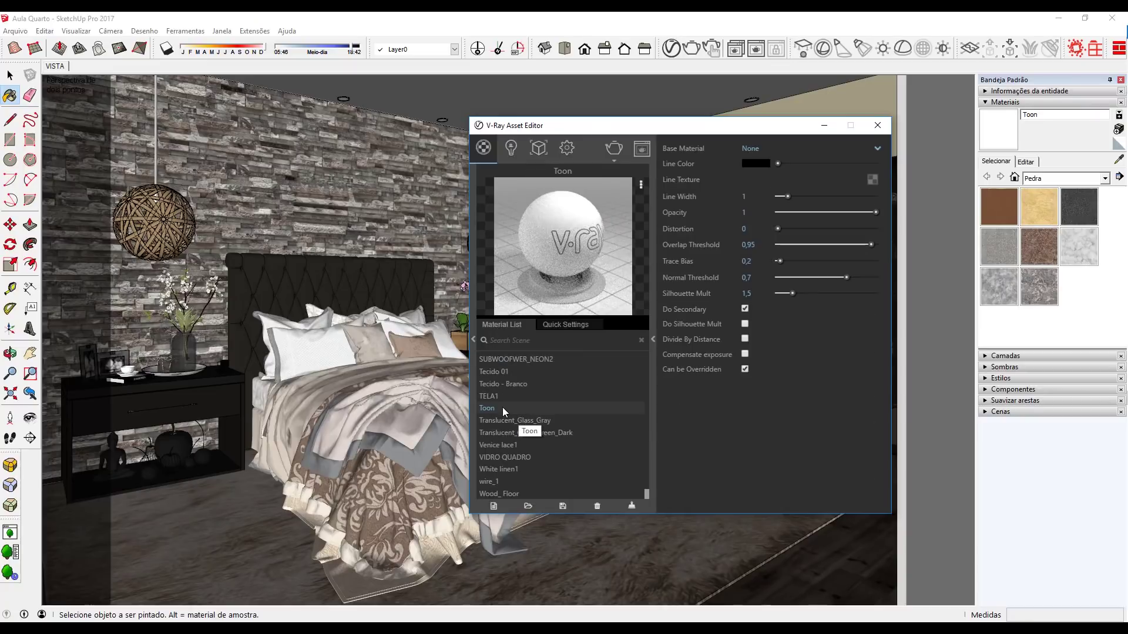
pyautogui.doubleClick(504, 407)
pyautogui.write('GC - TOO')
pyautogui.write('N')
pyautogui.press('Return')
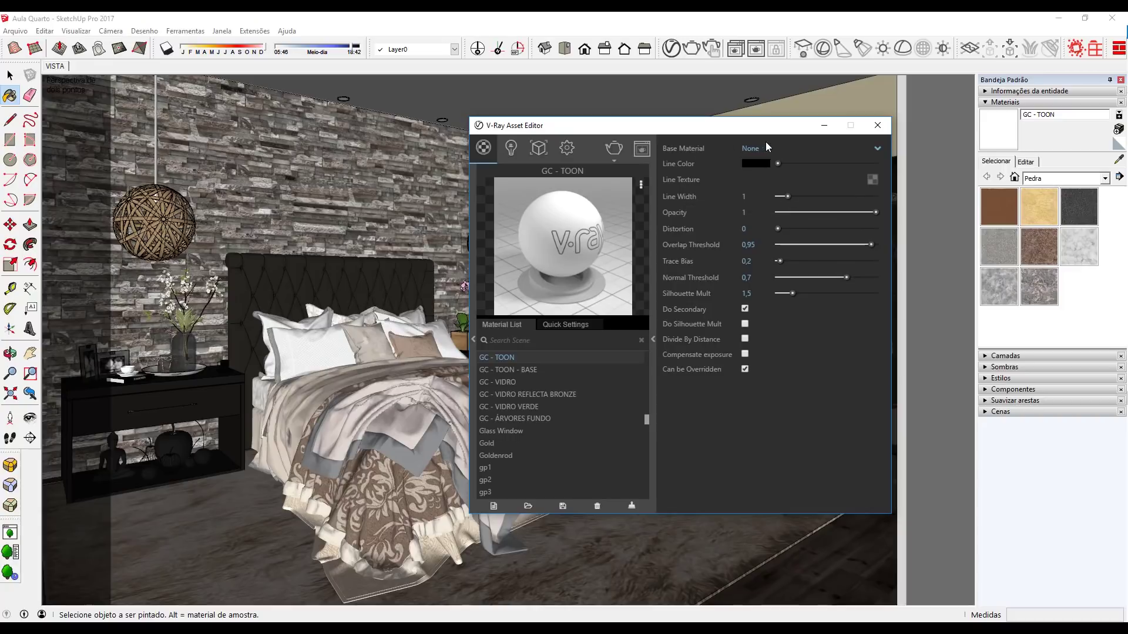
# Set the GC - TOON material's Base Material to GC - TOON - BASE
pyautogui.click(749, 148)
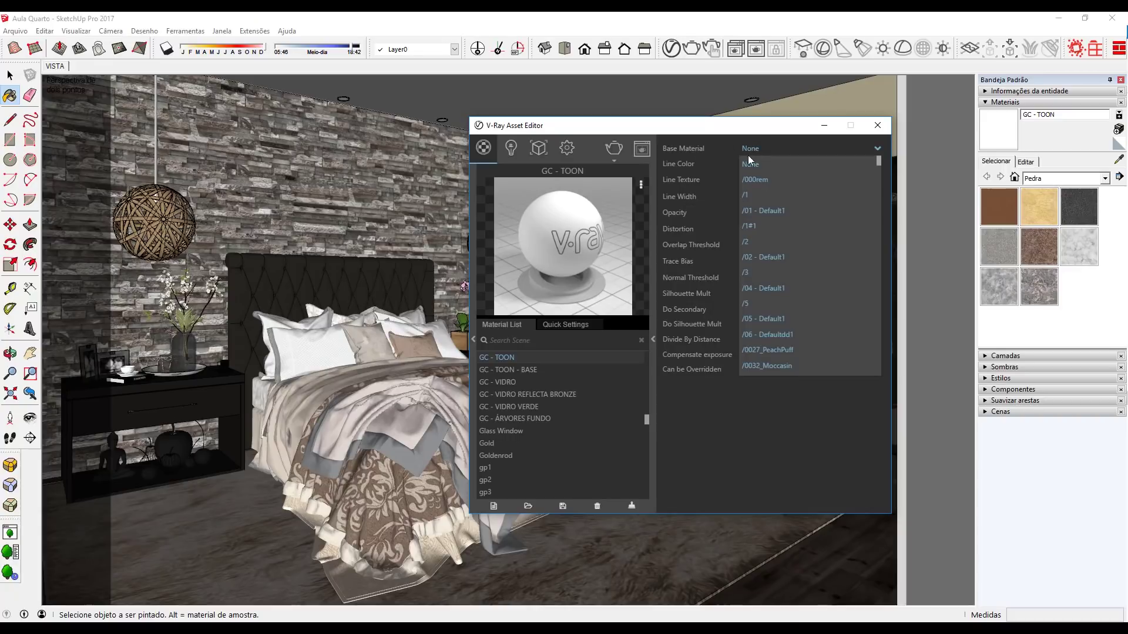
pyautogui.scroll(-2, 756, 200)
pyautogui.scroll(-3, 756, 200)
pyautogui.scroll(-3, 757, 203)
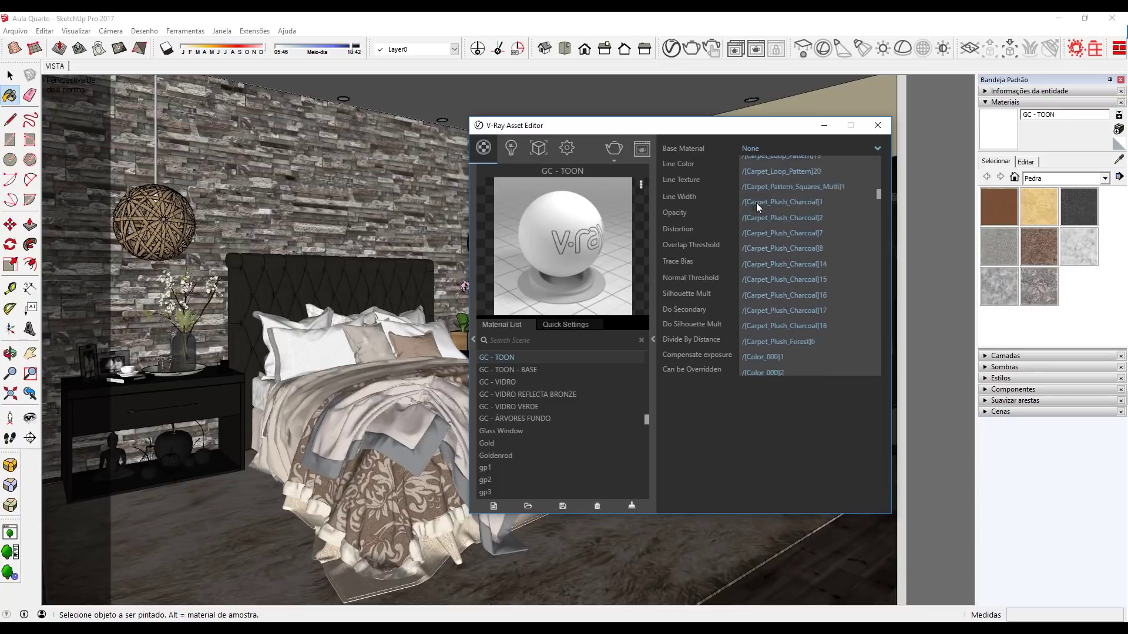
pyautogui.scroll(-3, 756, 203)
pyautogui.scroll(-3, 756, 203)
pyautogui.scroll(-3, 756, 203)
pyautogui.scroll(-3, 756, 201)
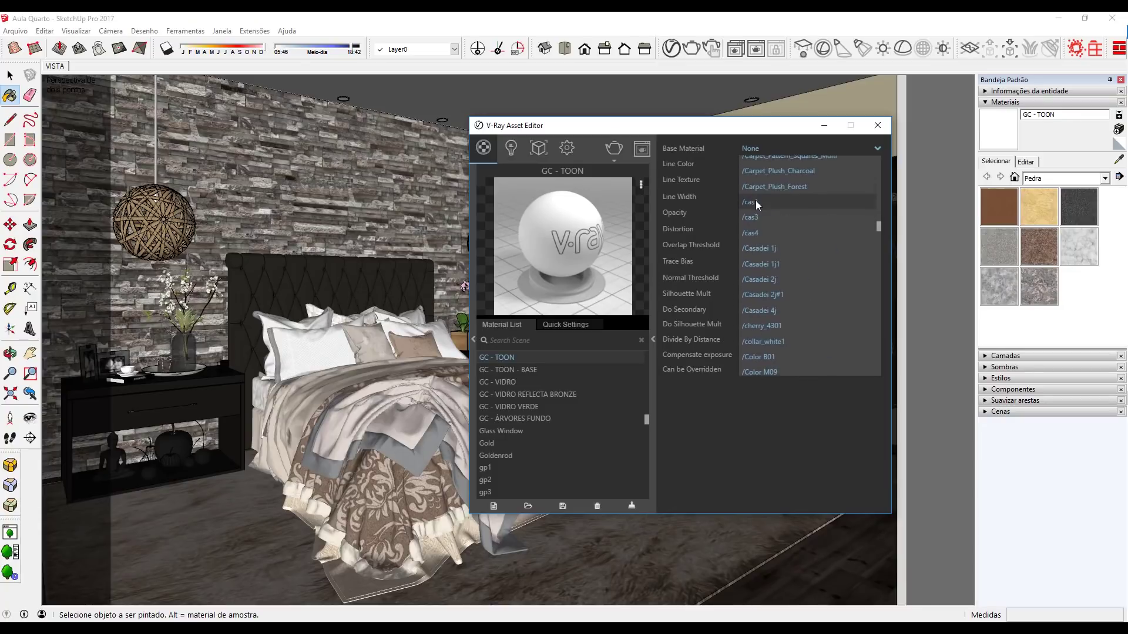
pyautogui.scroll(-3, 756, 198)
pyautogui.scroll(-3, 756, 197)
pyautogui.scroll(-3, 756, 198)
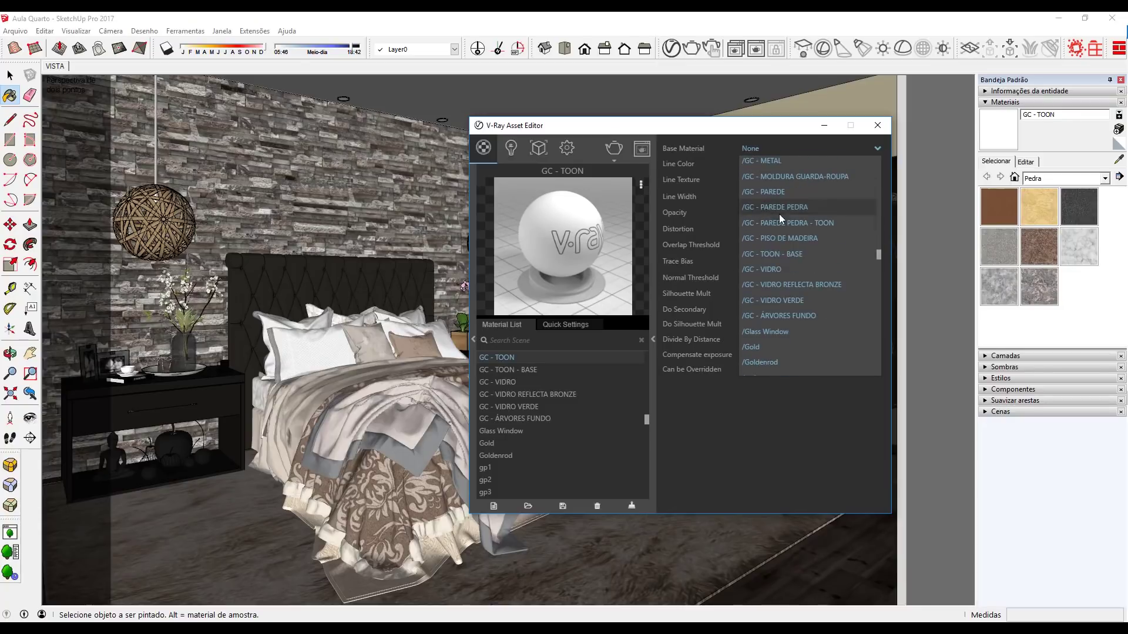
pyautogui.click(802, 252)
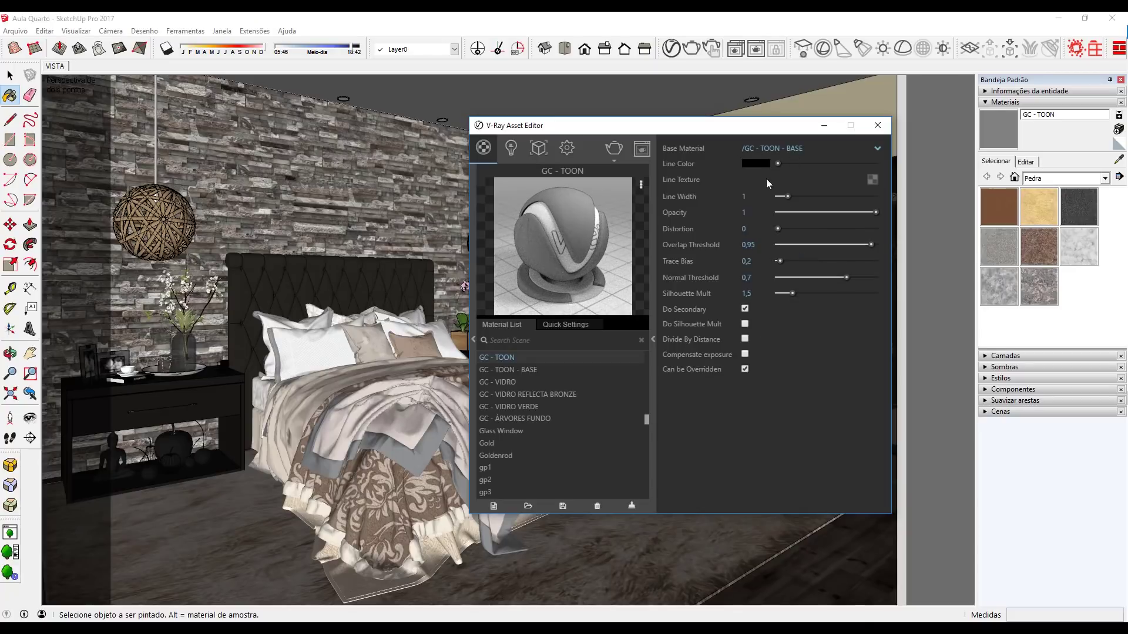
# Turn on V-Ray Material Override with GC - TOON as the override material, then close the editor
pyautogui.click(573, 154)
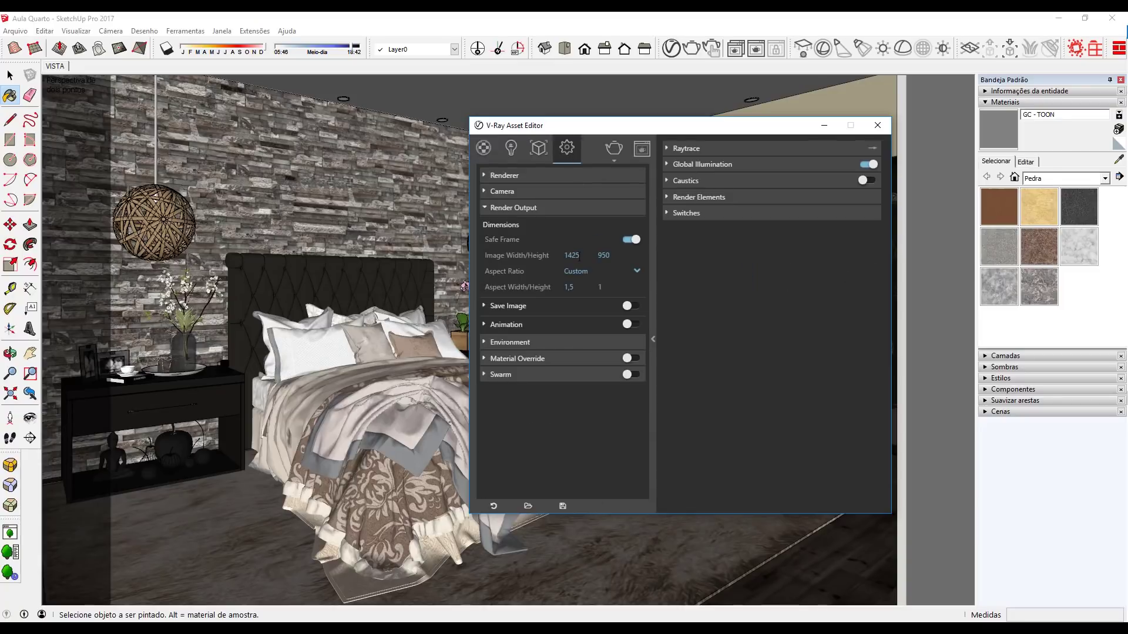
pyautogui.click(575, 363)
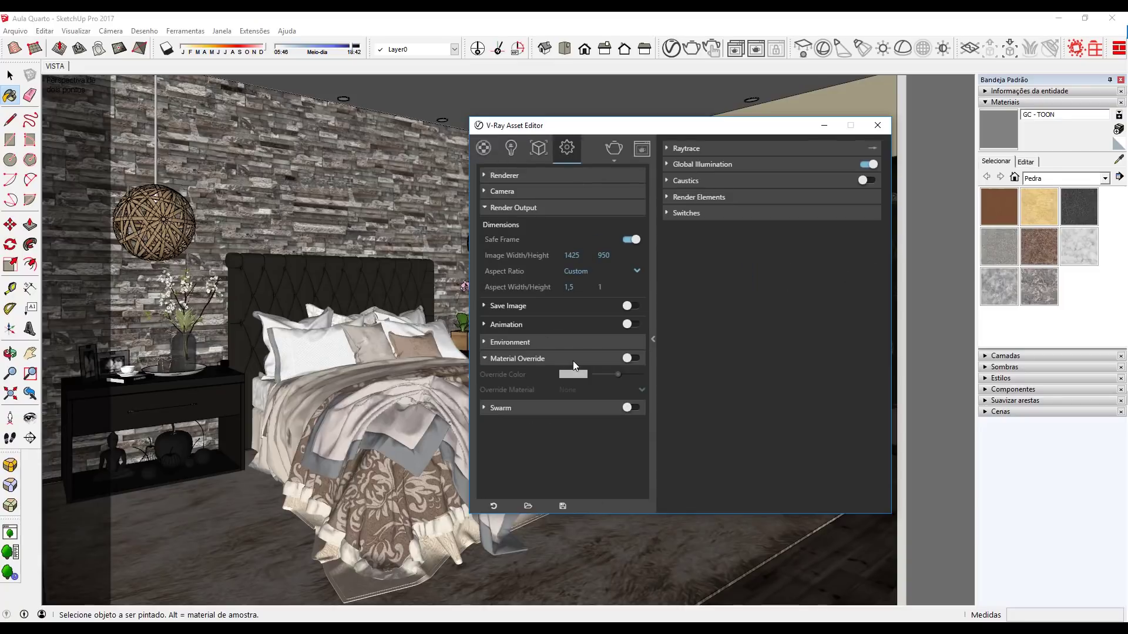
pyautogui.click(630, 359)
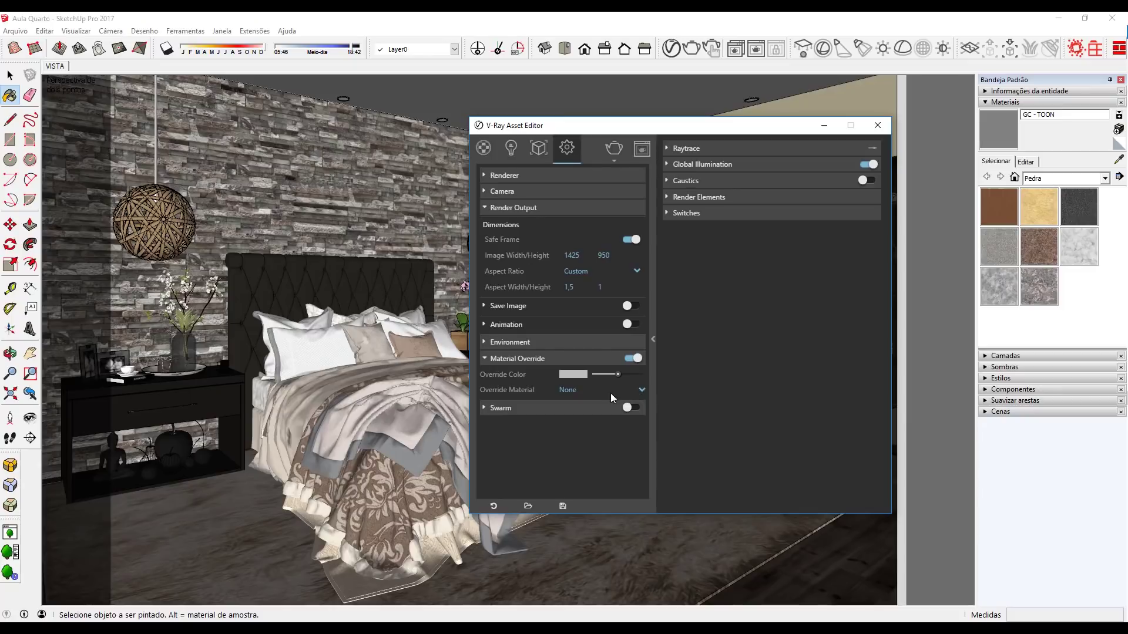
pyautogui.click(578, 391)
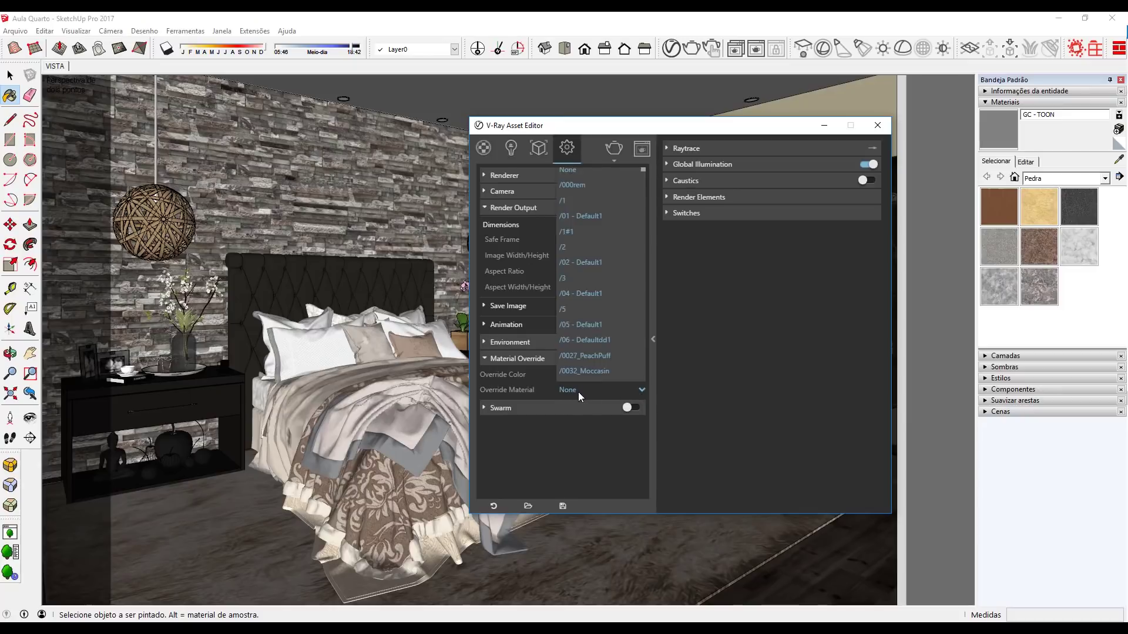
pyautogui.scroll(-5, 590, 345)
pyautogui.scroll(-3, 590, 341)
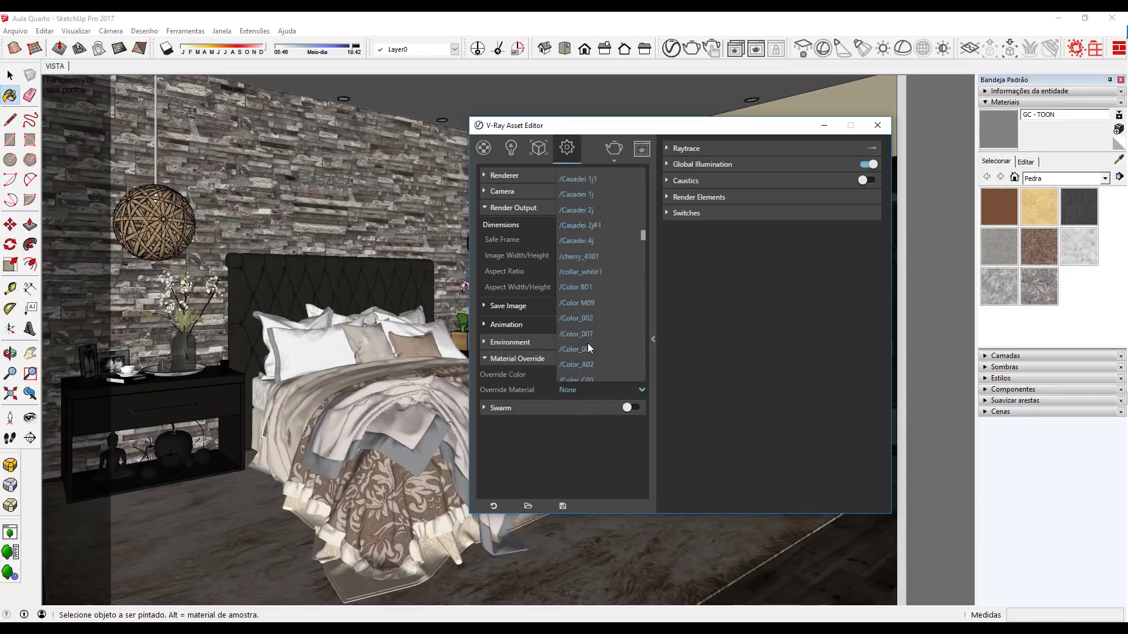
pyautogui.scroll(-3, 588, 344)
pyautogui.scroll(-3, 590, 338)
pyautogui.scroll(-3, 590, 338)
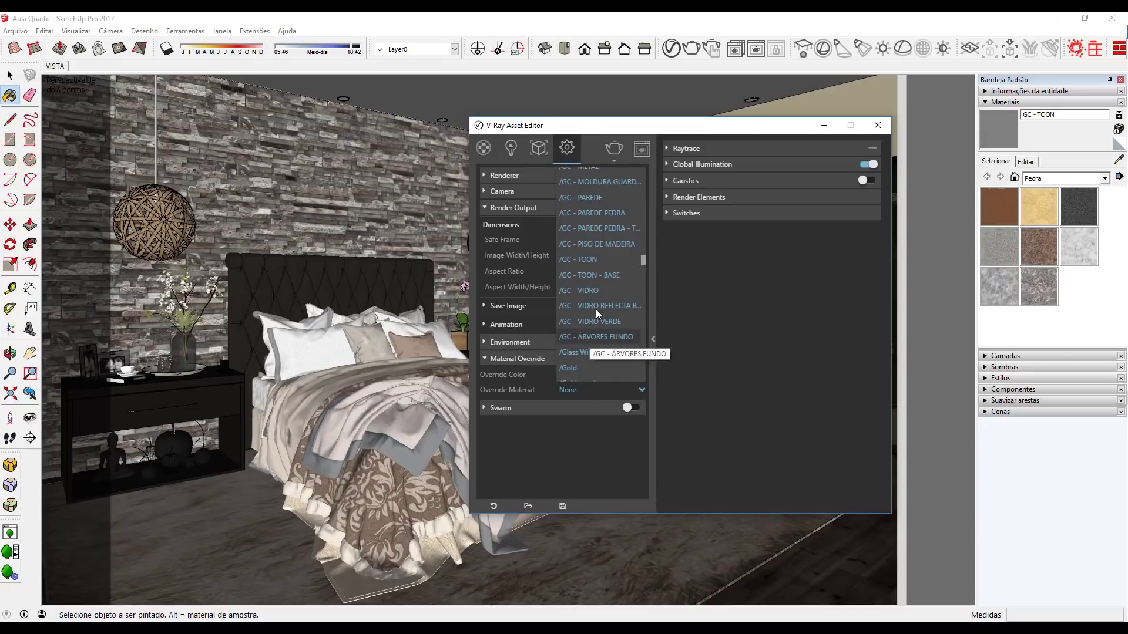
pyautogui.click(578, 206)
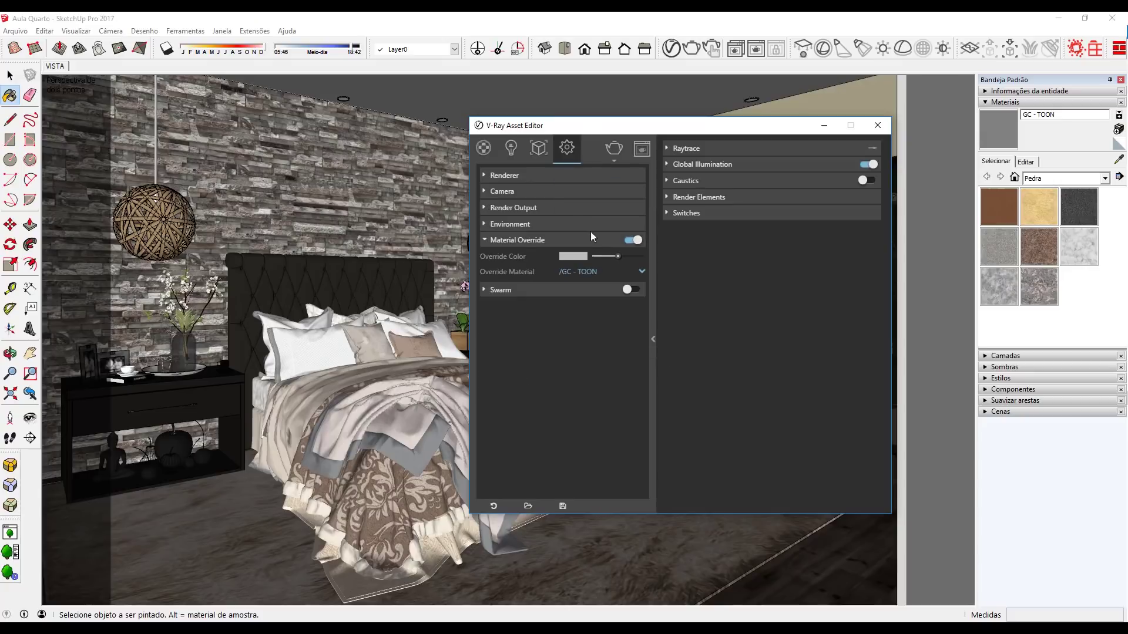
pyautogui.click(877, 125)
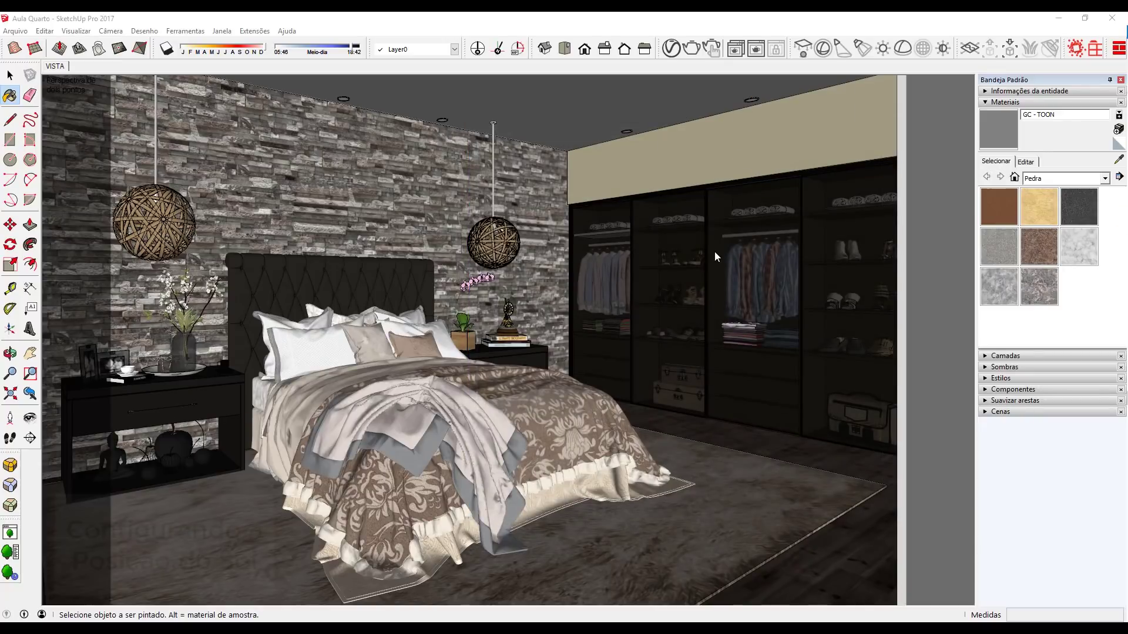
# Sample the door glass material and lower its opacity to 5
pyautogui.press('l')
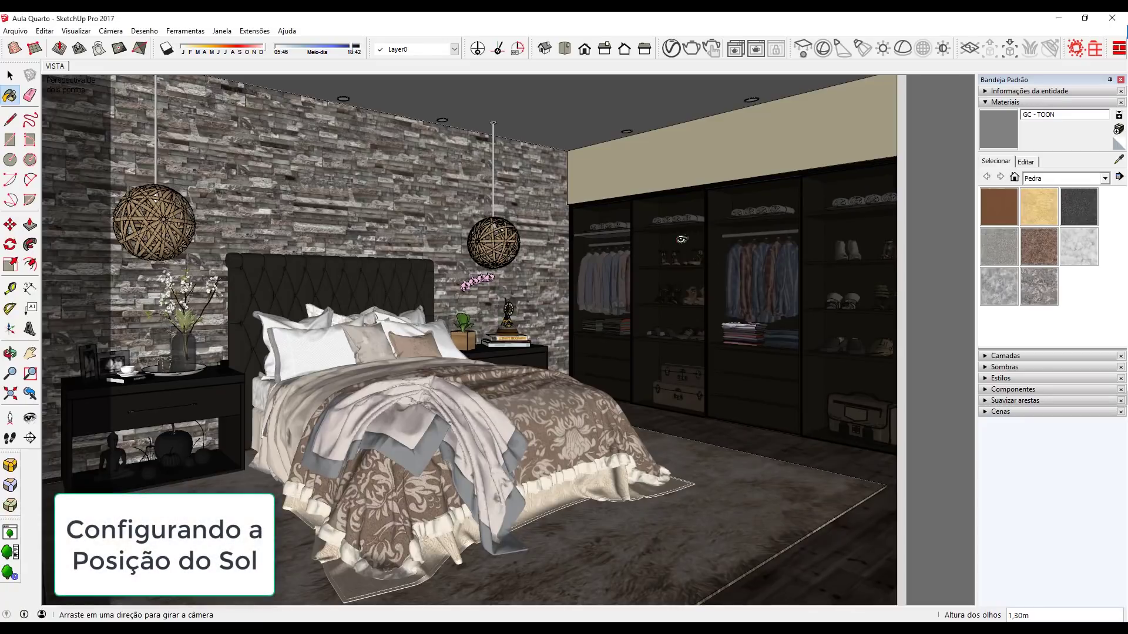
pyautogui.moveTo(681, 239); pyautogui.dragTo(412, 269)
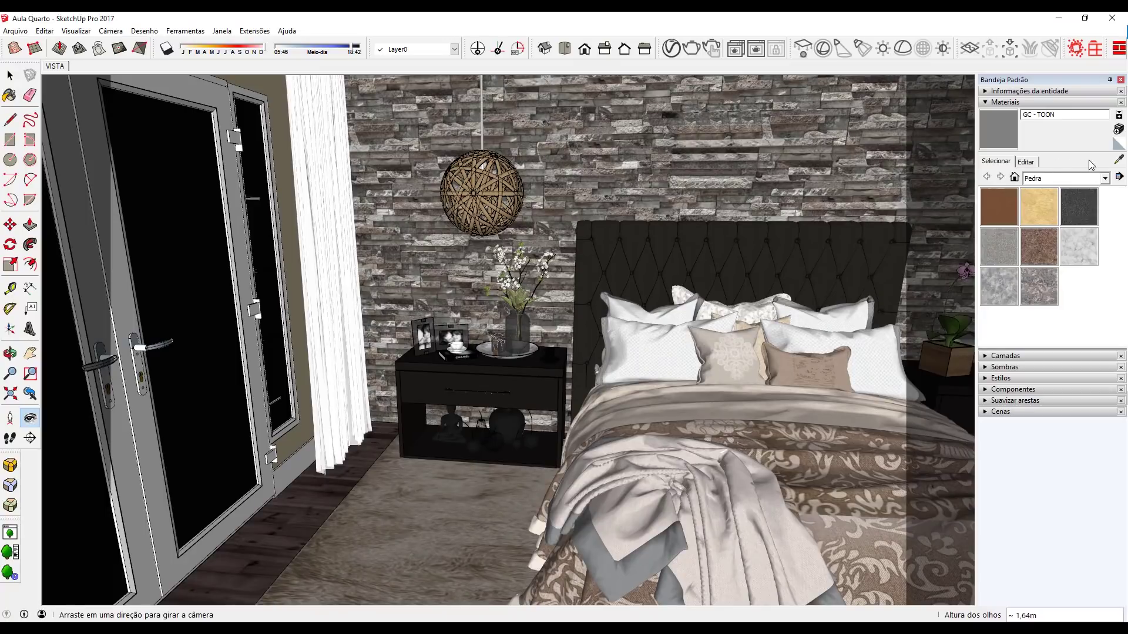
pyautogui.click(1121, 156)
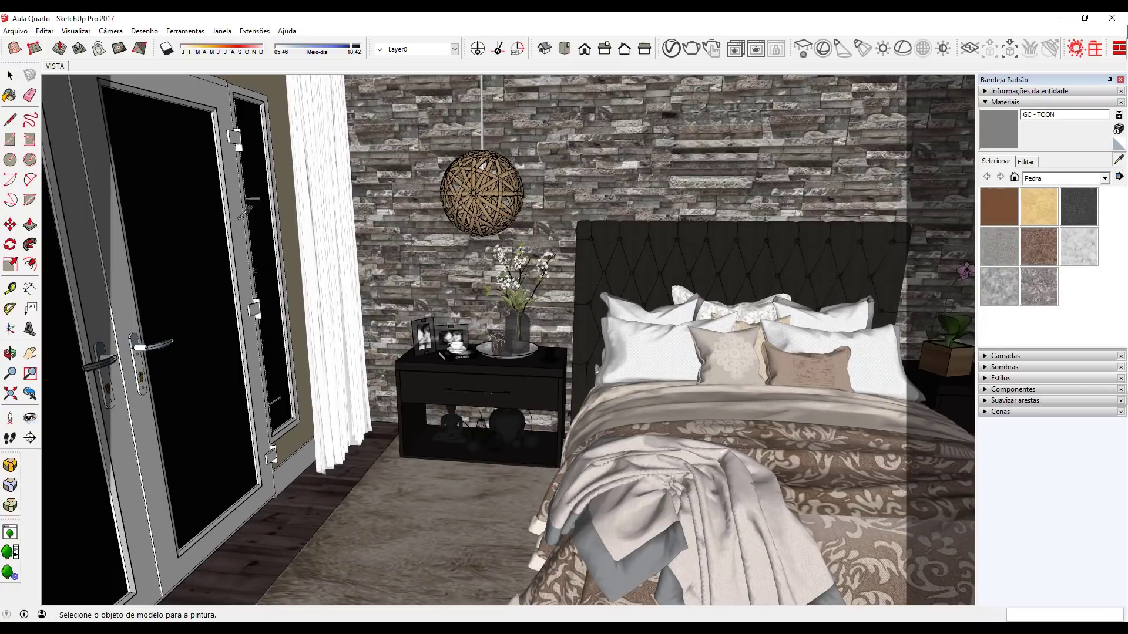
pyautogui.click(189, 216)
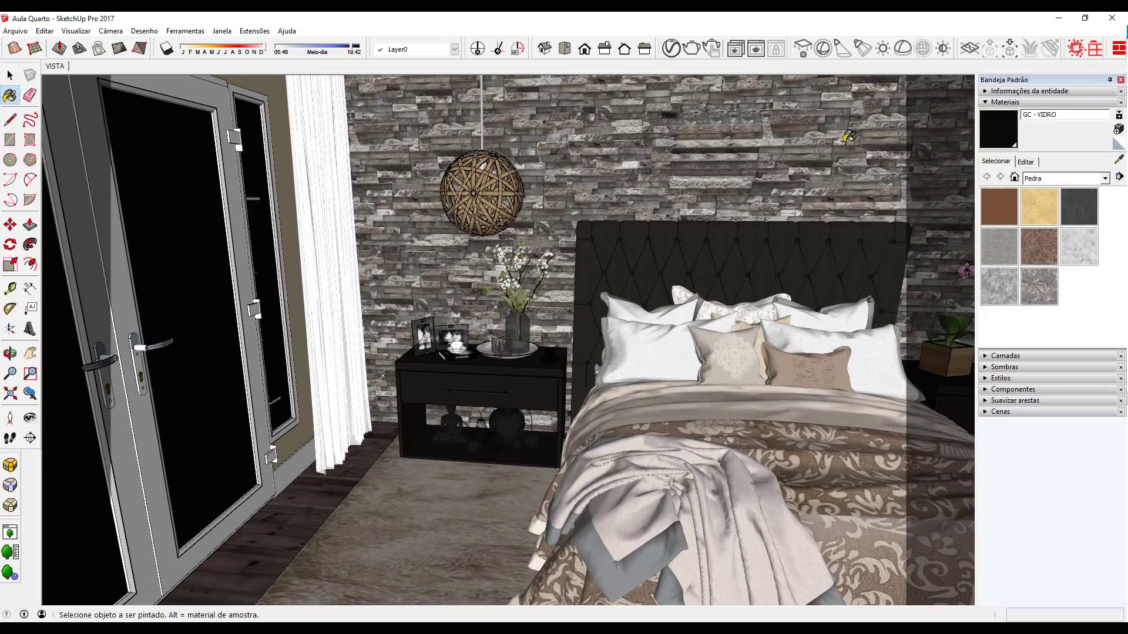
pyautogui.click(1028, 162)
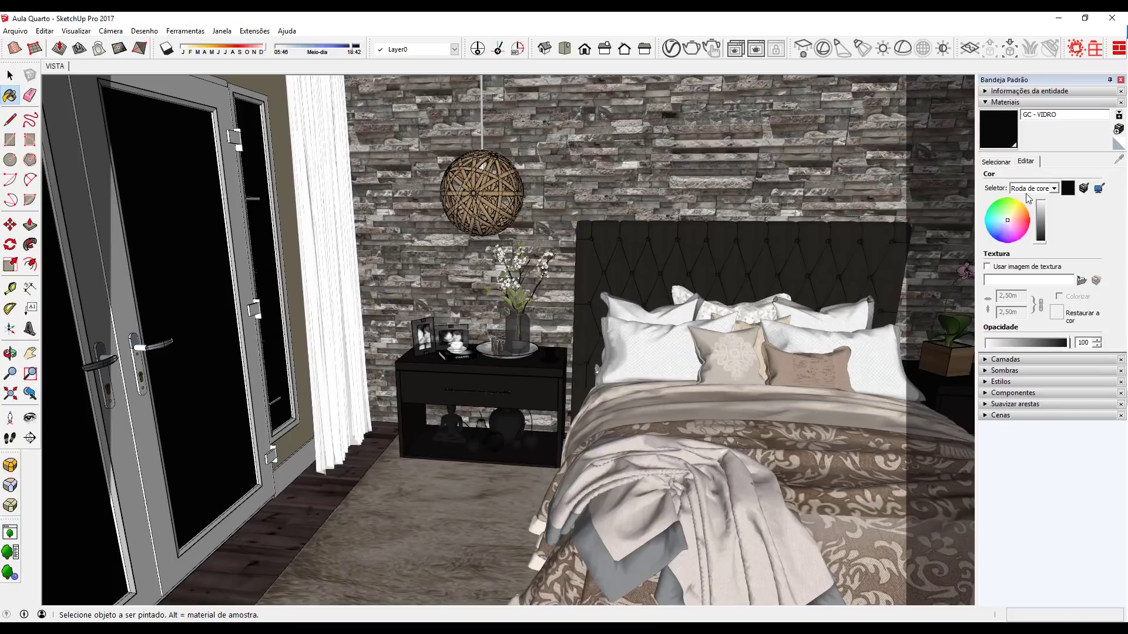
pyautogui.click(1017, 340)
pyautogui.moveTo(1003, 340); pyautogui.dragTo(987, 342)
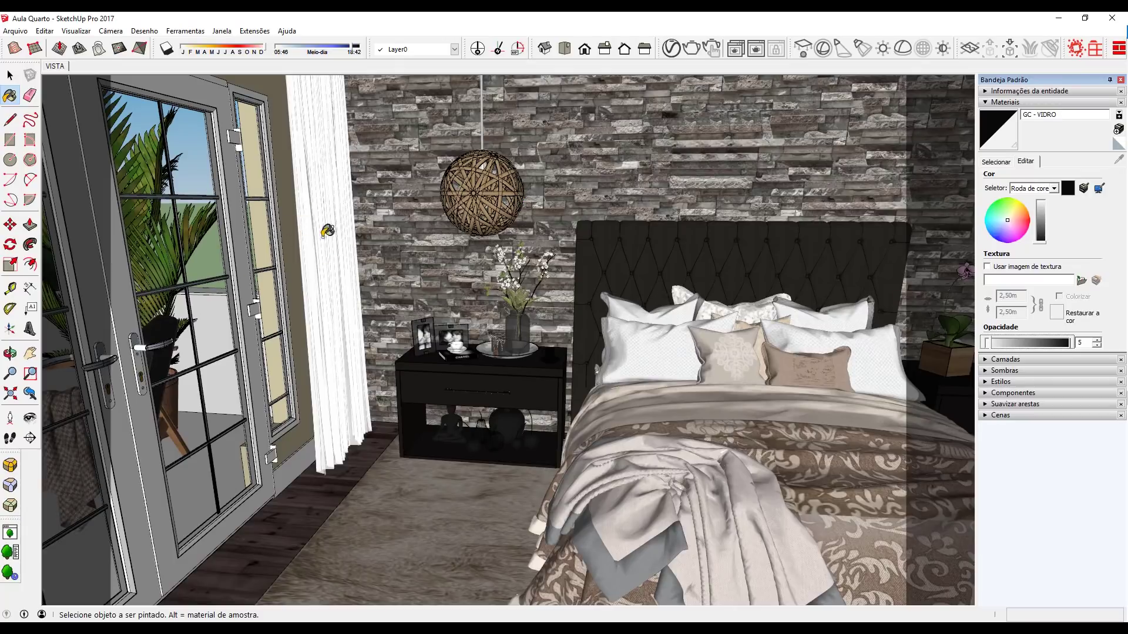
# Check the transparent glass, return to the VISTA scene and switch shadows on
pyautogui.moveTo(418, 264); pyautogui.dragTo(440, 245, button='middle')
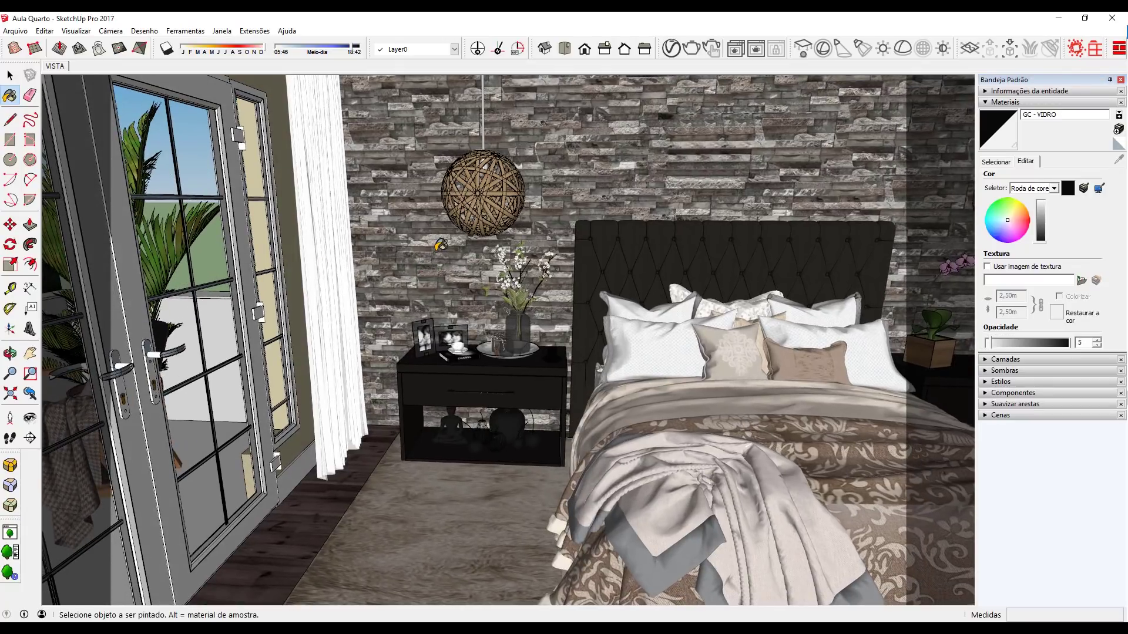
pyautogui.click(62, 68)
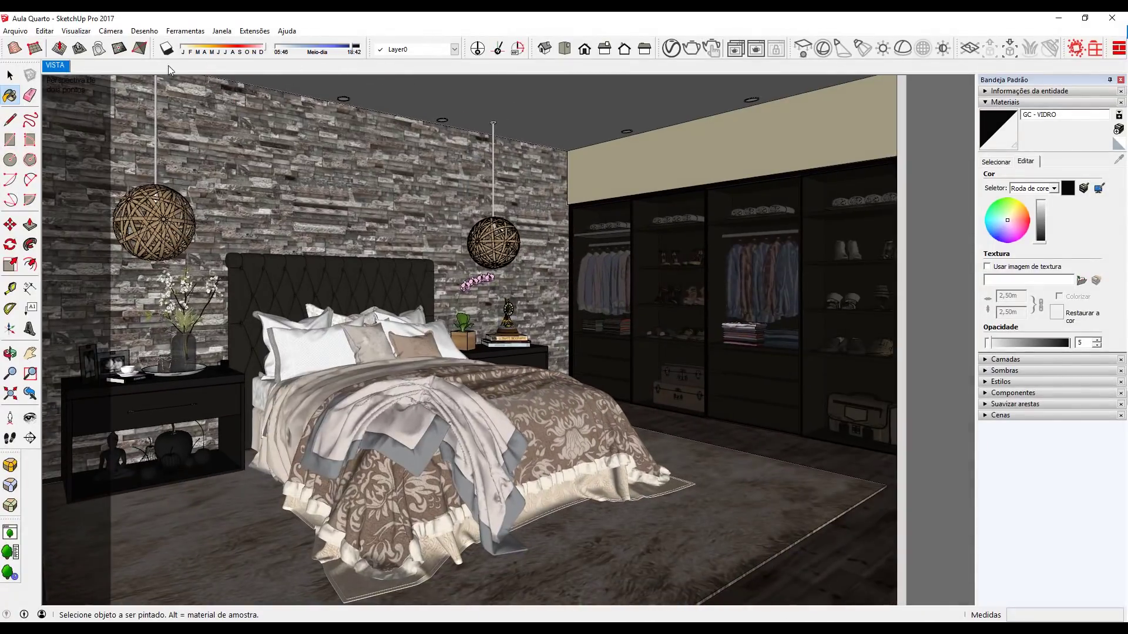
pyautogui.click(167, 50)
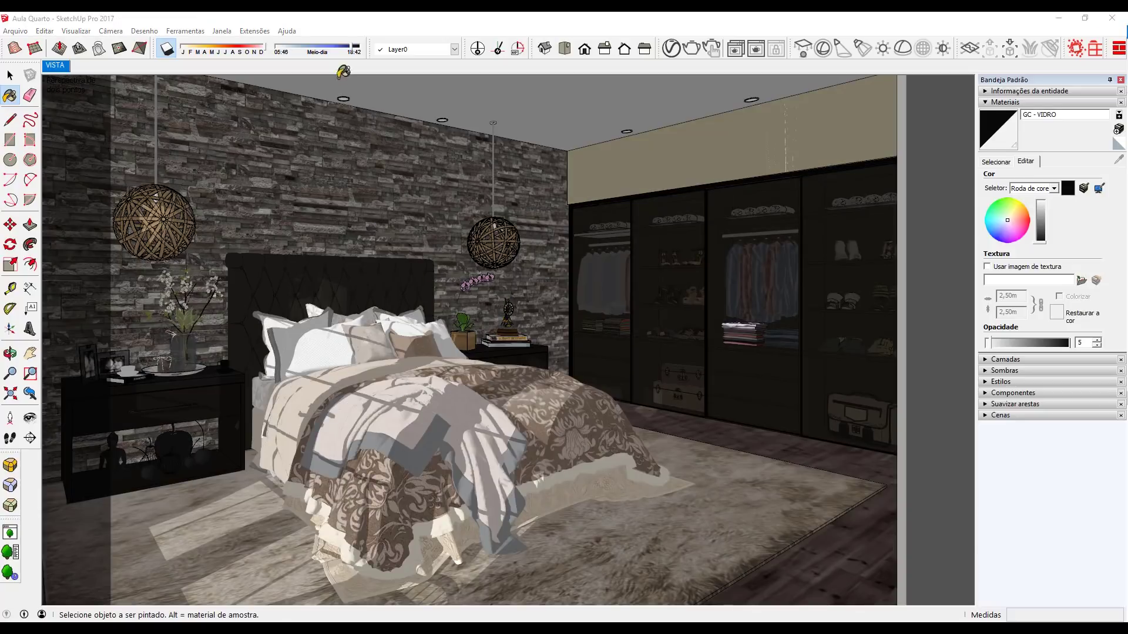
# Shift the sun's time of day and redefine north outside the house, then return to VISTA
pyautogui.click(340, 52)
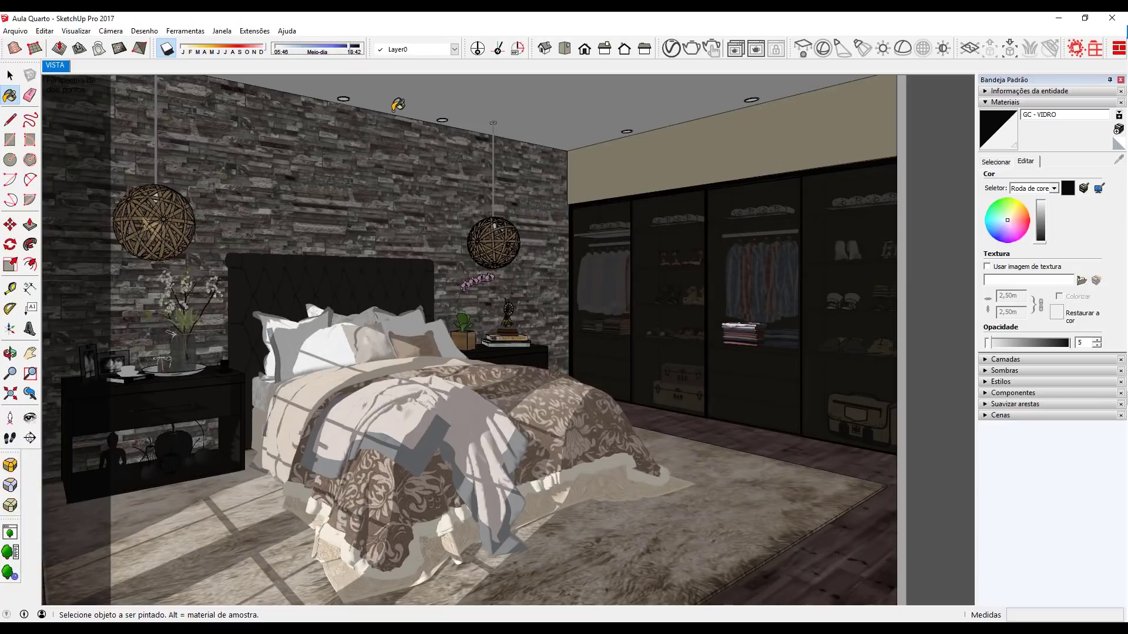
pyautogui.click(498, 49)
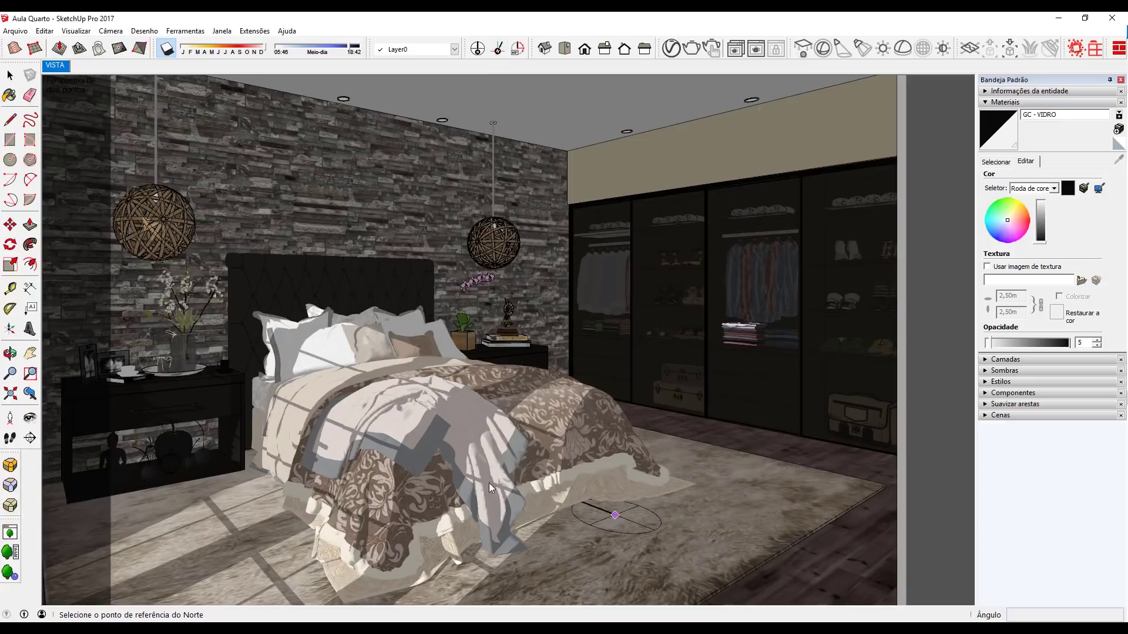
pyautogui.moveTo(624, 442)
pyautogui.mouseDown(button='middle')
pyautogui.moveTo(552, 313)
pyautogui.moveTo(299, 354)
pyautogui.mouseUp(button='middle')
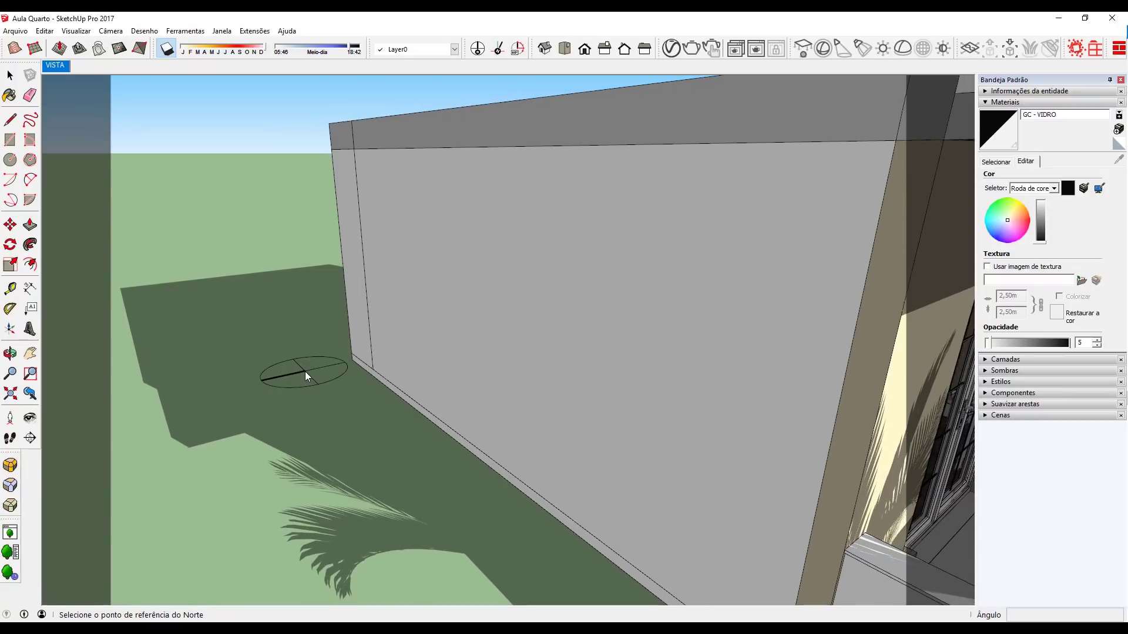
pyautogui.scroll(-6, 305, 371)
pyautogui.moveTo(492, 293); pyautogui.dragTo(412, 458, button='middle')
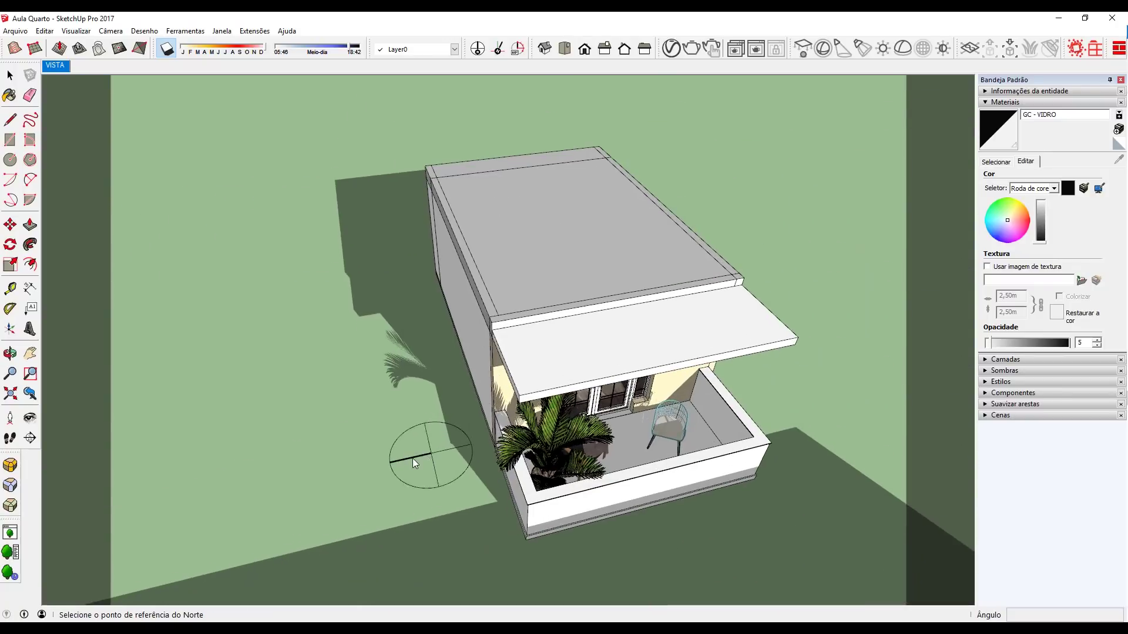
pyautogui.click(411, 459)
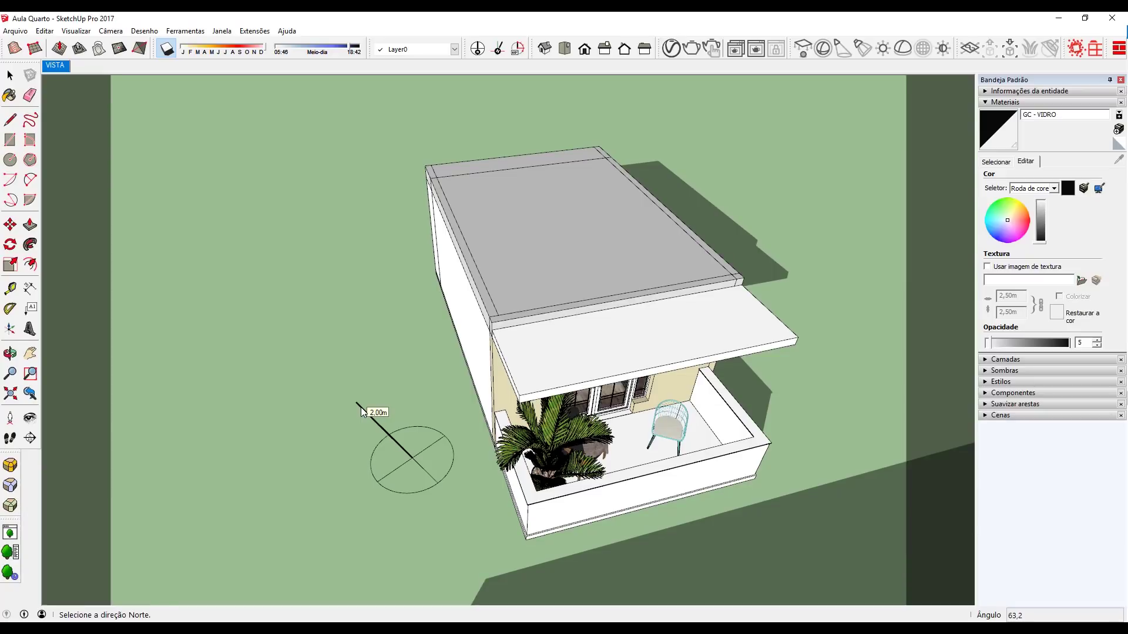
pyautogui.click(361, 407)
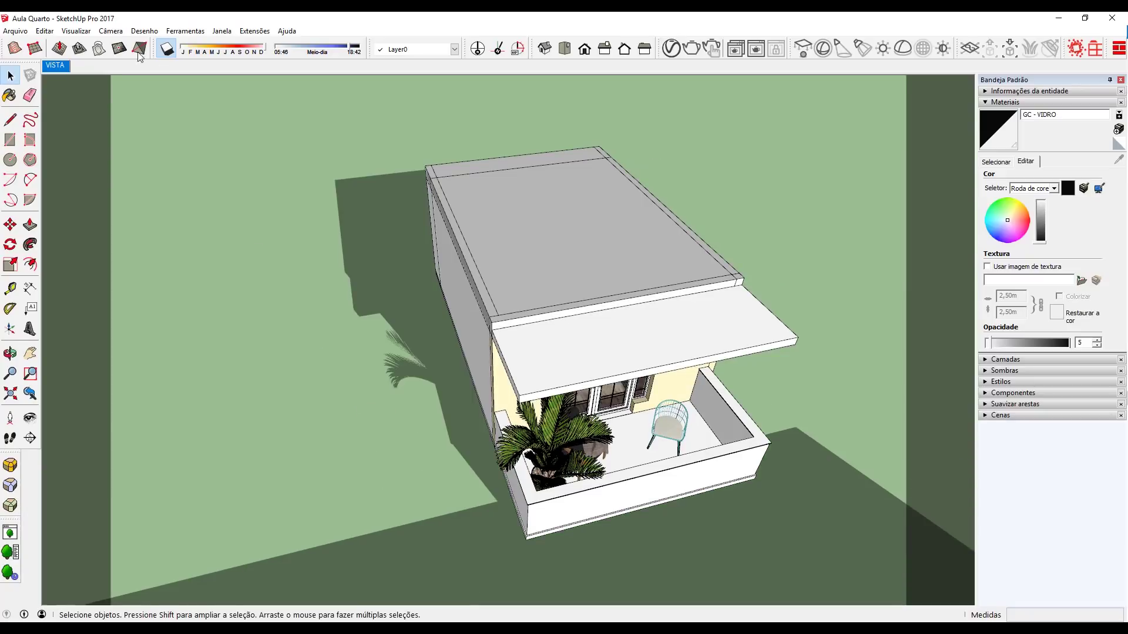
pyautogui.click(59, 66)
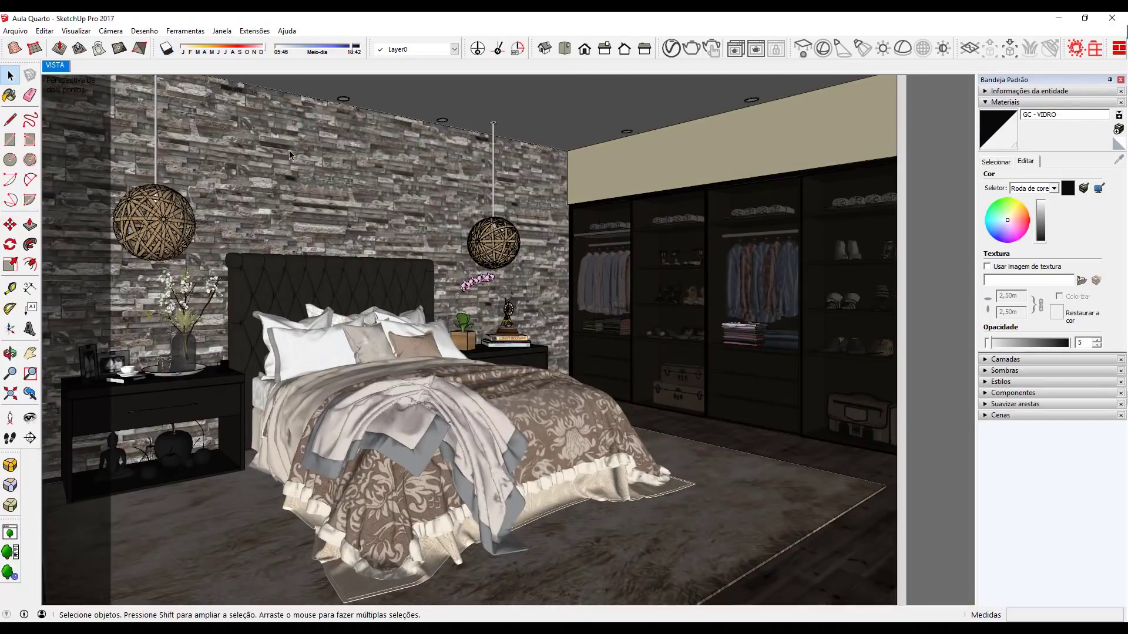
# Turn off shadows so the bed and rug lose their sunlight patches
pyautogui.click(167, 49)
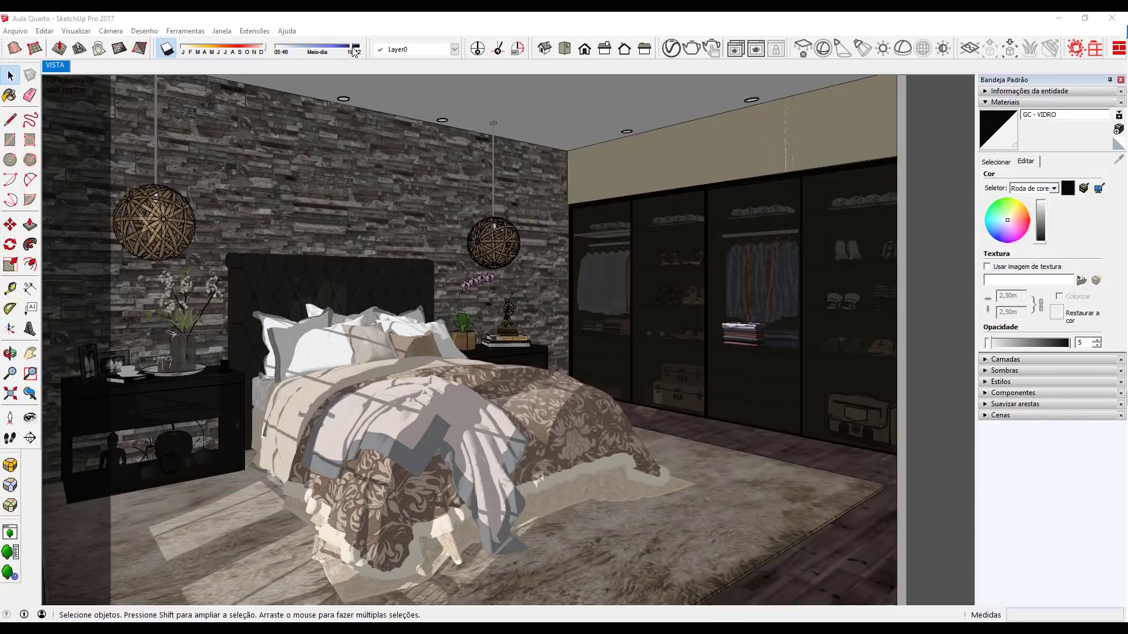
pyautogui.click(170, 52)
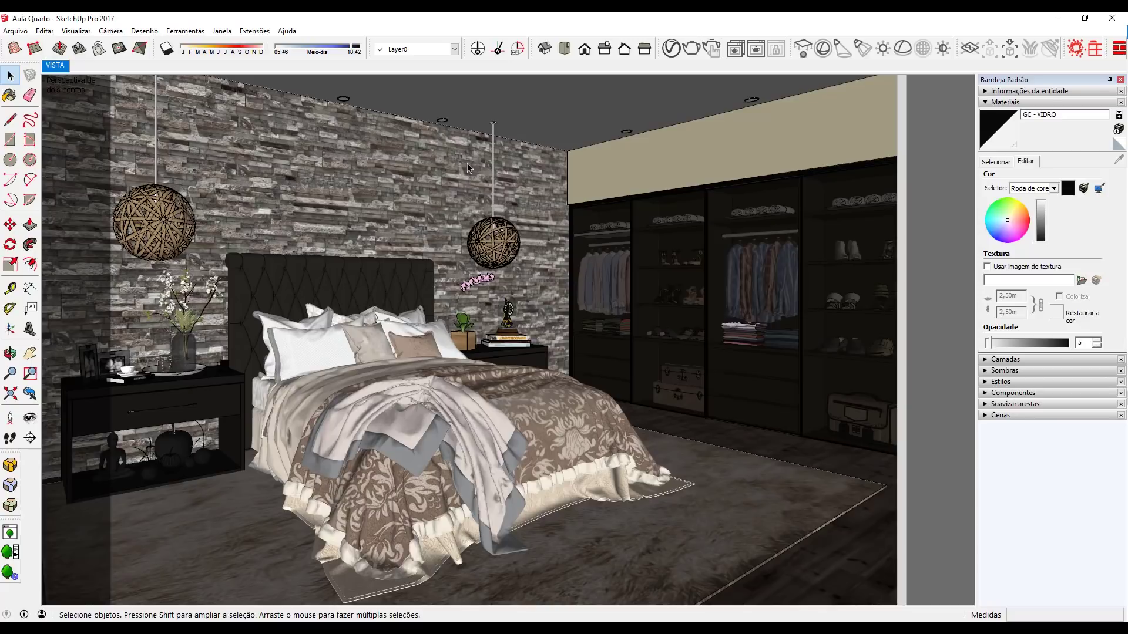
# In the V-Ray render settings, set Global Illumination Primary Rays to Irradiance map
pyautogui.click(672, 50)
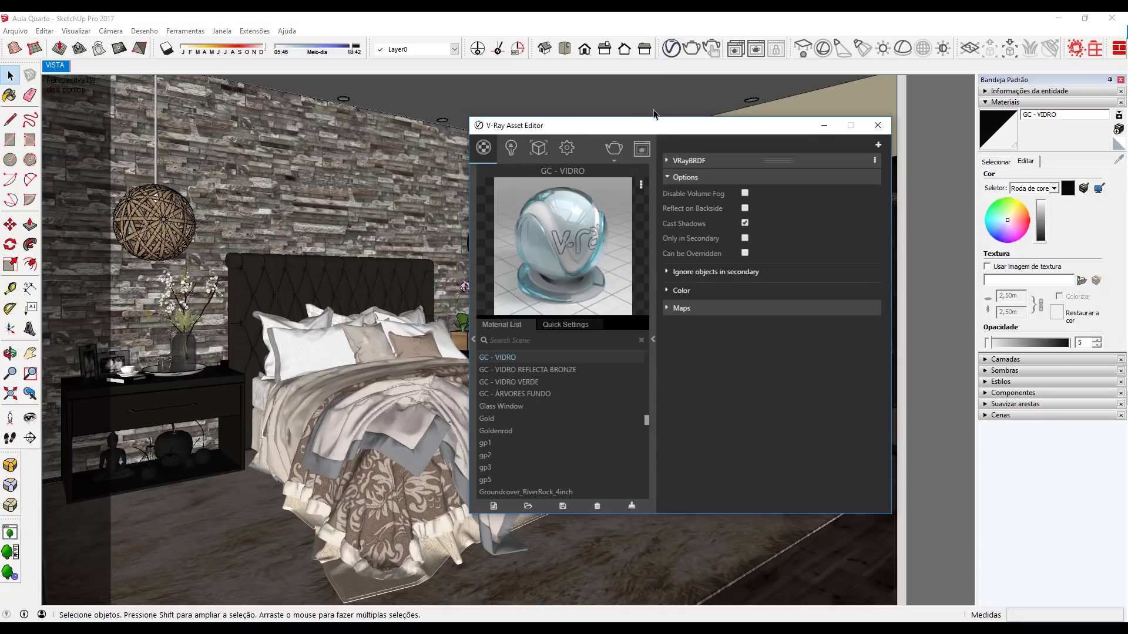
pyautogui.moveTo(611, 124)
pyautogui.mouseDown()
pyautogui.moveTo(575, 122)
pyautogui.moveTo(574, 38)
pyautogui.mouseUp()
pyautogui.click(531, 62)
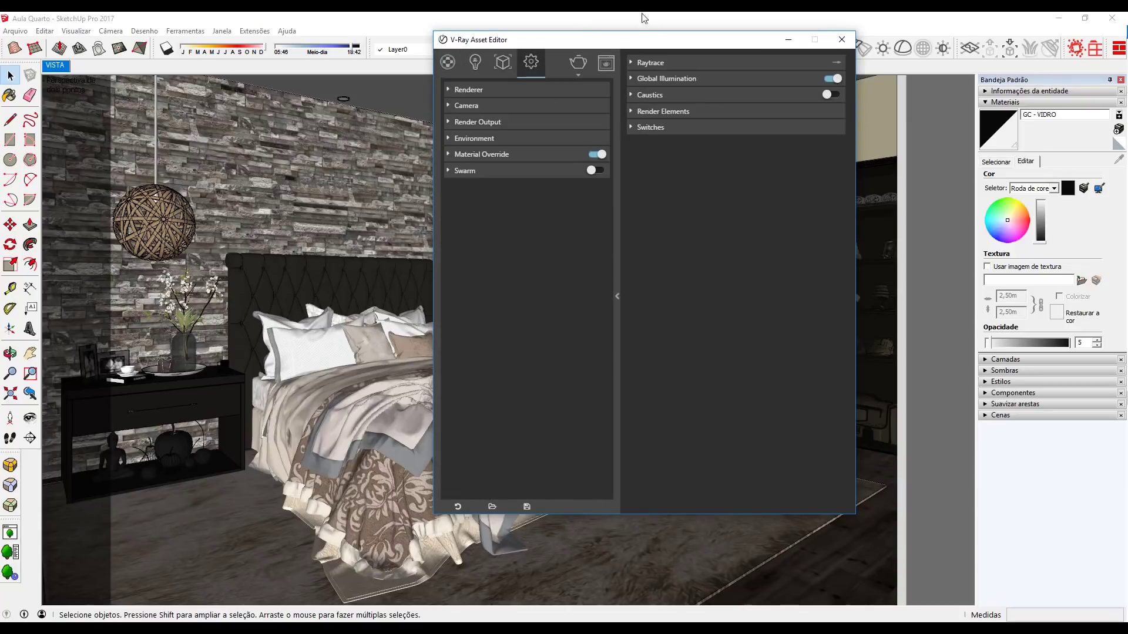
pyautogui.moveTo(614, 46); pyautogui.dragTo(607, 50)
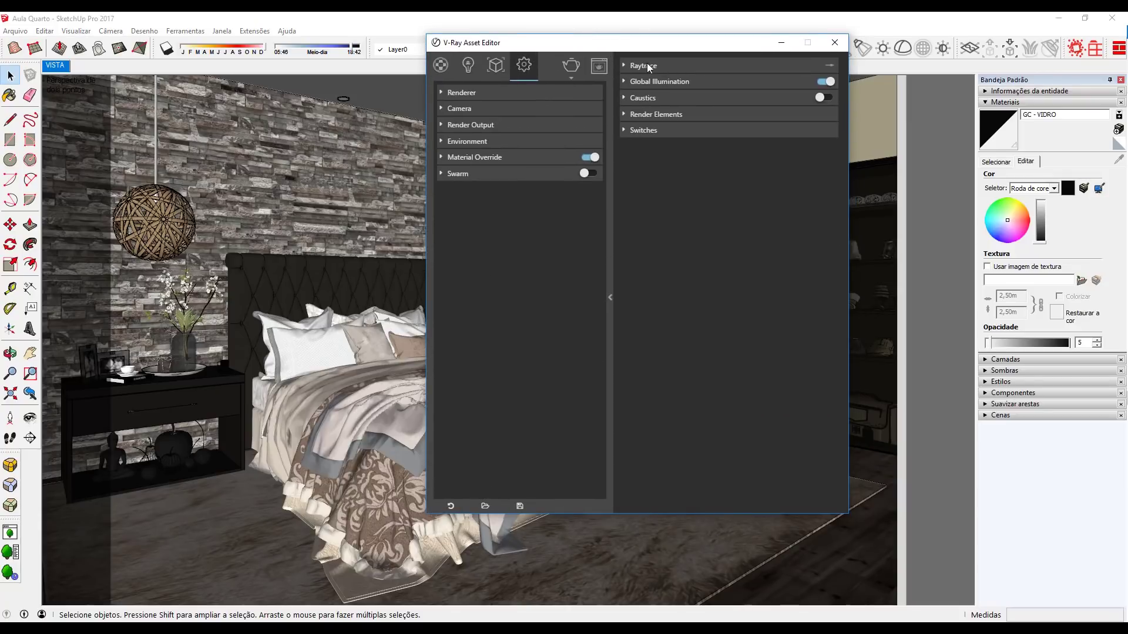
pyautogui.click(629, 64)
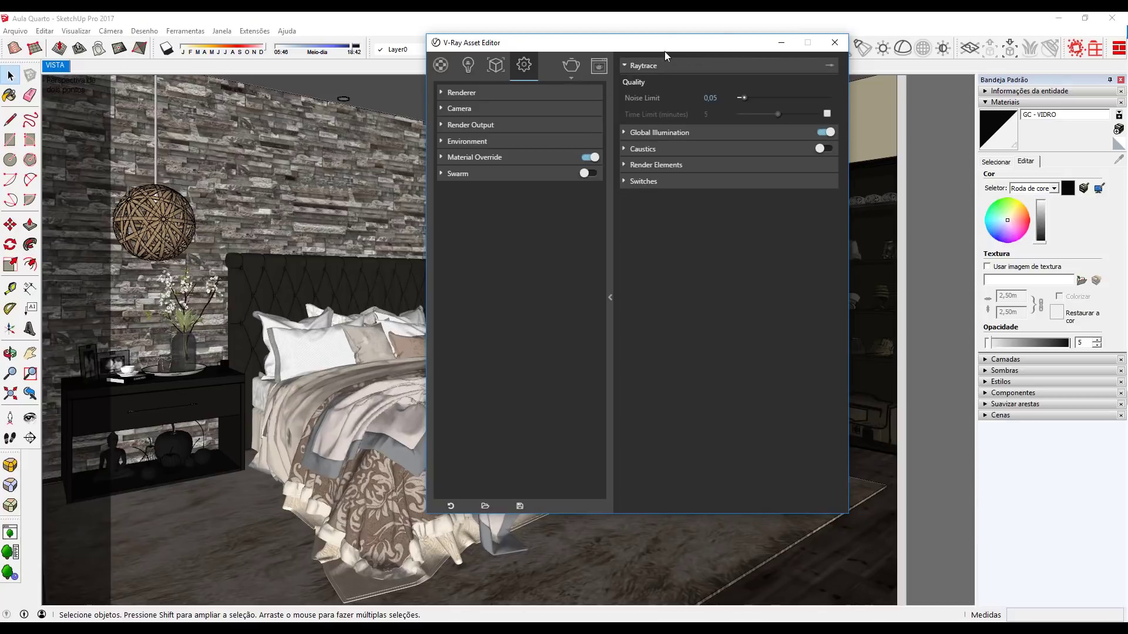
pyautogui.moveTo(649, 47); pyautogui.dragTo(554, 57)
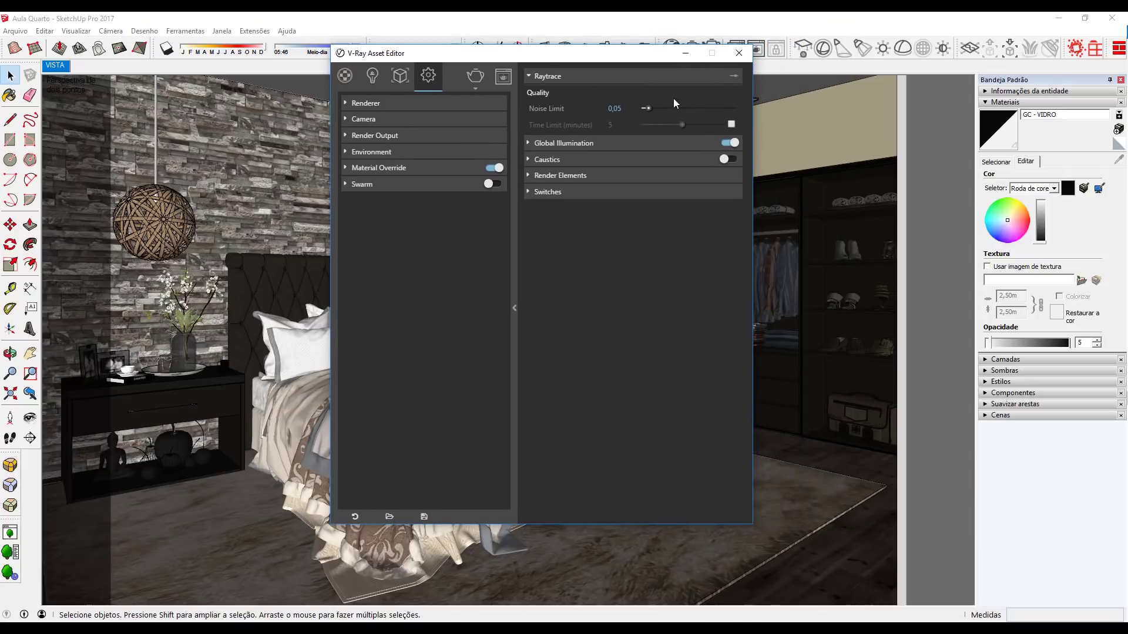
pyautogui.click(540, 143)
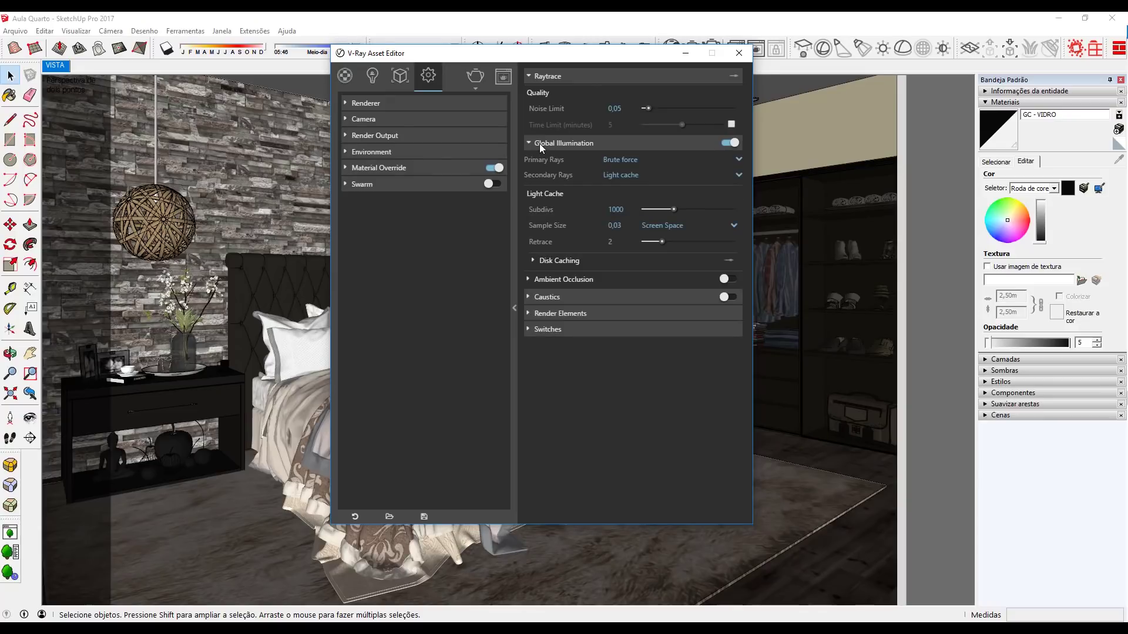
pyautogui.click(618, 157)
pyautogui.click(619, 172)
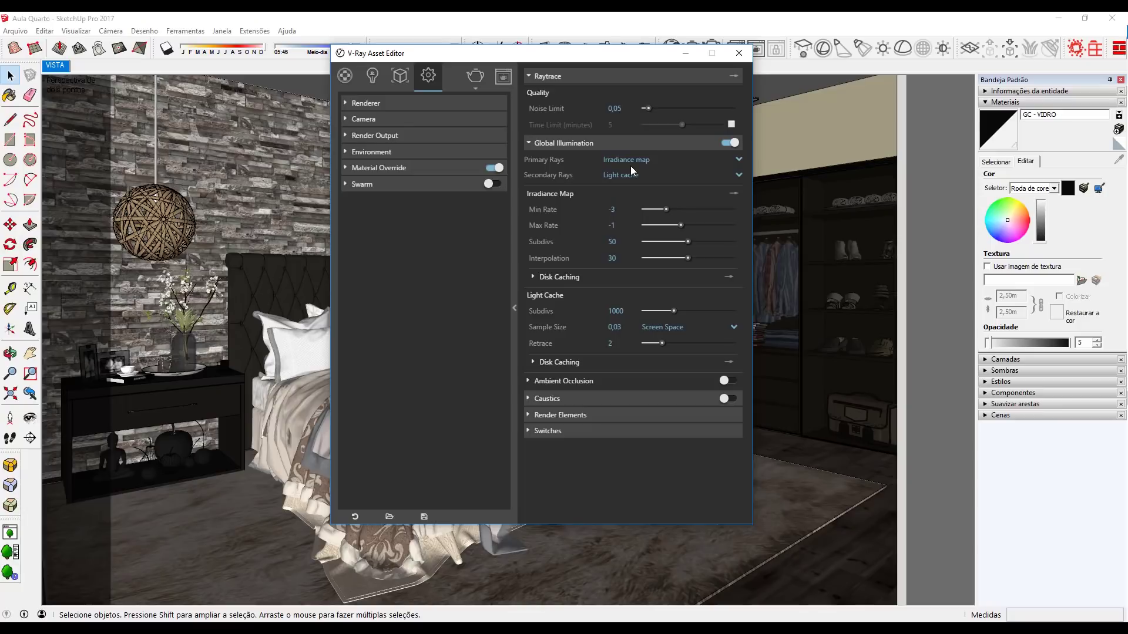
# Set the Irradiance map Max Rate to -2 and close the asset editor
pyautogui.click(622, 225)
pyautogui.press('BackSpace')
pyautogui.write('2')
pyautogui.press('Return')
pyautogui.click(558, 77)
pyautogui.click(555, 92)
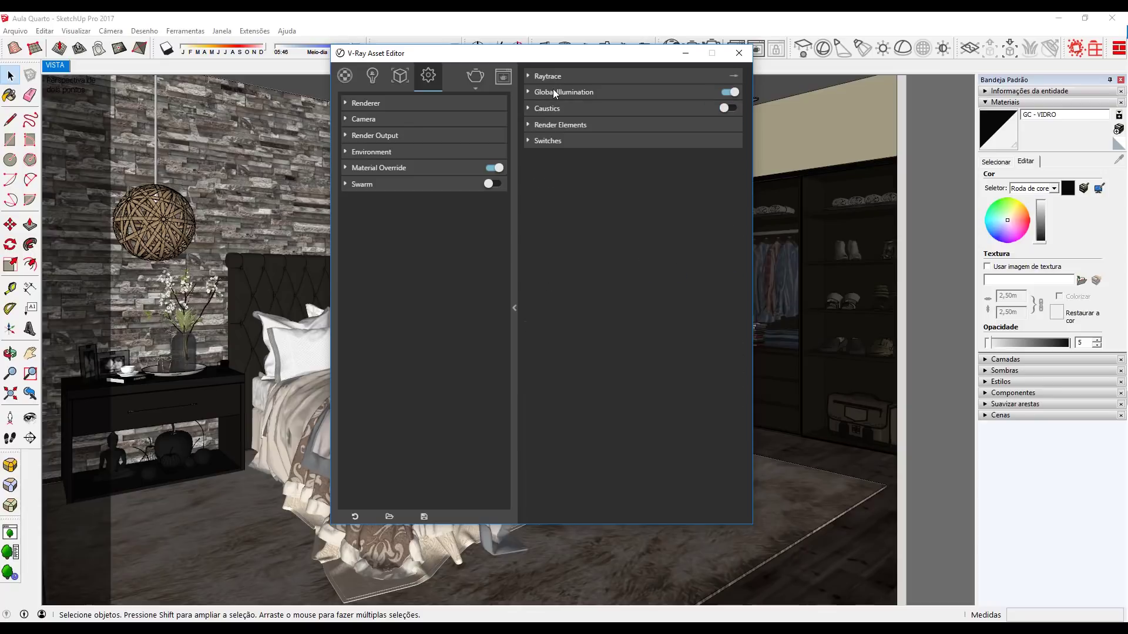
pyautogui.click(738, 52)
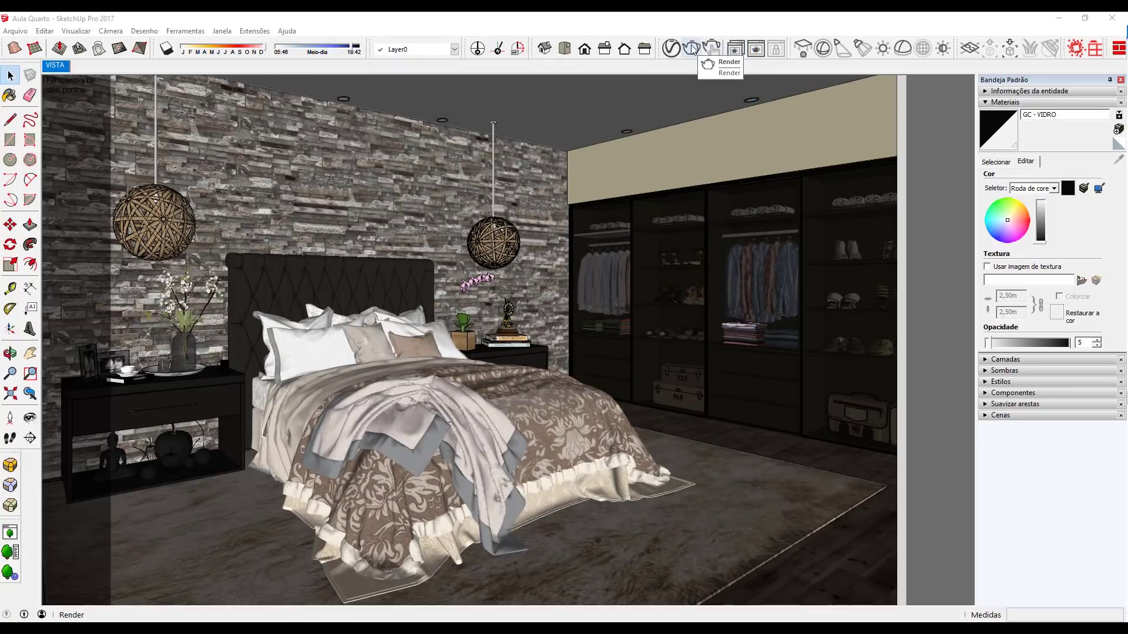
# Render the bedroom at 1425 × 950, save it to history, and close the frame buffer
pyautogui.click(695, 50)
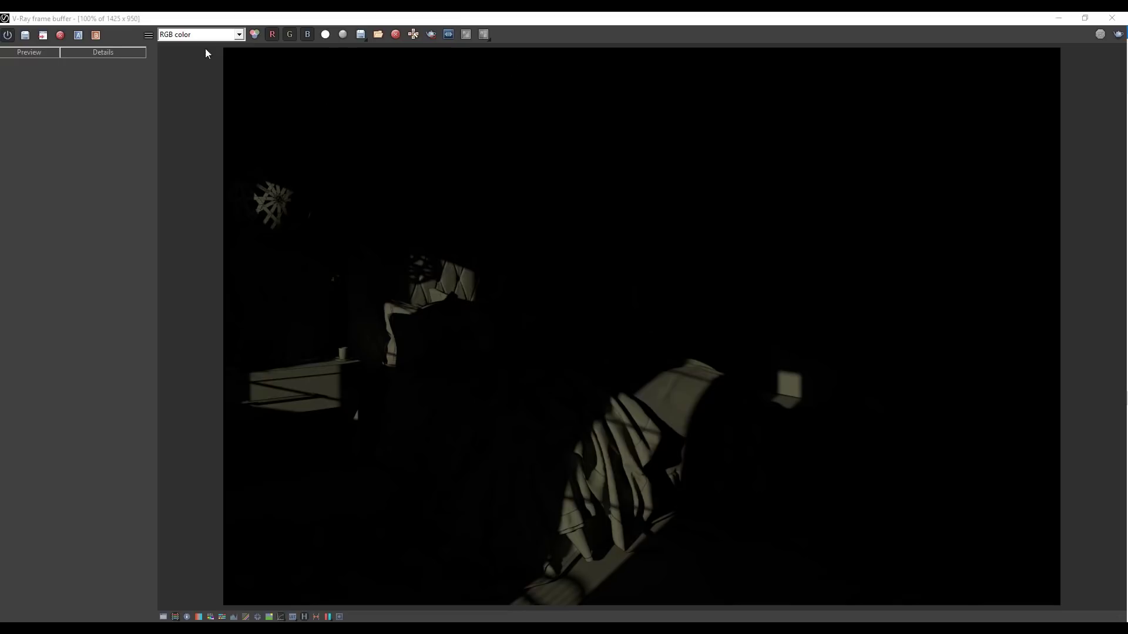
pyautogui.click(26, 36)
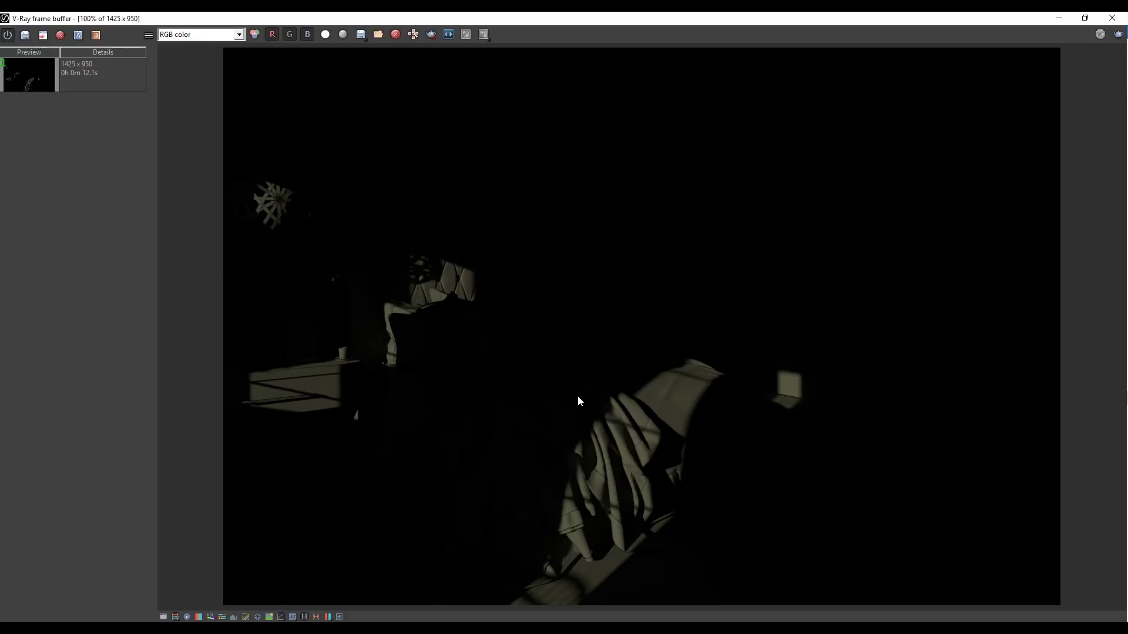
pyautogui.click(1058, 17)
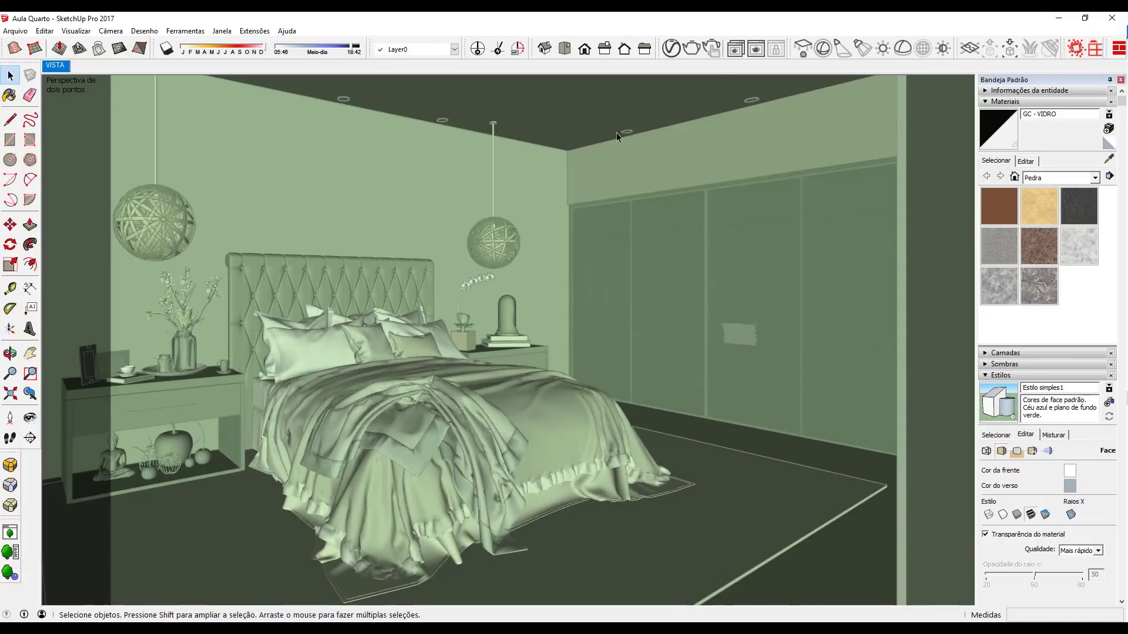
# Add a Denoiser render element in the V-Ray render settings
pyautogui.click(444, 402)
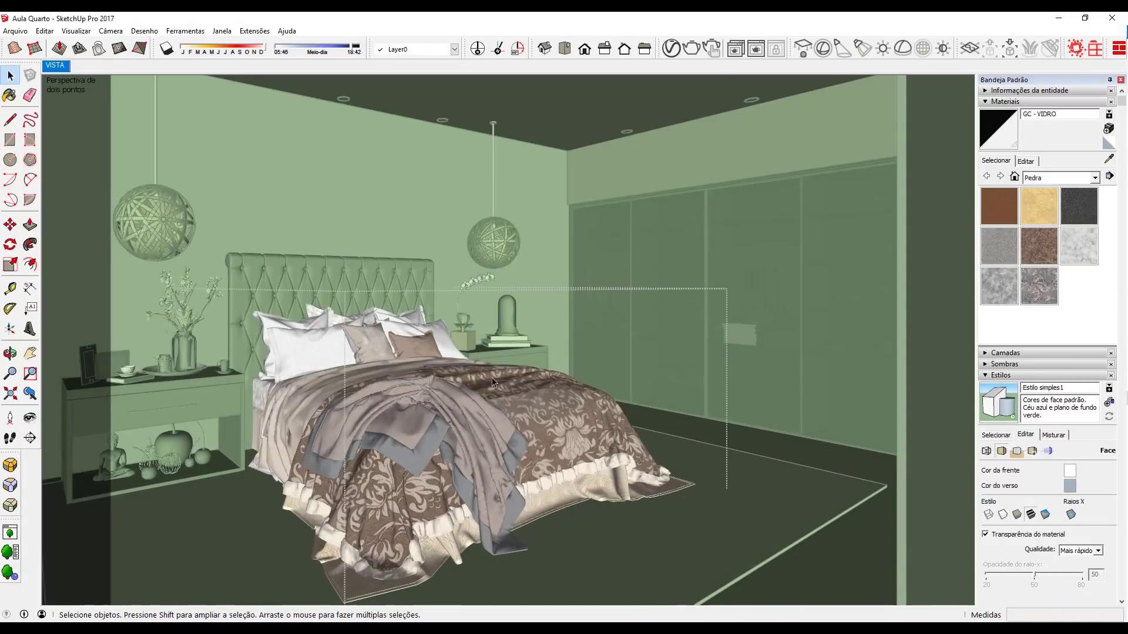
pyautogui.click(671, 205)
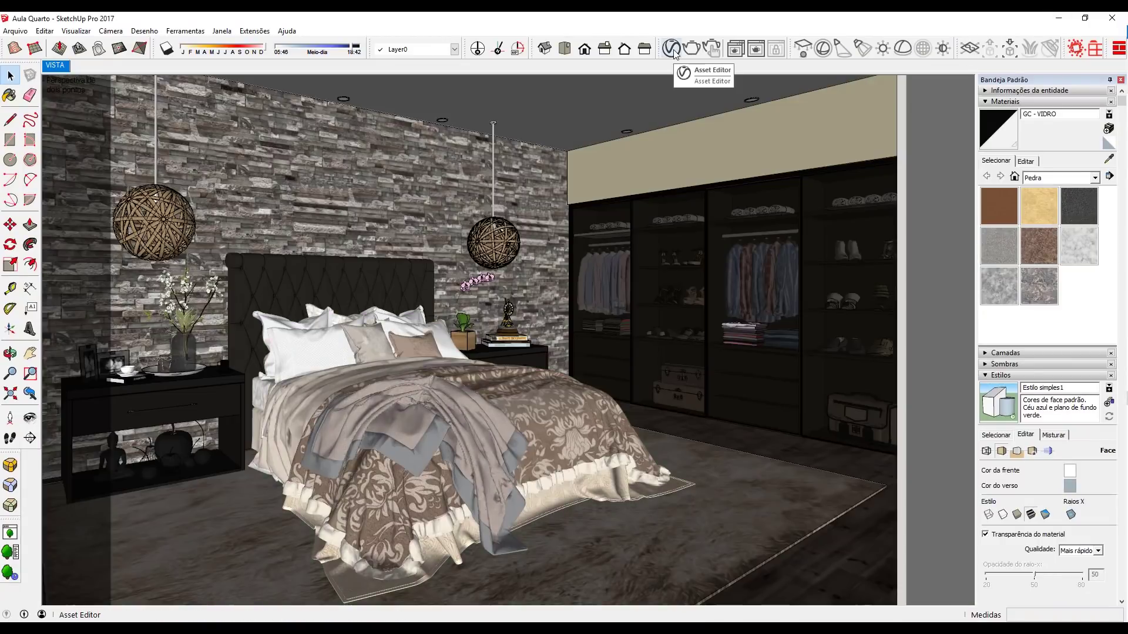
pyautogui.click(672, 49)
pyautogui.click(562, 124)
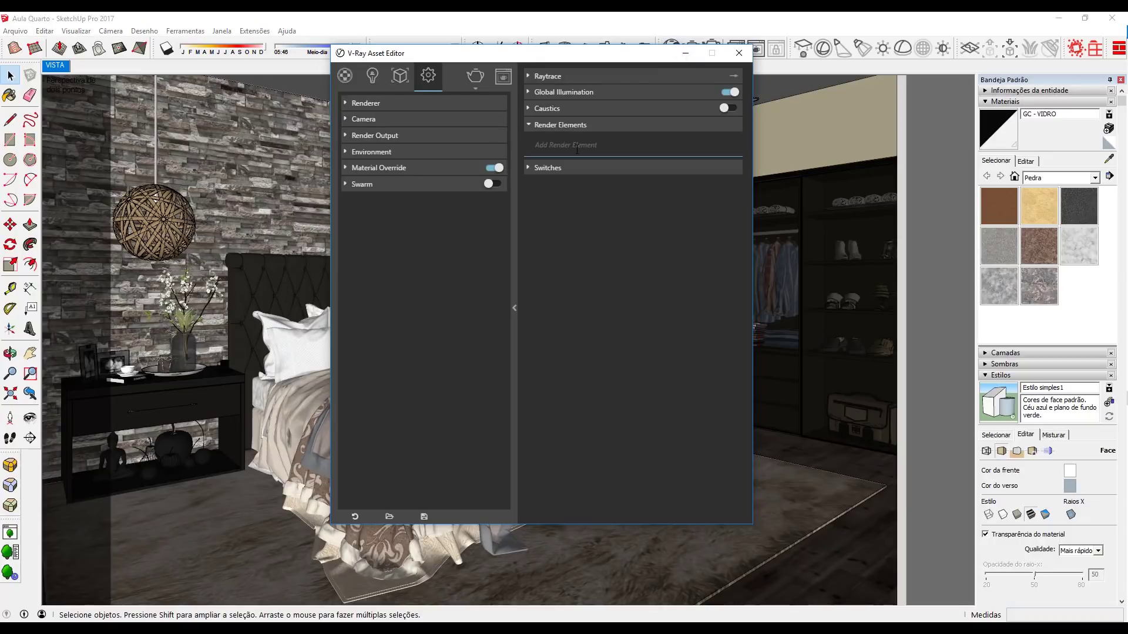
pyautogui.click(577, 149)
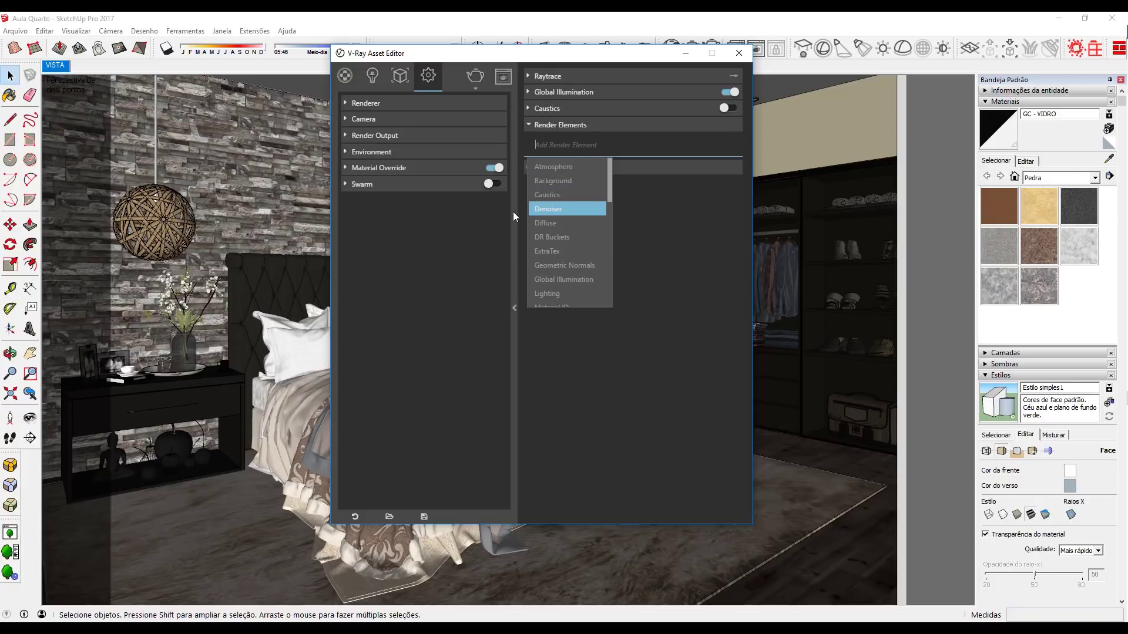
pyautogui.click(577, 210)
# Set the Denoiser's Update Frequency to 5 and close the settings editor
pyautogui.click(542, 167)
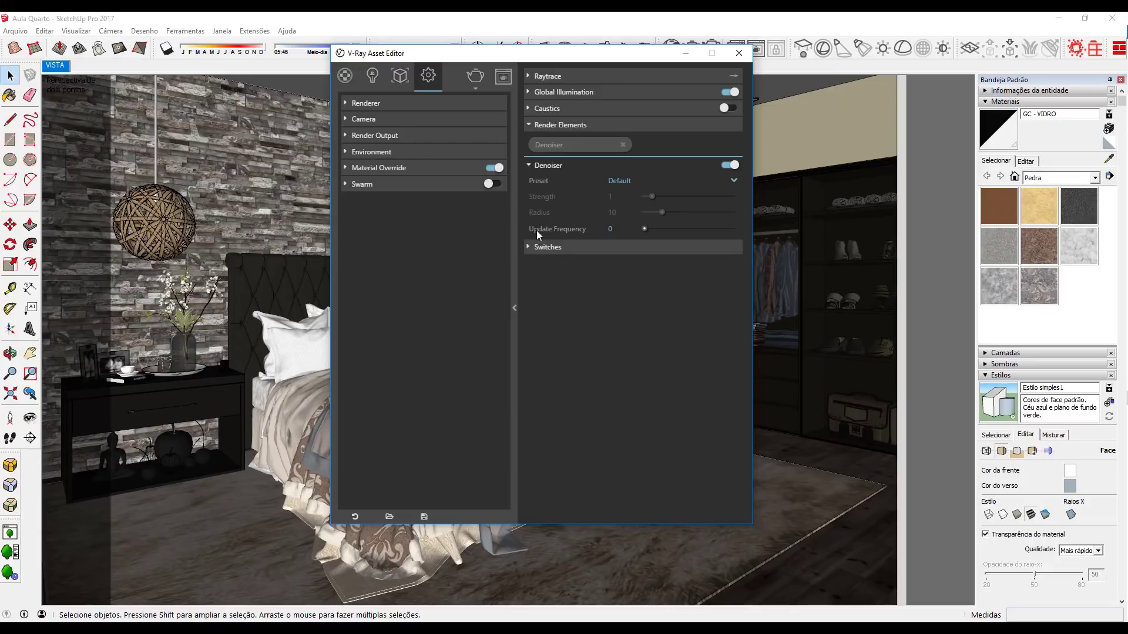
pyautogui.click(618, 228)
pyautogui.write('5')
pyautogui.press('Return')
pyautogui.click(556, 126)
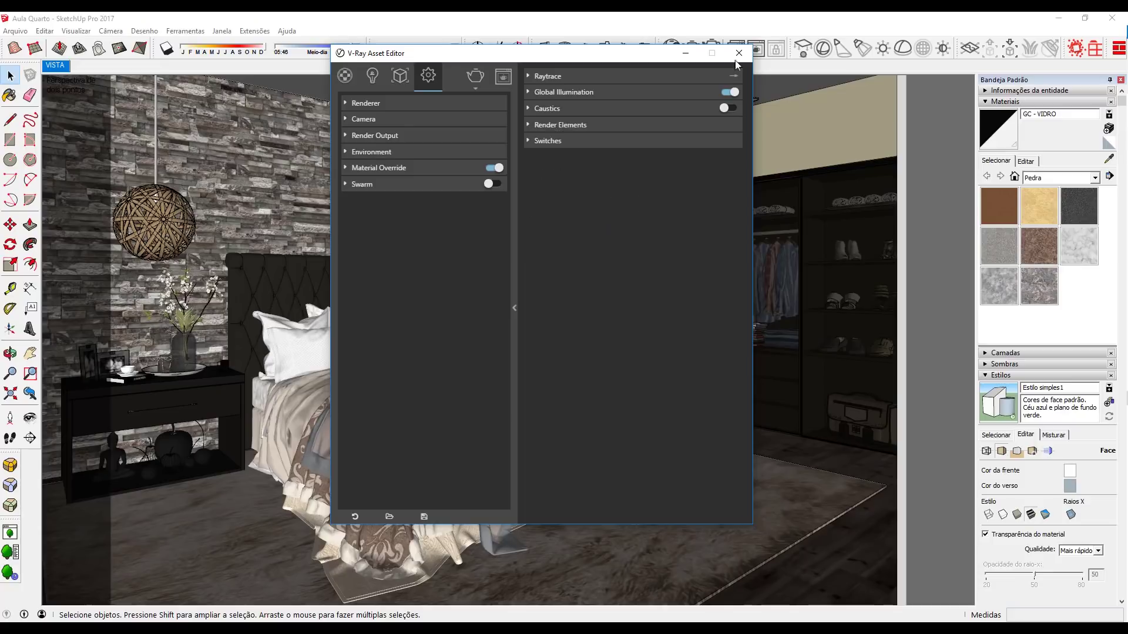
pyautogui.click(739, 53)
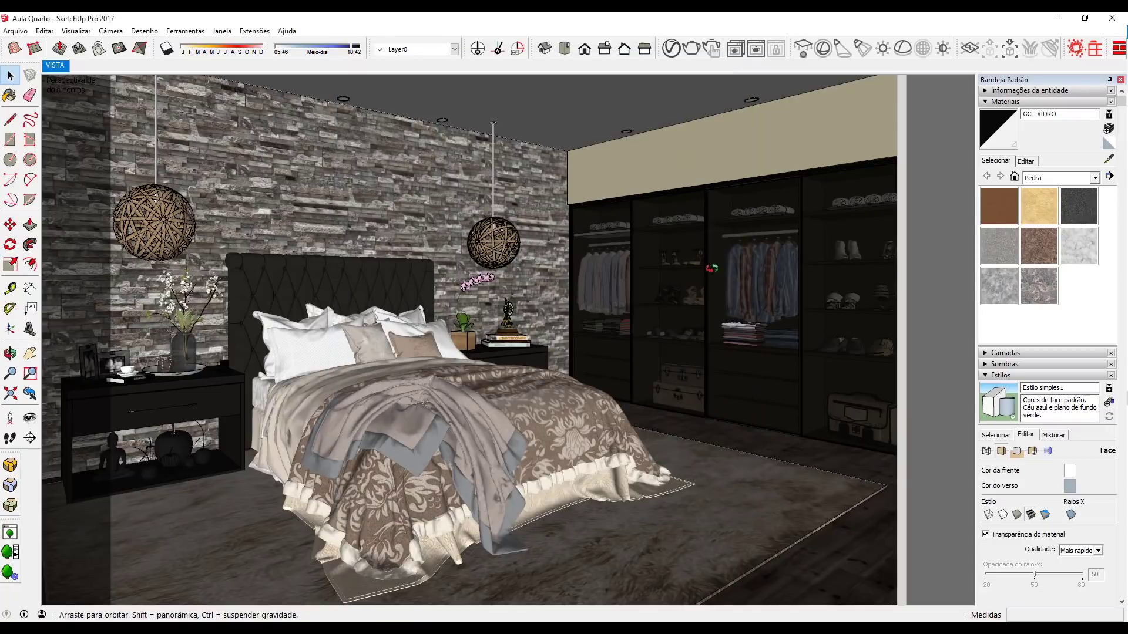
# Turn the camera in place and orbit until it faces the glass balcony doors
pyautogui.click(29, 418)
pyautogui.moveTo(470, 264)
pyautogui.mouseDown()
pyautogui.moveTo(296, 250)
pyautogui.moveTo(349, 212)
pyautogui.mouseUp()
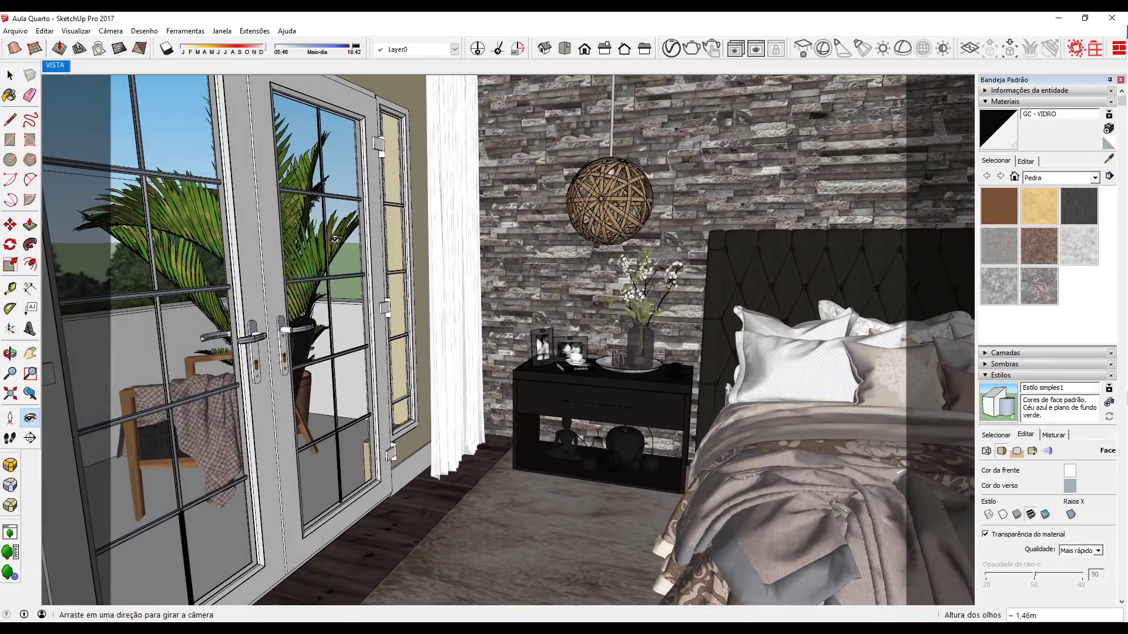
pyautogui.moveTo(380, 256); pyautogui.dragTo(435, 285, button='middle')
pyautogui.scroll(3, 438, 294)
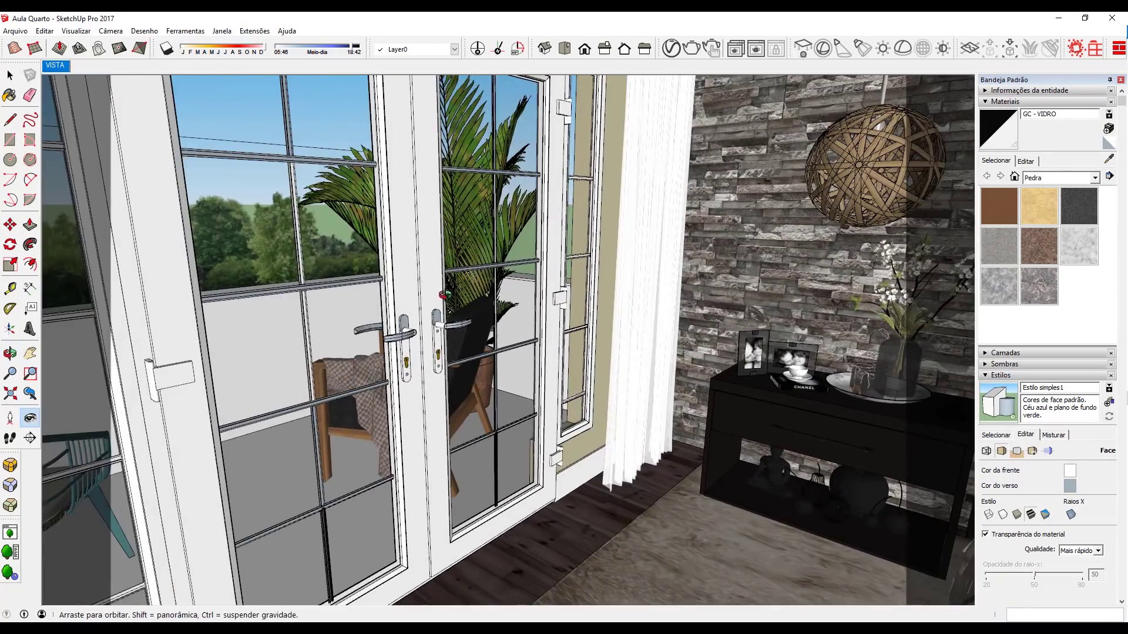
pyautogui.scroll(3, 447, 318)
pyautogui.scroll(3, 367, 336)
pyautogui.scroll(-3, 367, 336)
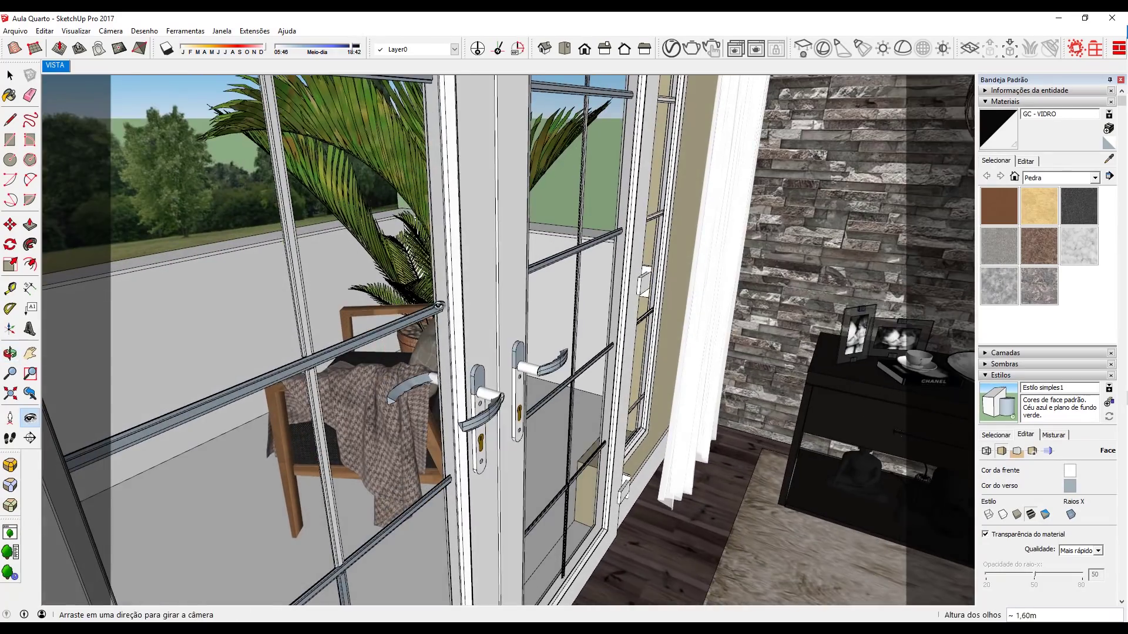
pyautogui.scroll(-3, 367, 336)
pyautogui.moveTo(367, 336); pyautogui.dragTo(423, 322, button='middle')
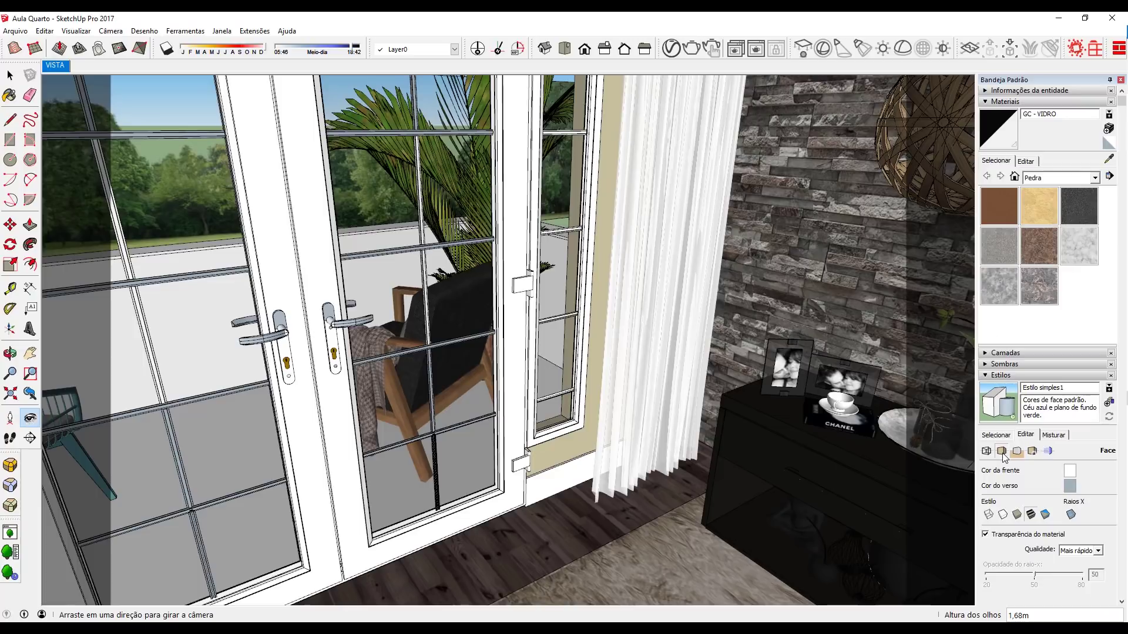
# Switch the style to plain shaded faces without textures and frame both glass doors
pyautogui.click(1047, 516)
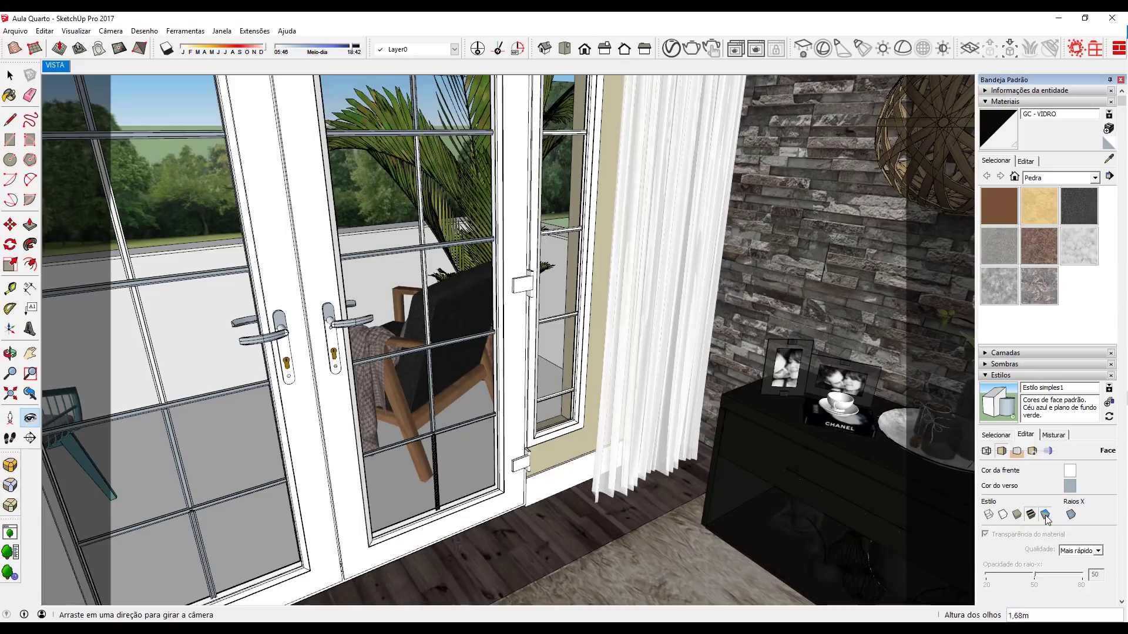
pyautogui.moveTo(655, 305)
pyautogui.mouseDown()
pyautogui.moveTo(435, 200)
pyautogui.moveTo(407, 219)
pyautogui.mouseUp()
pyautogui.moveTo(408, 219); pyautogui.dragTo(436, 260, button='middle')
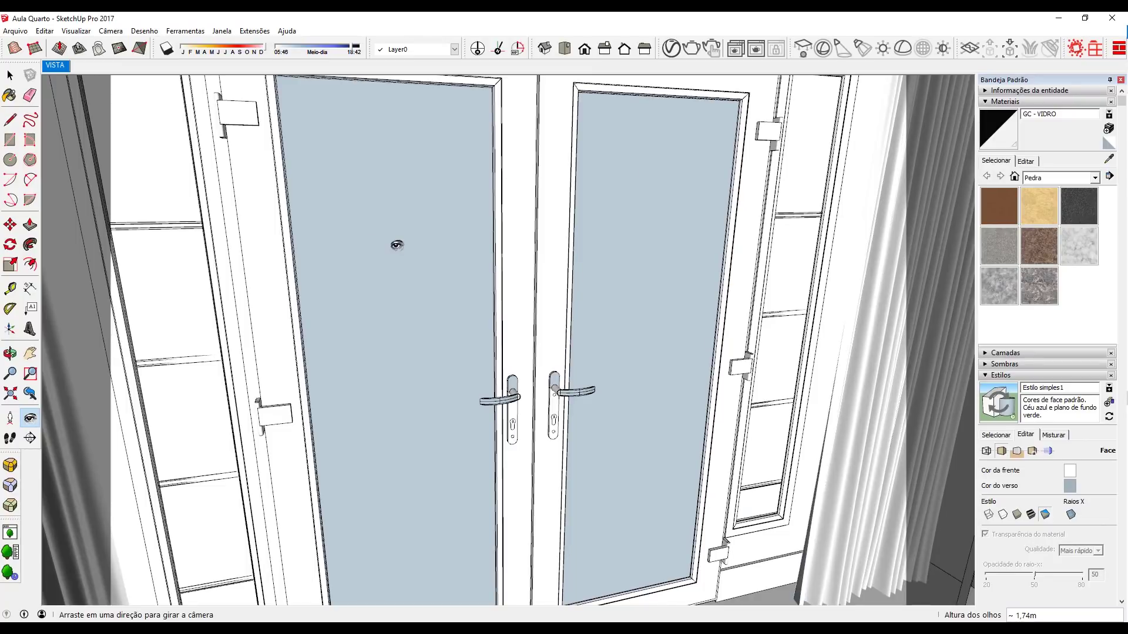
# Reverse the left door's glass face inside its group, then return to the VISTA scene
pyautogui.moveTo(441, 249)
pyautogui.mouseDown(button='middle')
pyautogui.moveTo(457, 247)
pyautogui.moveTo(441, 239)
pyautogui.mouseUp(button='middle')
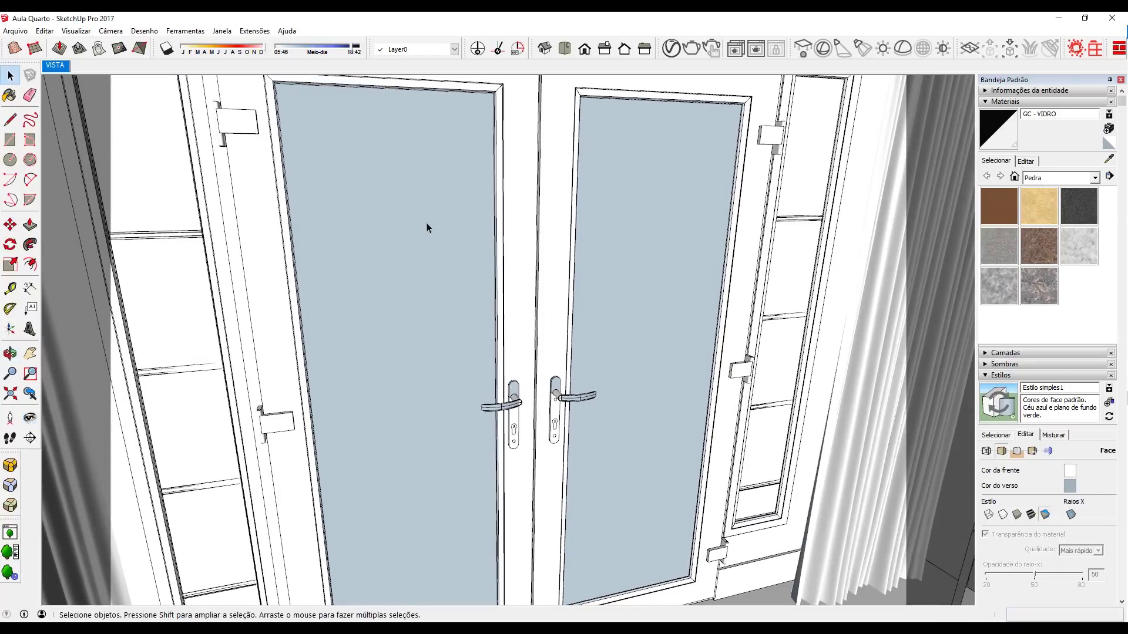
pyautogui.doubleClick(426, 227)
pyautogui.hotkey('ctrl', 'a')
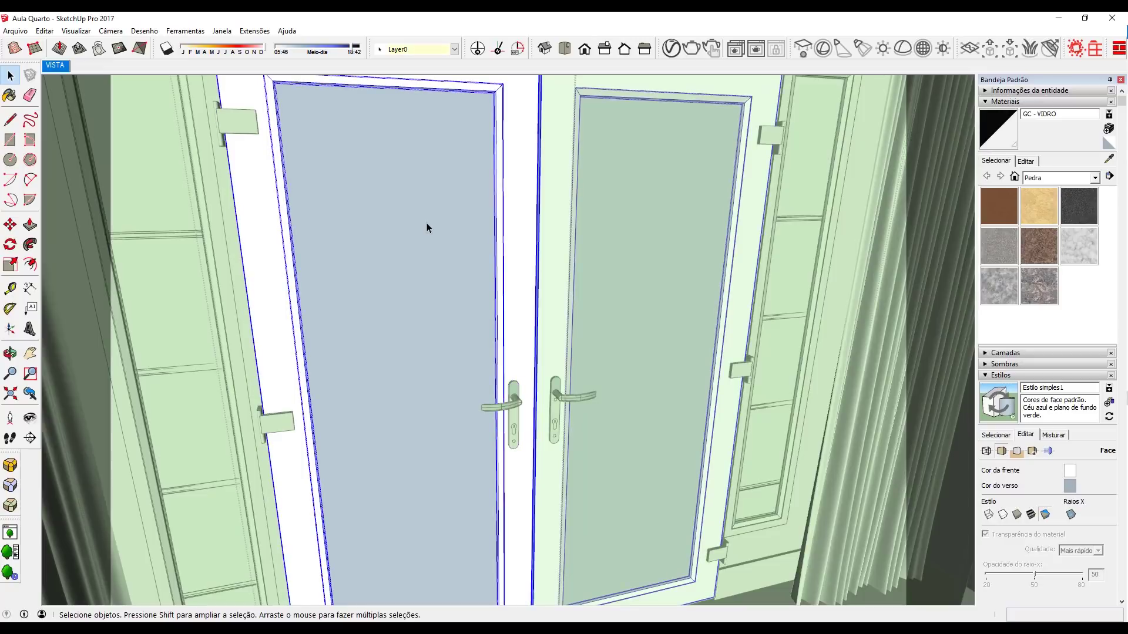
pyautogui.click(396, 221)
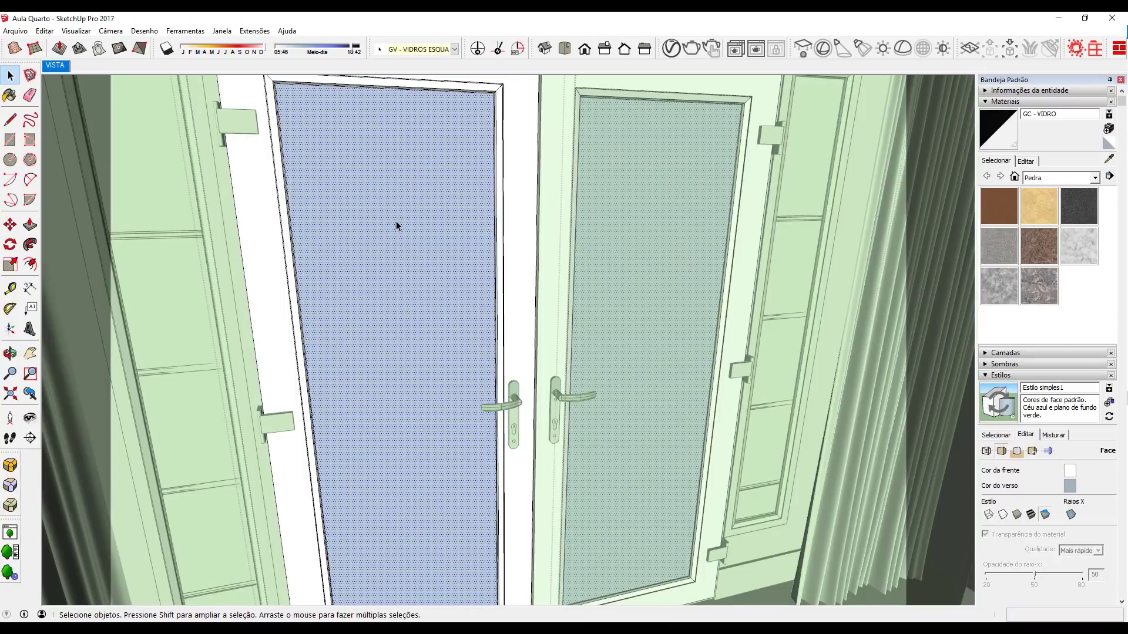
pyautogui.rightClick(396, 221)
pyautogui.click(430, 336)
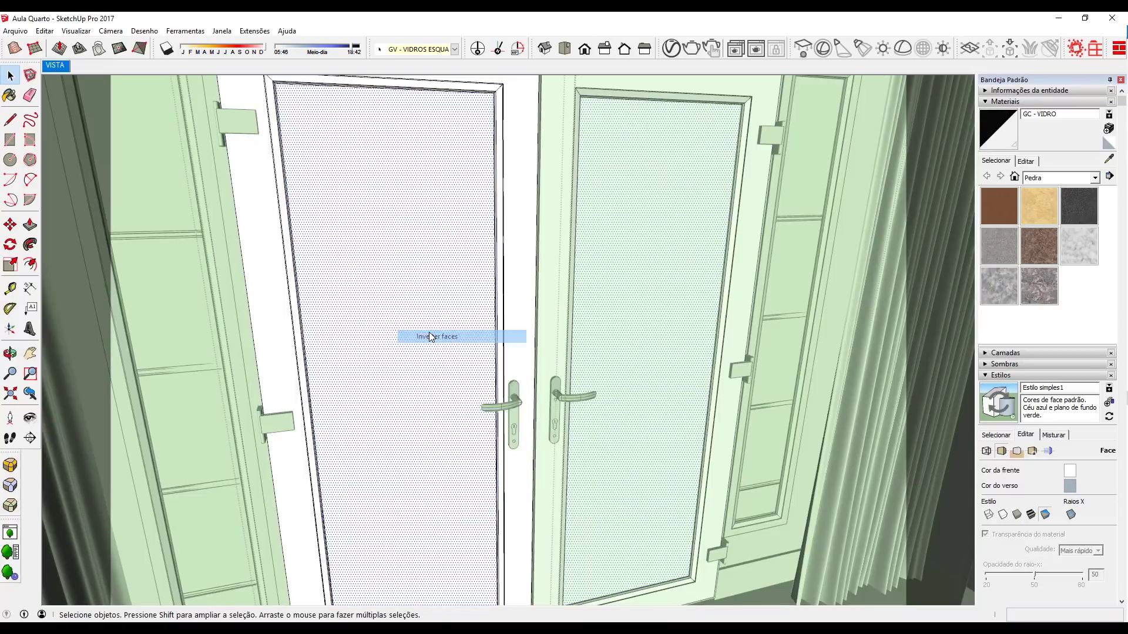
pyautogui.click(813, 198)
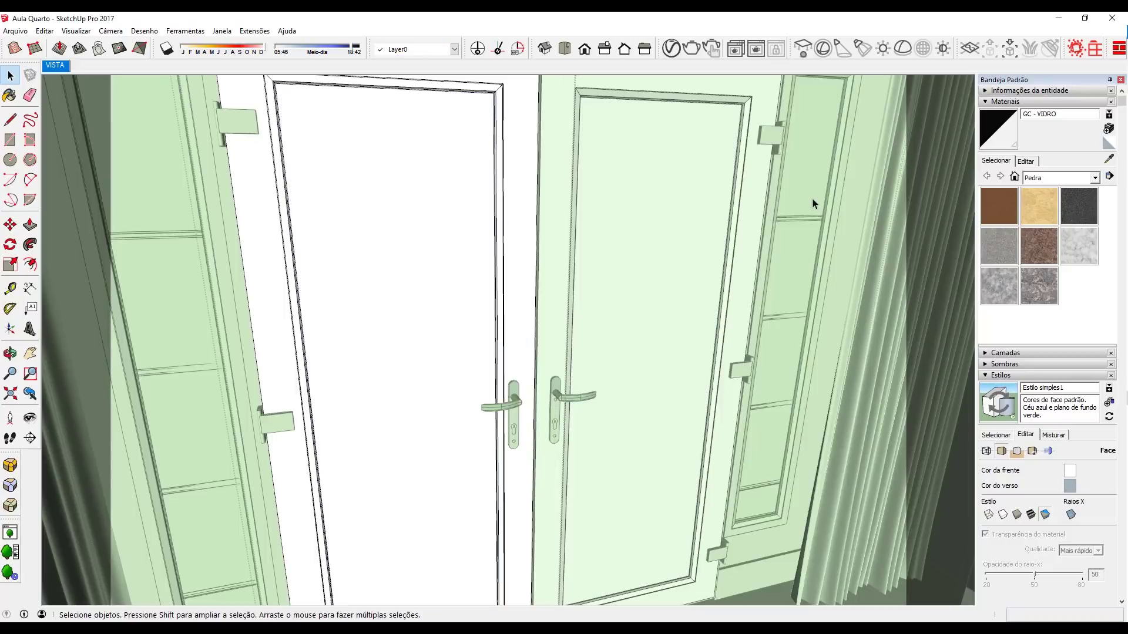
pyautogui.click(56, 65)
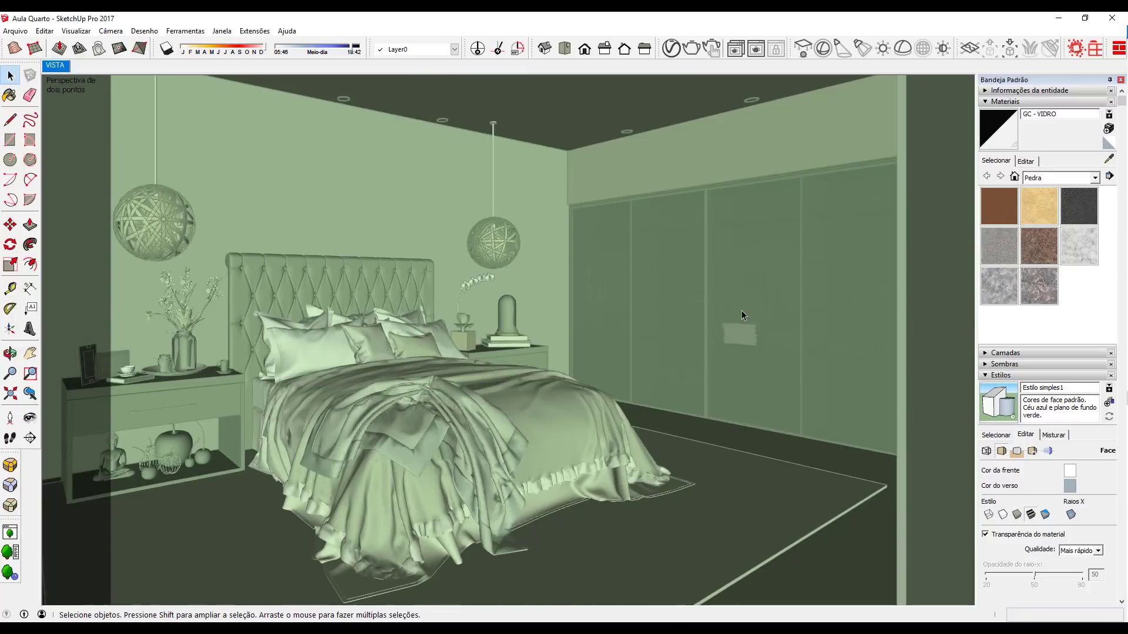
# Set the style's Back color to golden orange and collapse the Styles panel
pyautogui.click(1070, 486)
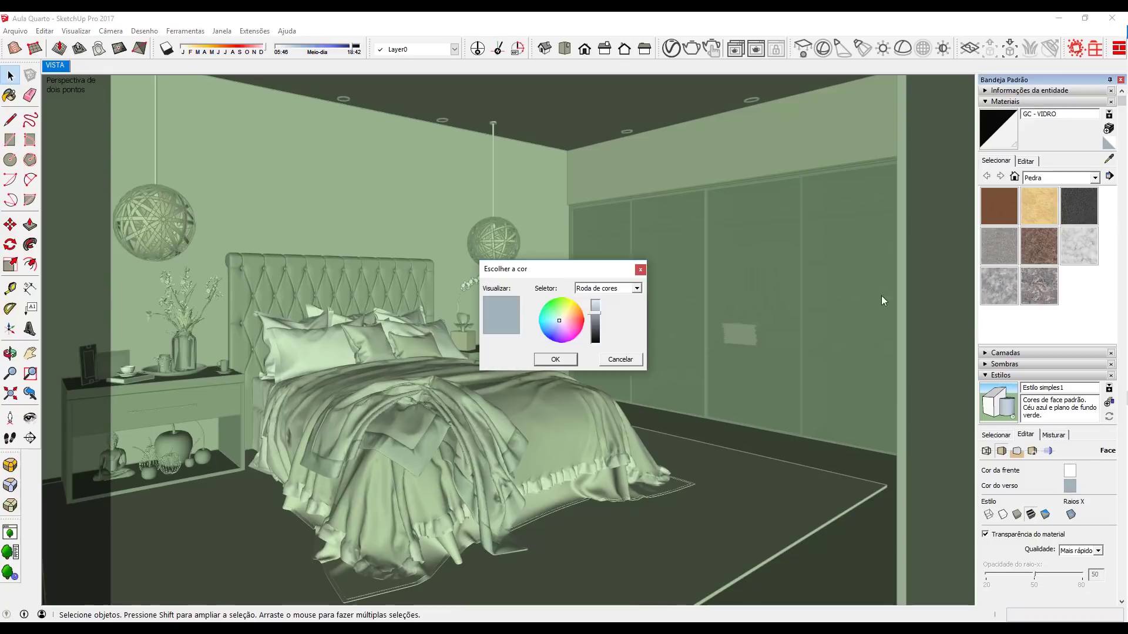
pyautogui.click(567, 310)
pyautogui.moveTo(569, 309); pyautogui.dragTo(574, 310)
pyautogui.click(555, 360)
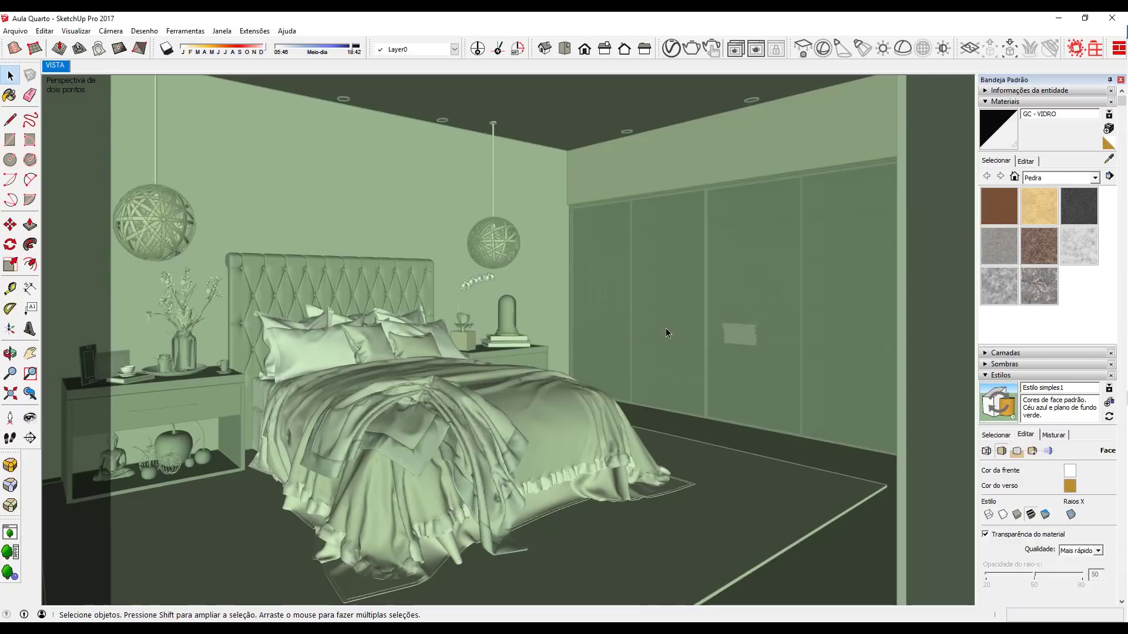
pyautogui.click(997, 376)
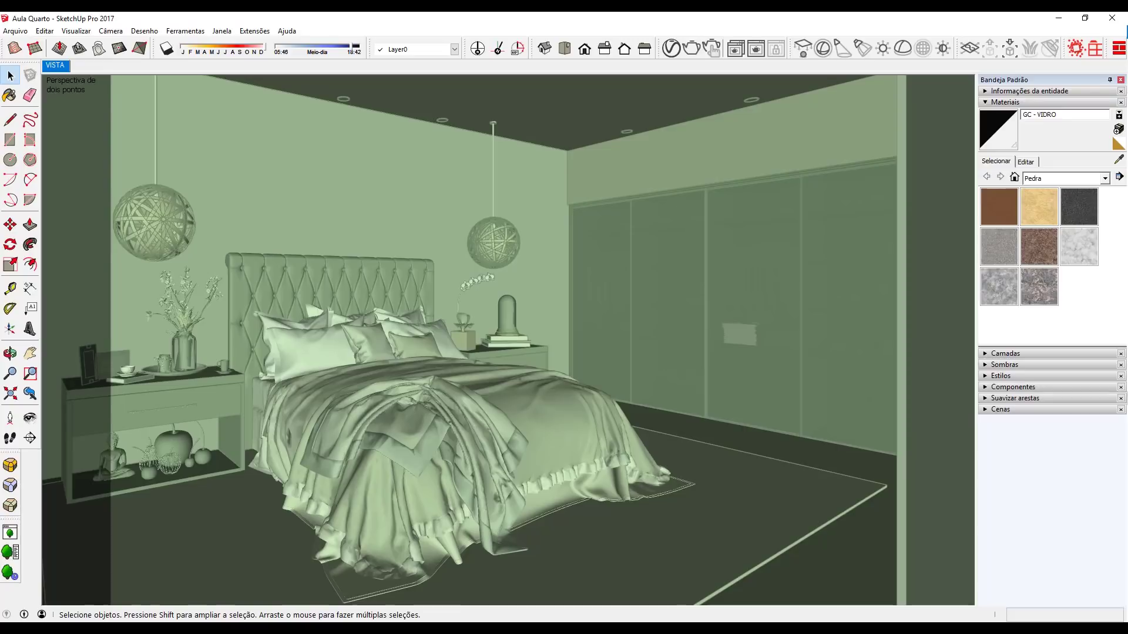
# Render the bedroom scene with V-Ray
pyautogui.click(691, 50)
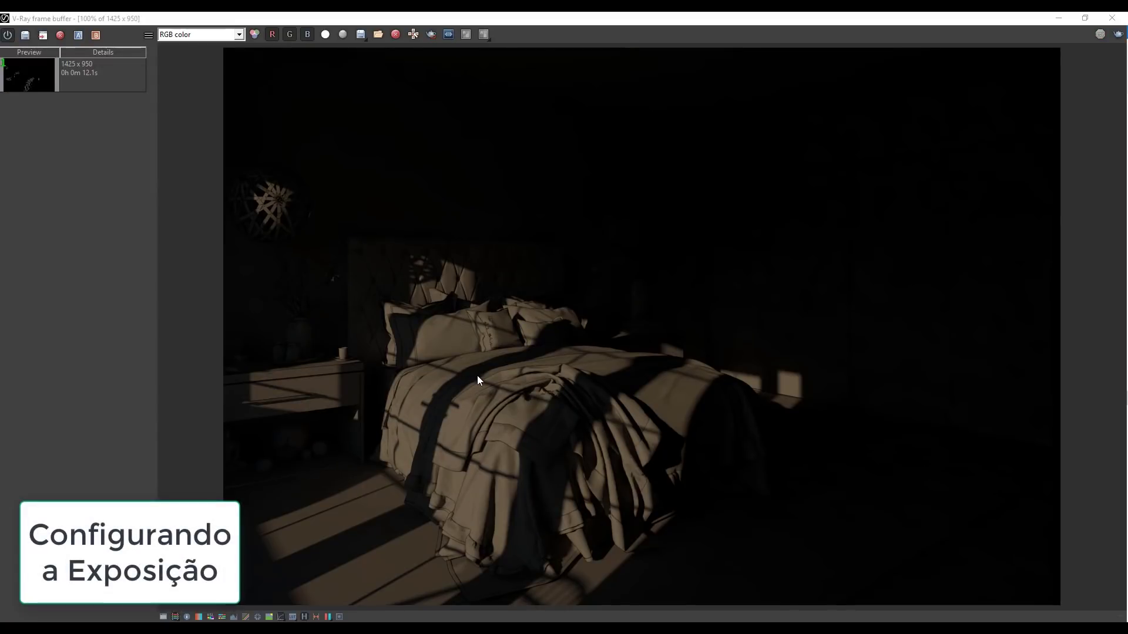
pyautogui.scroll(2, 477, 376)
pyautogui.scroll(-2, 481, 375)
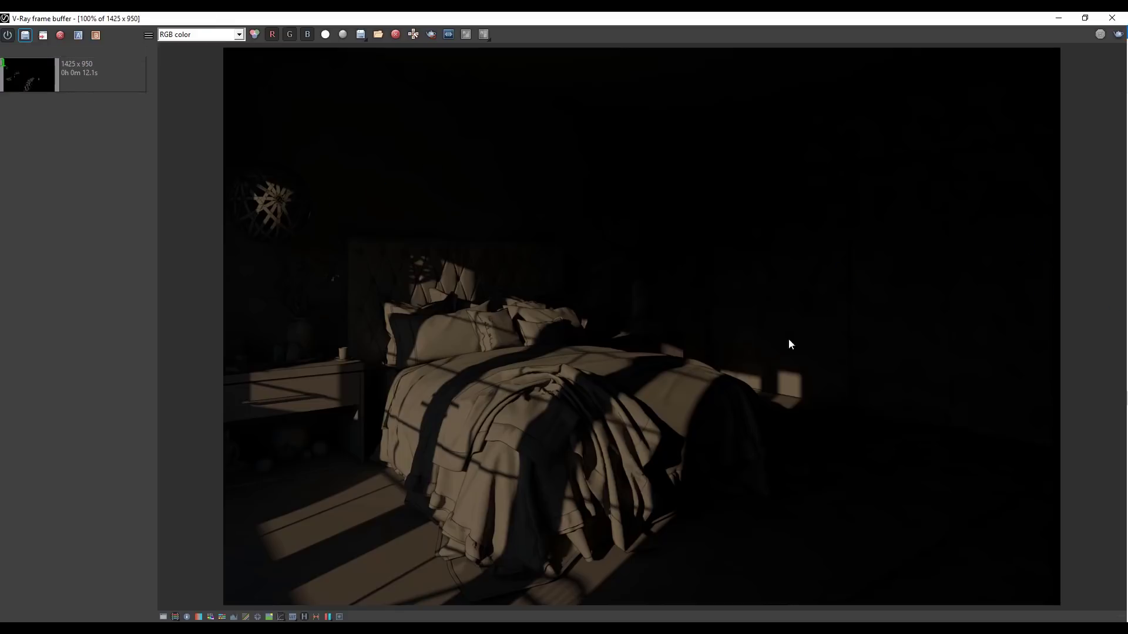
# A/B compare the new render against the earlier one, then close the frame buffer
pyautogui.click(103, 109)
pyautogui.click(78, 35)
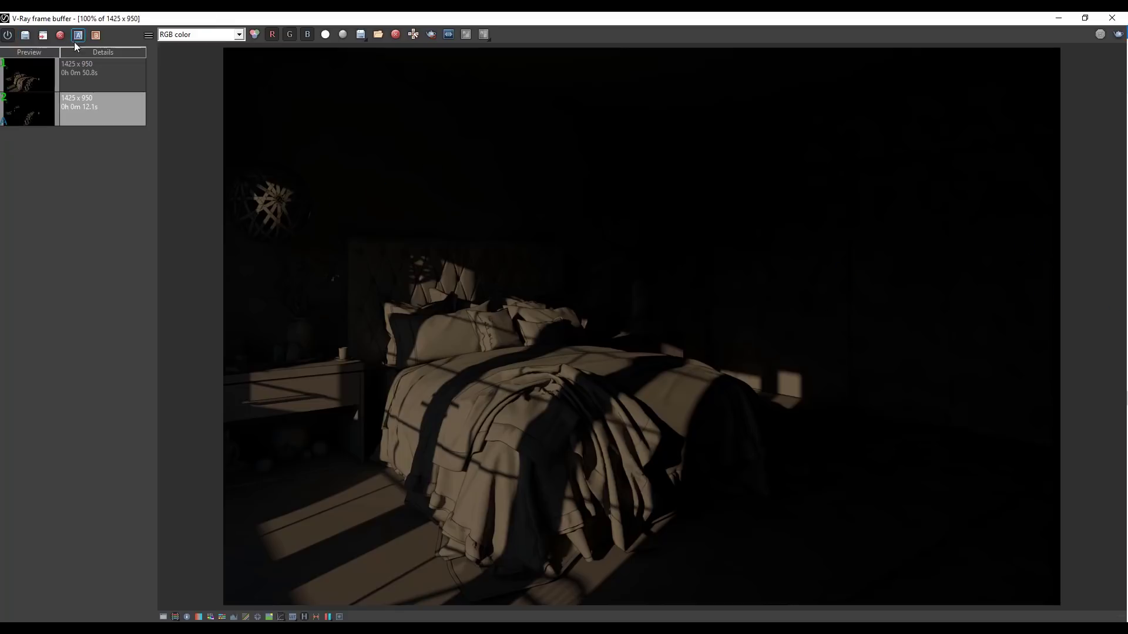
pyautogui.moveTo(649, 57); pyautogui.dragTo(805, 108)
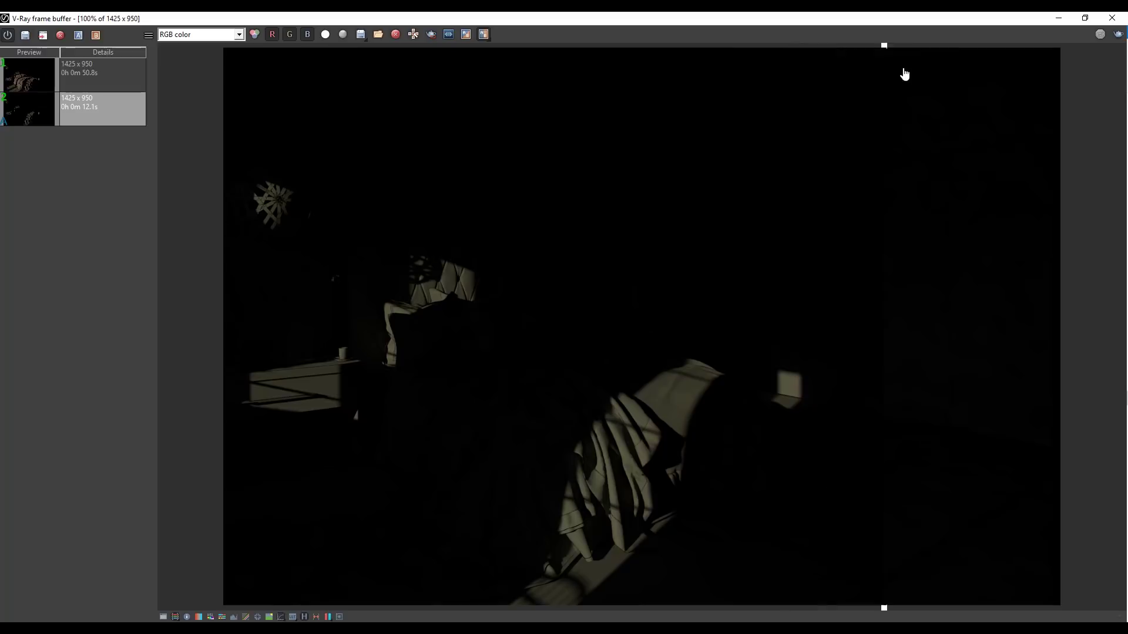
pyautogui.moveTo(494, 109); pyautogui.dragTo(226, 119)
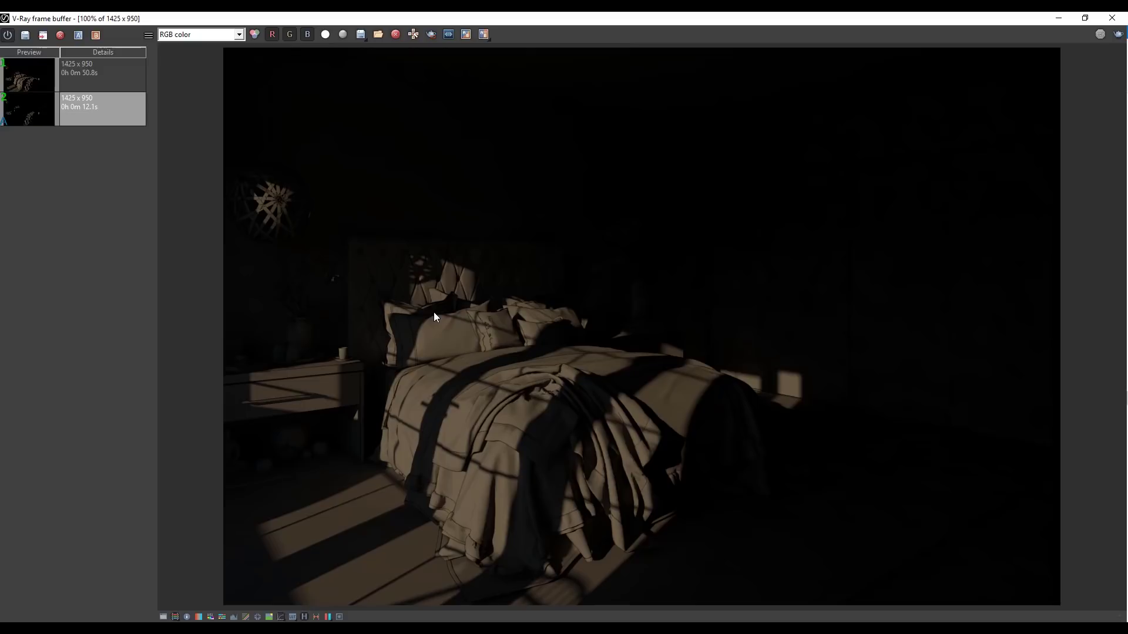
pyautogui.click(1111, 16)
# Check the camera exposure value of 11,24 in the Asset Editor and start a render
pyautogui.click(672, 47)
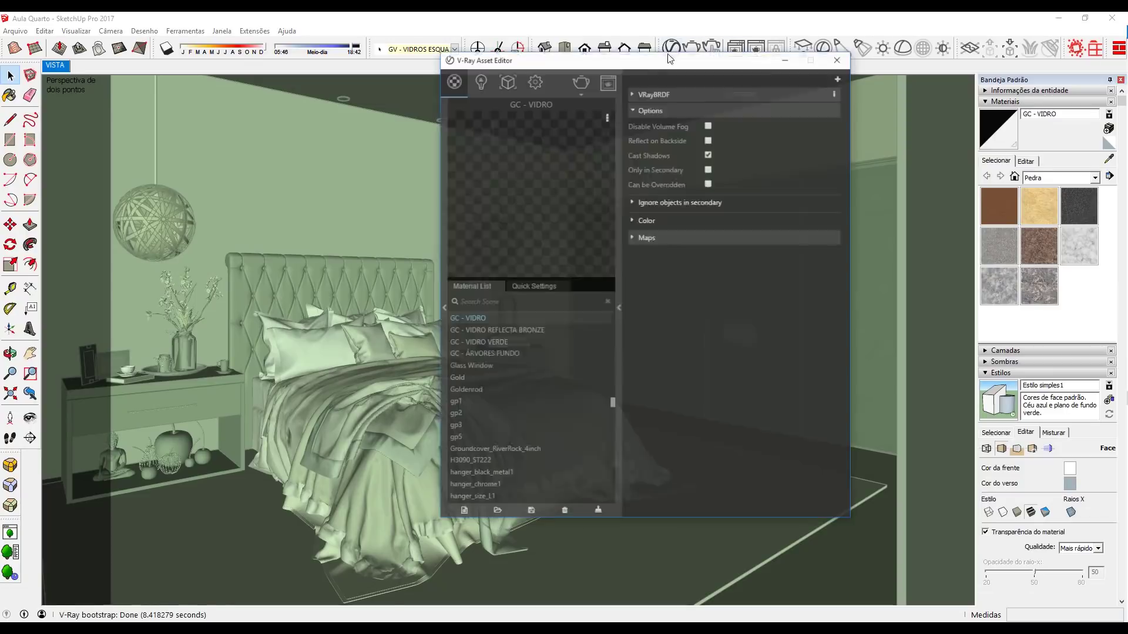
pyautogui.click(532, 67)
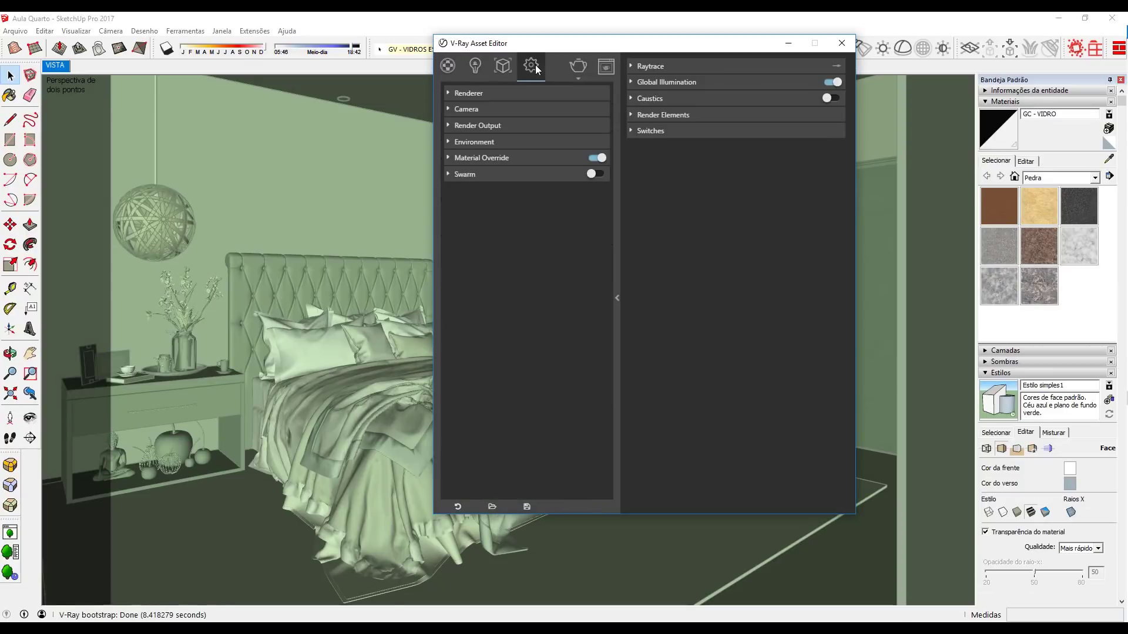
pyautogui.click(480, 112)
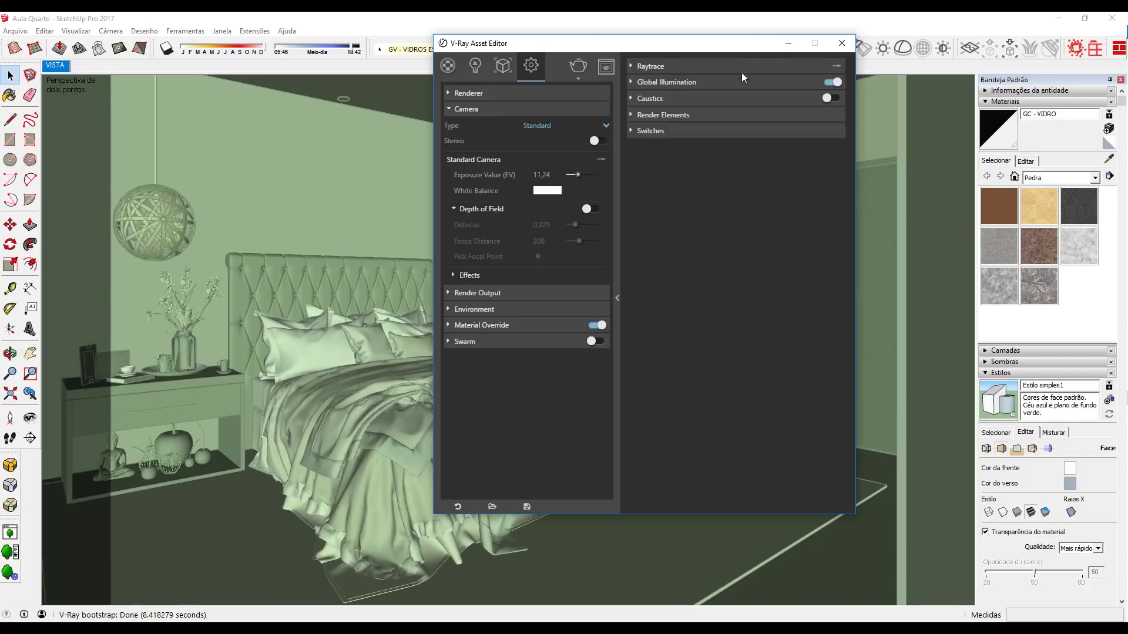
pyautogui.click(788, 43)
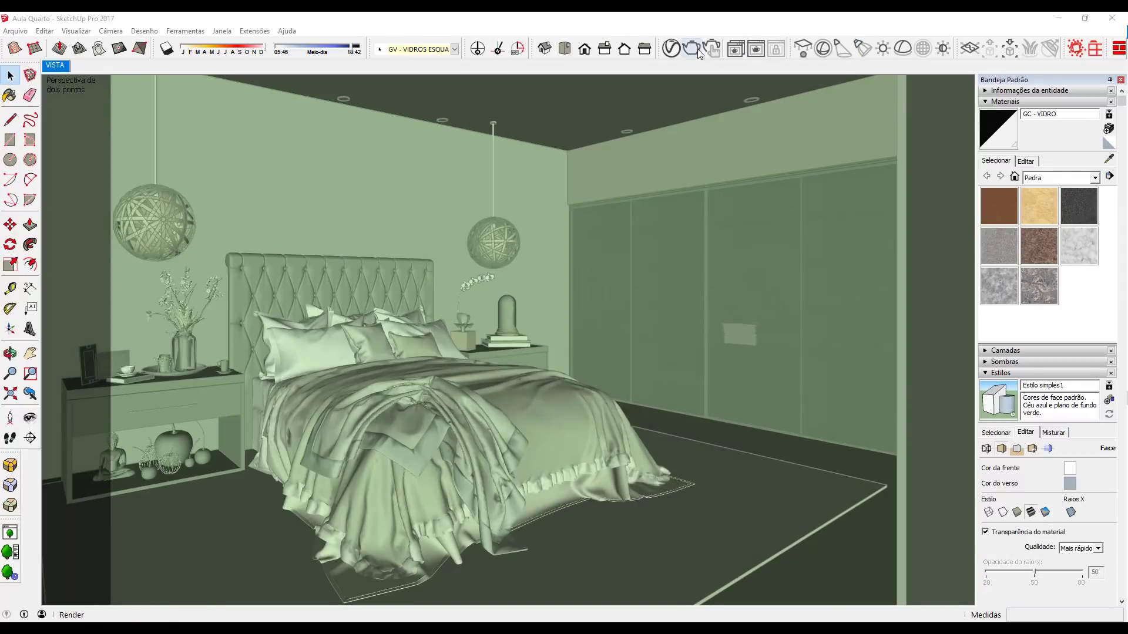
pyautogui.click(697, 49)
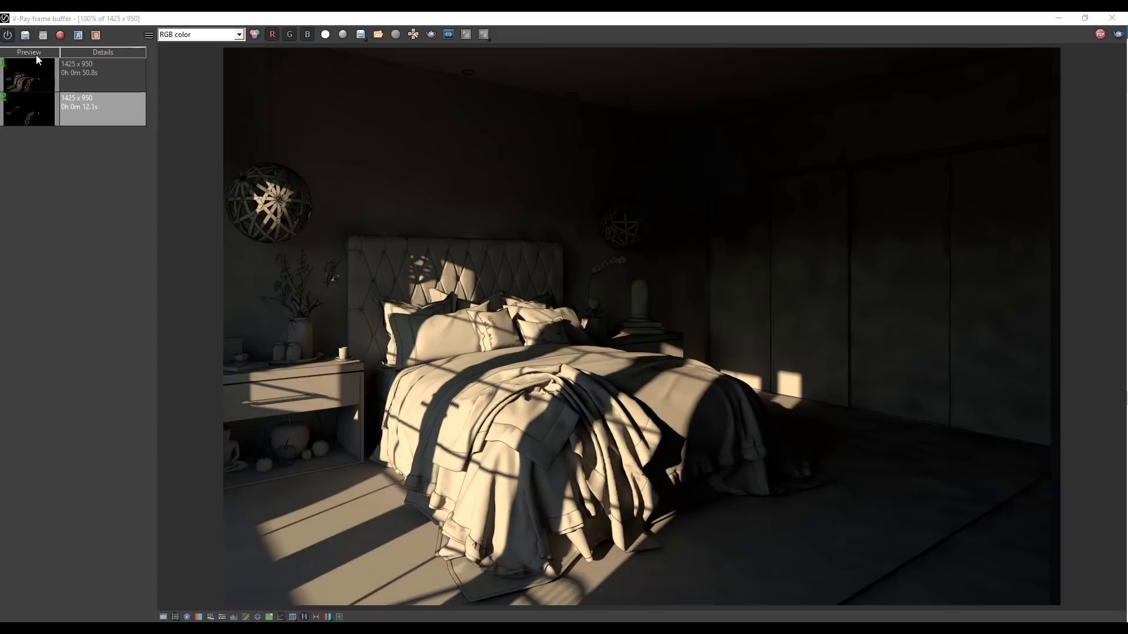
# Minimize the frame buffer, review the render settings, then reopen the finished render
pyautogui.click(26, 37)
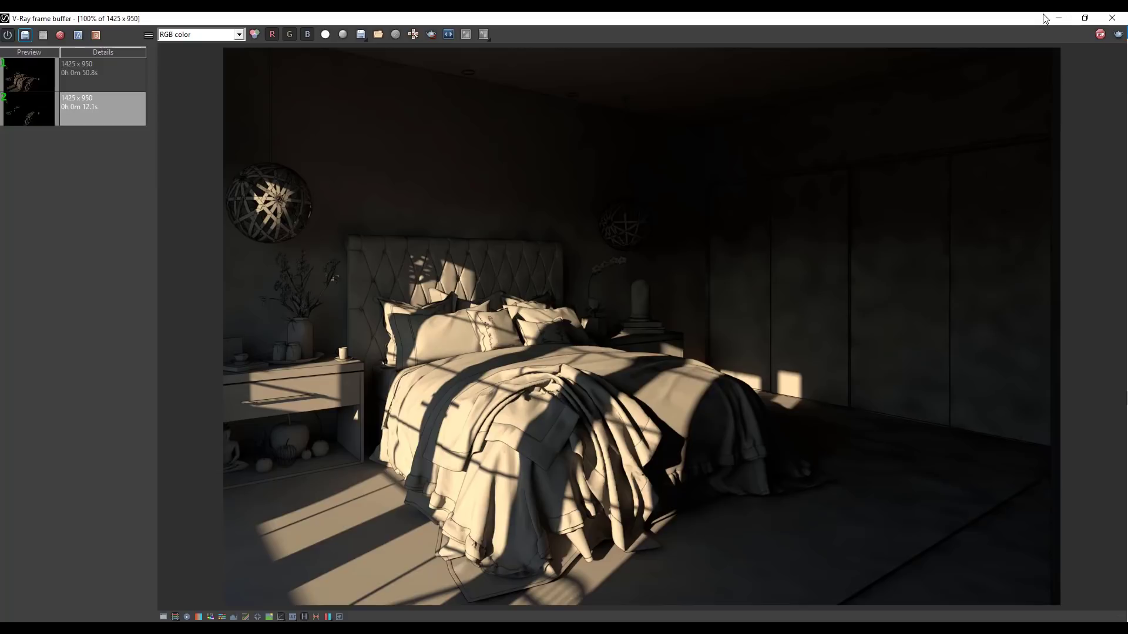
pyautogui.click(1067, 18)
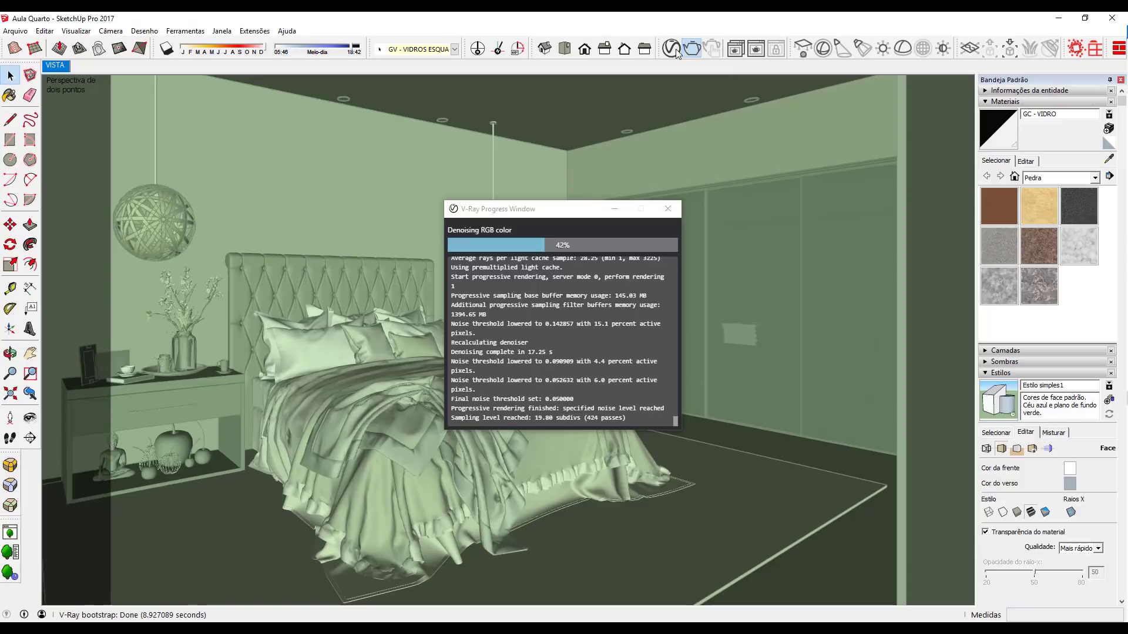
pyautogui.click(668, 210)
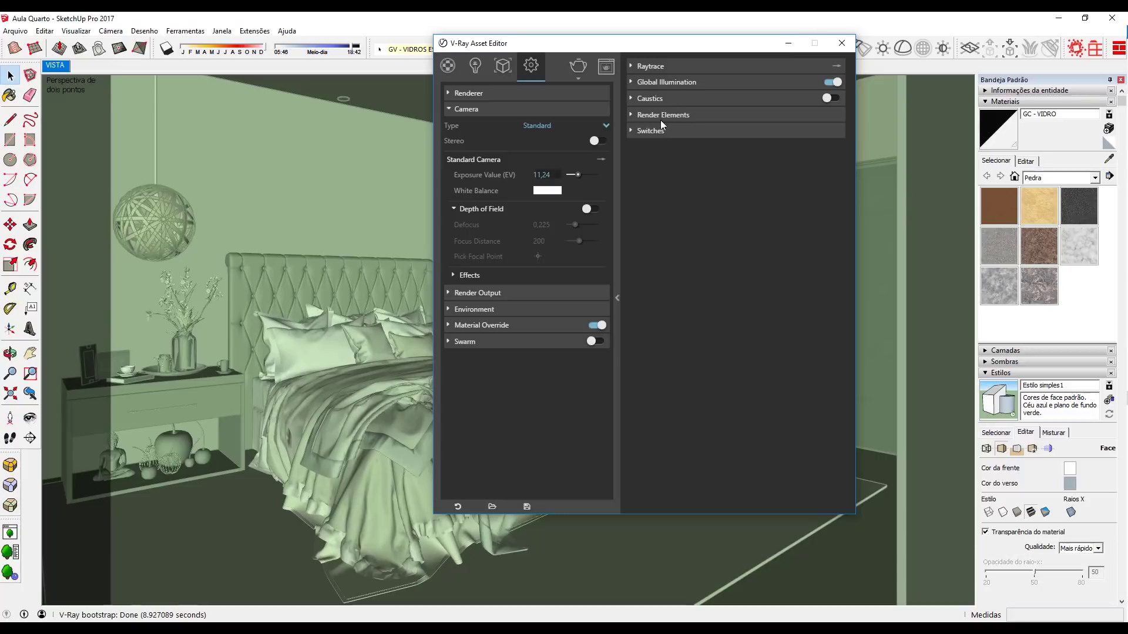
pyautogui.click(841, 43)
pyautogui.click(756, 48)
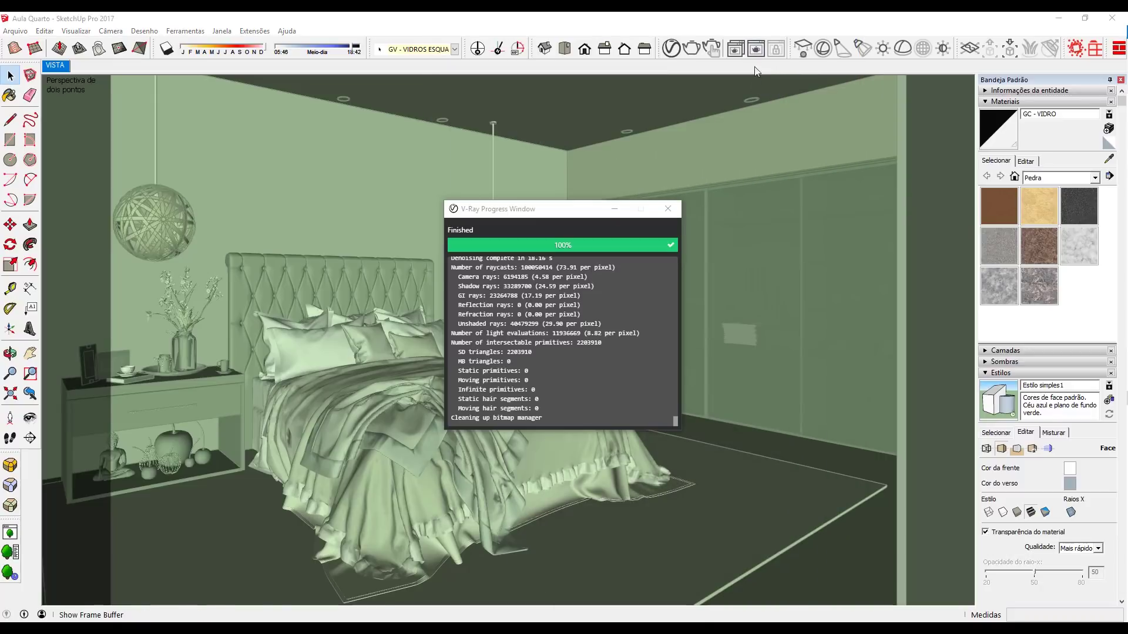
pyautogui.click(756, 53)
# Maximize the frame buffer and A/B compare the two 50.8 s renders with the split line
pyautogui.moveTo(820, 16)
pyautogui.mouseDown()
pyautogui.moveTo(584, 63)
pyautogui.moveTo(477, 69)
pyautogui.mouseUp()
pyautogui.doubleClick(477, 68)
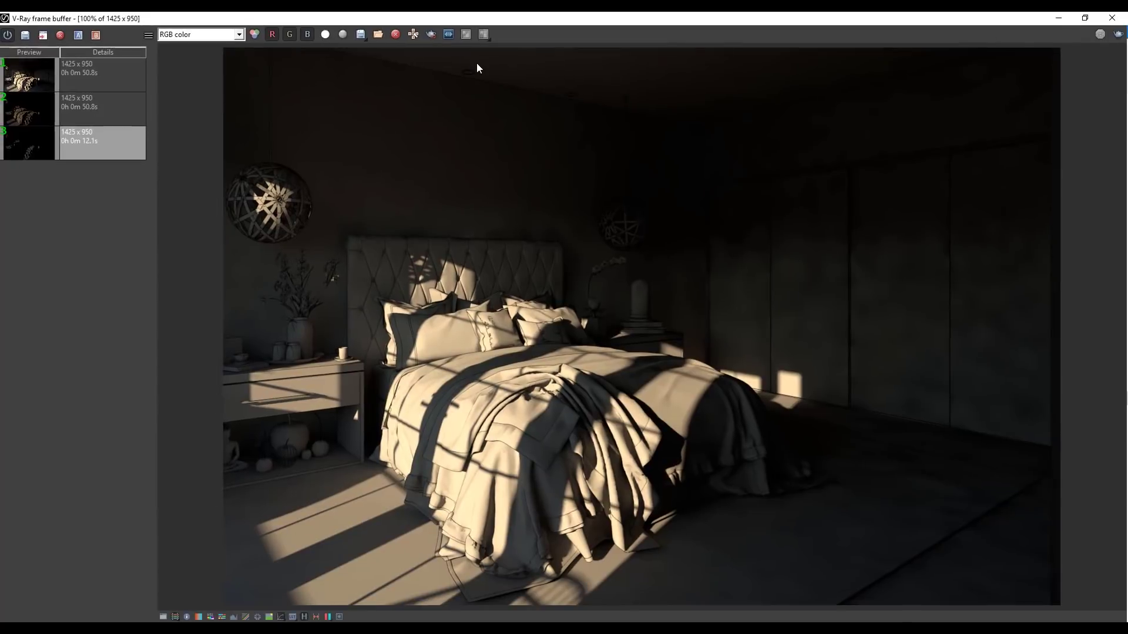
pyautogui.click(107, 101)
pyautogui.click(96, 82)
pyautogui.click(78, 35)
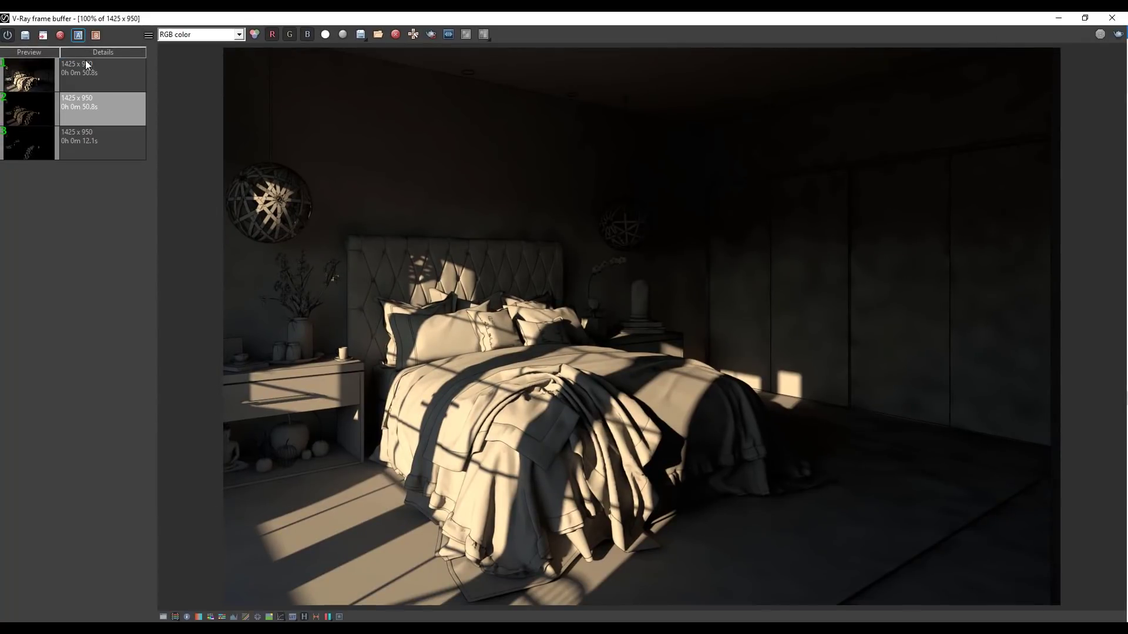
pyautogui.click(86, 64)
pyautogui.click(96, 35)
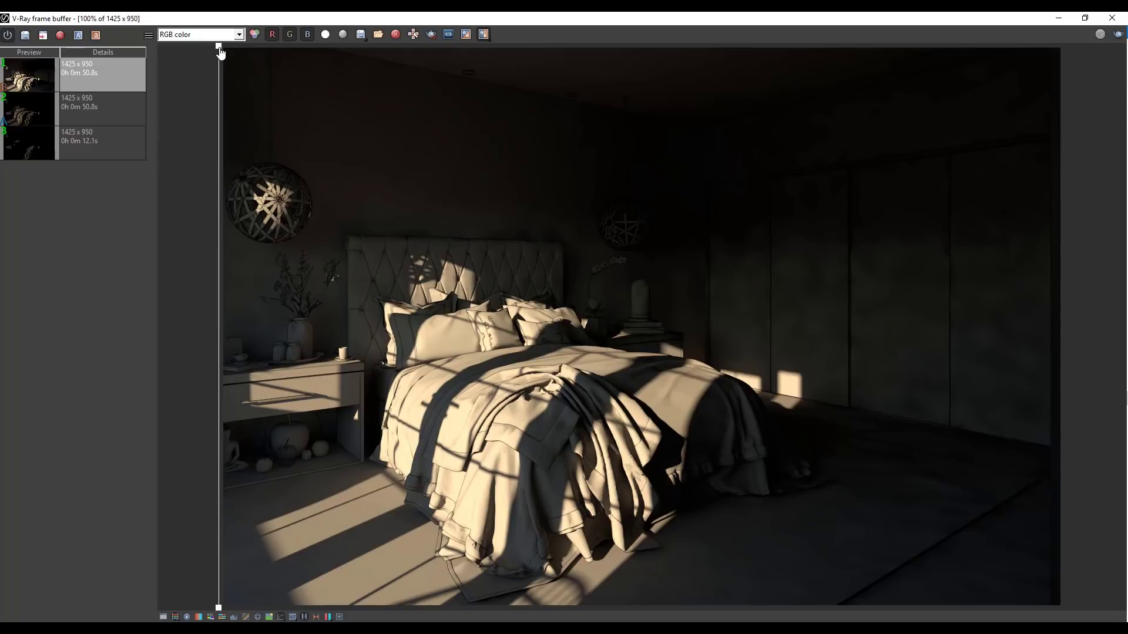
pyautogui.moveTo(220, 53)
pyautogui.mouseDown()
pyautogui.moveTo(486, 76)
pyautogui.moveTo(949, 151)
pyautogui.moveTo(1070, 126)
pyautogui.moveTo(644, 164)
pyautogui.moveTo(592, 138)
pyautogui.moveTo(721, 156)
pyautogui.moveTo(211, 141)
pyautogui.moveTo(1034, 143)
pyautogui.moveTo(222, 144)
pyautogui.mouseUp()
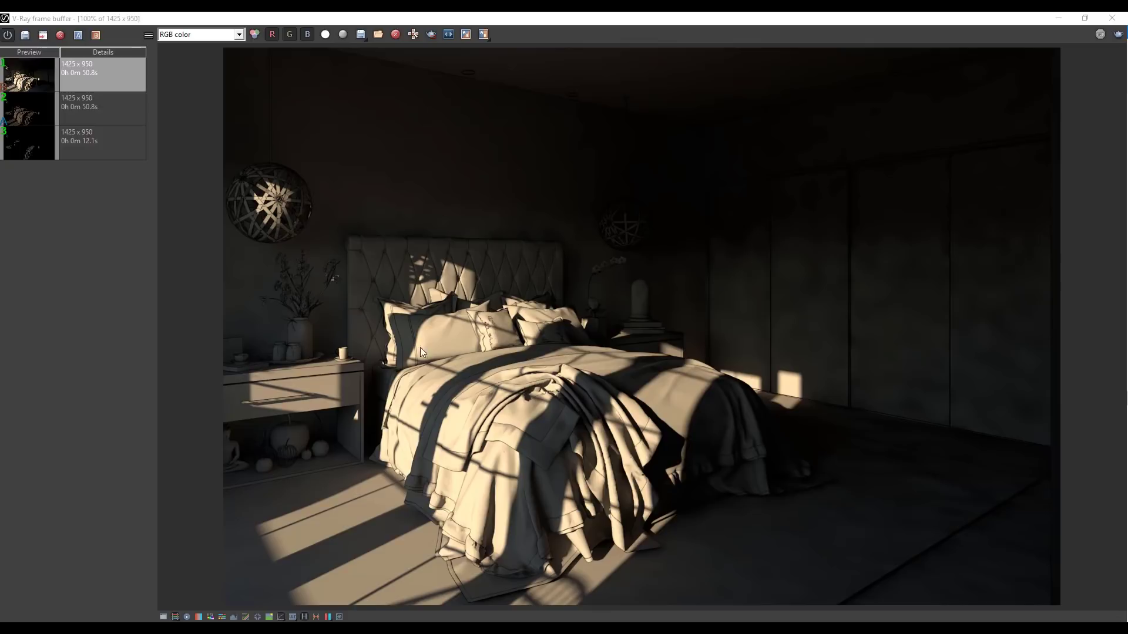
pyautogui.scroll(1, 432, 356)
pyautogui.scroll(-1, 477, 305)
# Return to the model and bring up the scene's light settings in the Asset Editor
pyautogui.click(1056, 18)
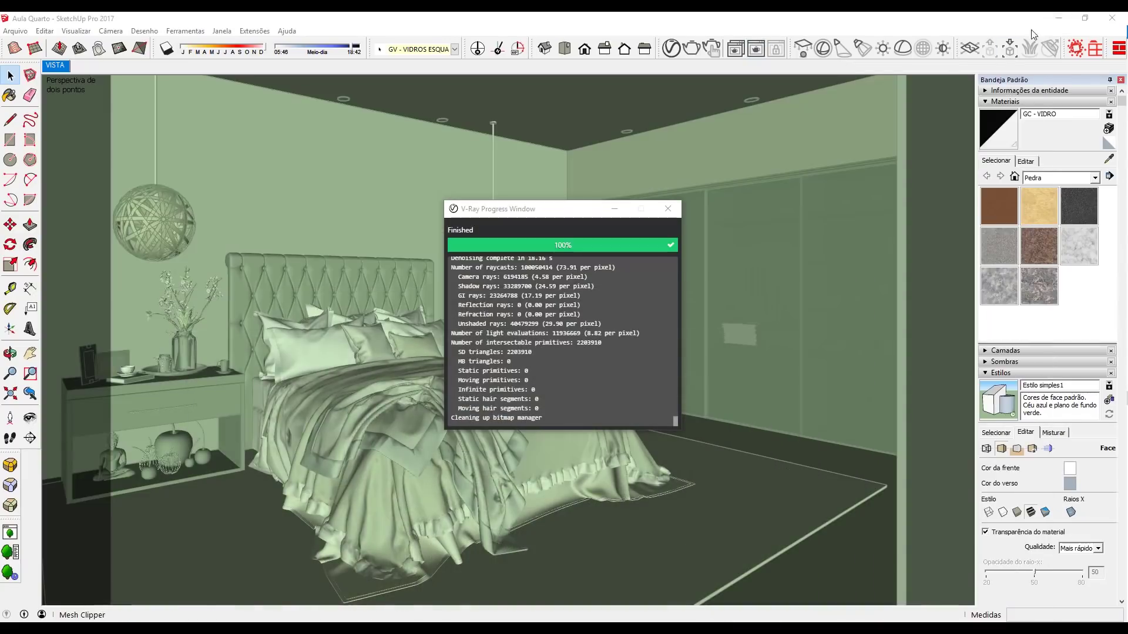
pyautogui.click(611, 210)
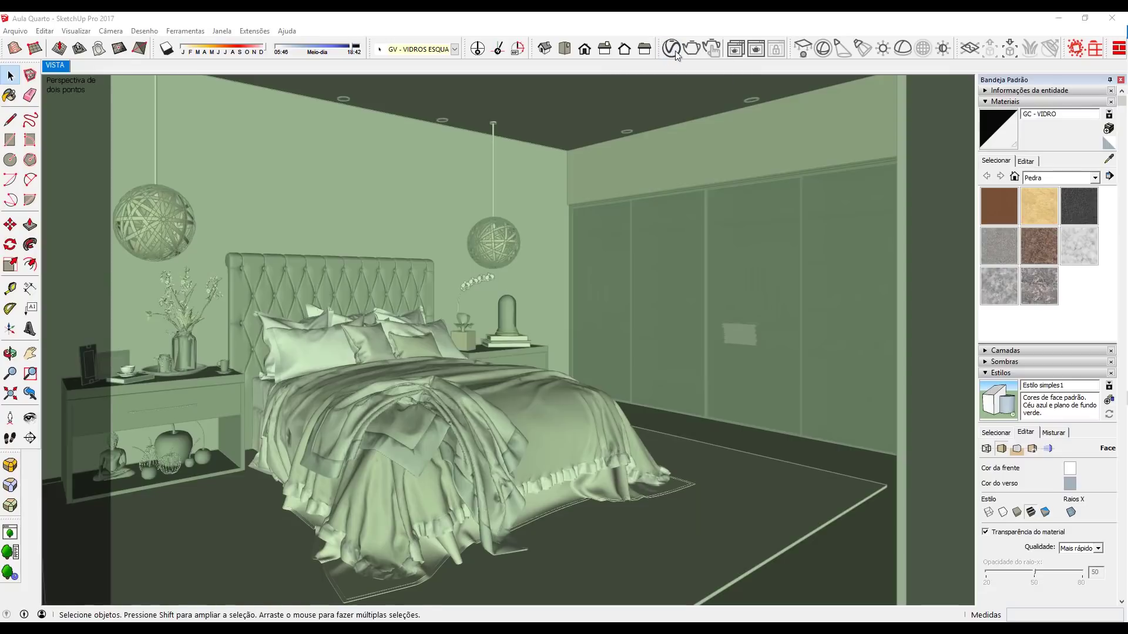
pyautogui.click(672, 49)
pyautogui.click(497, 110)
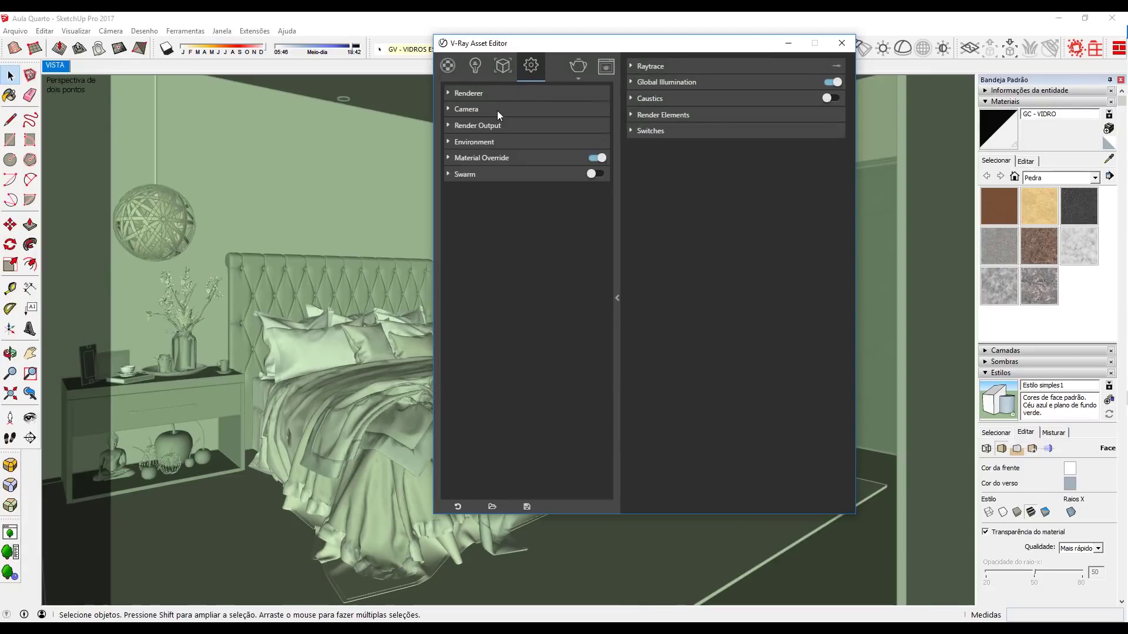
pyautogui.click(476, 67)
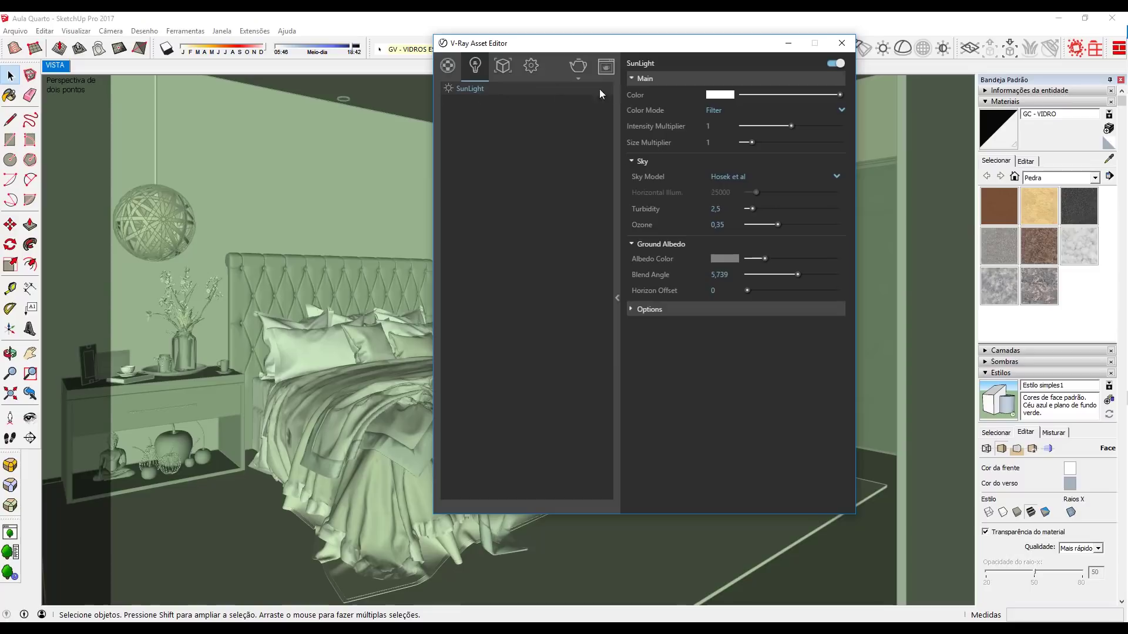
# Set the SunLight Size Multiplier to 5 and close the editor to re-render
pyautogui.doubleClick(718, 143)
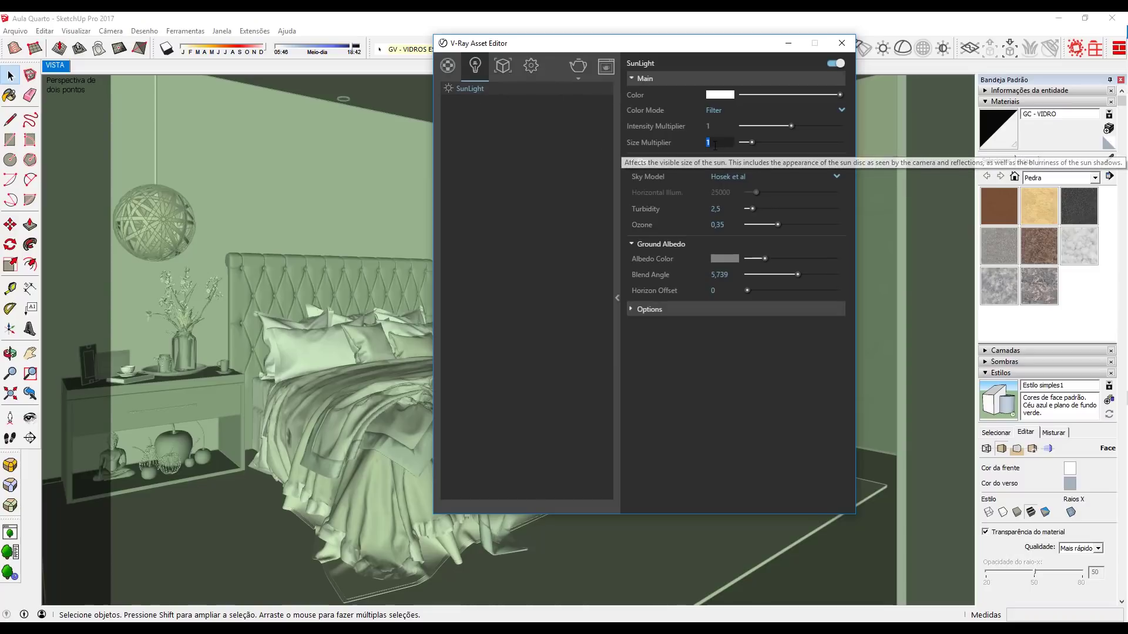
pyautogui.click(713, 147)
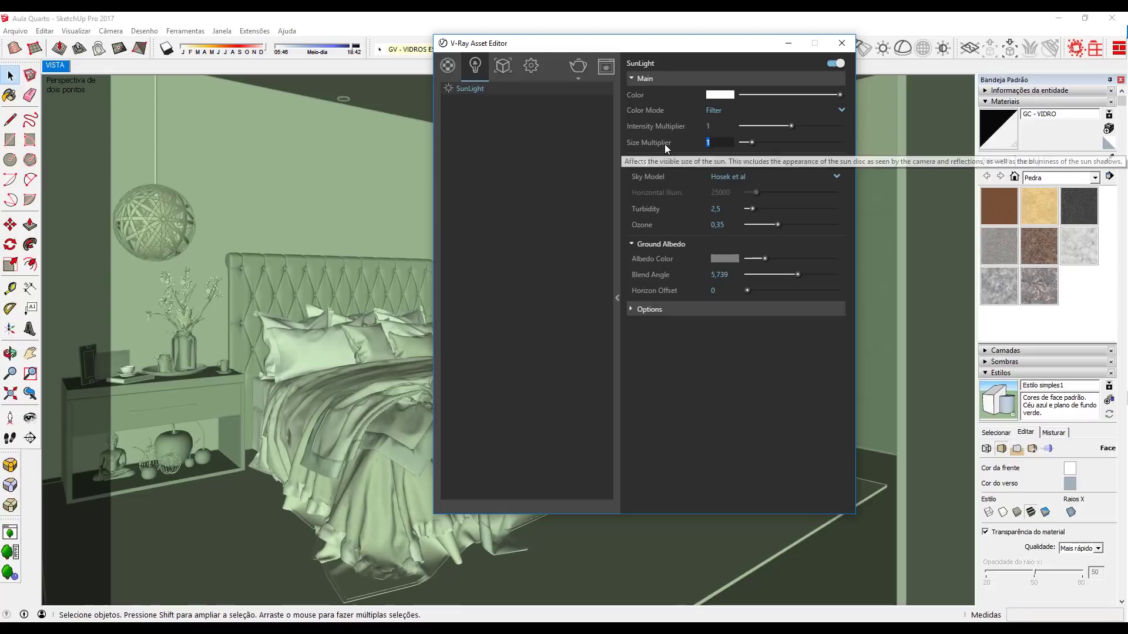
pyautogui.write('5')
pyautogui.press('Return')
pyautogui.click(841, 43)
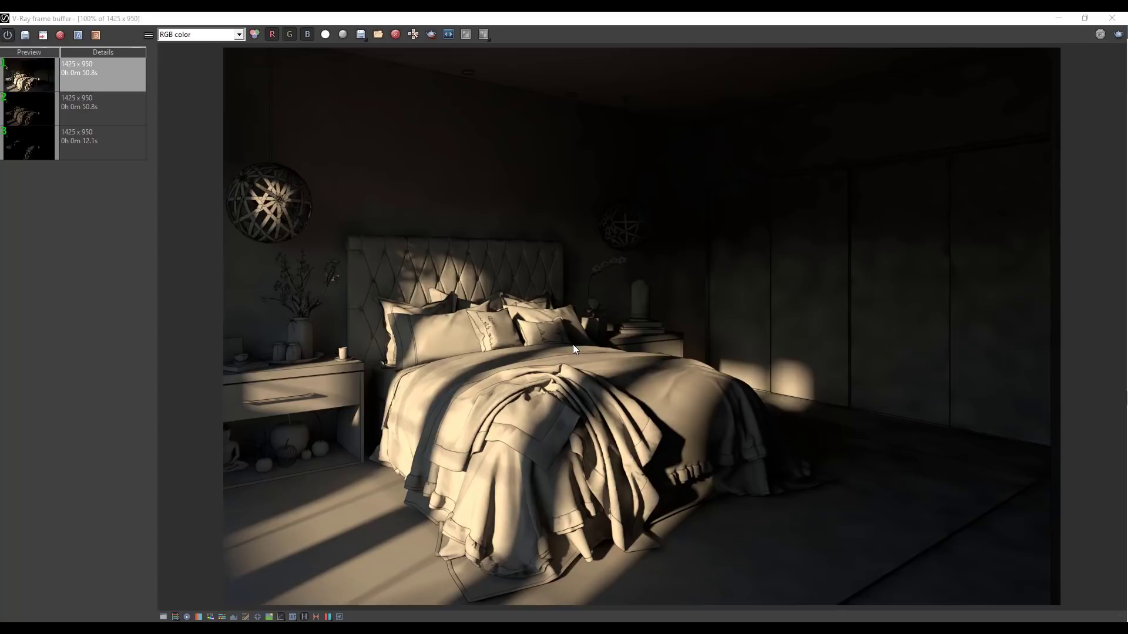
# View the render's Denoiser channel and save the render into the history
pyautogui.scroll(1, 842, 383)
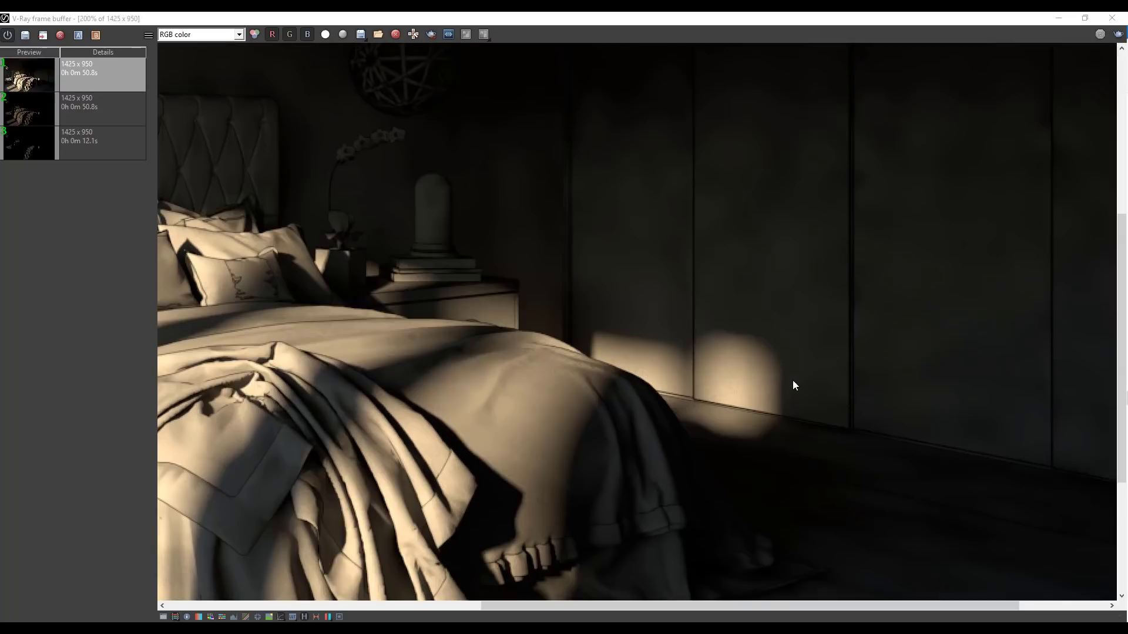
pyautogui.scroll(-1, 792, 385)
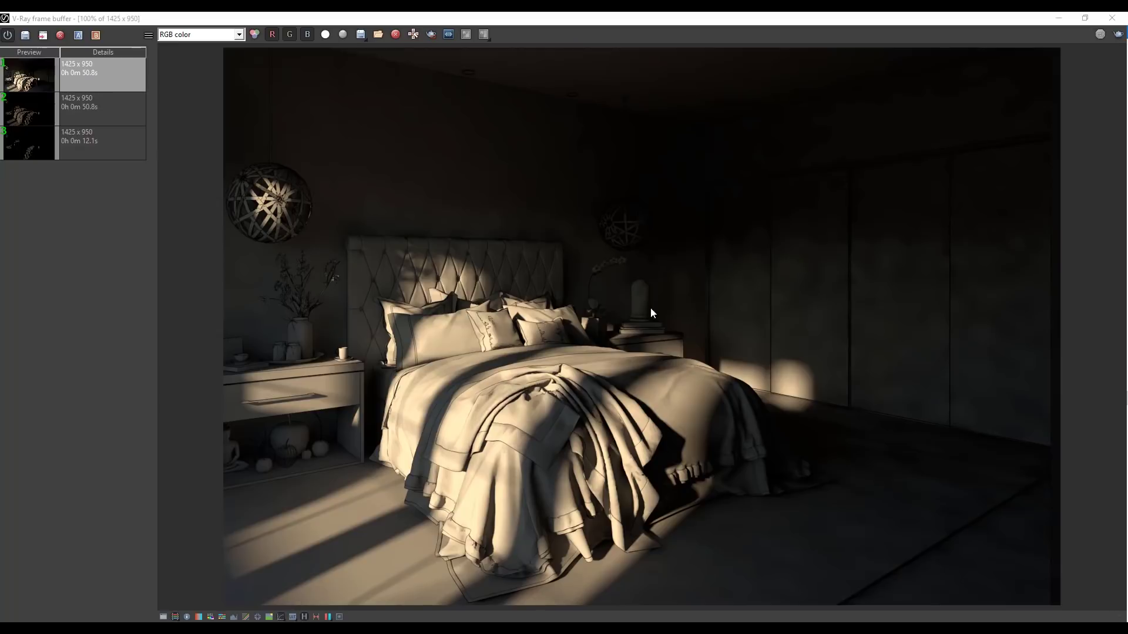
pyautogui.click(223, 34)
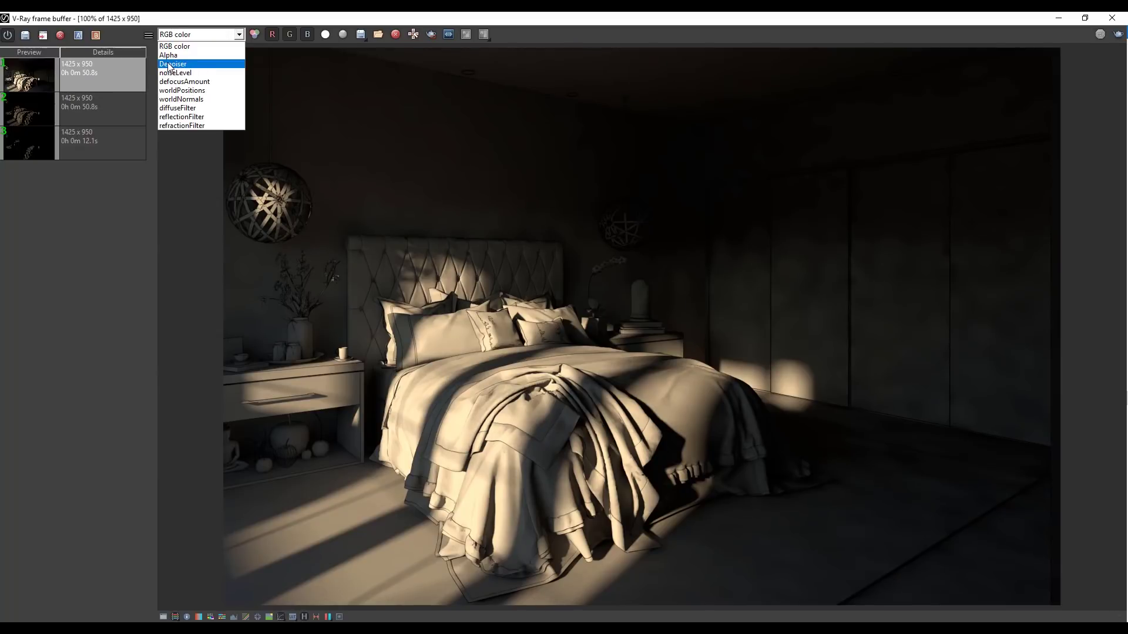
pyautogui.click(172, 38)
pyautogui.click(175, 65)
pyautogui.scroll(2, 765, 396)
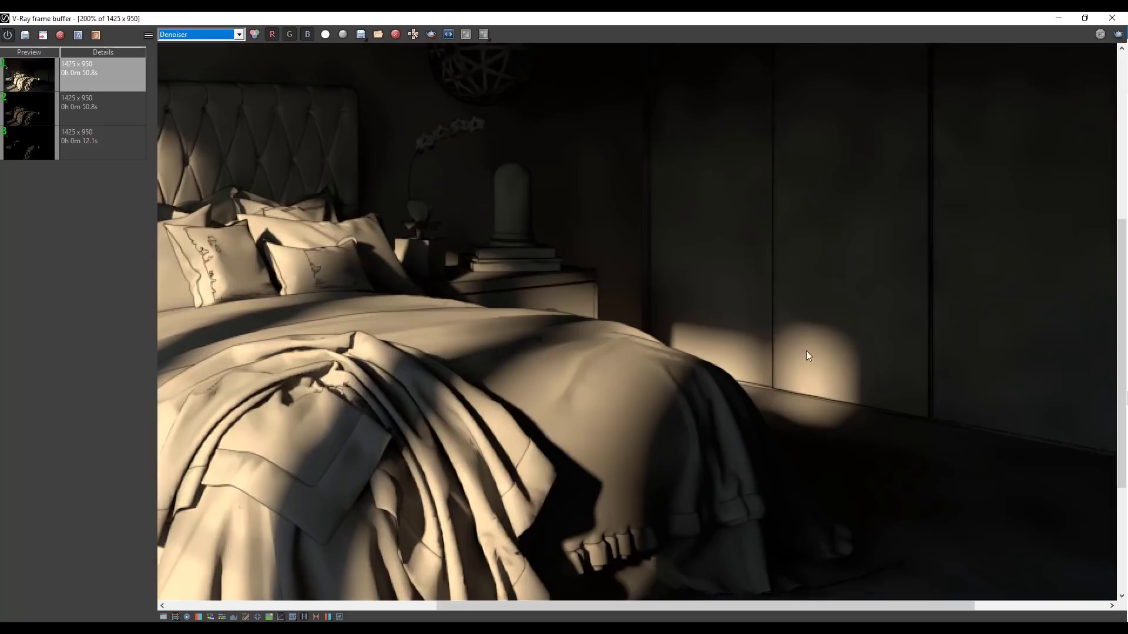
pyautogui.scroll(-2, 806, 351)
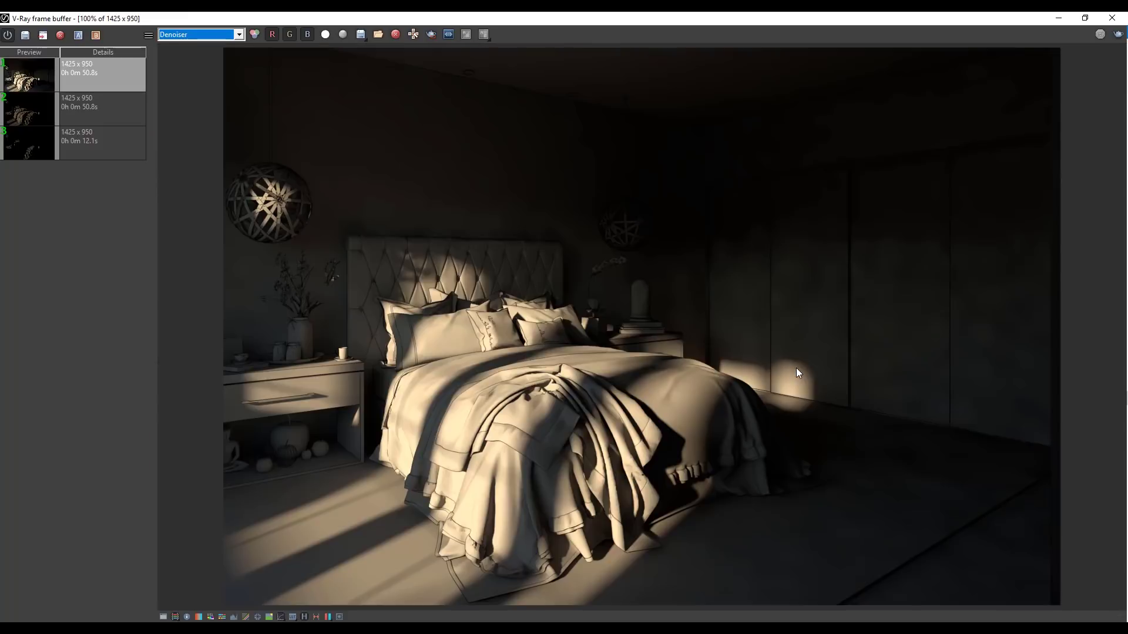
pyautogui.click(22, 35)
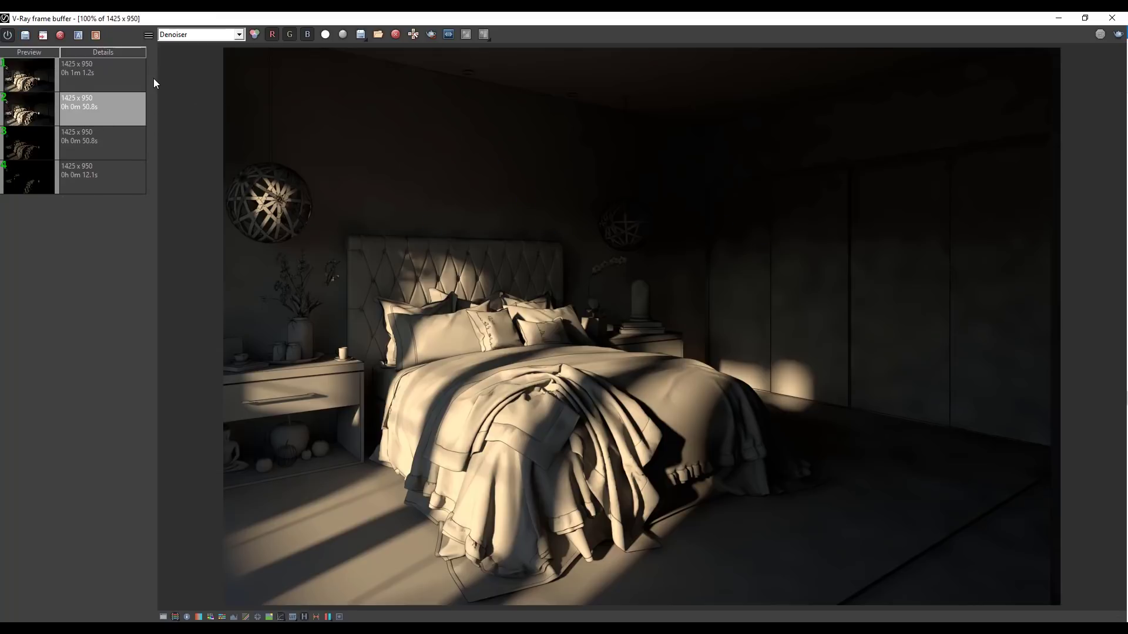
# A/B compare the previous and newest renders in RGB color, then close the frame buffer
pyautogui.click(91, 85)
pyautogui.click(78, 34)
pyautogui.click(87, 84)
pyautogui.click(95, 36)
pyautogui.moveTo(227, 59)
pyautogui.mouseDown()
pyautogui.moveTo(662, 103)
pyautogui.moveTo(262, 109)
pyautogui.moveTo(608, 117)
pyautogui.mouseUp()
pyautogui.click(206, 36)
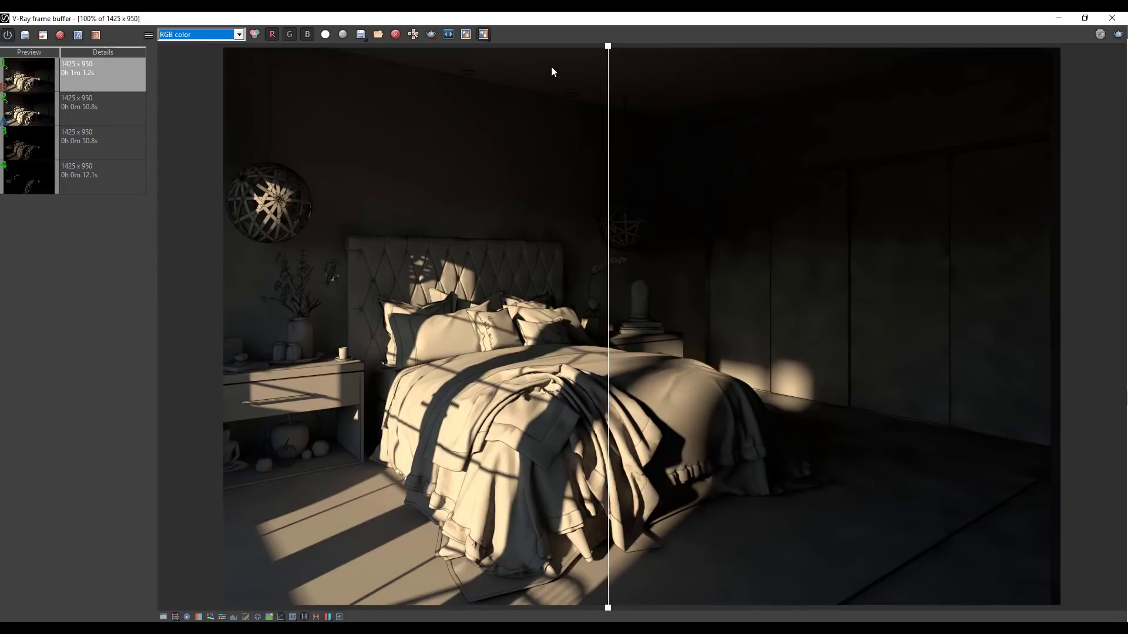
pyautogui.moveTo(613, 48); pyautogui.dragTo(854, 94)
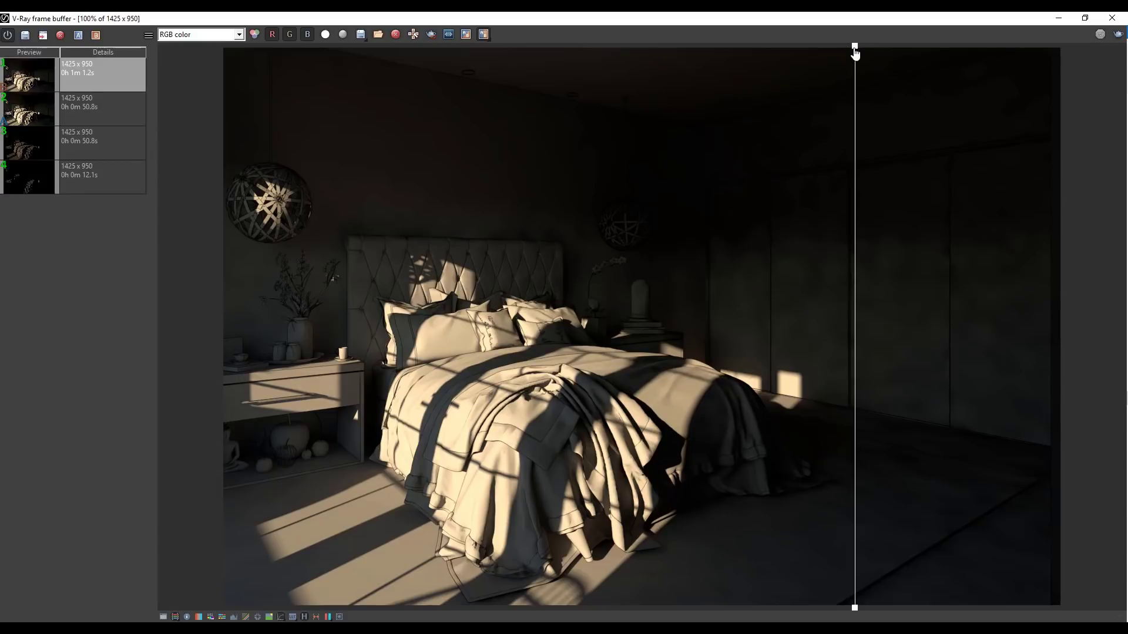
pyautogui.moveTo(855, 53)
pyautogui.mouseDown()
pyautogui.moveTo(233, 123)
pyautogui.moveTo(804, 156)
pyautogui.mouseUp()
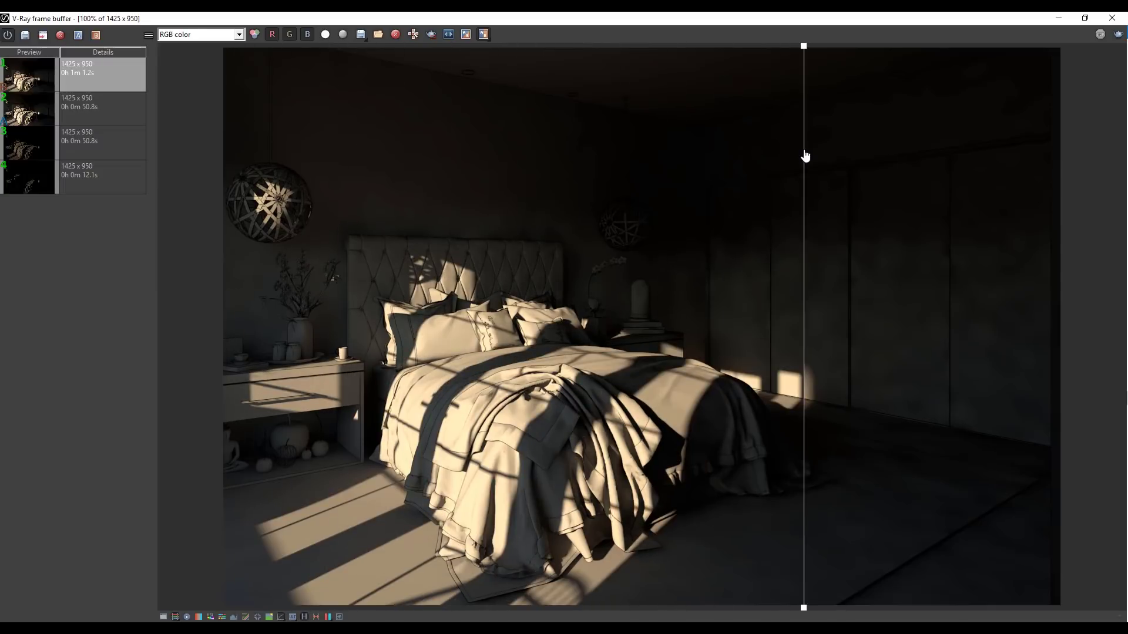
pyautogui.click(1105, 19)
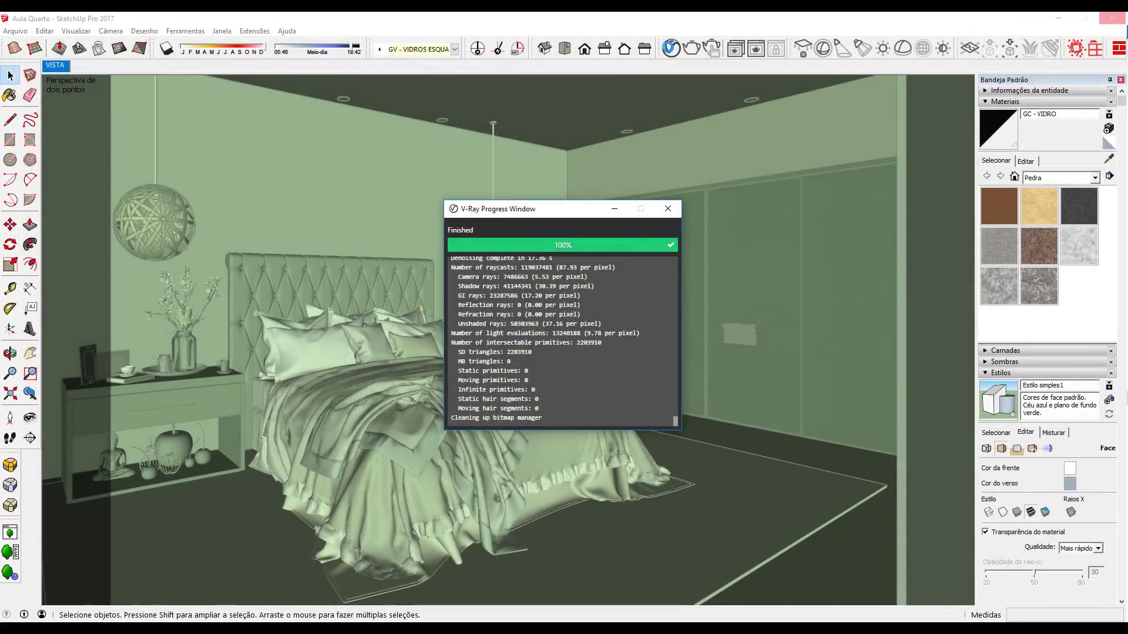
# Close the render progress report to view the new 58.0 s render
pyautogui.click(668, 209)
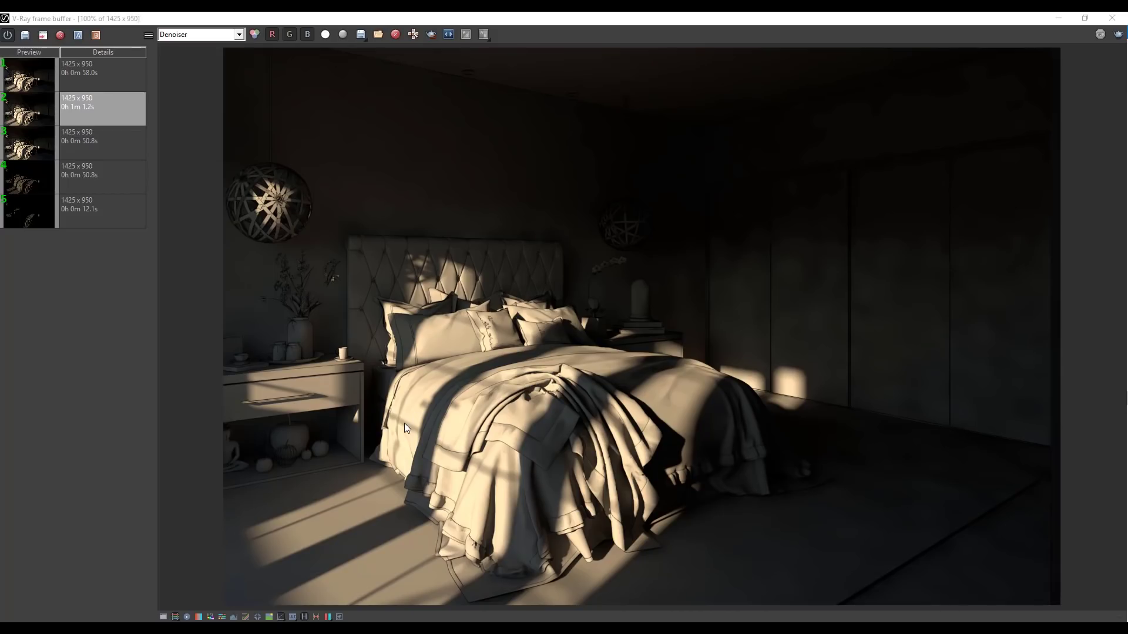
pyautogui.scroll(1, 404, 423)
pyautogui.scroll(-1, 350, 410)
# A/B compare the 1m 1.2s render with the 58.0 s render, then turn comparison off
pyautogui.click(78, 34)
pyautogui.click(99, 73)
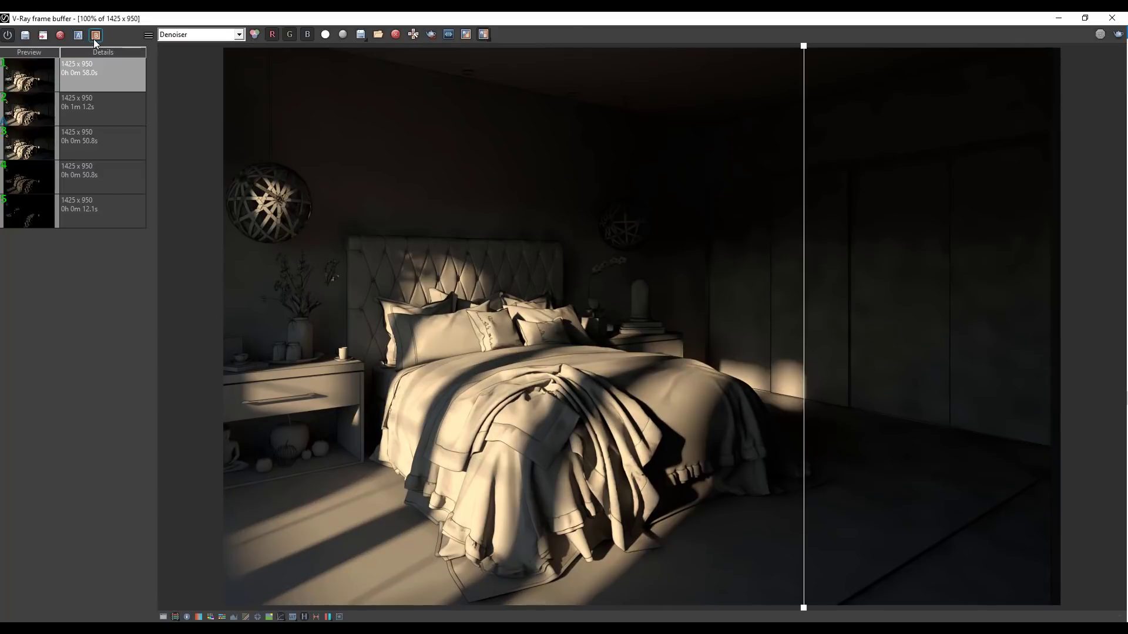
pyautogui.click(95, 36)
pyautogui.moveTo(803, 47)
pyautogui.mouseDown()
pyautogui.moveTo(243, 122)
pyautogui.moveTo(440, 148)
pyautogui.mouseUp()
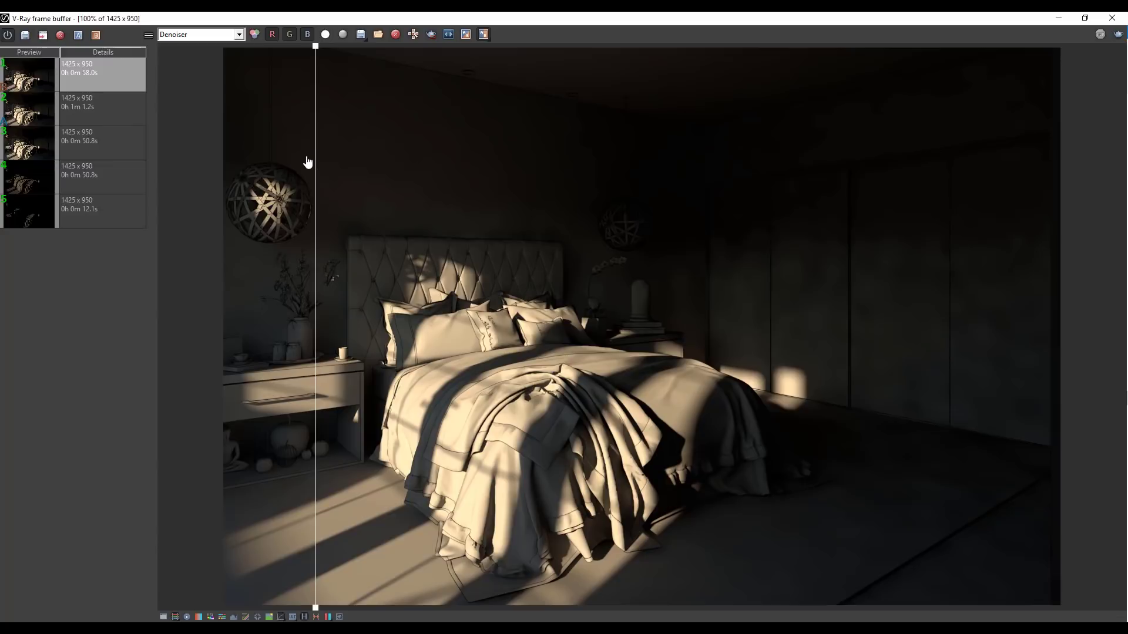
pyautogui.moveTo(440, 148); pyautogui.dragTo(245, 172)
pyautogui.click(481, 35)
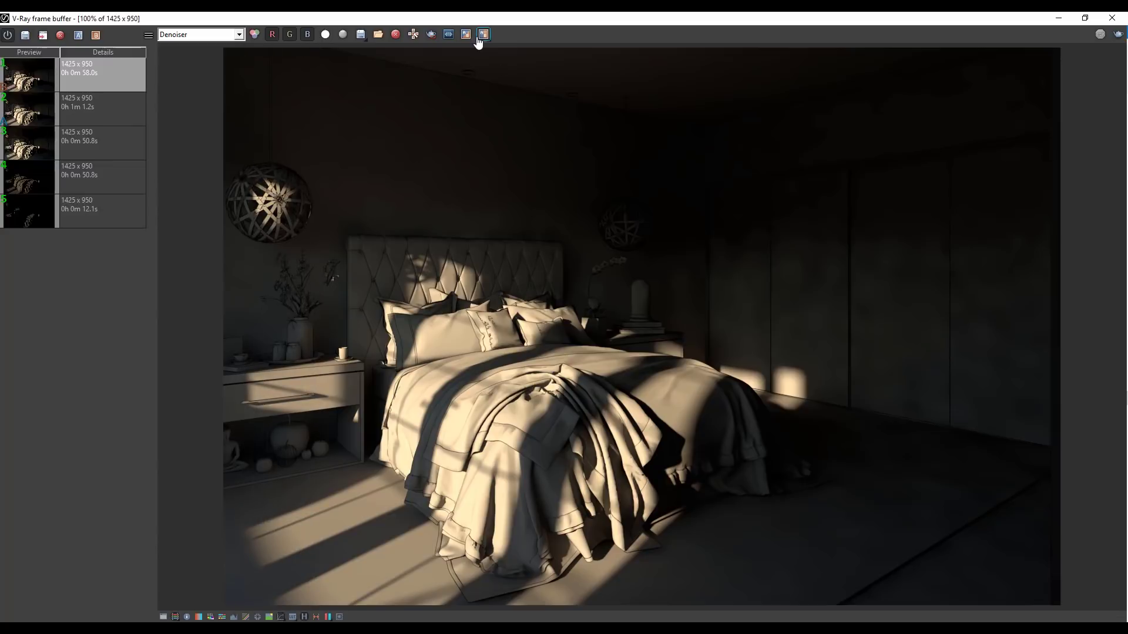
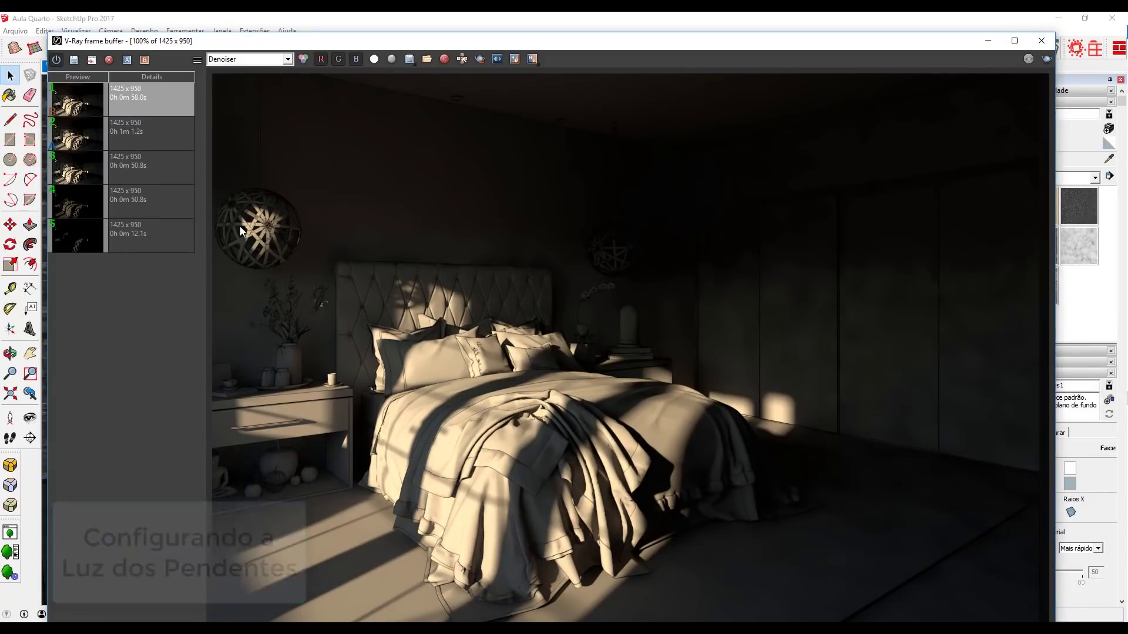
# Zoom in the frame buffer to inspect the pendant, then close the render window
pyautogui.scroll(2, 239, 227)
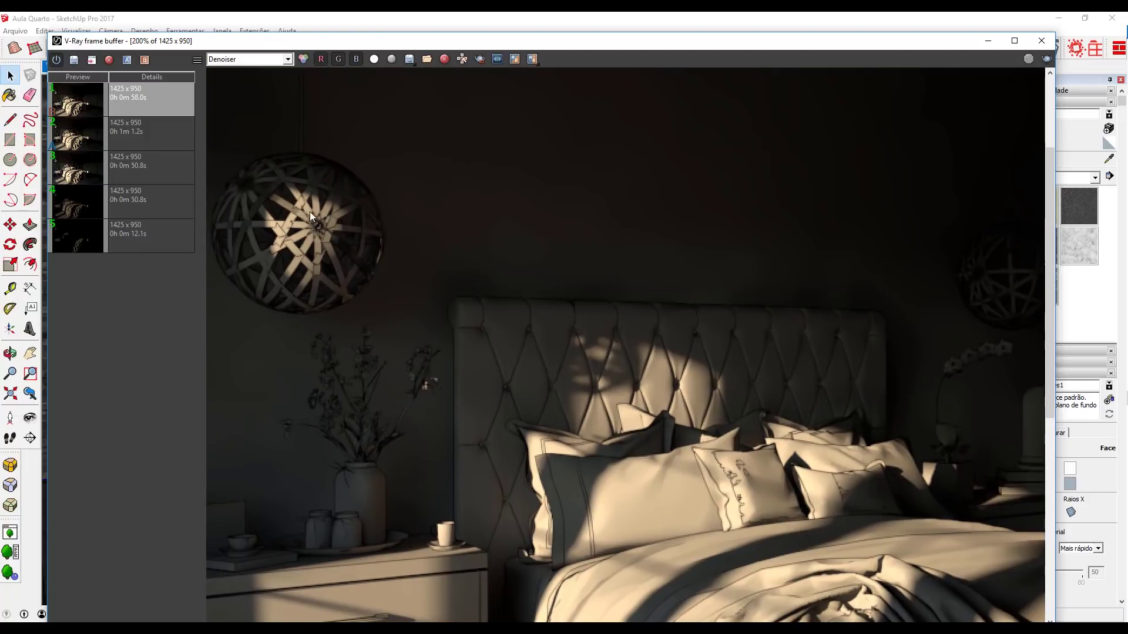
pyautogui.scroll(-2, 310, 215)
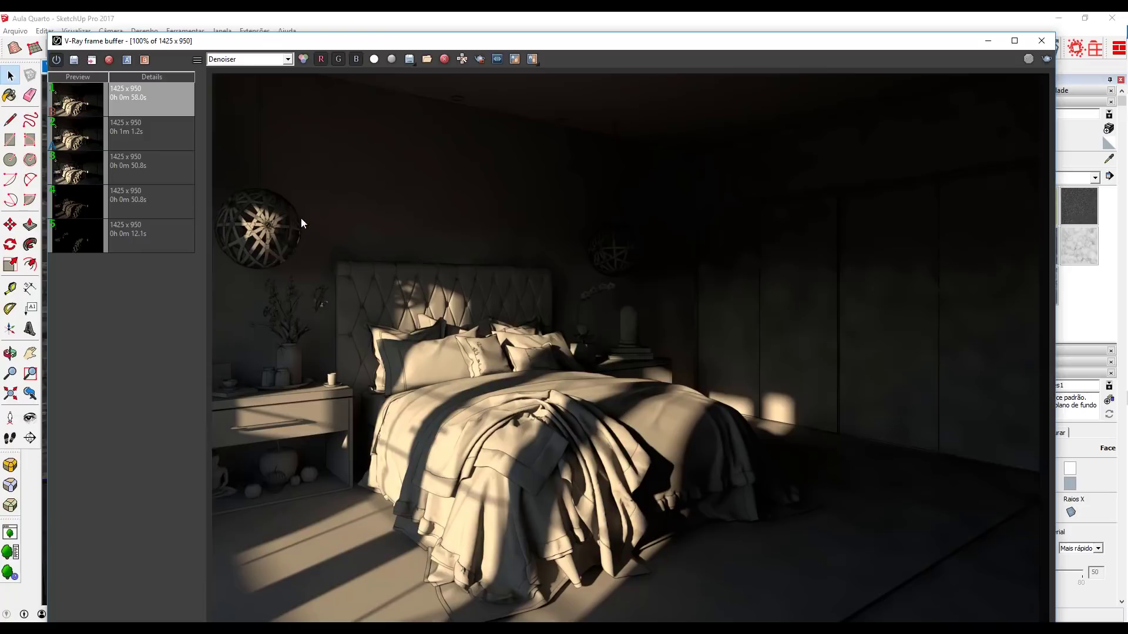
pyautogui.click(1041, 41)
pyautogui.moveTo(458, 235)
pyautogui.mouseDown(button='middle')
pyautogui.moveTo(491, 236)
pyautogui.moveTo(484, 214)
pyautogui.mouseUp(button='middle')
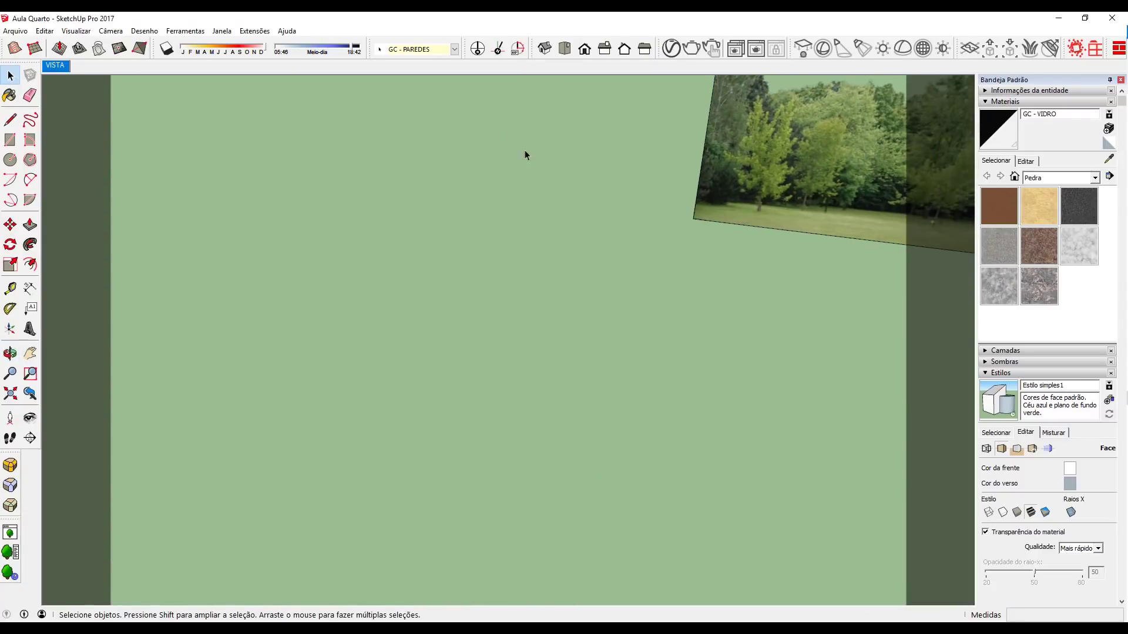
# From the VISTA scene, zoom to the right woven pendant lamp and open it for editing in isolation
pyautogui.click(55, 67)
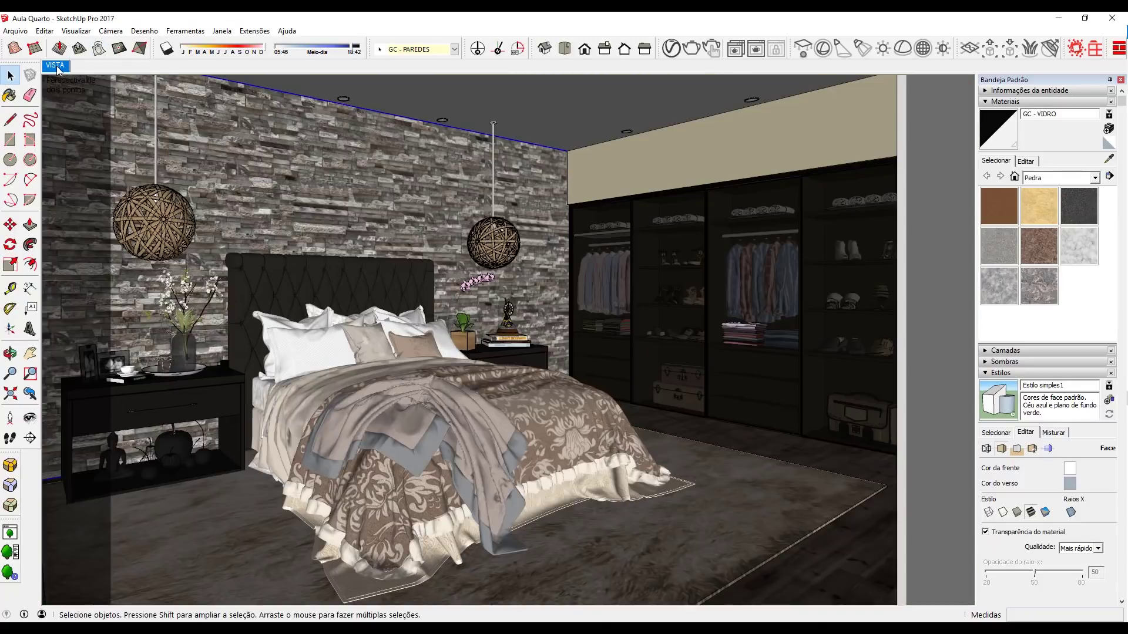
pyautogui.scroll(3, 388, 322)
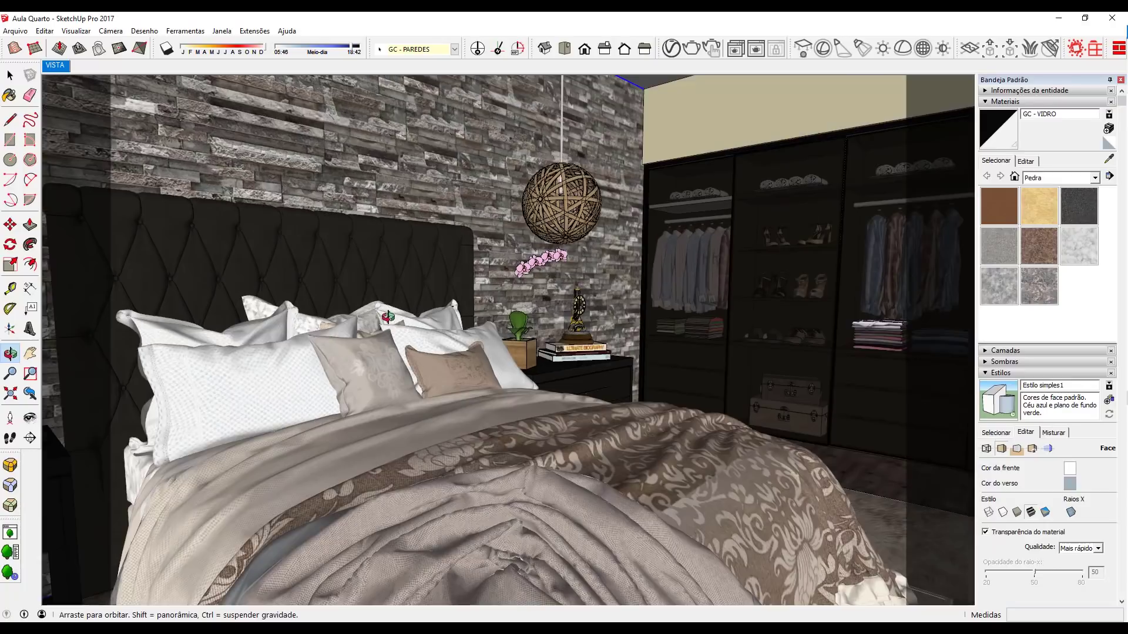
pyautogui.scroll(3, 563, 185)
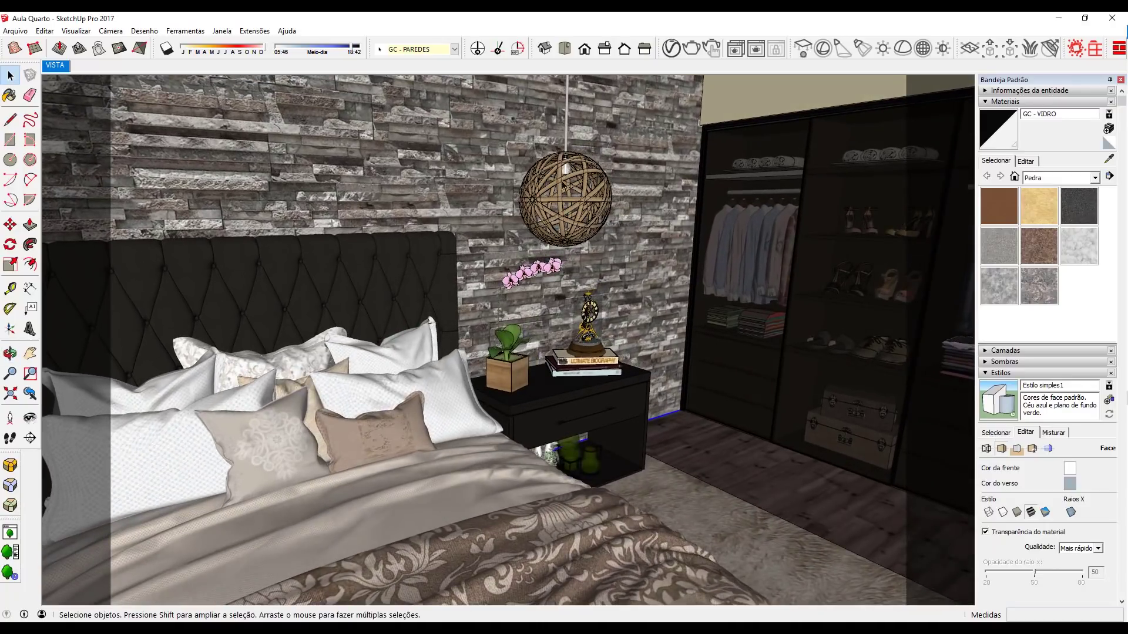
pyautogui.doubleClick(564, 183)
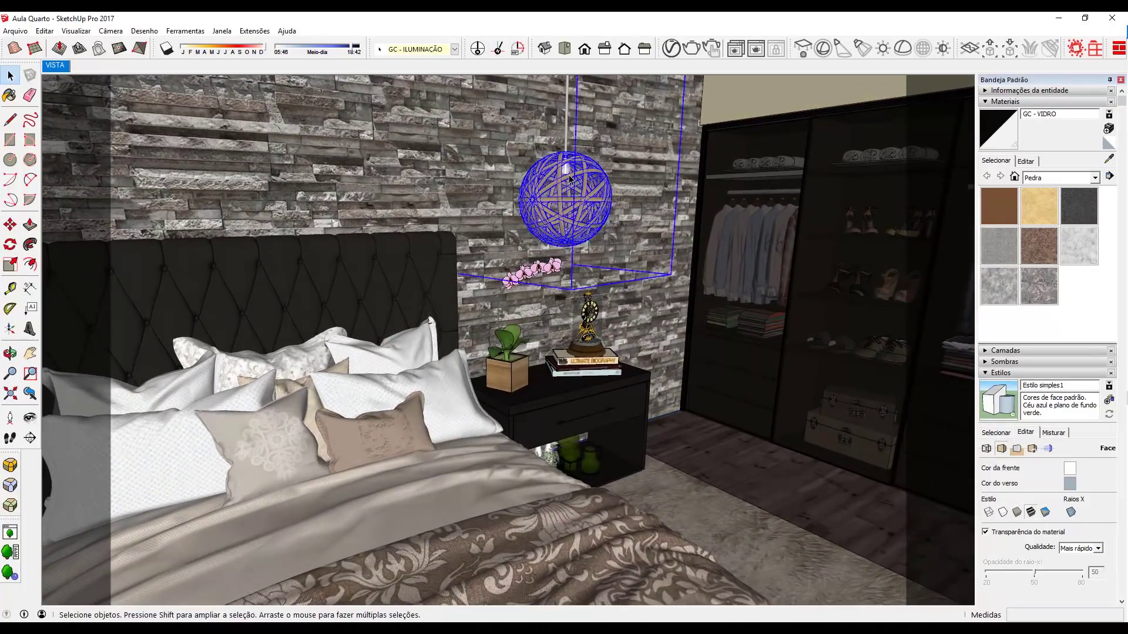
pyautogui.scroll(3, 558, 235)
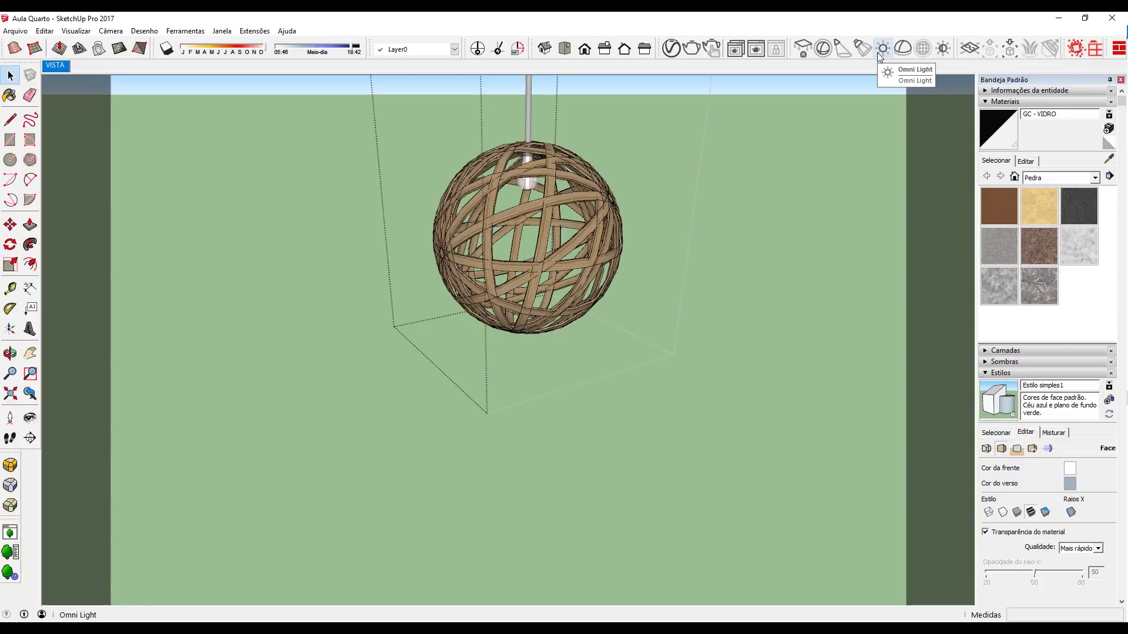
# Place a V-Ray omni light inside the right pendant lamp's sphere
pyautogui.click(883, 50)
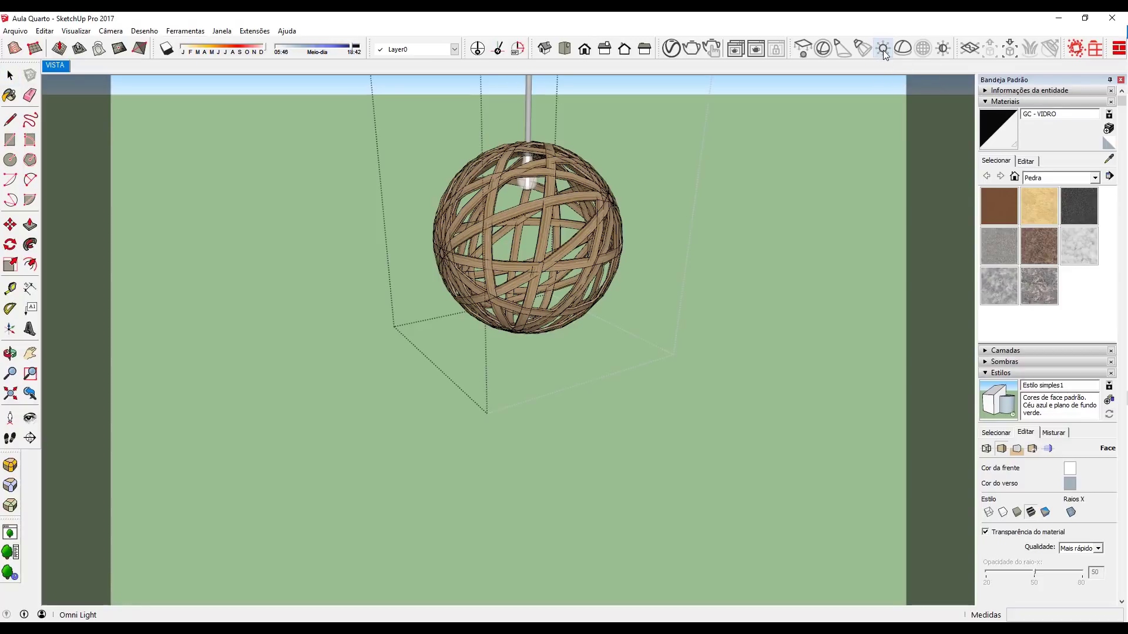
pyautogui.moveTo(529, 253)
pyautogui.mouseDown(button='middle')
pyautogui.moveTo(555, 274)
pyautogui.moveTo(521, 182)
pyautogui.mouseUp(button='middle')
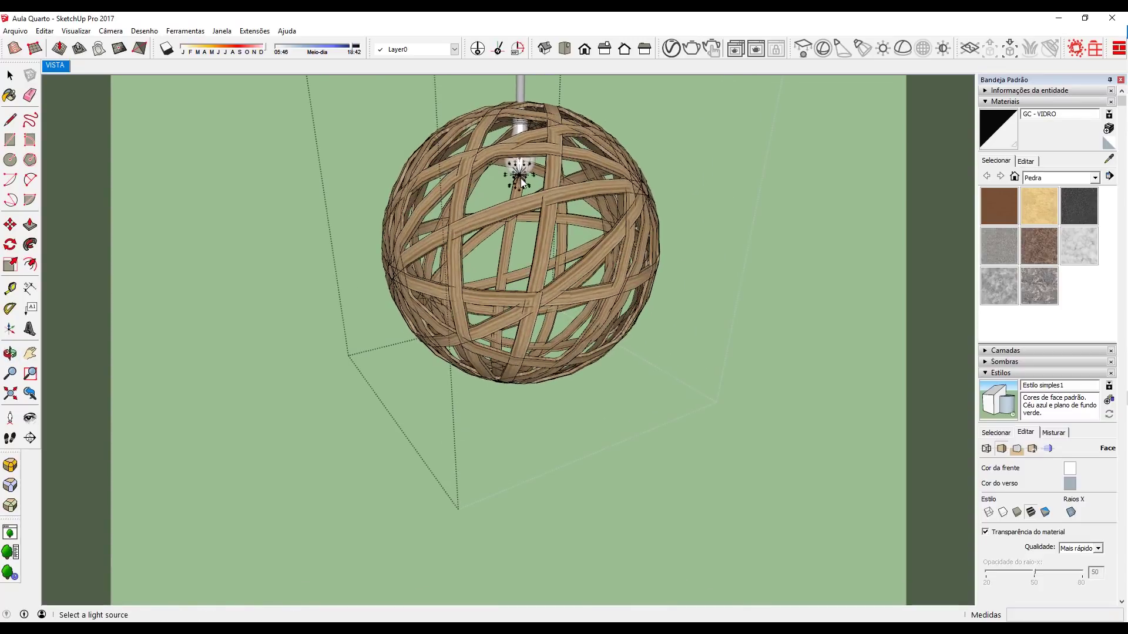
pyautogui.click(521, 182)
pyautogui.scroll(2, 521, 183)
pyautogui.scroll(2, 522, 182)
pyautogui.scroll(2, 521, 182)
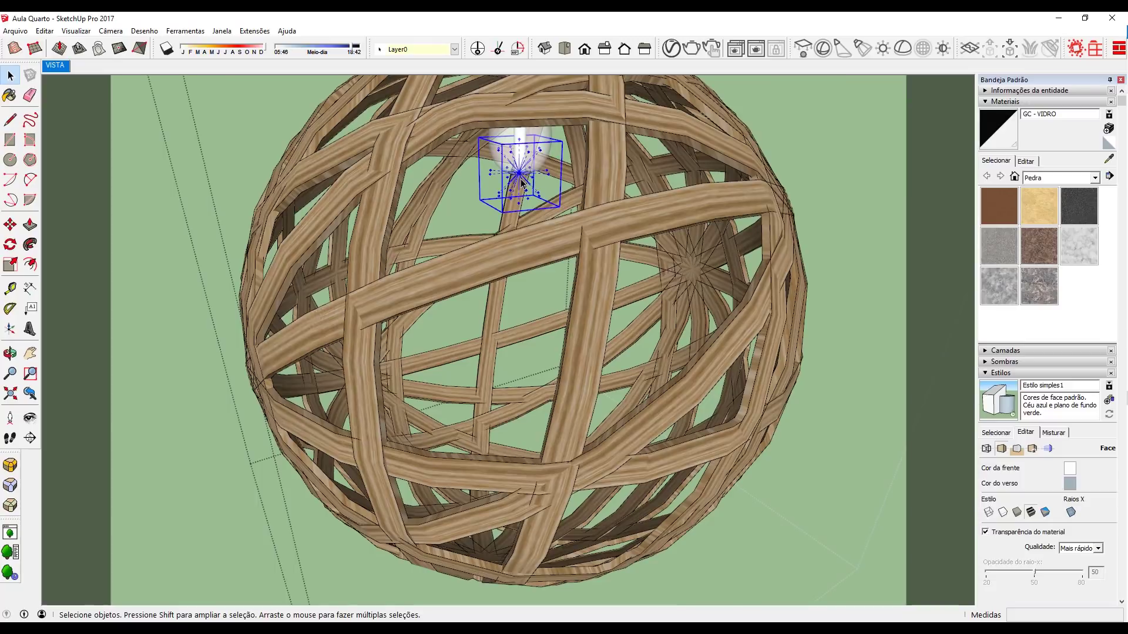
# Move the omni light down along the blue axis to the sphere's centre, then return to the VISTA view
pyautogui.press('m')
pyautogui.click(520, 175)
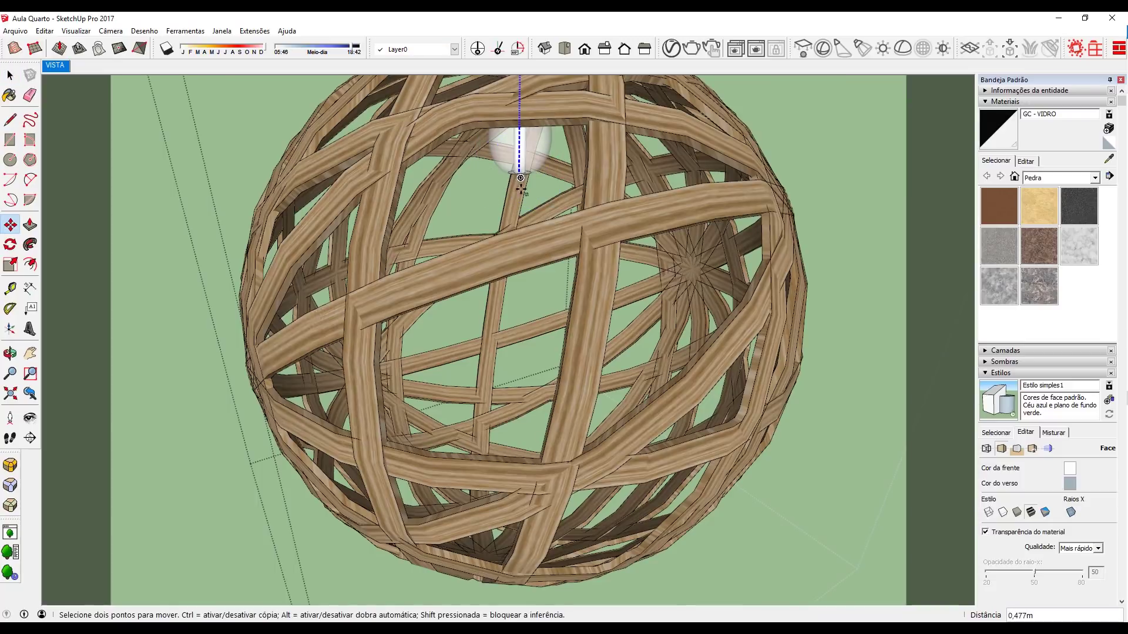
pyautogui.click(531, 296)
pyautogui.moveTo(530, 295); pyautogui.dragTo(500, 194, button='middle')
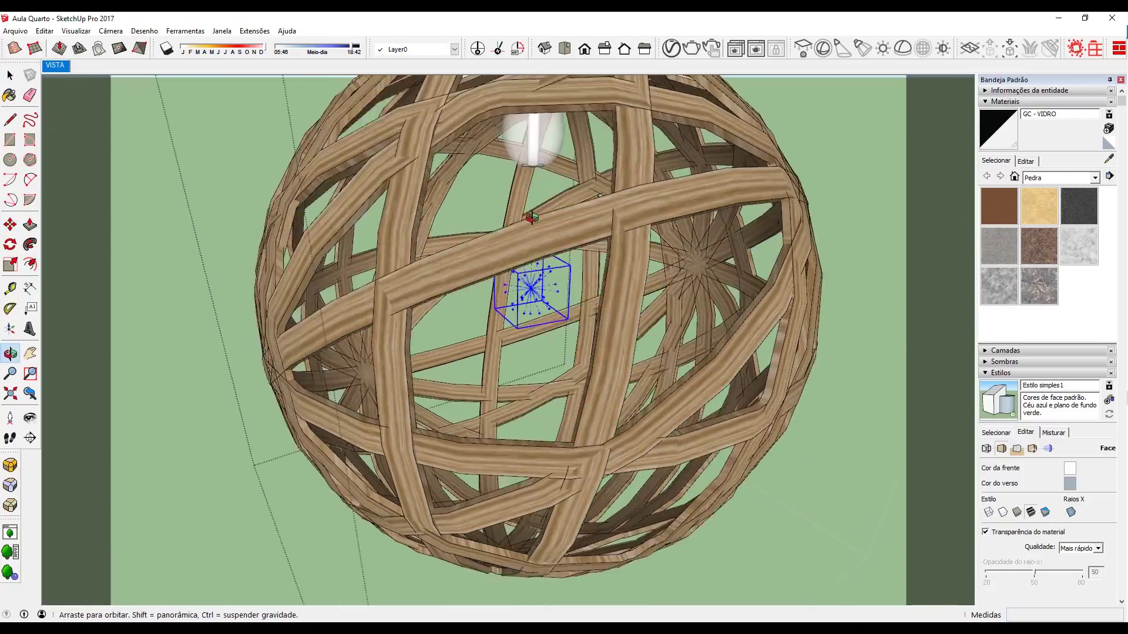
pyautogui.press('space')
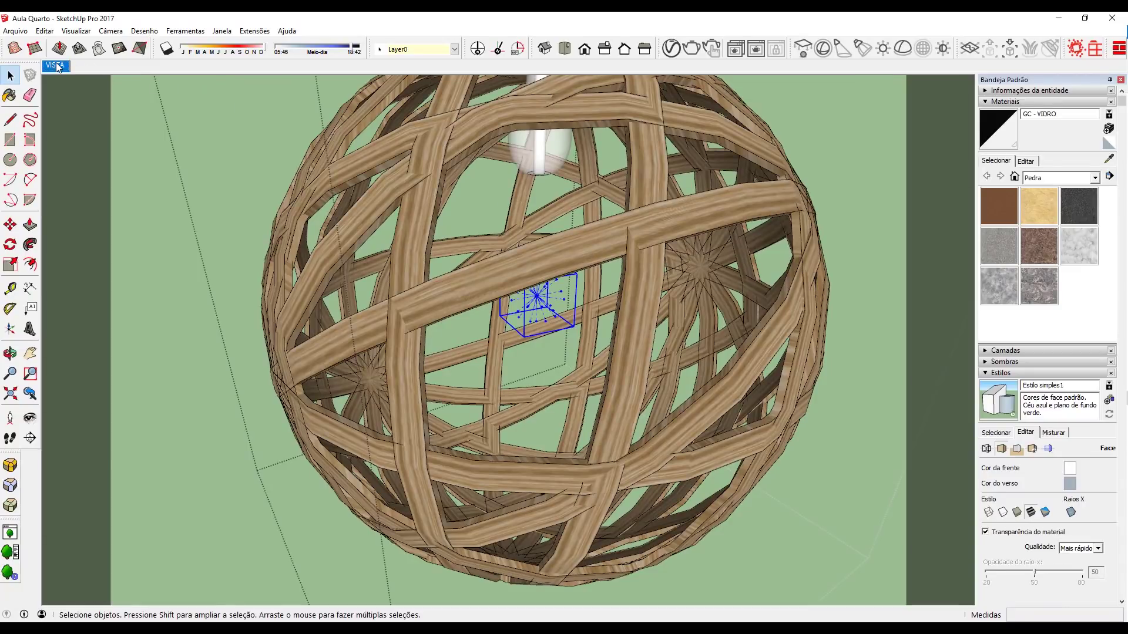
pyautogui.click(55, 64)
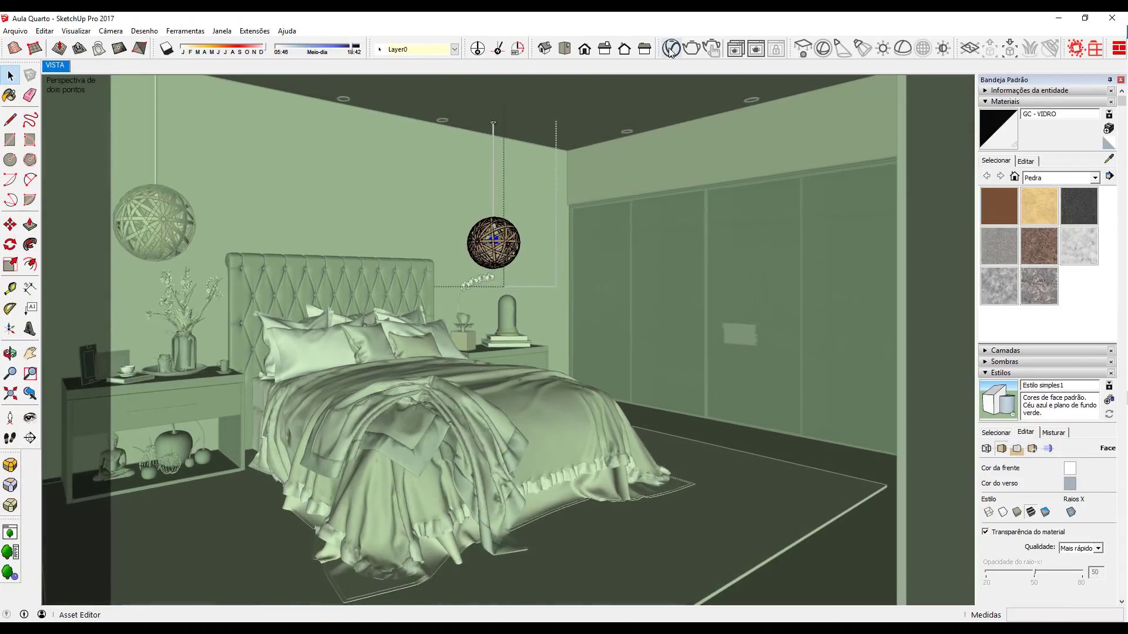
# Rename the omni light to 'Luz - Pendentes' in the V-Ray Asset Editor
pyautogui.click(671, 50)
pyautogui.doubleClick(491, 100)
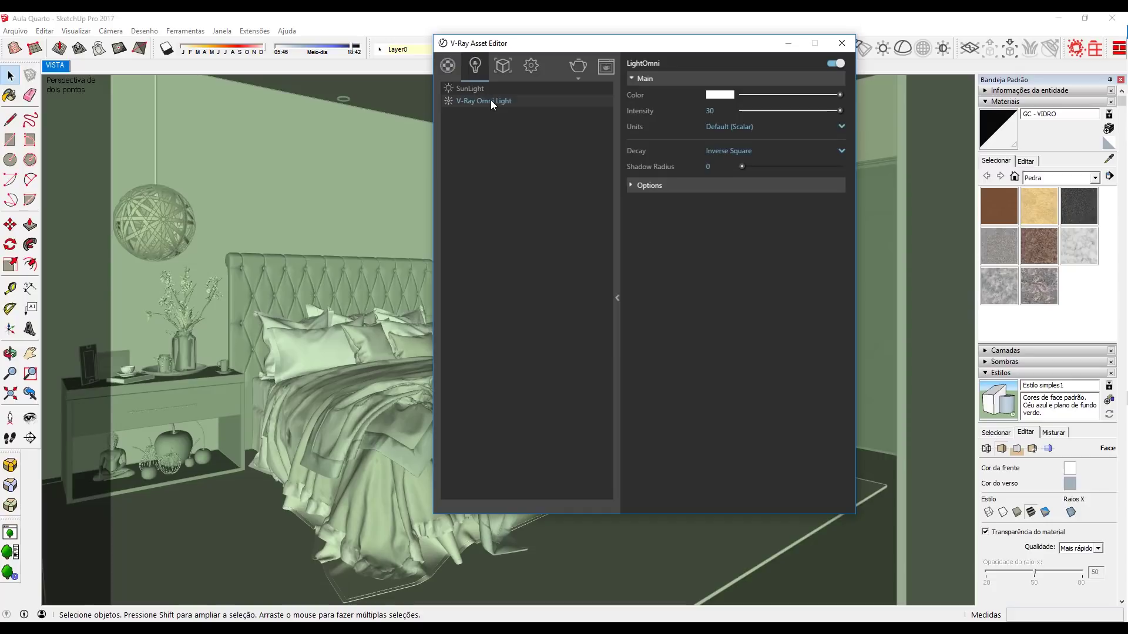
pyautogui.write('Luz - ')
pyautogui.write('Pend')
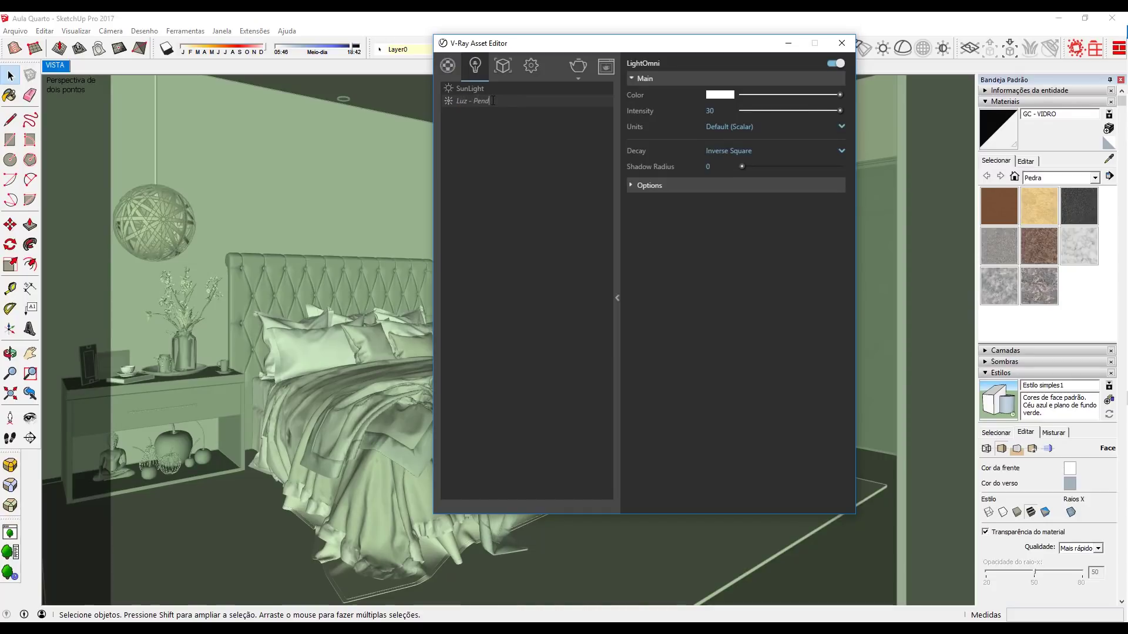
pyautogui.write('entes')
pyautogui.press('Return')
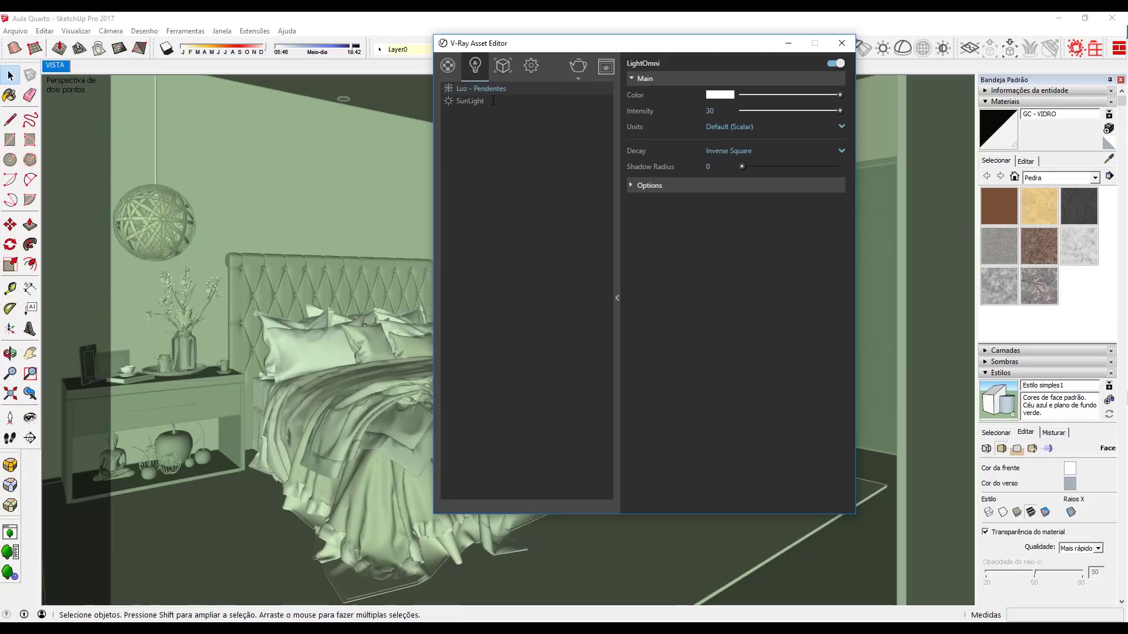
# Give the pendant light a warm yellow colour
pyautogui.click(714, 95)
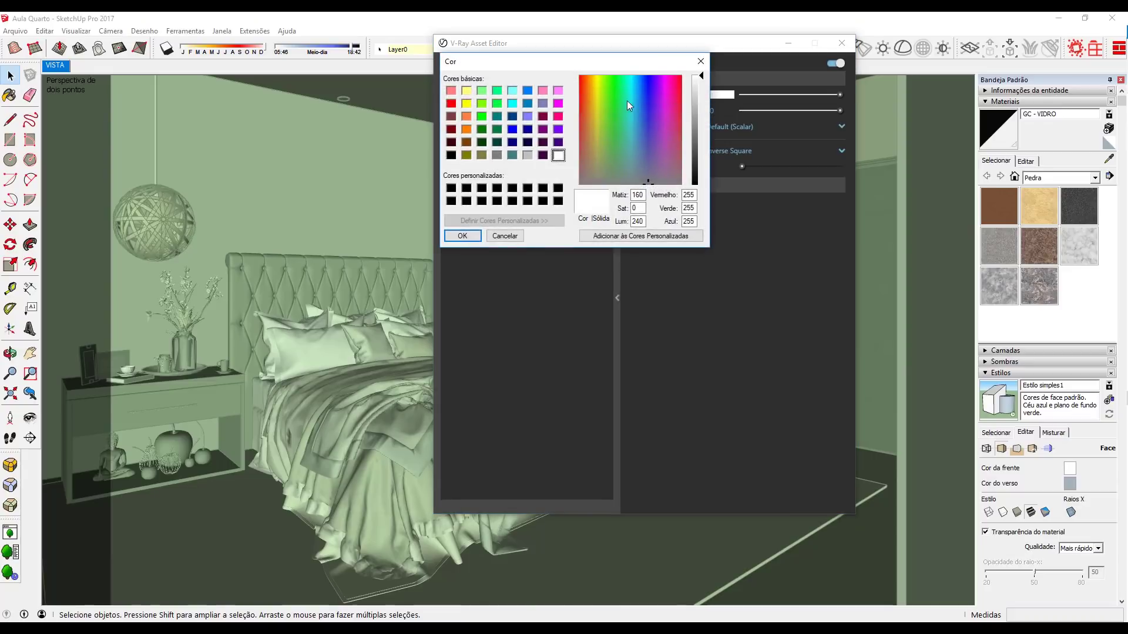
pyautogui.moveTo(627, 105); pyautogui.dragTo(594, 98)
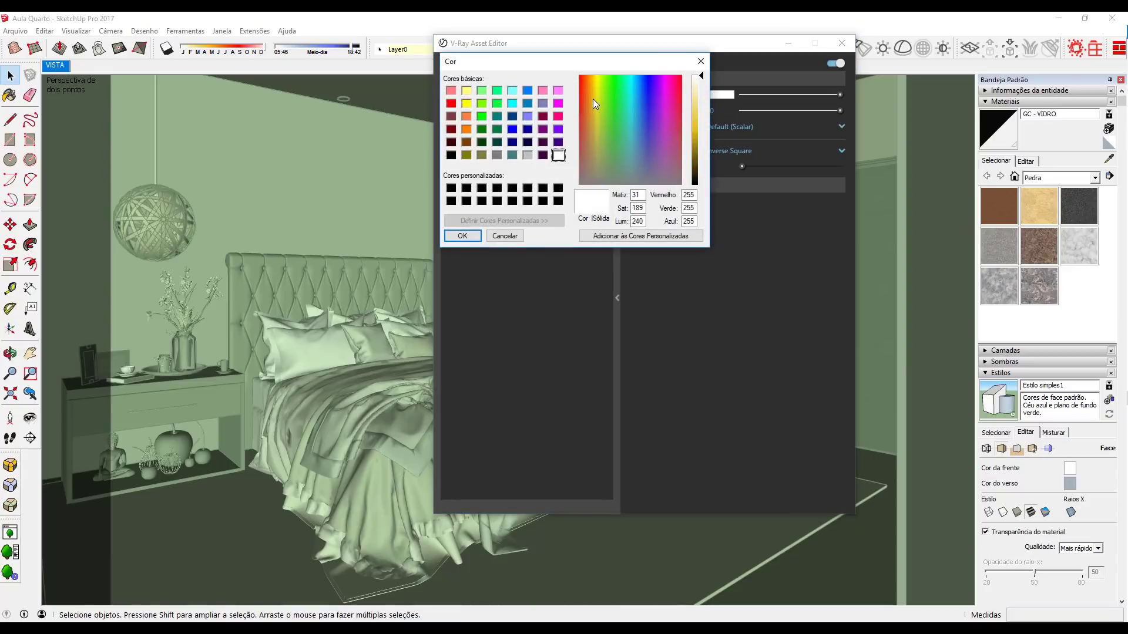
pyautogui.click(693, 107)
pyautogui.click(462, 235)
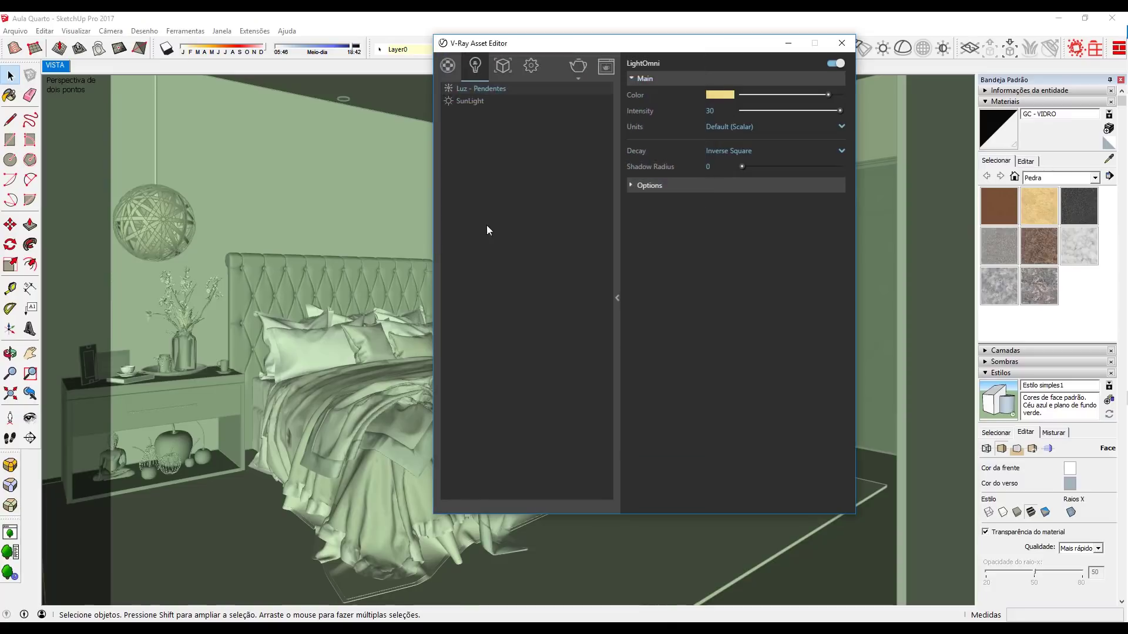
# Set the light intensity to 3000 with Inverse Square decay, then start a new render
pyautogui.click(725, 110)
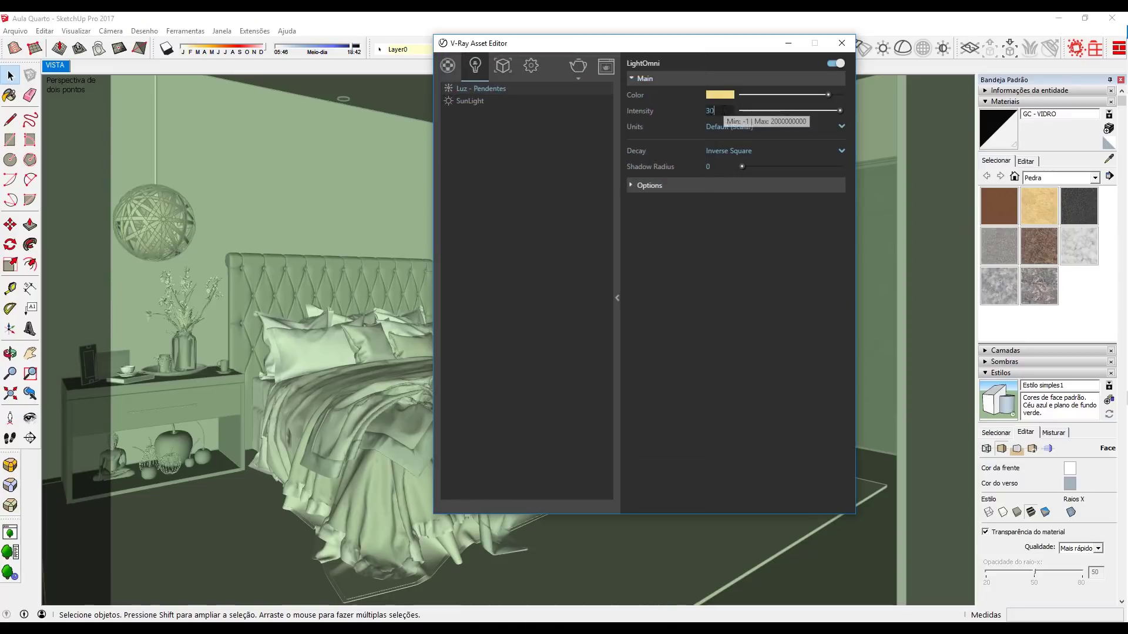
pyautogui.moveTo(724, 110); pyautogui.dragTo(674, 127)
pyautogui.click(716, 151)
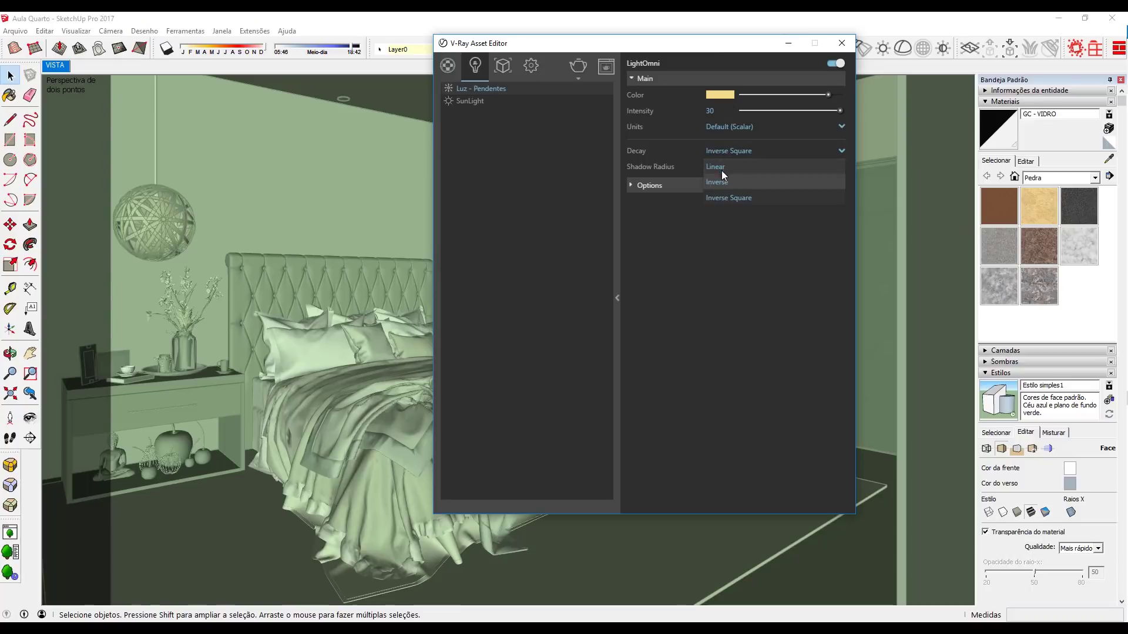
pyautogui.click(745, 197)
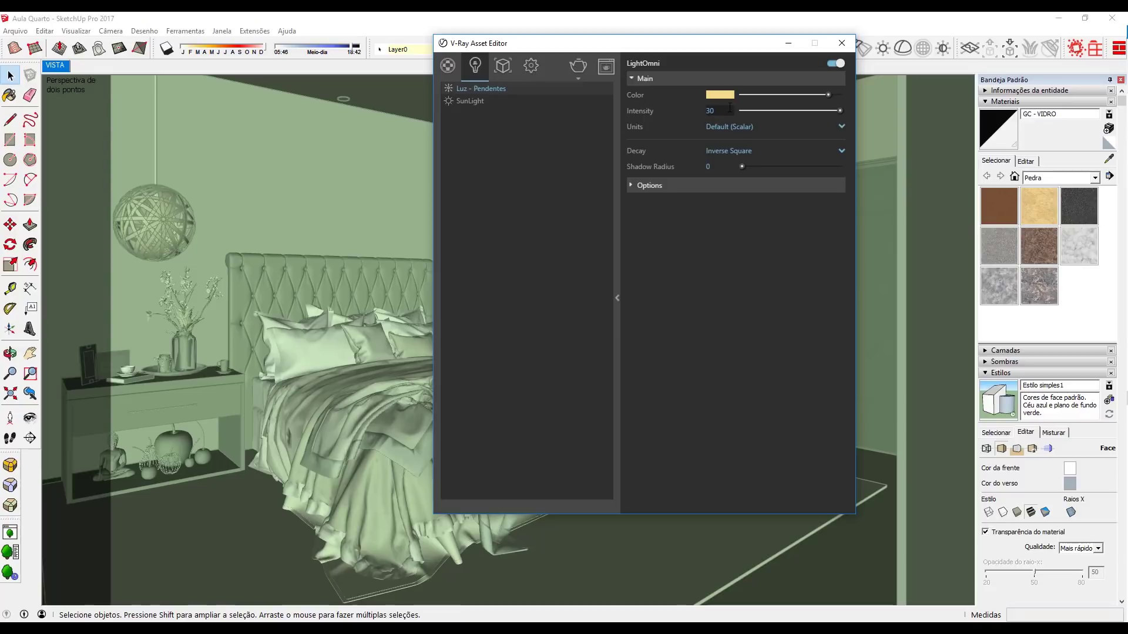
pyautogui.write('00')
pyautogui.press('Return')
pyautogui.click(842, 43)
pyautogui.click(755, 48)
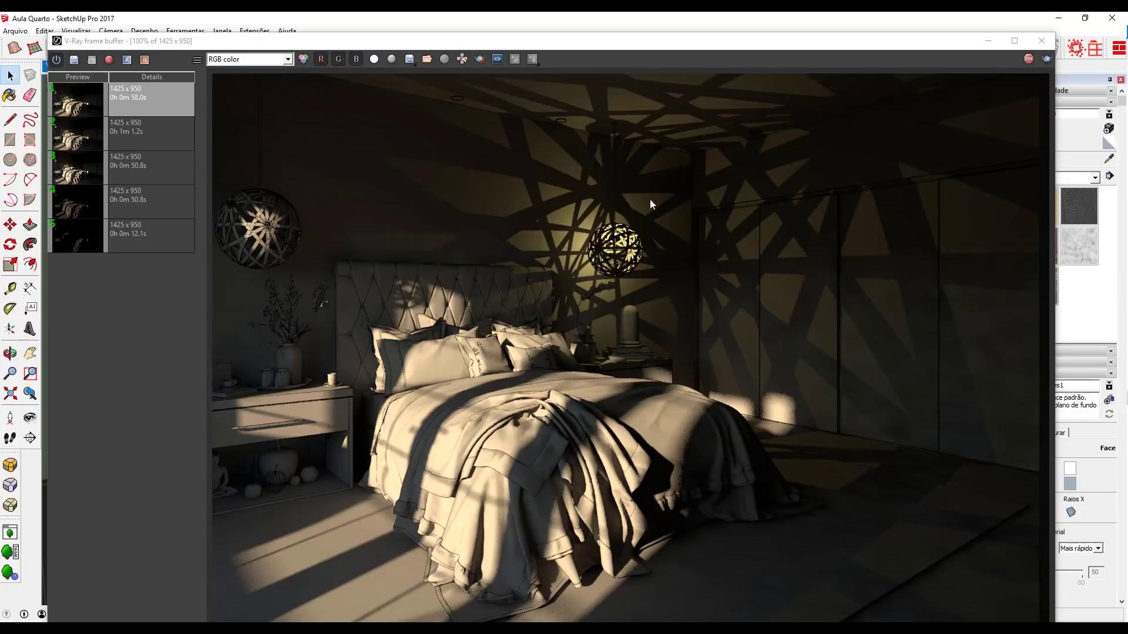
# Inspect the pendant's patterned shadows, stop the render and close the frame buffer
pyautogui.scroll(3, 615, 254)
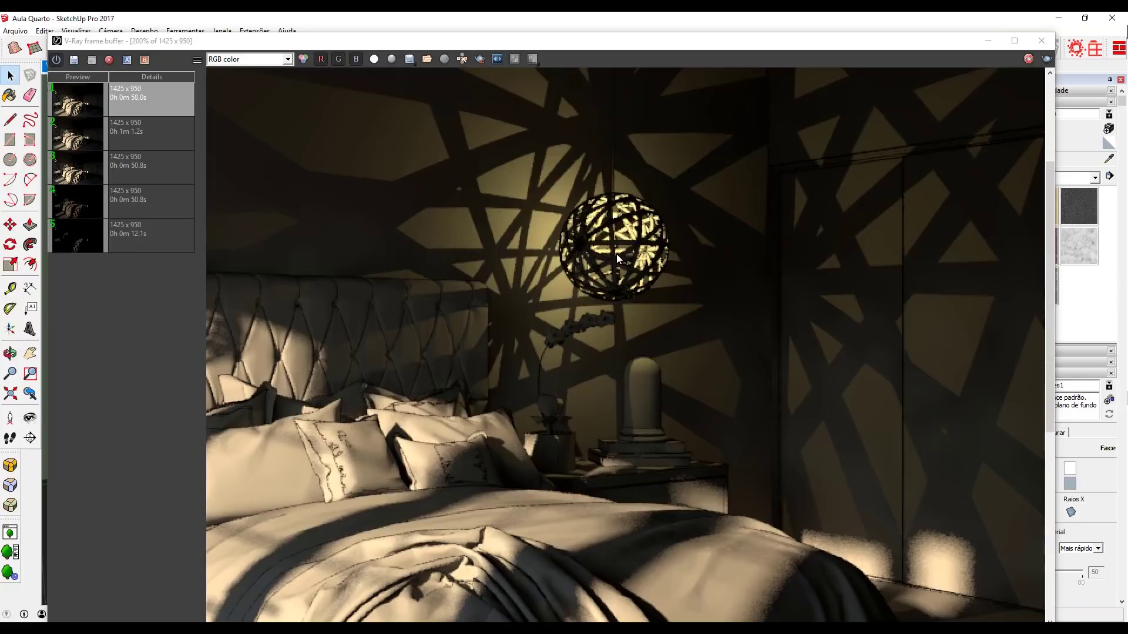
pyautogui.scroll(-3, 616, 254)
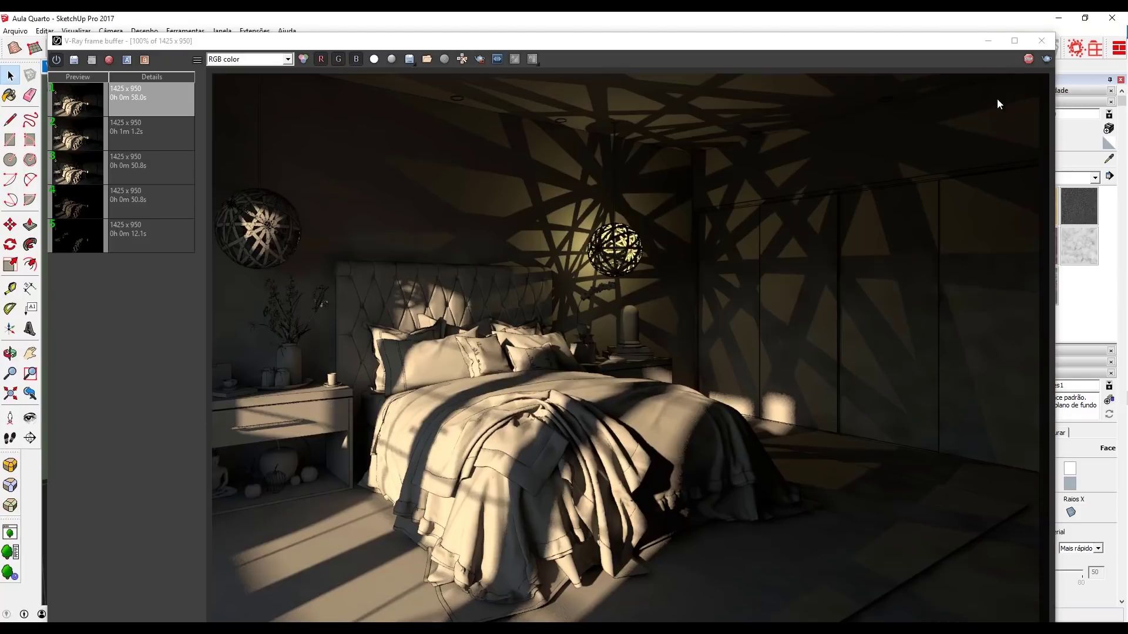
pyautogui.click(1029, 60)
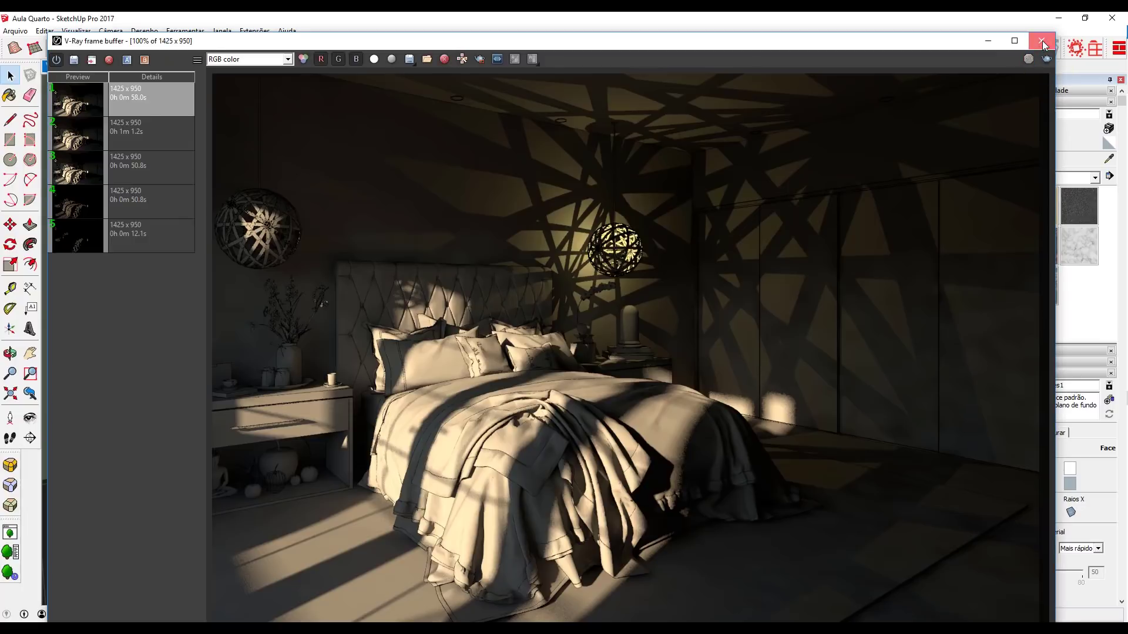
pyautogui.click(1043, 41)
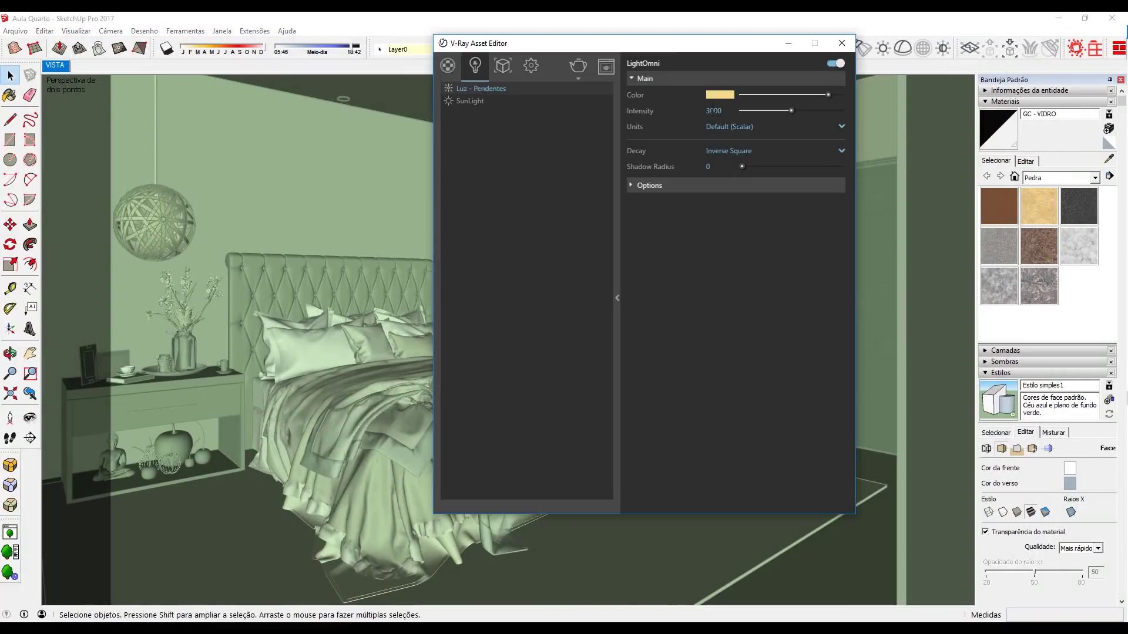
# Change the pendant light's intensity to 5000
pyautogui.doubleClick(712, 110)
pyautogui.write('4500')
pyautogui.press('BackSpace')
pyautogui.press('BackSpace')
pyautogui.press('BackSpace')
pyautogui.press('BackSpace')
pyautogui.write('5000')
pyautogui.press('Return')
# Change the light colour to a lighter tan and start a new render
pyautogui.click(713, 95)
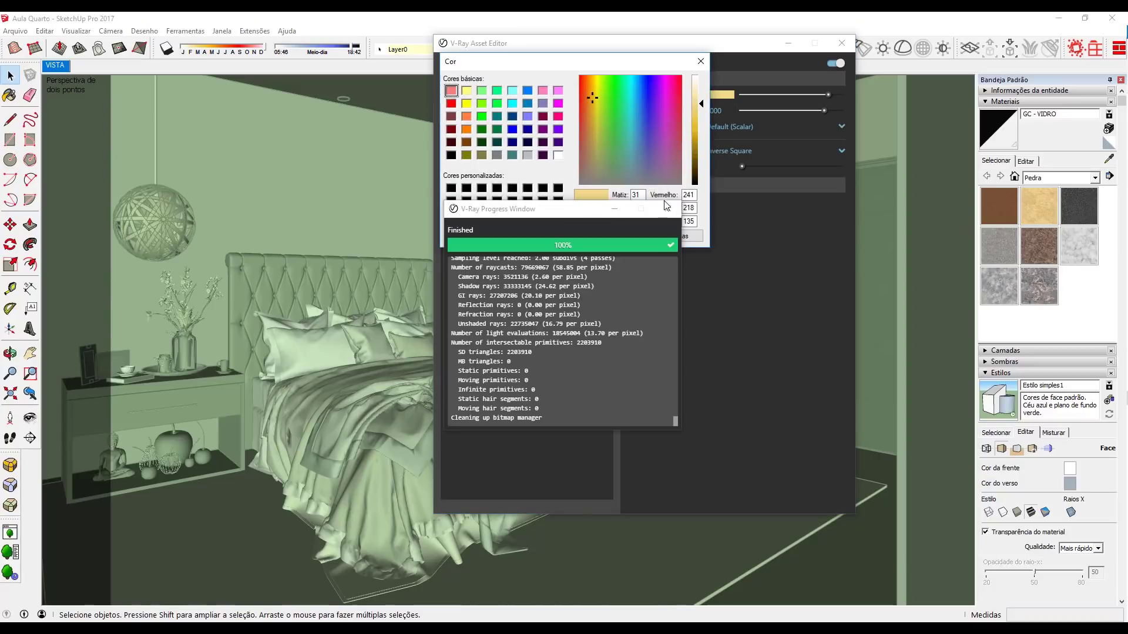
pyautogui.moveTo(587, 105); pyautogui.dragTo(589, 105)
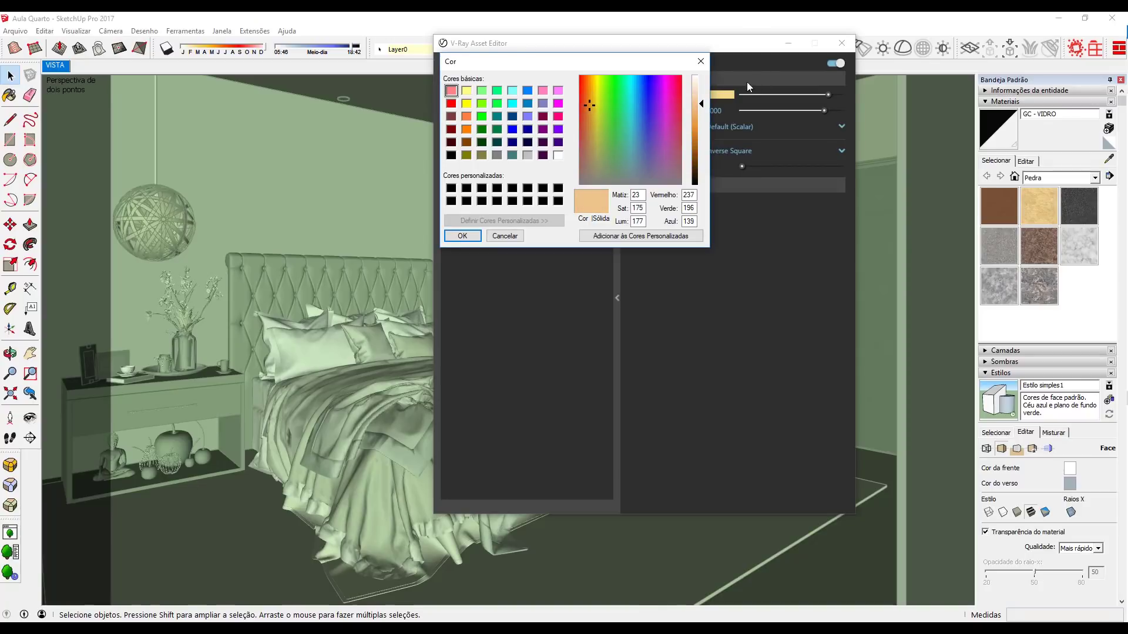
pyautogui.click(480, 235)
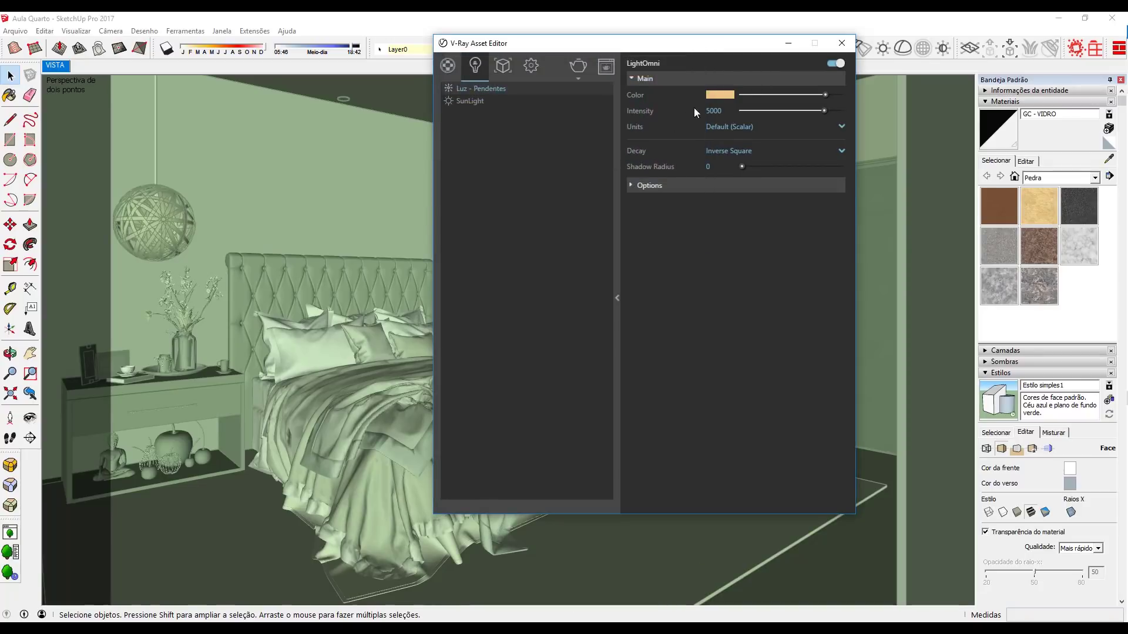
pyautogui.moveTo(725, 112); pyautogui.dragTo(679, 117)
pyautogui.click(784, 45)
pyautogui.click(753, 50)
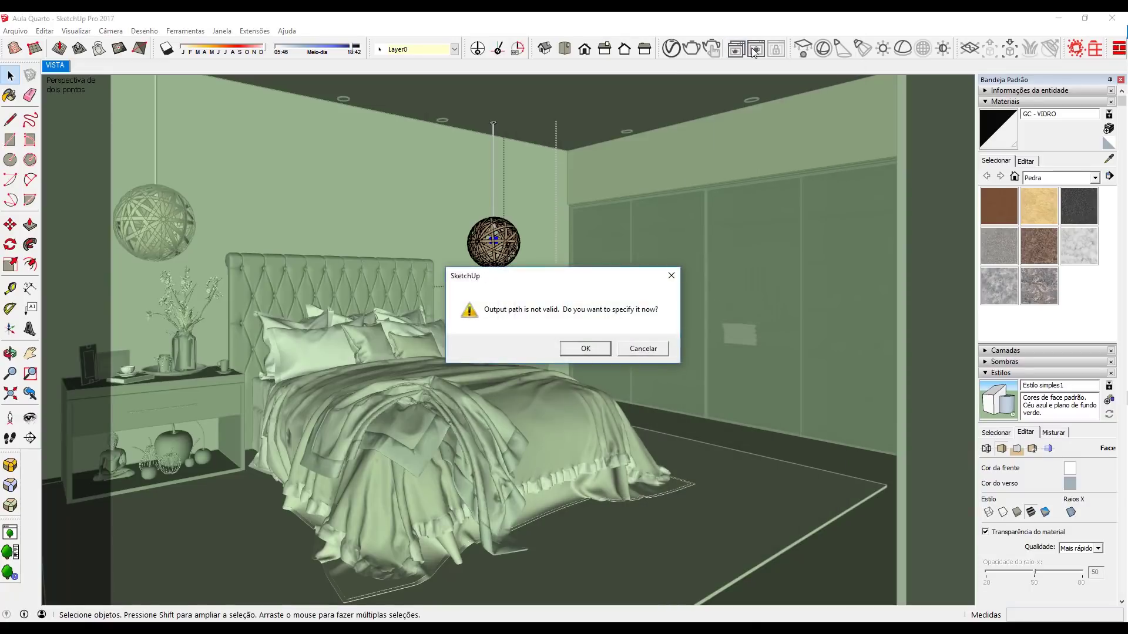
# Dismiss the invalid output path warning and close the render preview
pyautogui.click(643, 349)
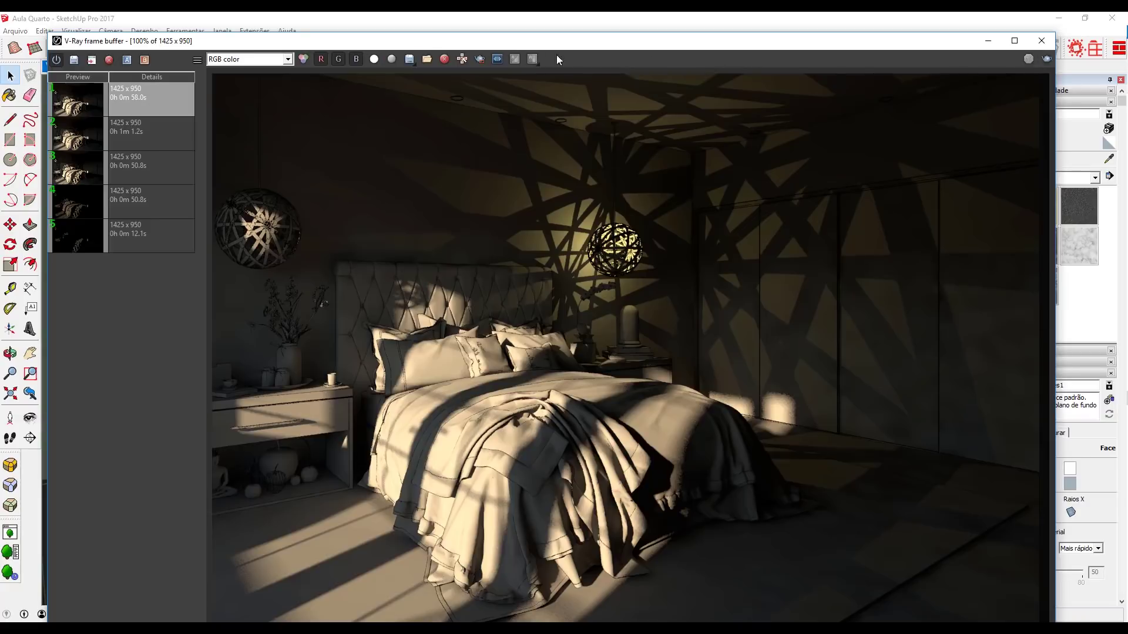
pyautogui.scroll(1, 702, 258)
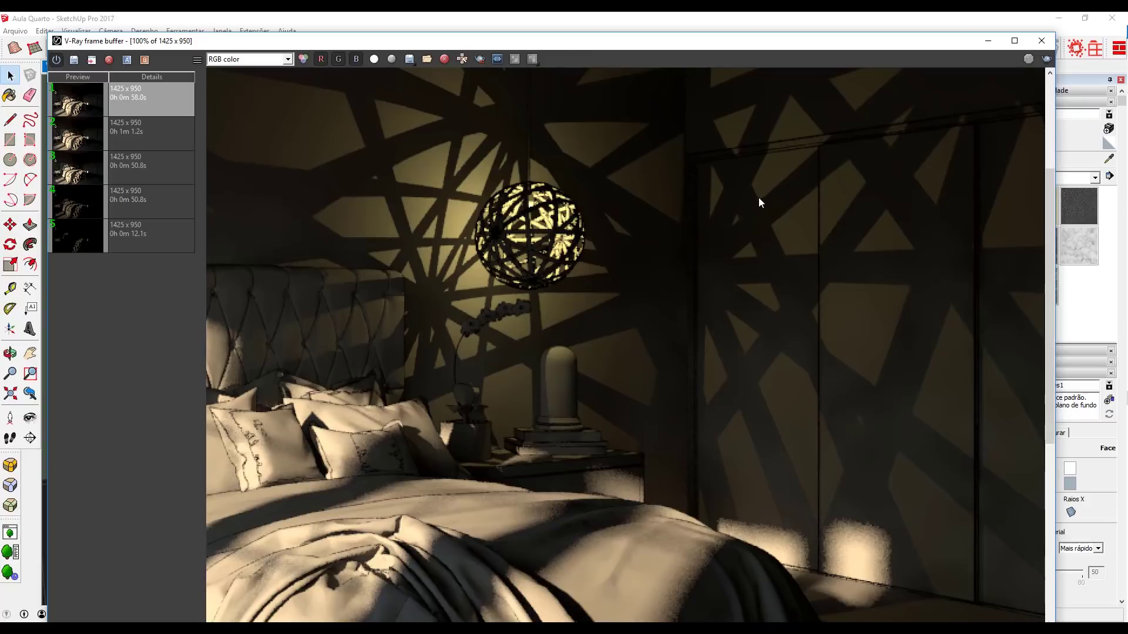
pyautogui.scroll(-1, 759, 197)
pyautogui.click(1041, 41)
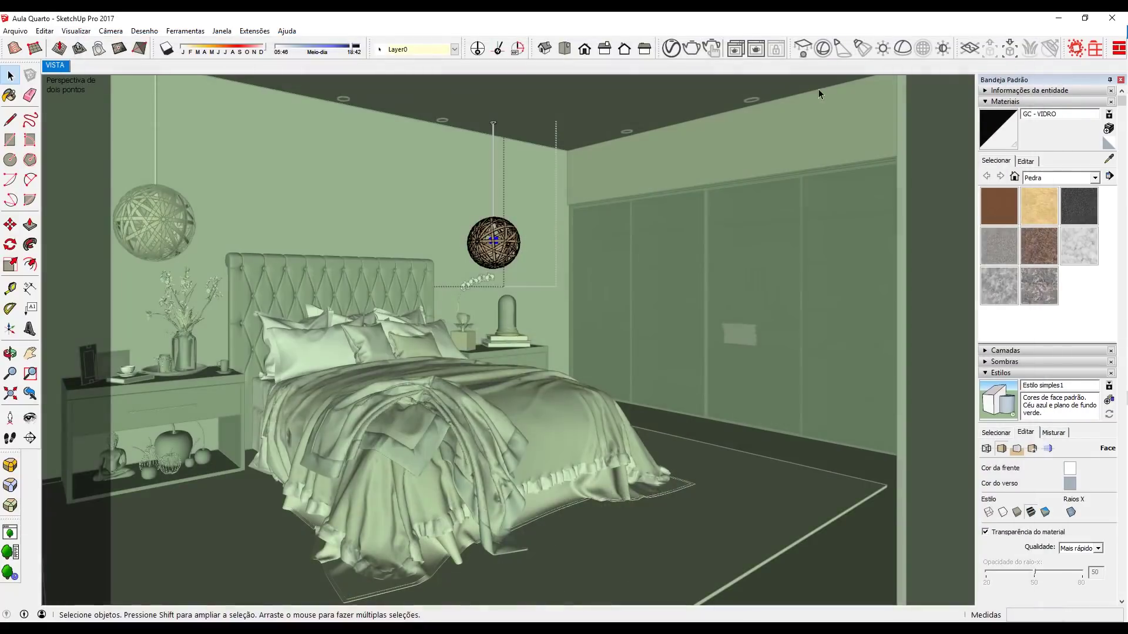
# Set the Luz - Pendentes shadow radius to 0,15
pyautogui.click(671, 48)
pyautogui.moveTo(721, 167)
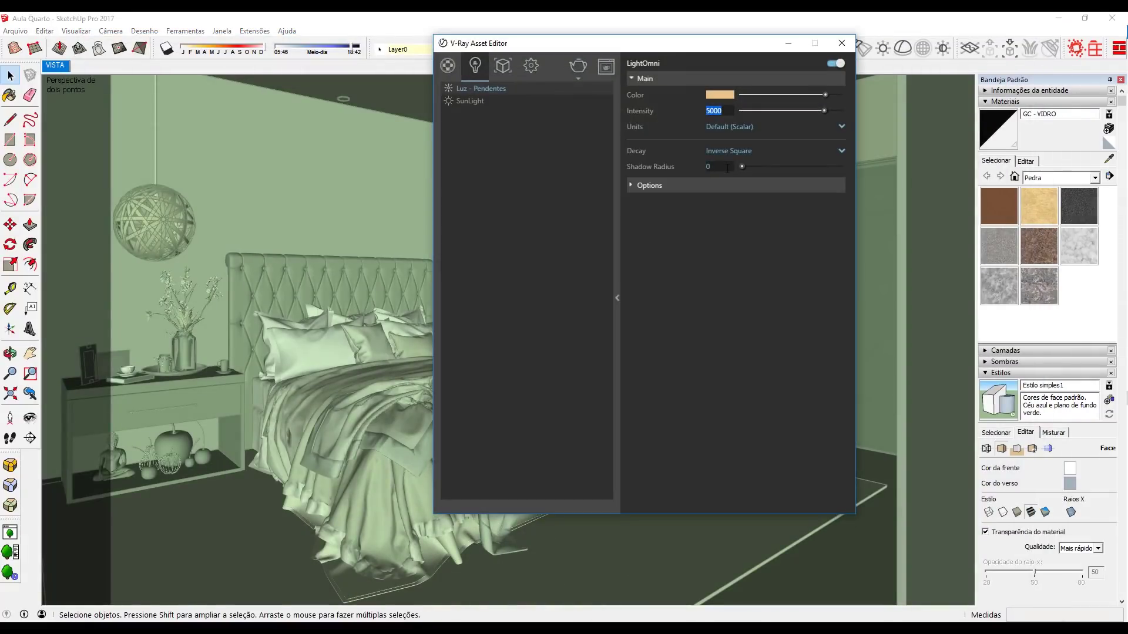
pyautogui.click(730, 166)
pyautogui.write('0,15')
pyautogui.press('Return')
# Close the Asset Editor and select the omni light inside the right pendant
pyautogui.click(841, 43)
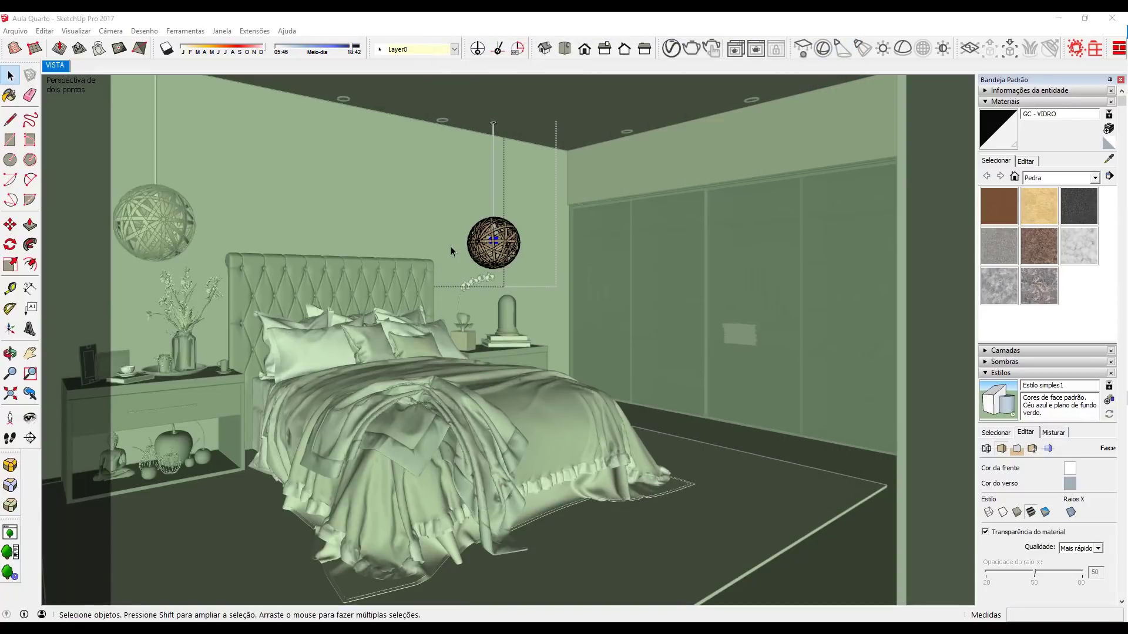
pyautogui.scroll(3, 451, 251)
pyautogui.scroll(3, 463, 253)
pyautogui.moveTo(463, 253); pyautogui.dragTo(429, 262, button='middle')
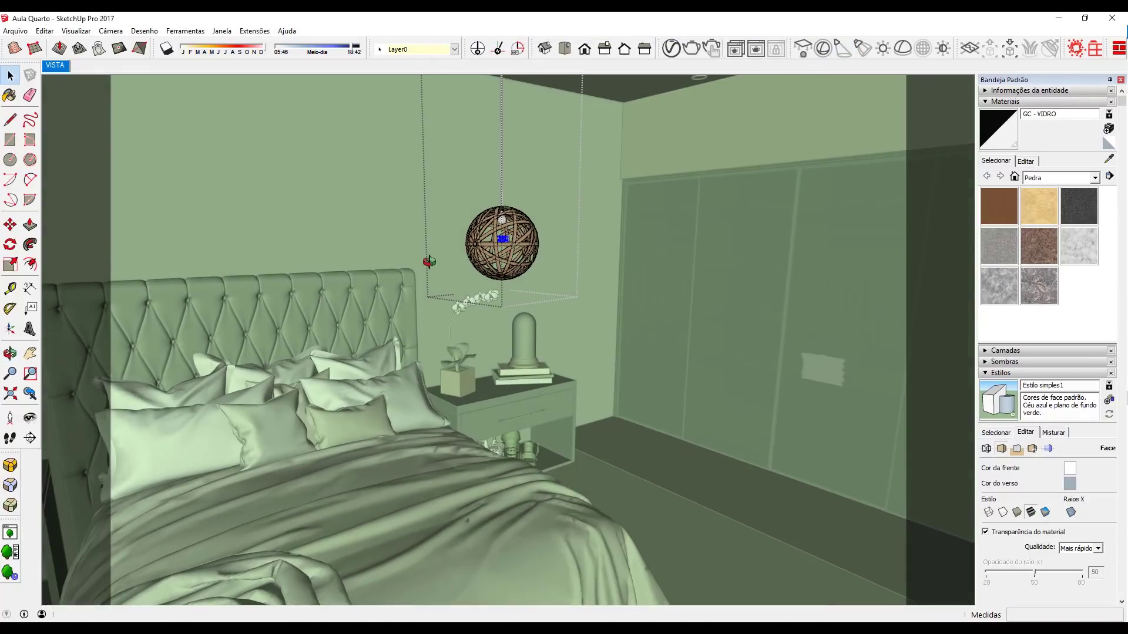
pyautogui.moveTo(517, 242); pyautogui.dragTo(536, 239, button='middle')
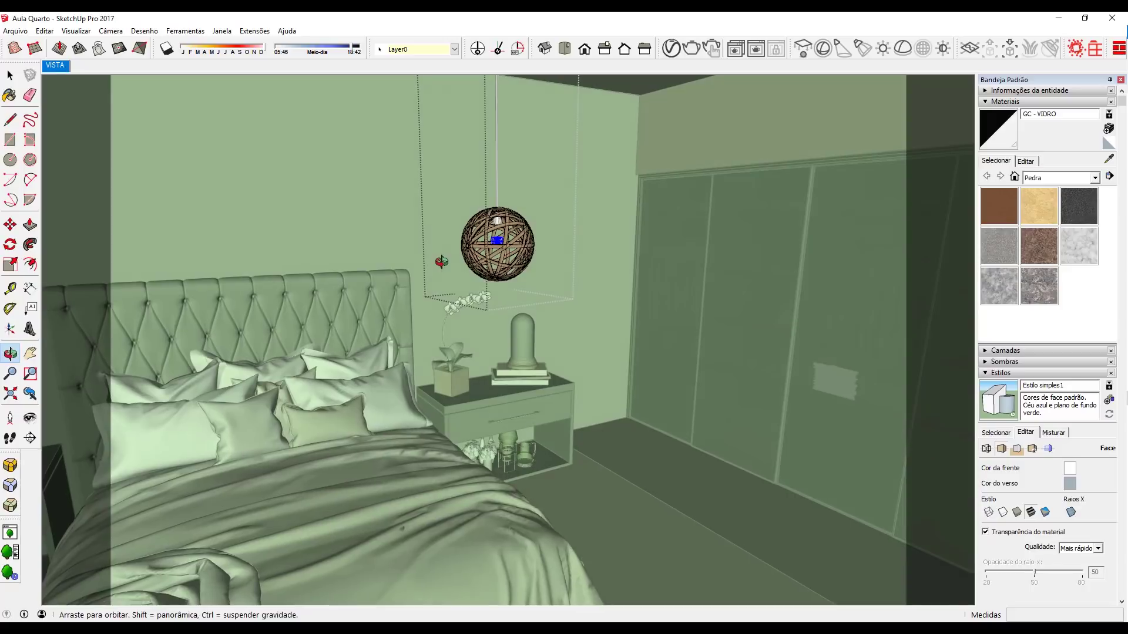
pyautogui.click(536, 240)
# Copy the light along the red axis into the left pendant lamp, 2.928 m away
pyautogui.scroll(2, 517, 238)
pyautogui.scroll(2, 482, 229)
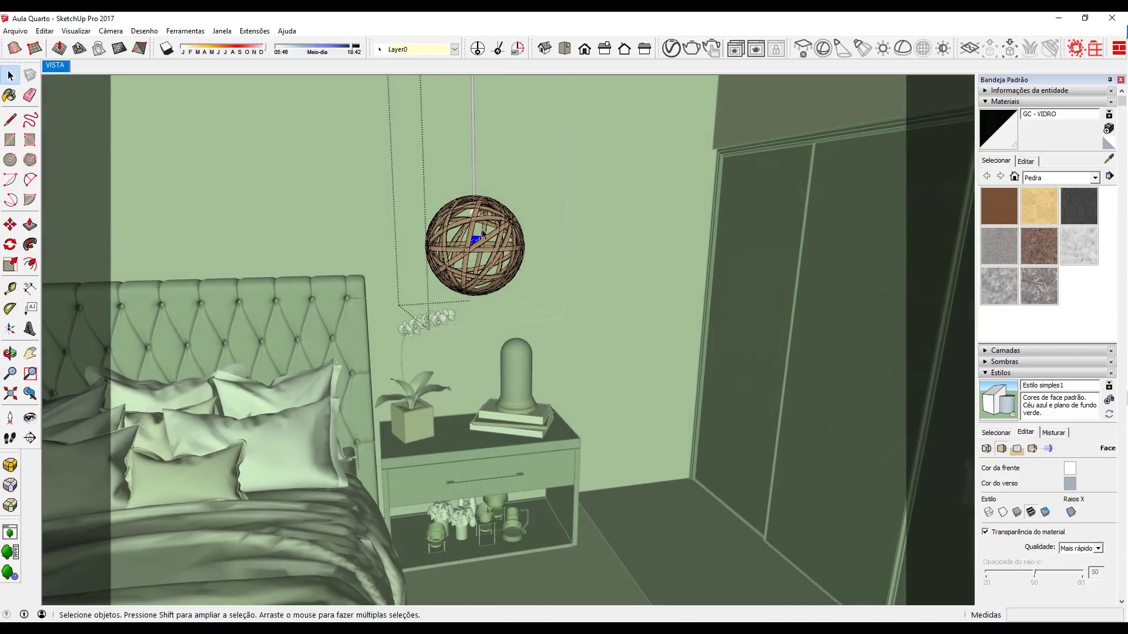
pyautogui.scroll(-2, 472, 229)
pyautogui.hotkey('shift', 'o')
pyautogui.scroll(-3, 467, 226)
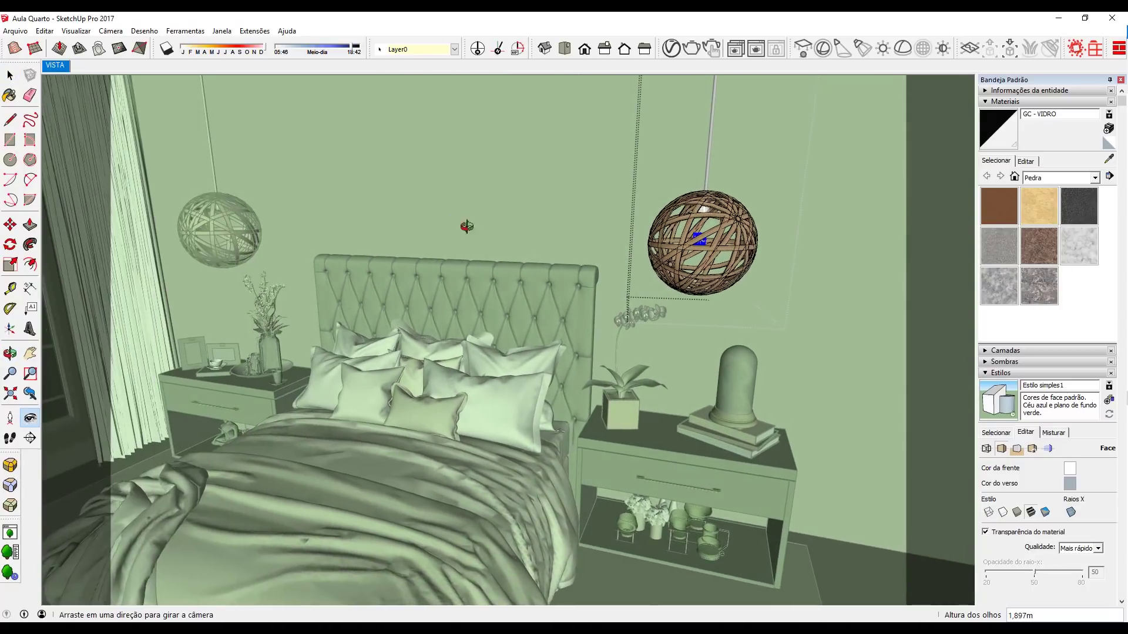
pyautogui.scroll(1, 467, 227)
pyautogui.press('m')
pyautogui.click(613, 201)
pyautogui.press('ctrl')
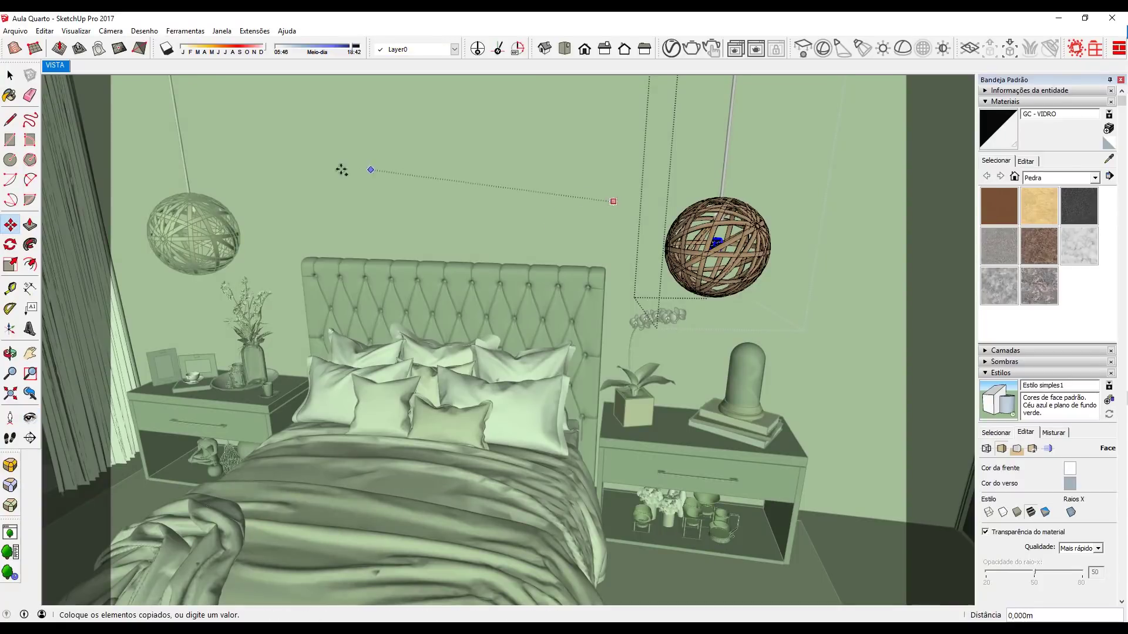
pyautogui.press('shift')
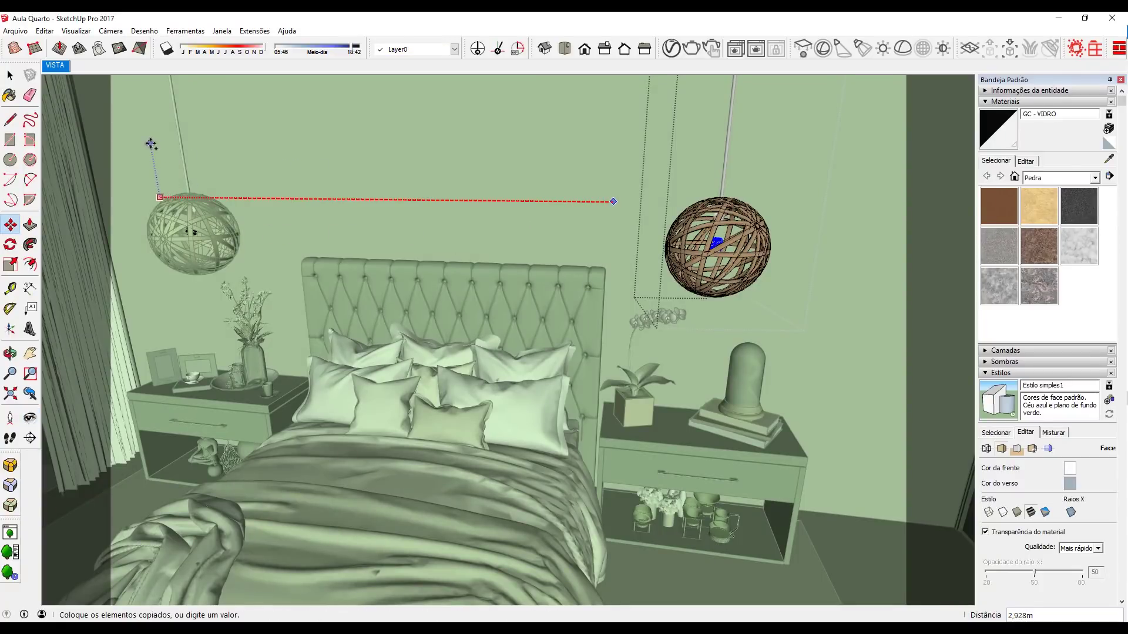
pyautogui.click(151, 144)
# Render the VISTA view, zoom in to check both pendants' woven shadows, then close the render
pyautogui.click(54, 66)
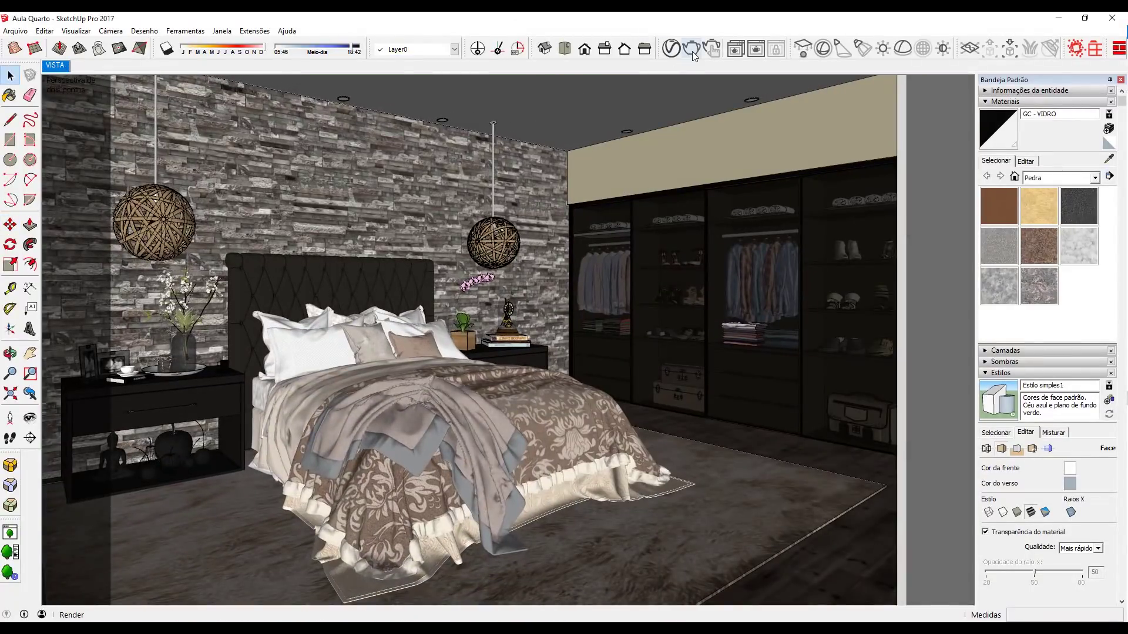
pyautogui.click(692, 51)
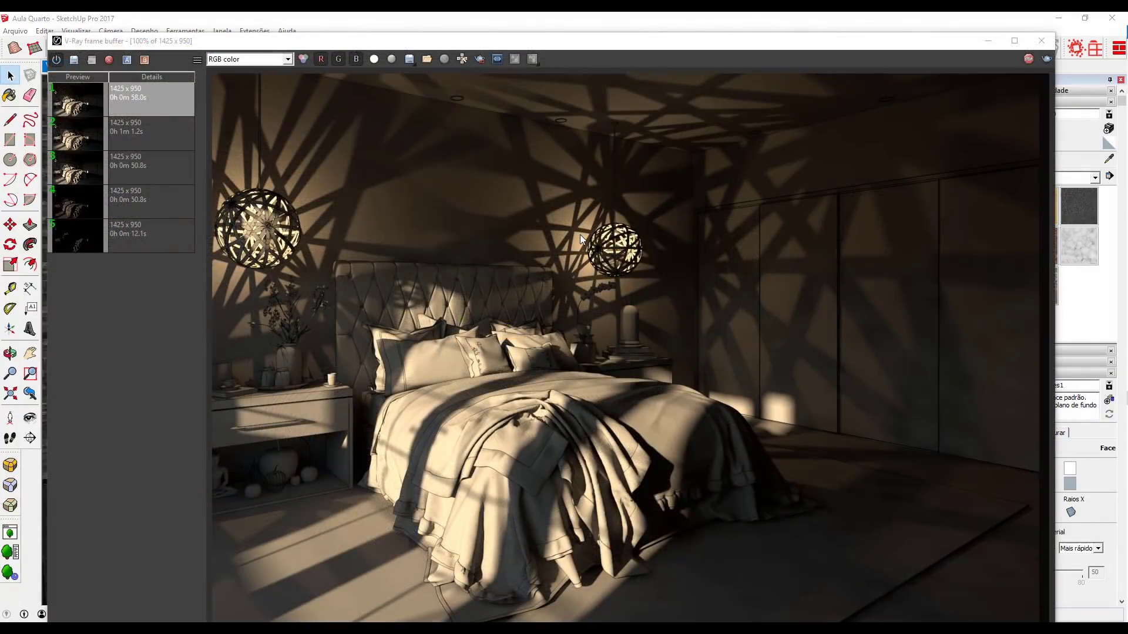
pyautogui.scroll(1, 600, 241)
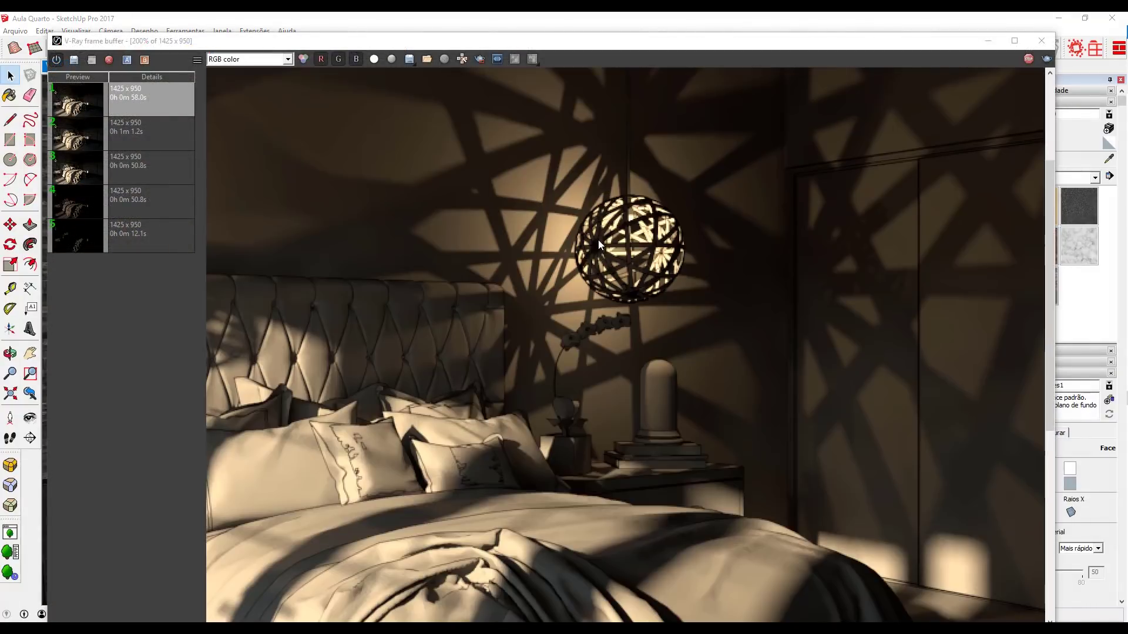
pyautogui.scroll(-1, 535, 241)
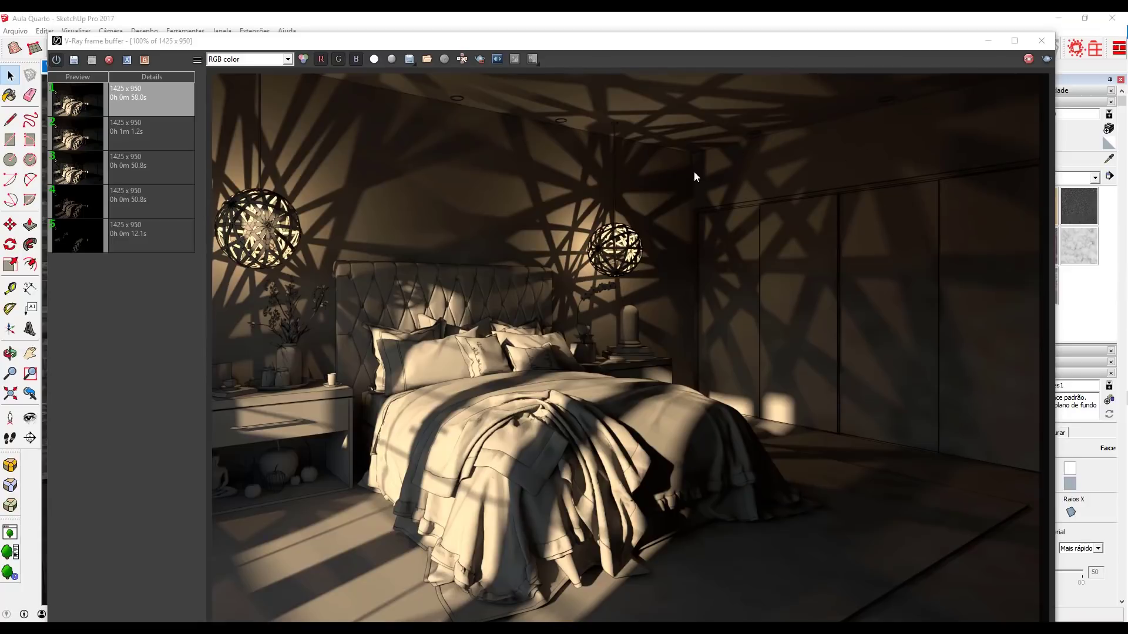
pyautogui.scroll(1, 616, 245)
pyautogui.scroll(-1, 764, 217)
pyautogui.scroll(1, 543, 228)
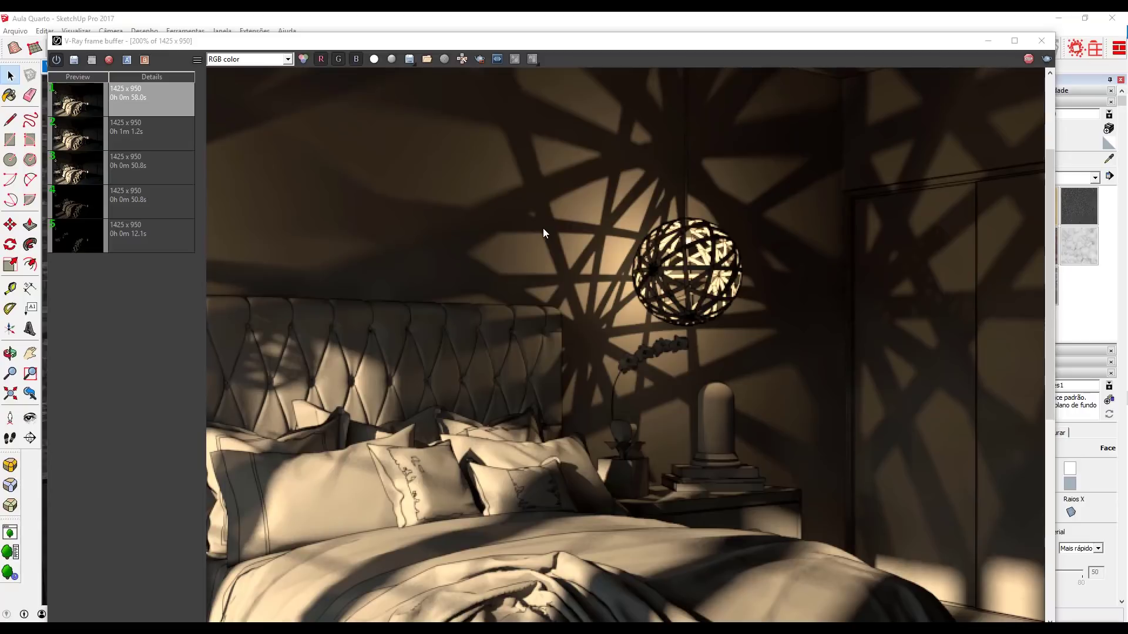
pyautogui.scroll(-1, 543, 228)
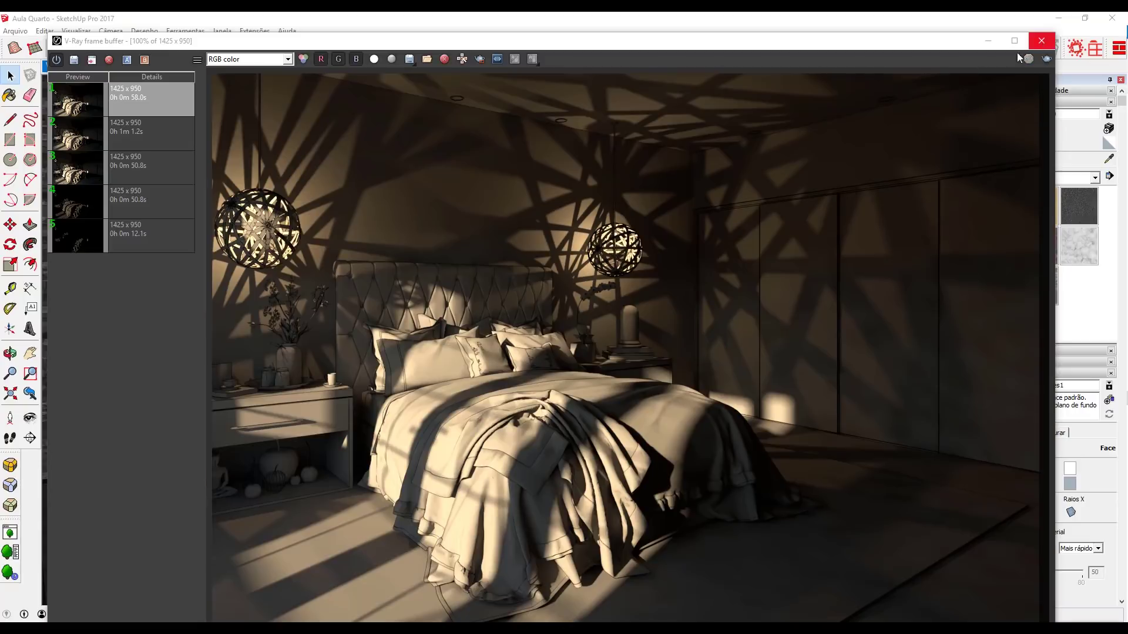
pyautogui.scroll(2, 343, 226)
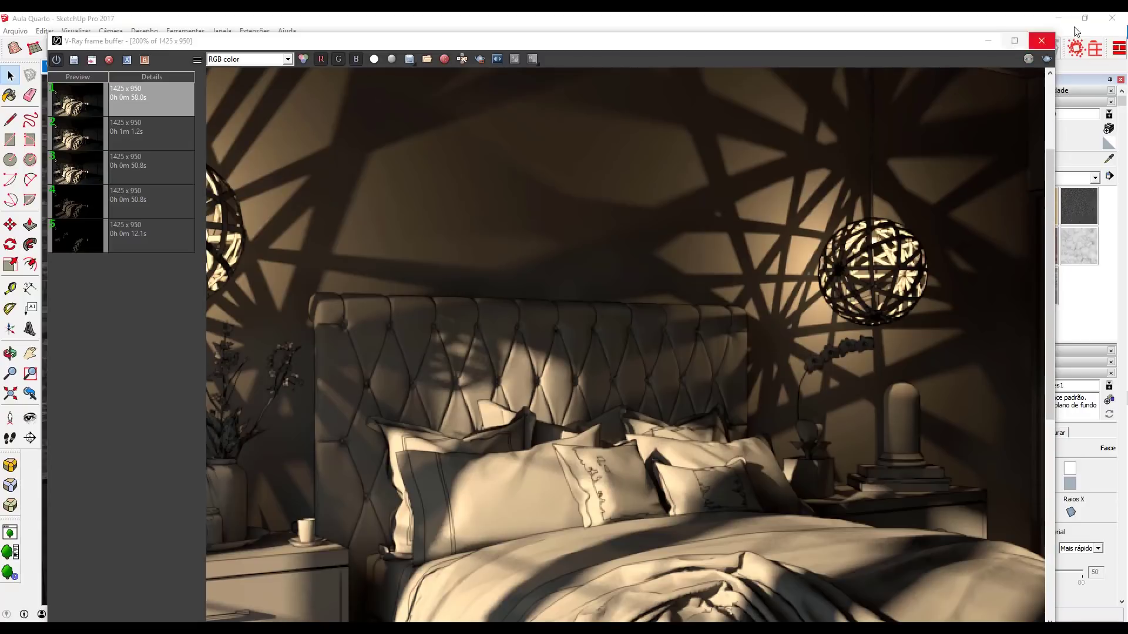
pyautogui.click(1042, 40)
# Set the Luz - Pendentes shadow radius to 0,3
pyautogui.click(674, 51)
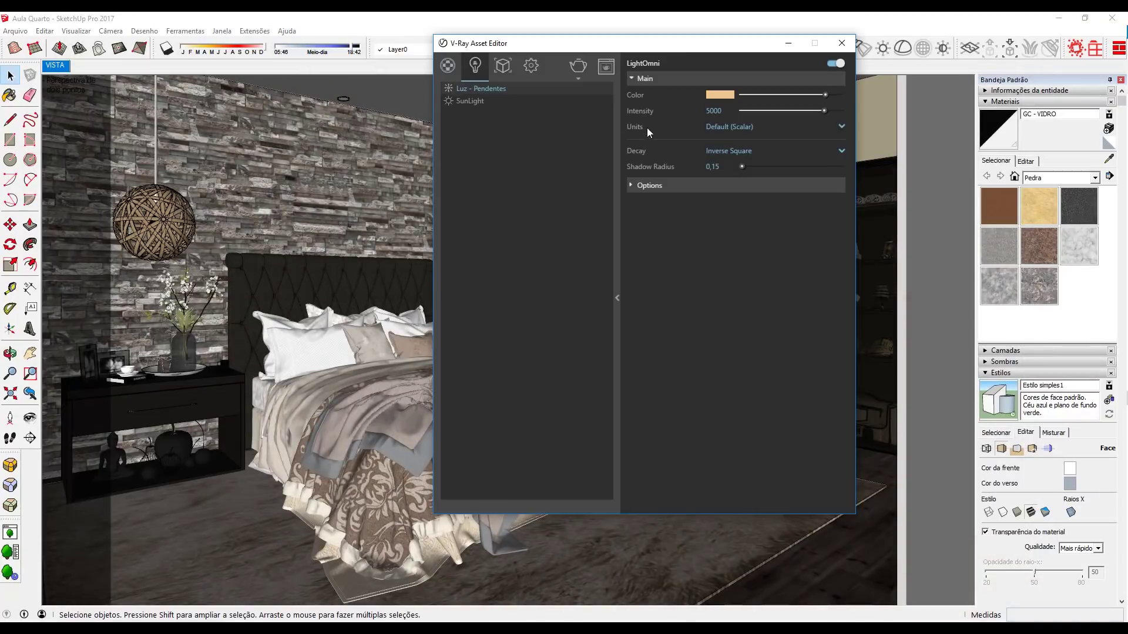
pyautogui.doubleClick(709, 165)
pyautogui.write('0,3')
pyautogui.press('Return')
# Raise the pendant light's intensity from 5000 to 7000 and re-render the bedroom
pyautogui.click(714, 110)
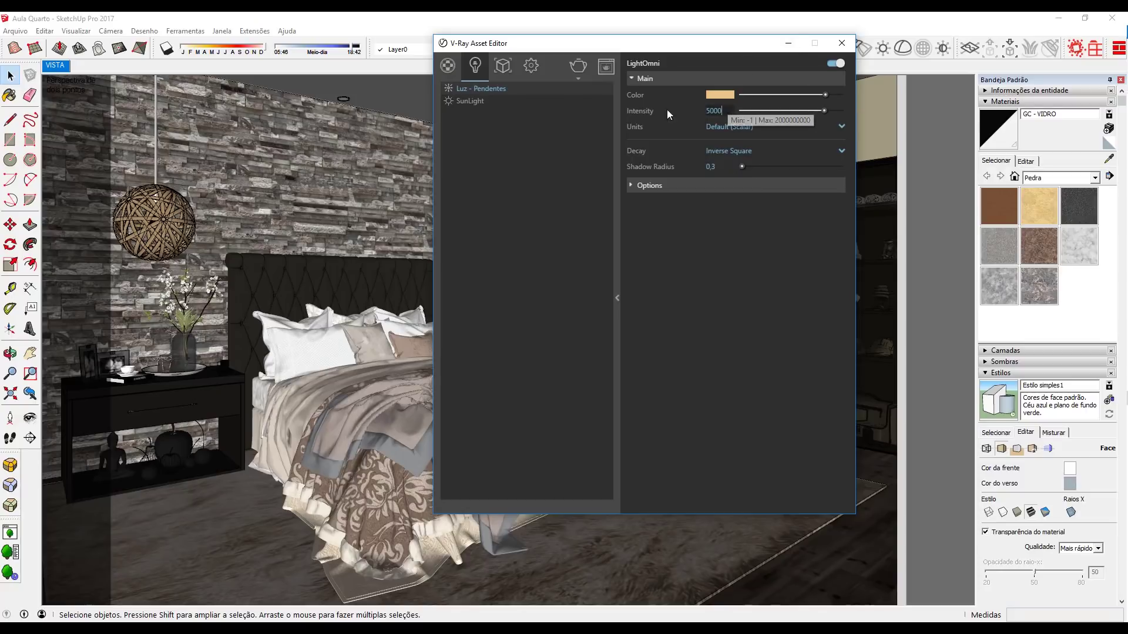
pyautogui.press('BackSpace')
pyautogui.press('BackSpace')
pyautogui.press('BackSpace')
pyautogui.write('7000')
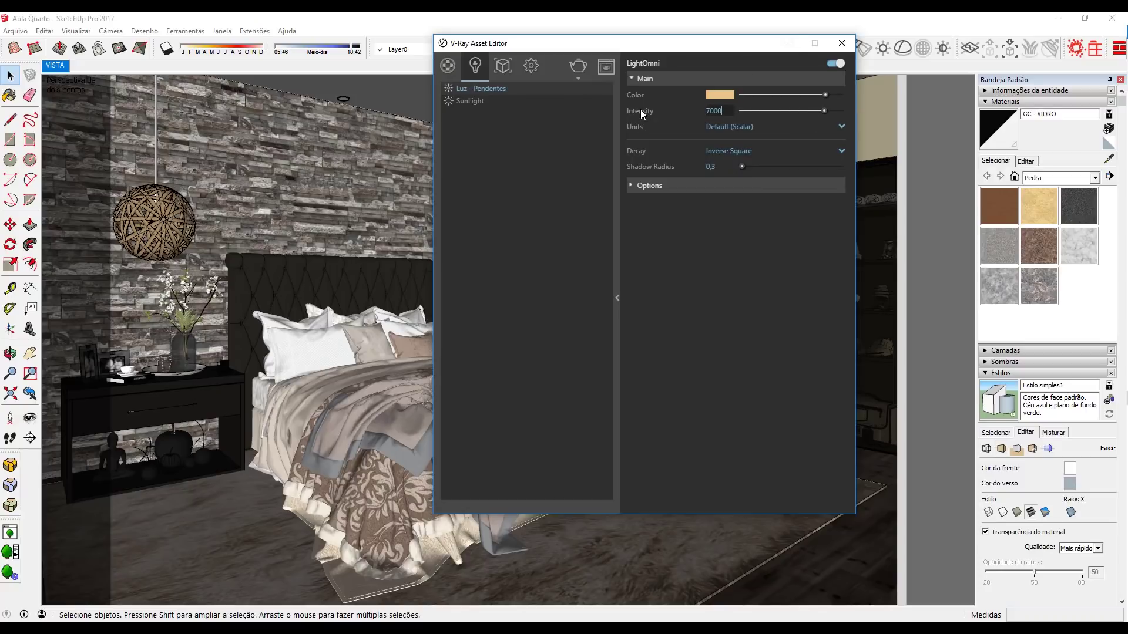
pyautogui.click(842, 43)
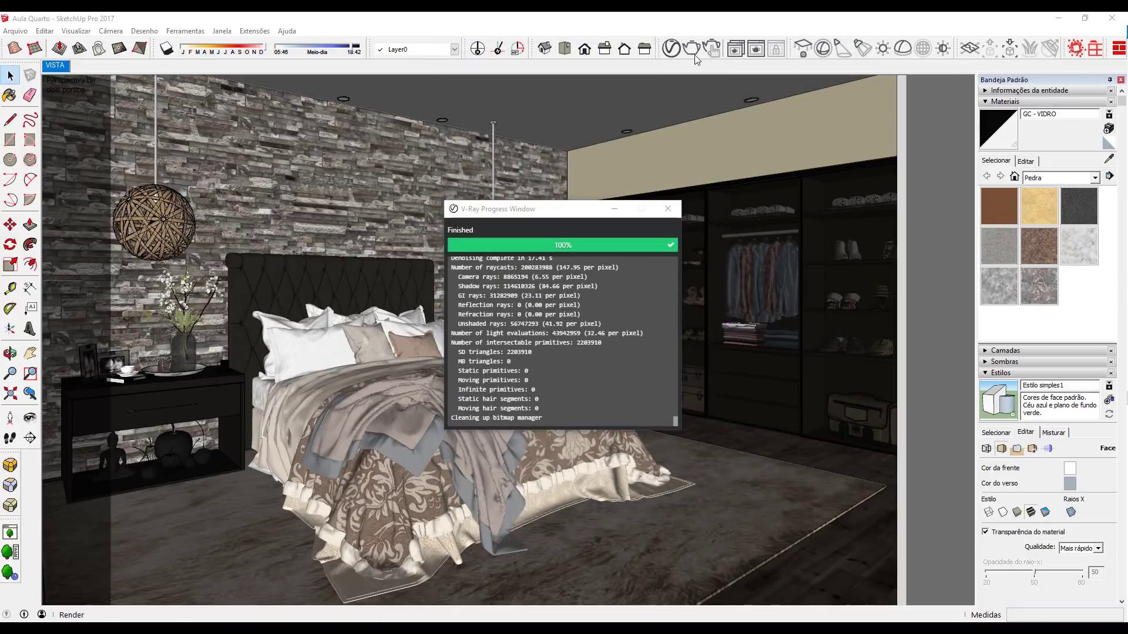
pyautogui.click(691, 49)
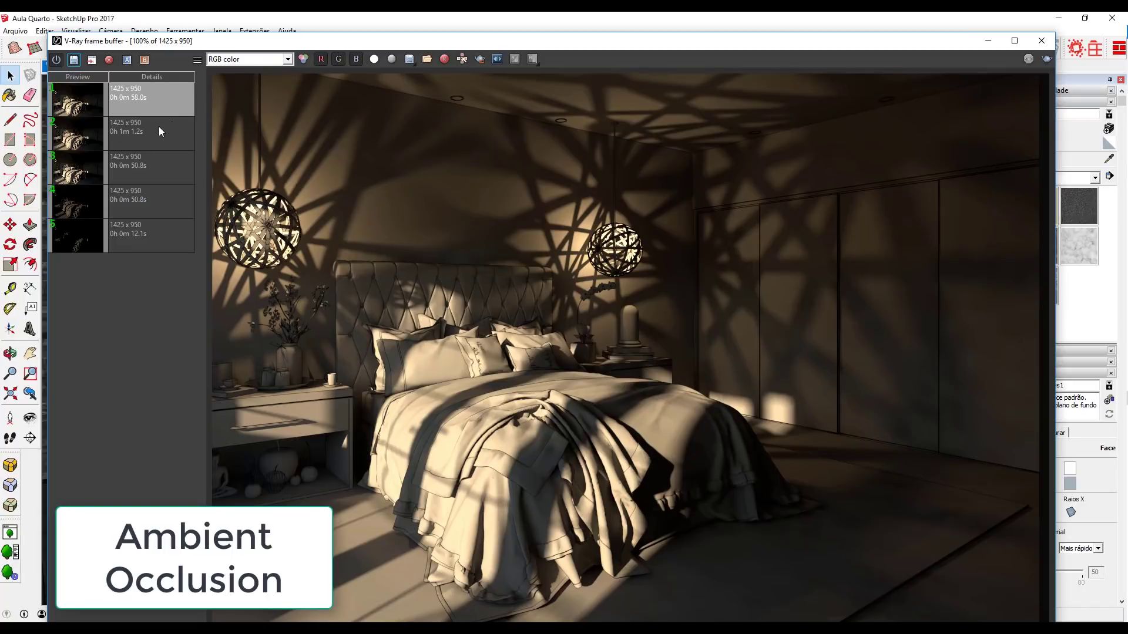
# Set the latest render as A and the earlier render as B, and enable A/B compare
pyautogui.click(126, 60)
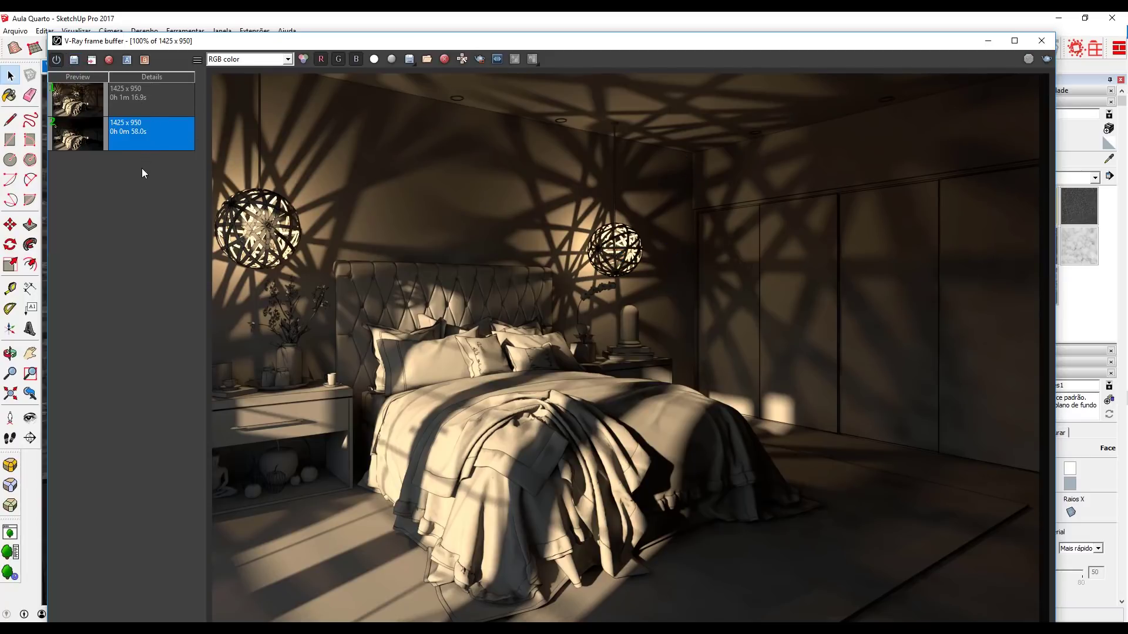
pyautogui.click(140, 104)
pyautogui.click(124, 139)
pyautogui.click(127, 60)
pyautogui.click(132, 102)
pyautogui.click(144, 59)
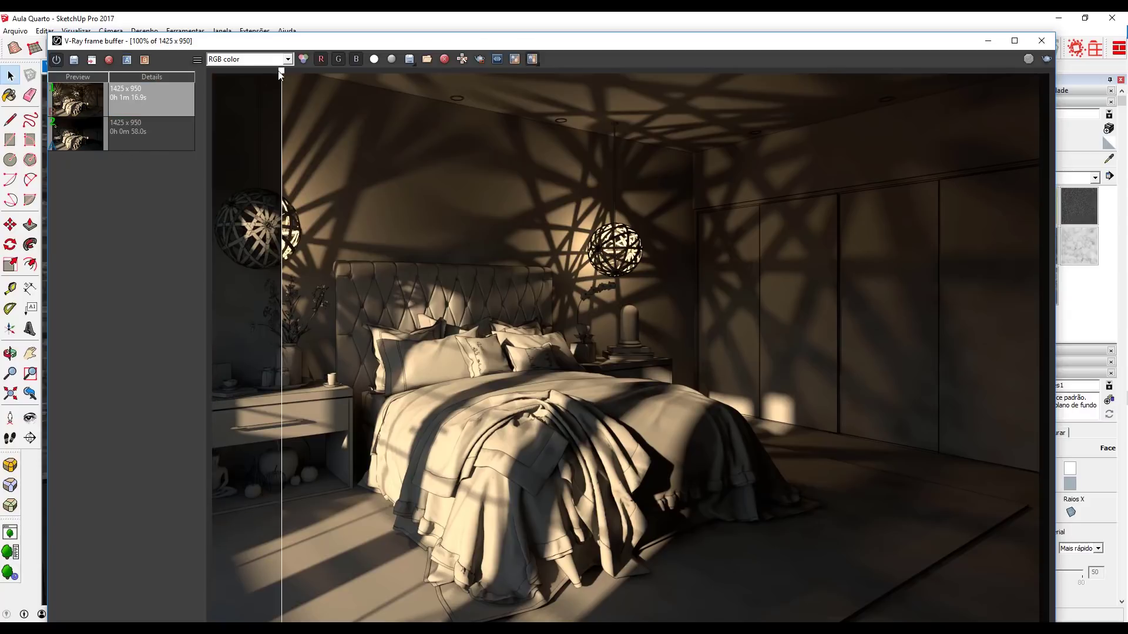
# Sweep the compare divider across the bedroom render, turn compare off, and close the frame buffer
pyautogui.moveTo(281, 71); pyautogui.dragTo(806, 163)
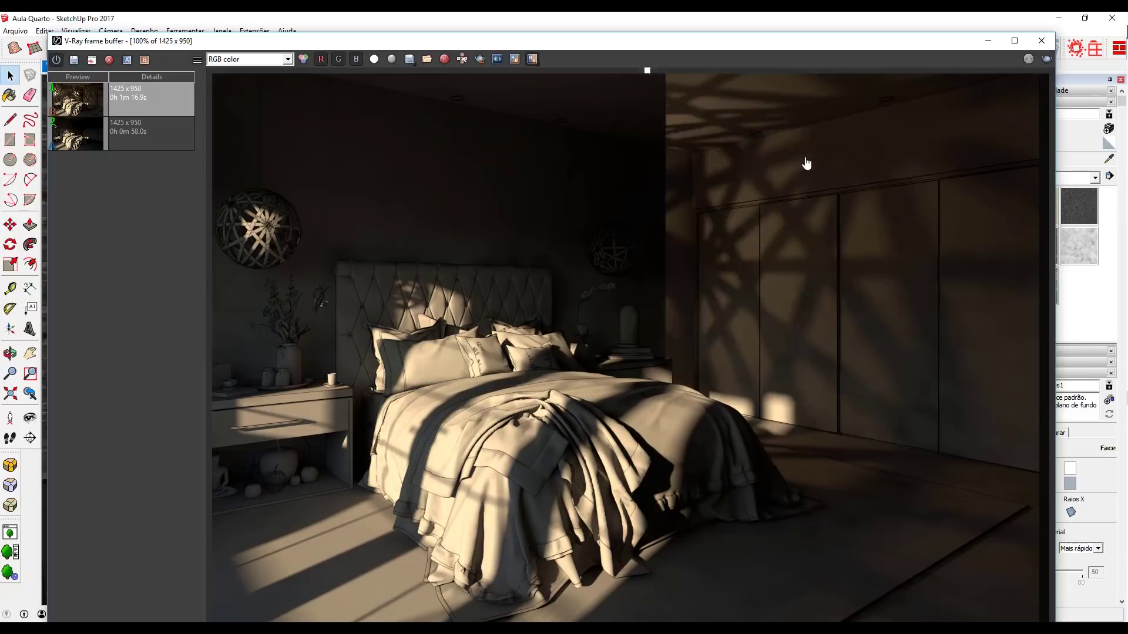
pyautogui.moveTo(806, 164); pyautogui.dragTo(189, 175)
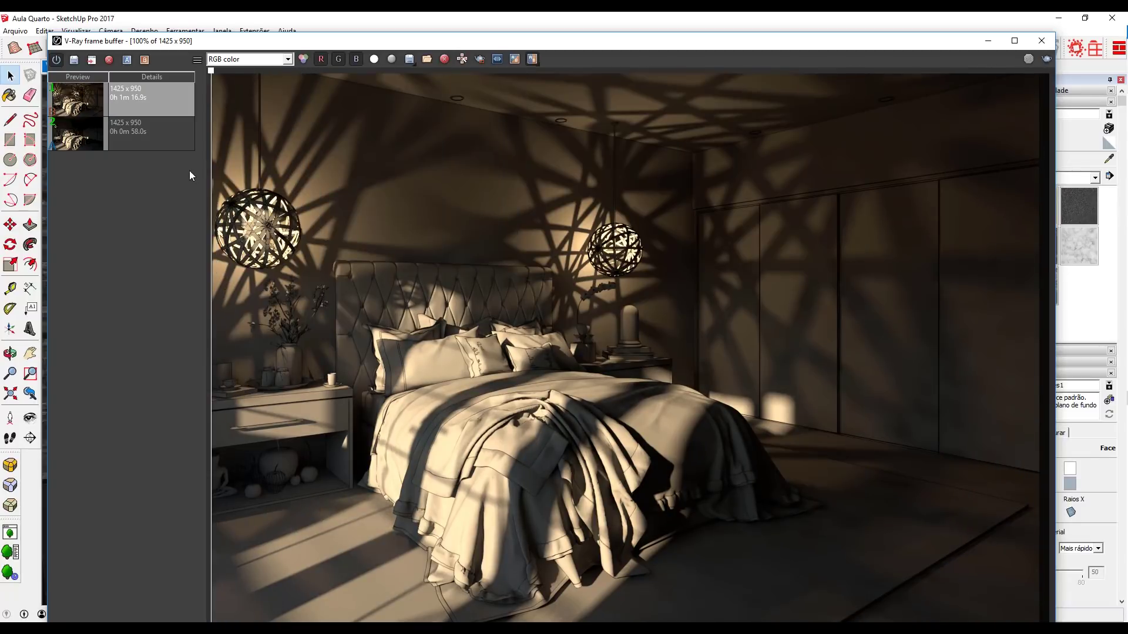
pyautogui.click(532, 58)
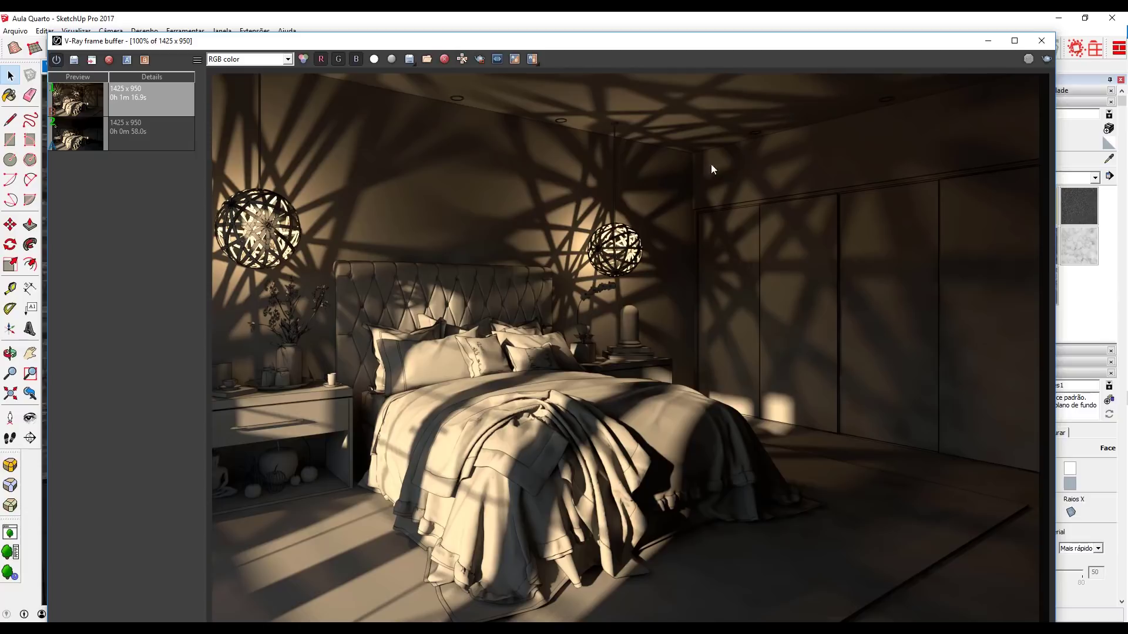
pyautogui.scroll(1, 395, 103)
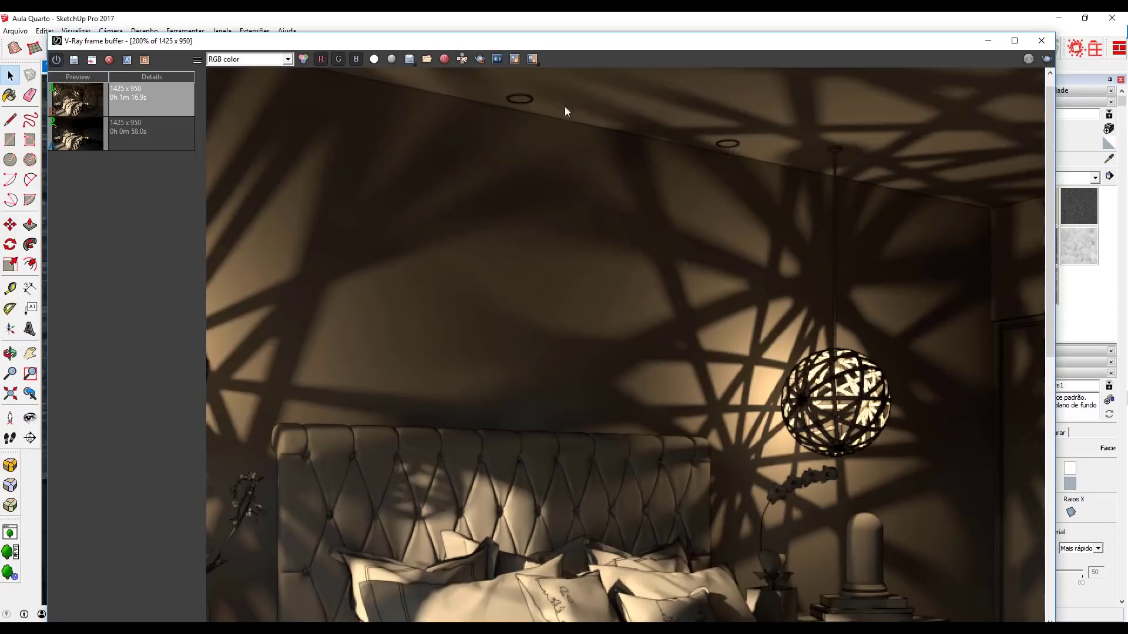
pyautogui.scroll(-1, 675, 142)
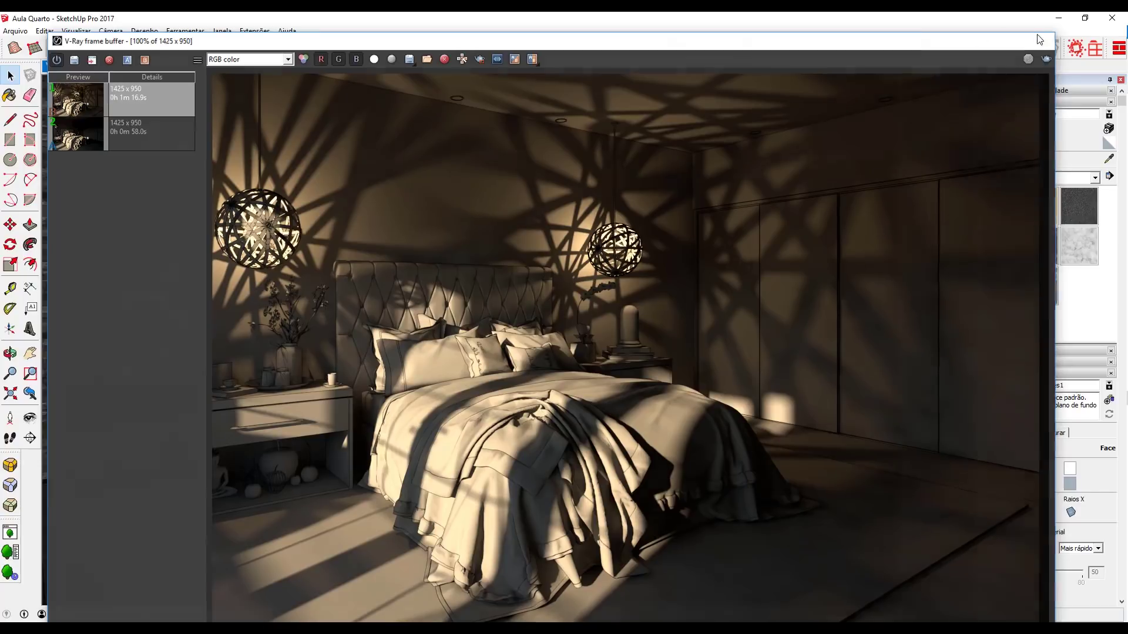
pyautogui.click(1042, 41)
# Expand the Global Illumination and Ambient Occlusion sections of the V-Ray render settings
pyautogui.click(675, 48)
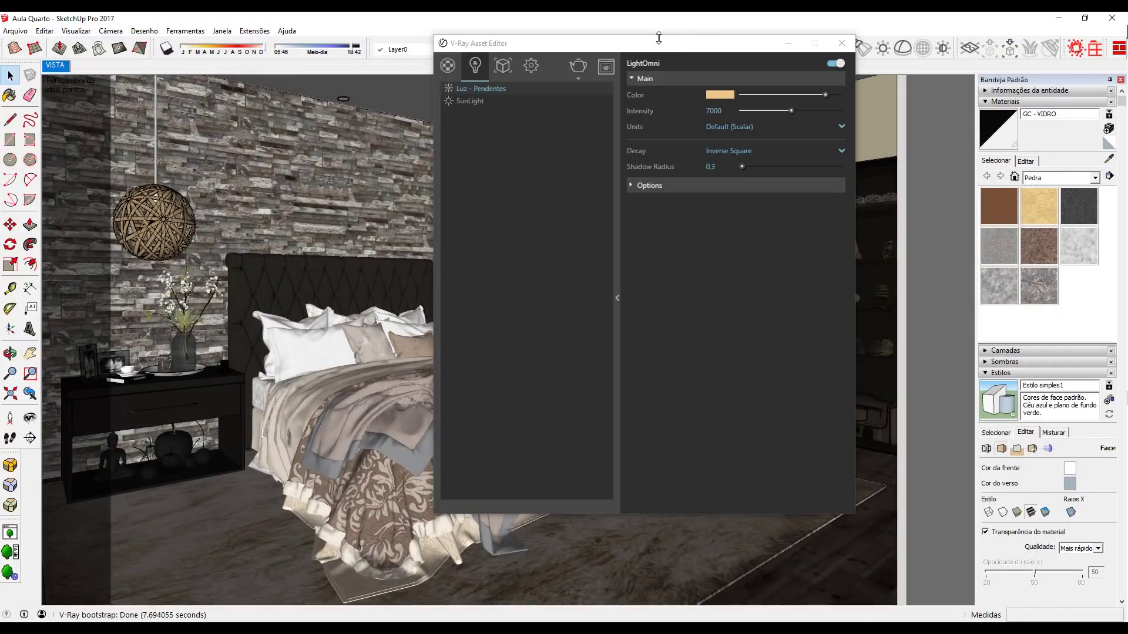
pyautogui.click(532, 67)
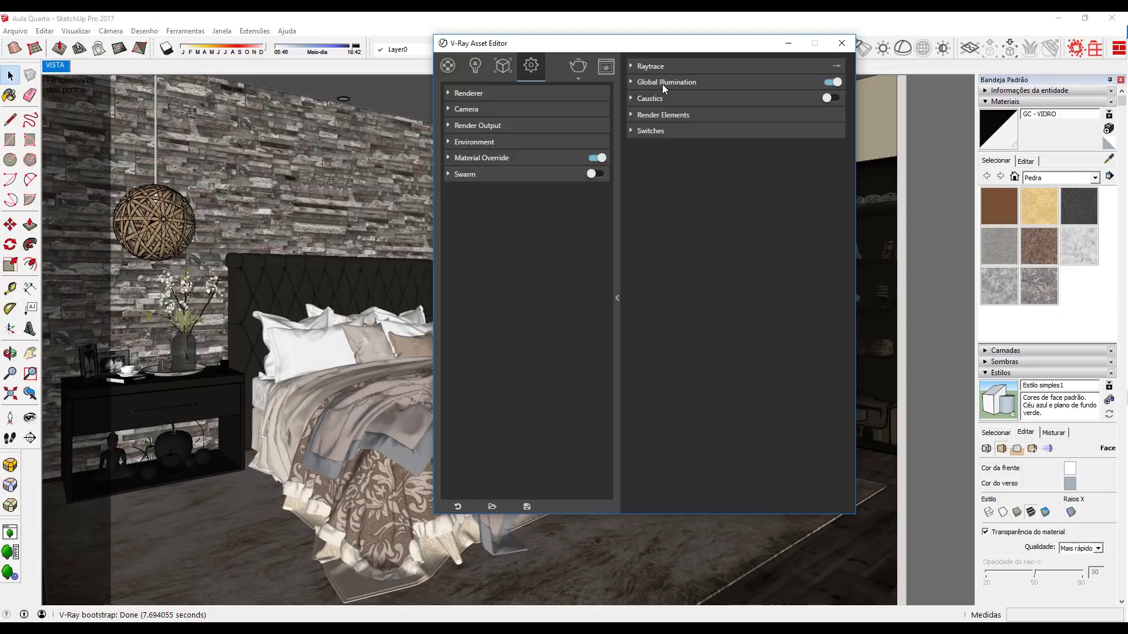
pyautogui.click(662, 86)
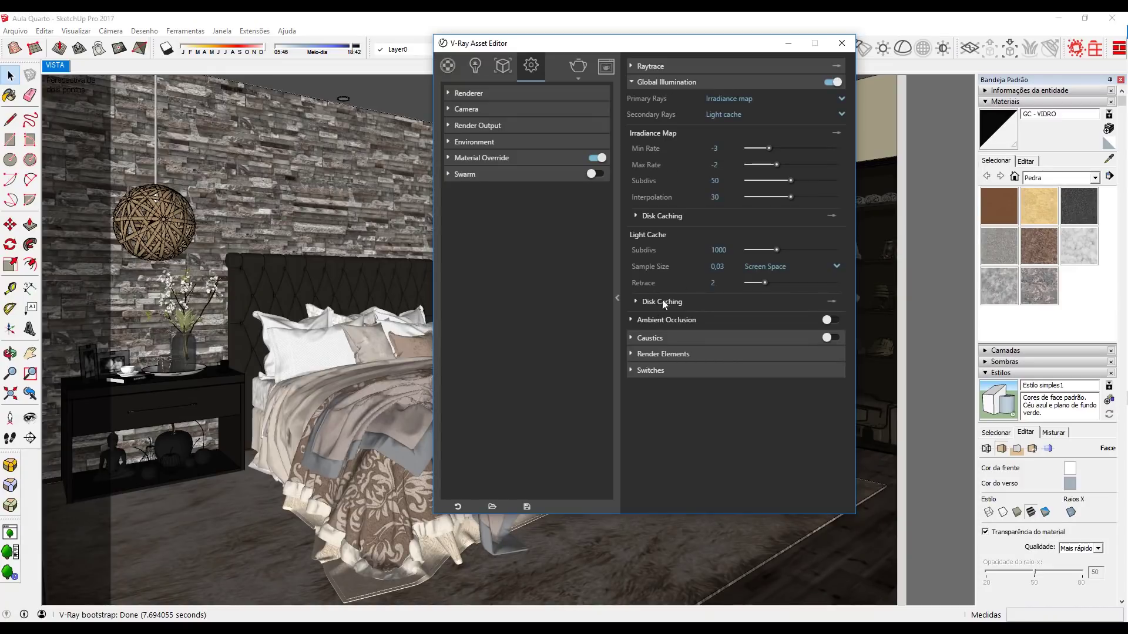
pyautogui.click(647, 323)
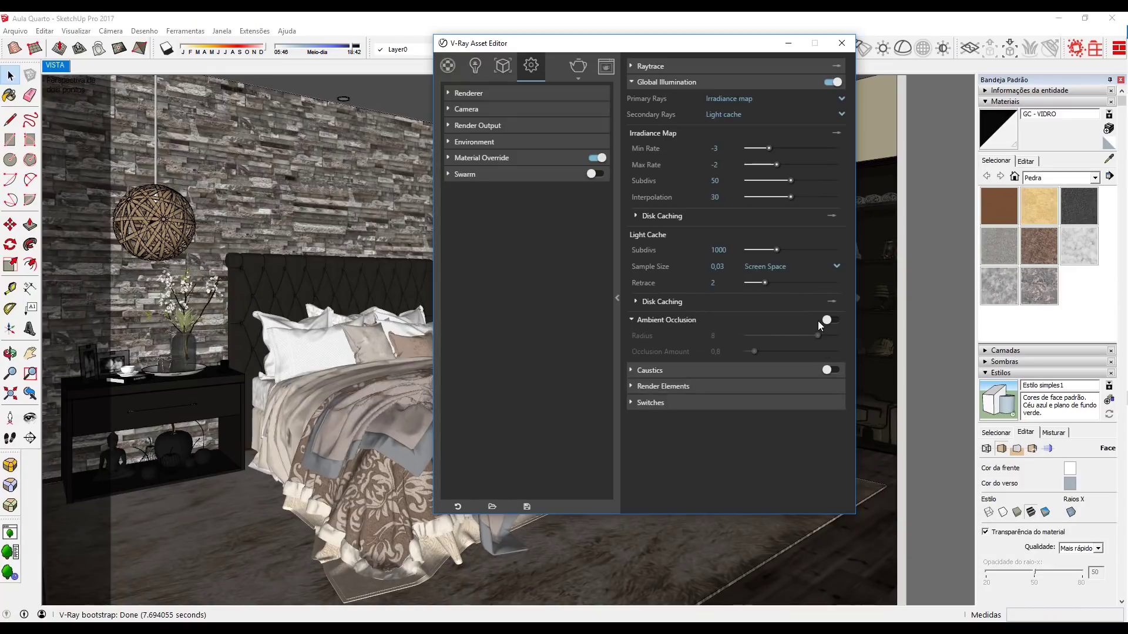
pyautogui.moveTo(722, 43); pyautogui.dragTo(672, 97)
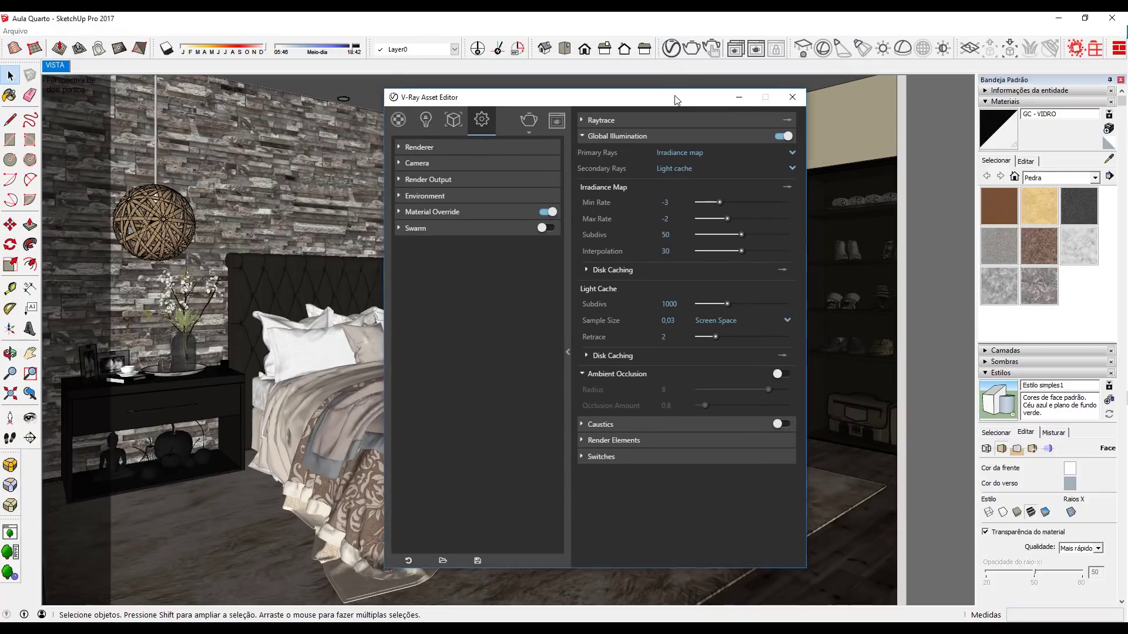
pyautogui.moveTo(675, 99); pyautogui.dragTo(595, 98)
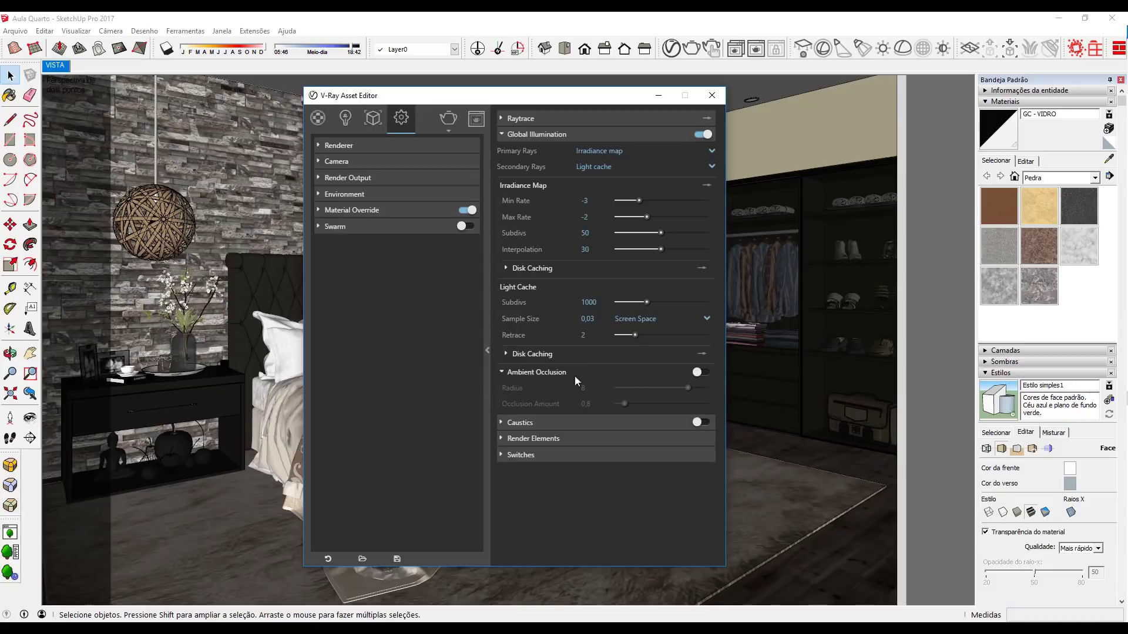
# Turn on ambient occlusion with radius 8 and occlusion amount 0,8
pyautogui.click(699, 371)
pyautogui.moveTo(599, 387); pyautogui.dragTo(504, 393)
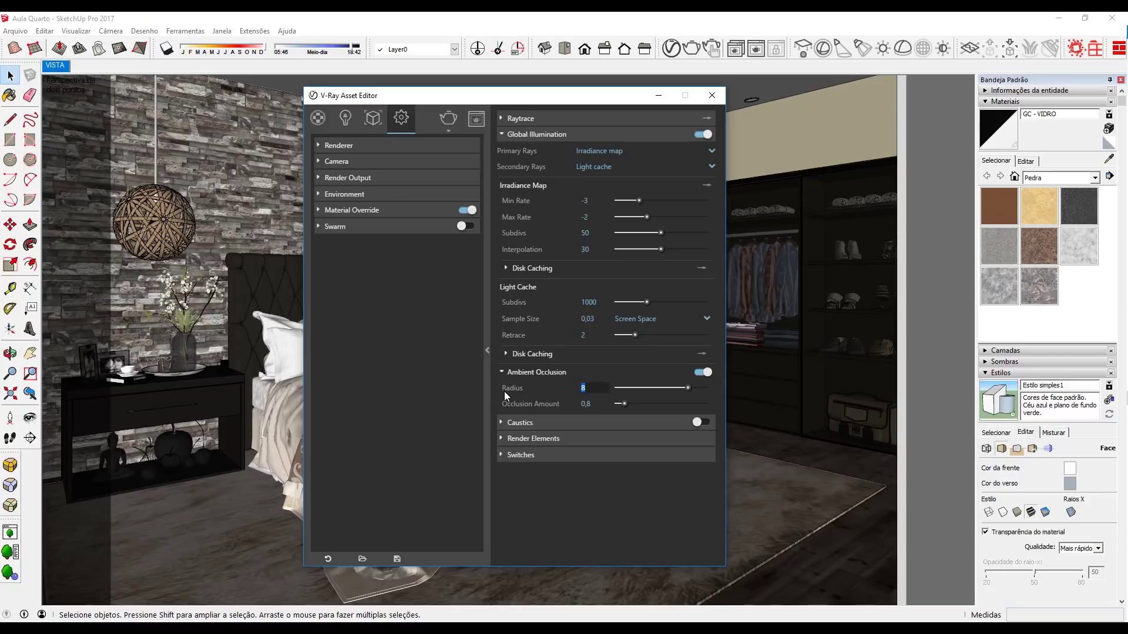
pyautogui.click(601, 405)
pyautogui.click(598, 388)
pyautogui.click(599, 405)
pyautogui.click(595, 401)
# Close the render settings, render the bedroom with ambient occlusion, and stop the render
pyautogui.click(711, 96)
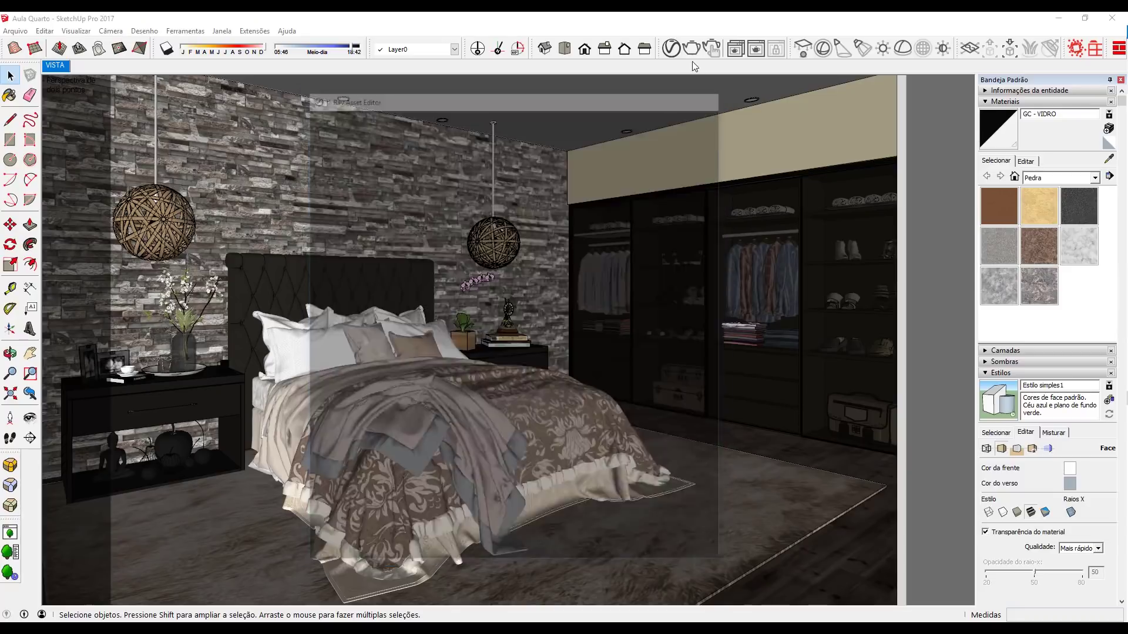
pyautogui.click(692, 52)
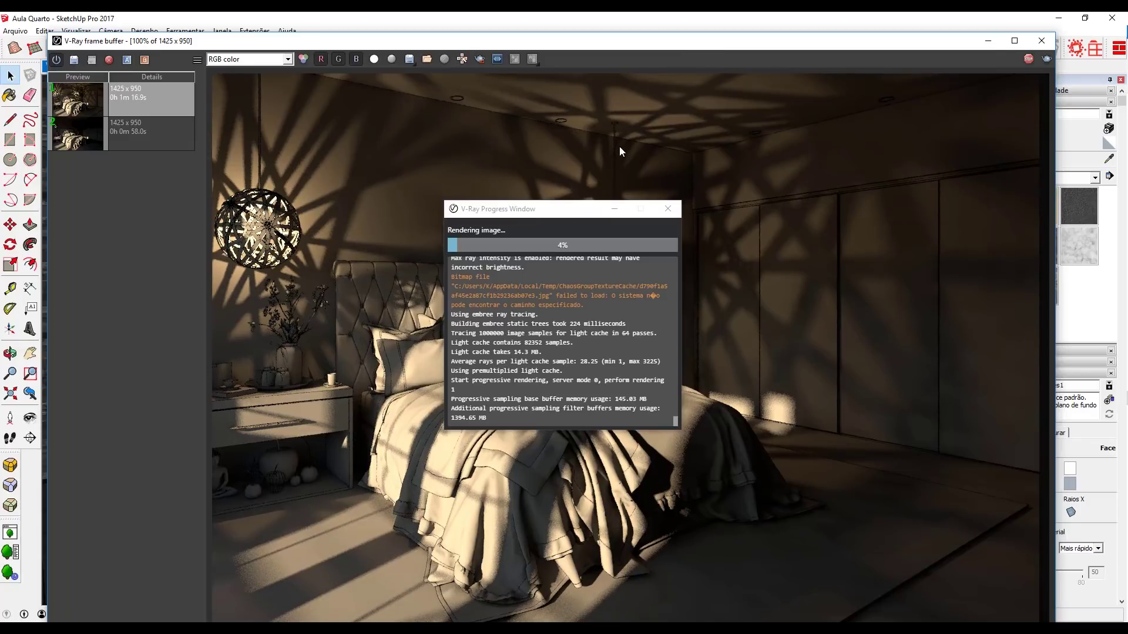
pyautogui.click(615, 210)
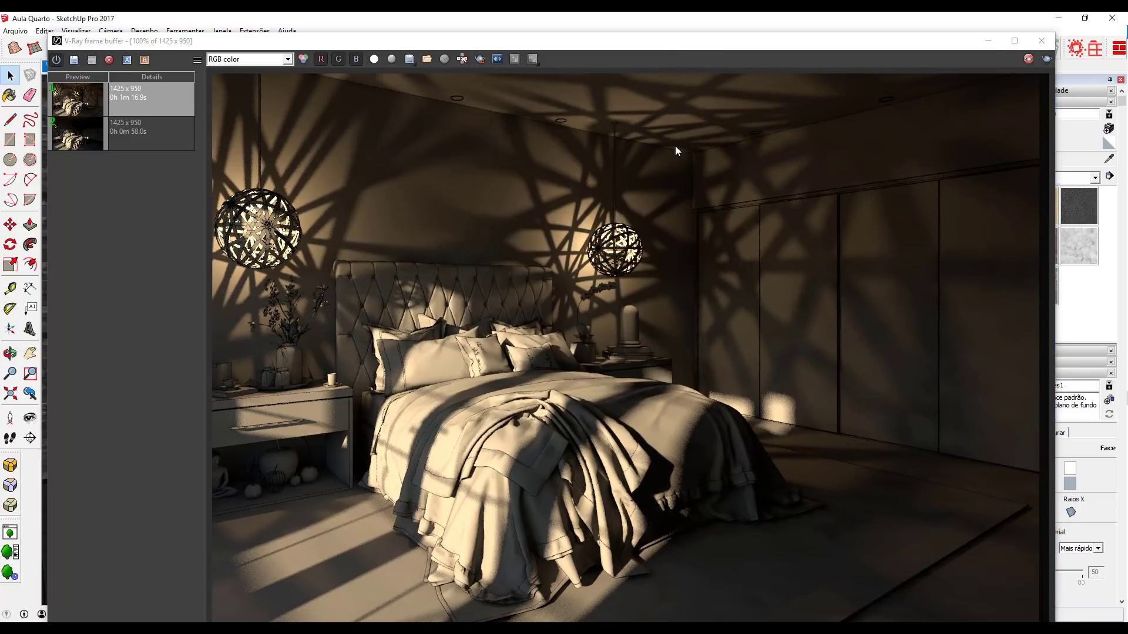
pyautogui.scroll(2, 575, 471)
pyautogui.scroll(-2, 581, 404)
pyautogui.click(1028, 59)
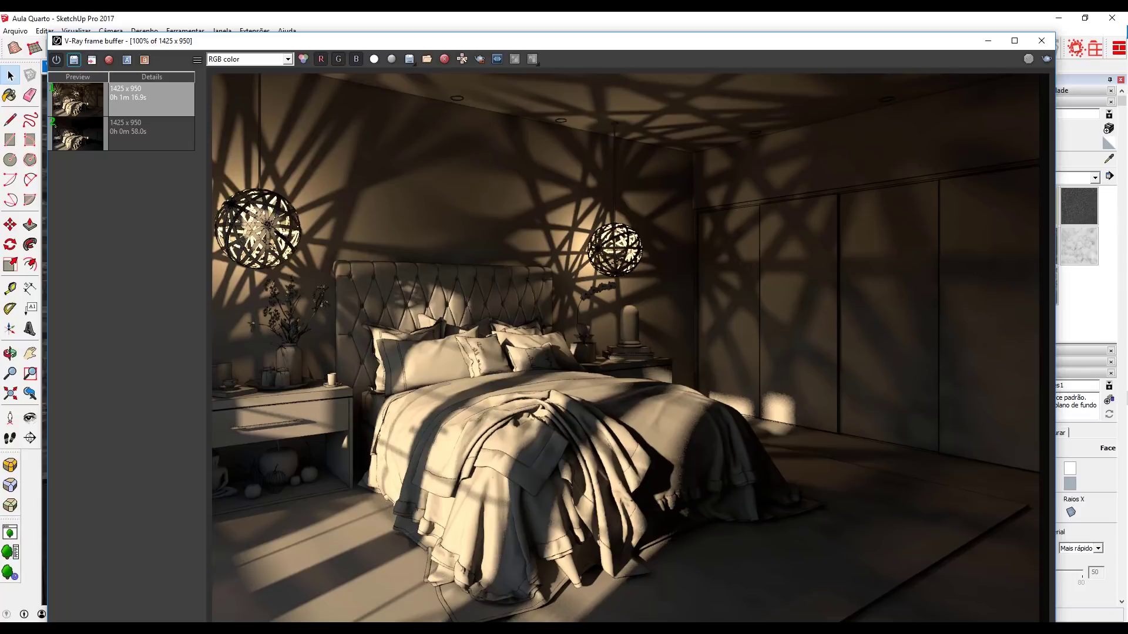
# Save the render to history and compare it with the previous render across the headboard
pyautogui.click(74, 58)
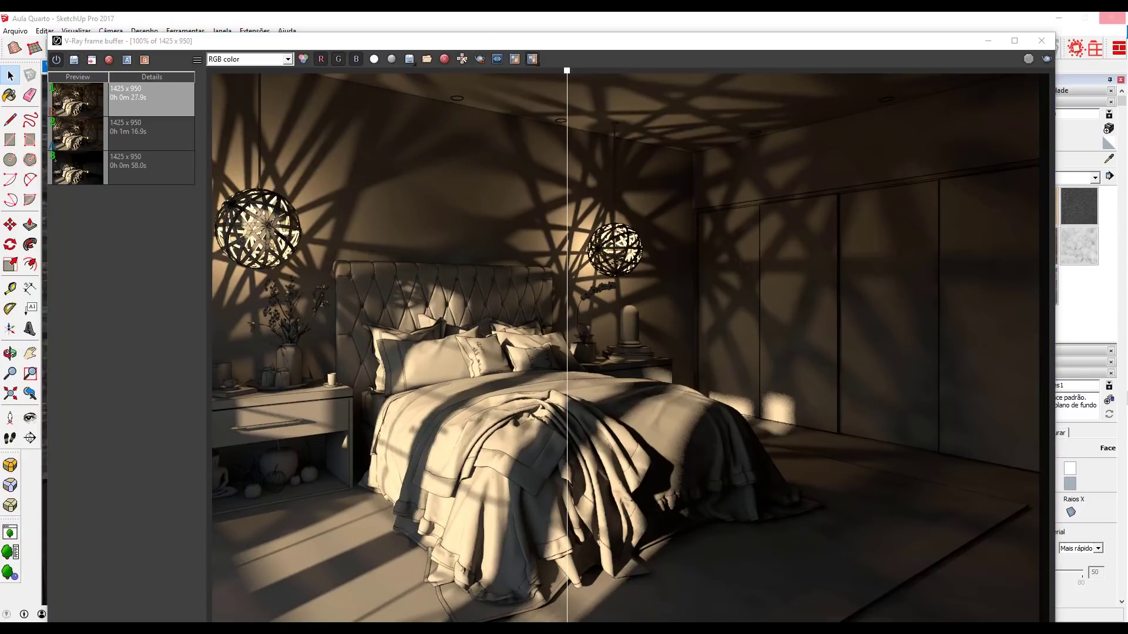
pyautogui.scroll(1, 396, 333)
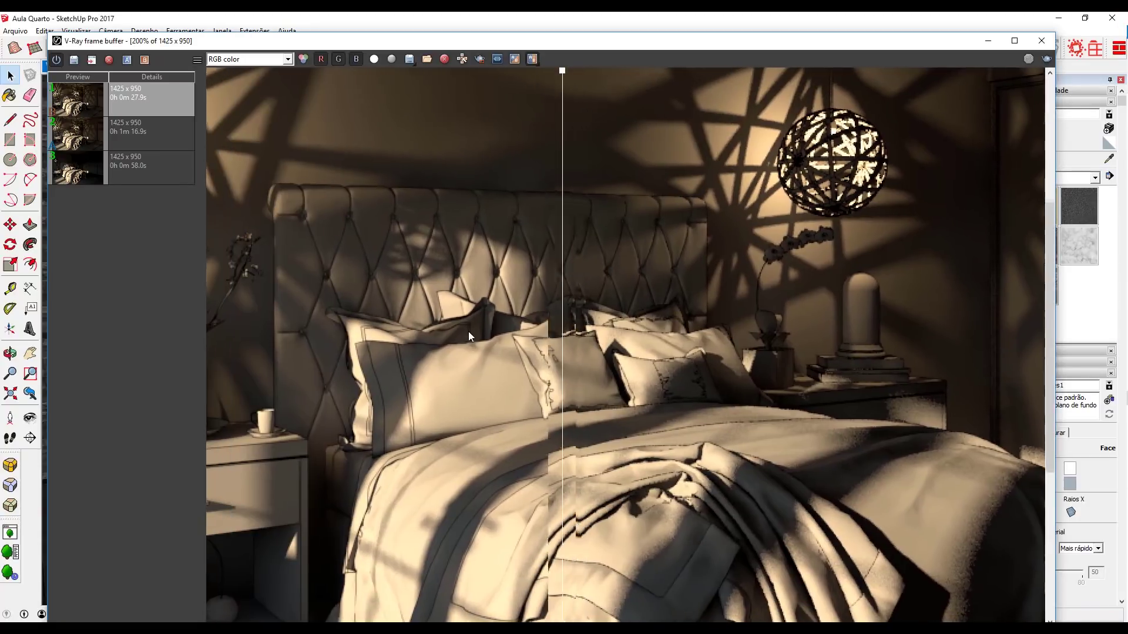
pyautogui.moveTo(468, 336); pyautogui.dragTo(507, 347, button='middle')
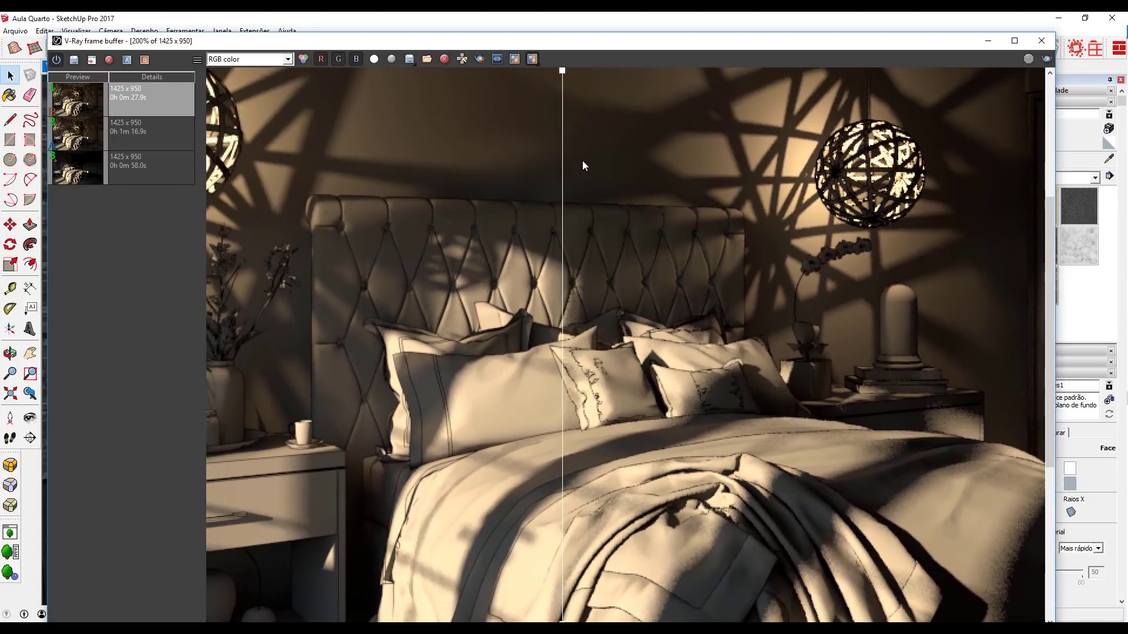
pyautogui.moveTo(560, 135); pyautogui.dragTo(277, 158)
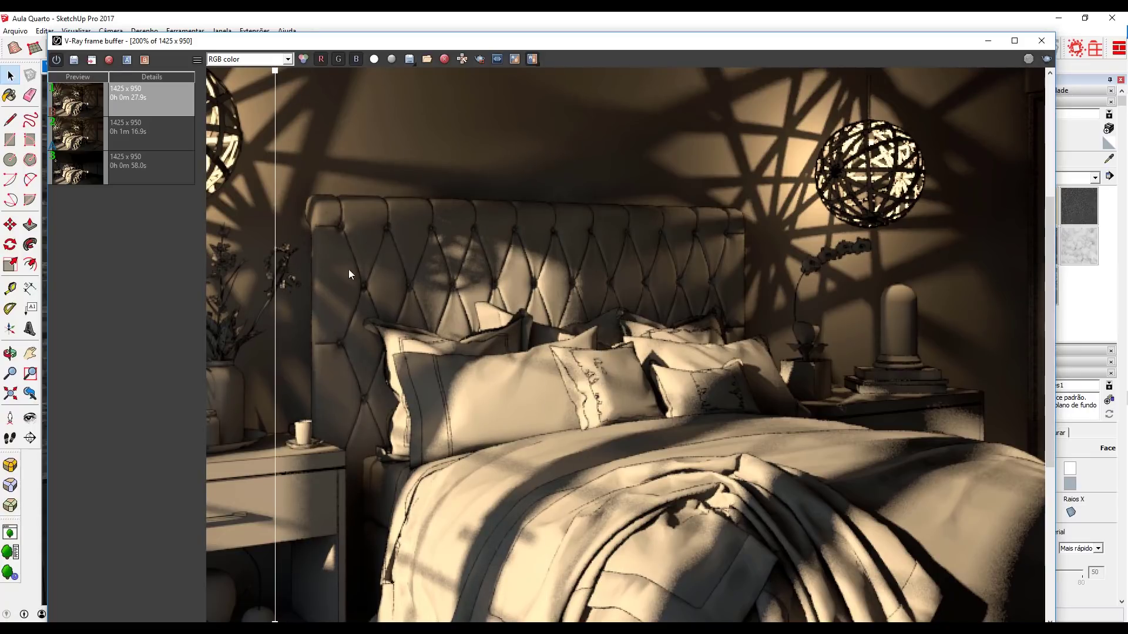
pyautogui.moveTo(283, 94)
pyautogui.mouseDown()
pyautogui.moveTo(321, 172)
pyautogui.moveTo(229, 216)
pyautogui.moveTo(519, 206)
pyautogui.mouseUp()
pyautogui.scroll(-1, 519, 207)
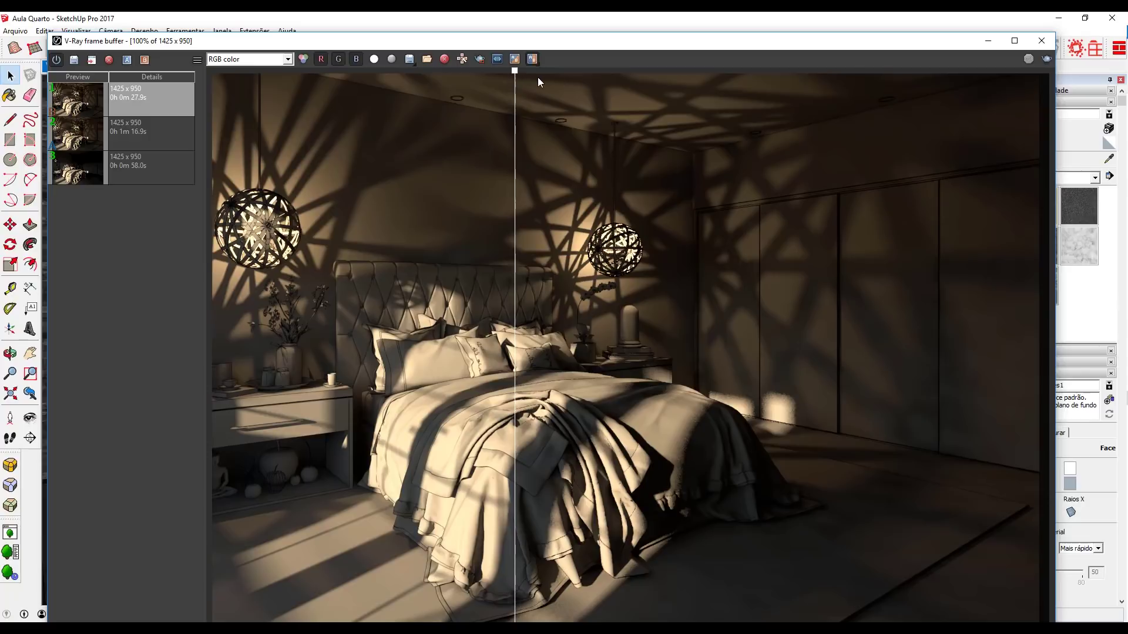
# Compare the two renders across the whole room and the bedspread, then turn comparison off
pyautogui.moveTo(516, 76)
pyautogui.mouseDown()
pyautogui.moveTo(670, 109)
pyautogui.moveTo(408, 181)
pyautogui.moveTo(652, 216)
pyautogui.moveTo(488, 229)
pyautogui.moveTo(443, 244)
pyautogui.moveTo(616, 264)
pyautogui.mouseUp()
pyautogui.scroll(1, 615, 264)
pyautogui.moveTo(616, 264); pyautogui.dragTo(649, 227, button='middle')
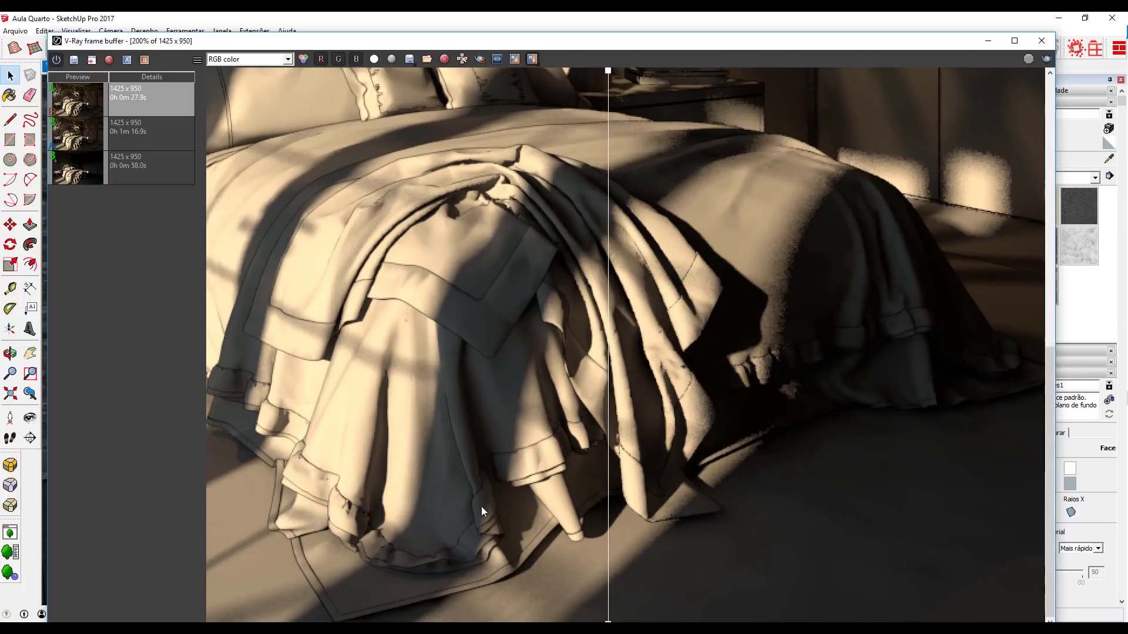
pyautogui.moveTo(608, 617)
pyautogui.mouseDown()
pyautogui.moveTo(410, 611)
pyautogui.moveTo(360, 597)
pyautogui.moveTo(622, 569)
pyautogui.moveTo(393, 591)
pyautogui.mouseUp()
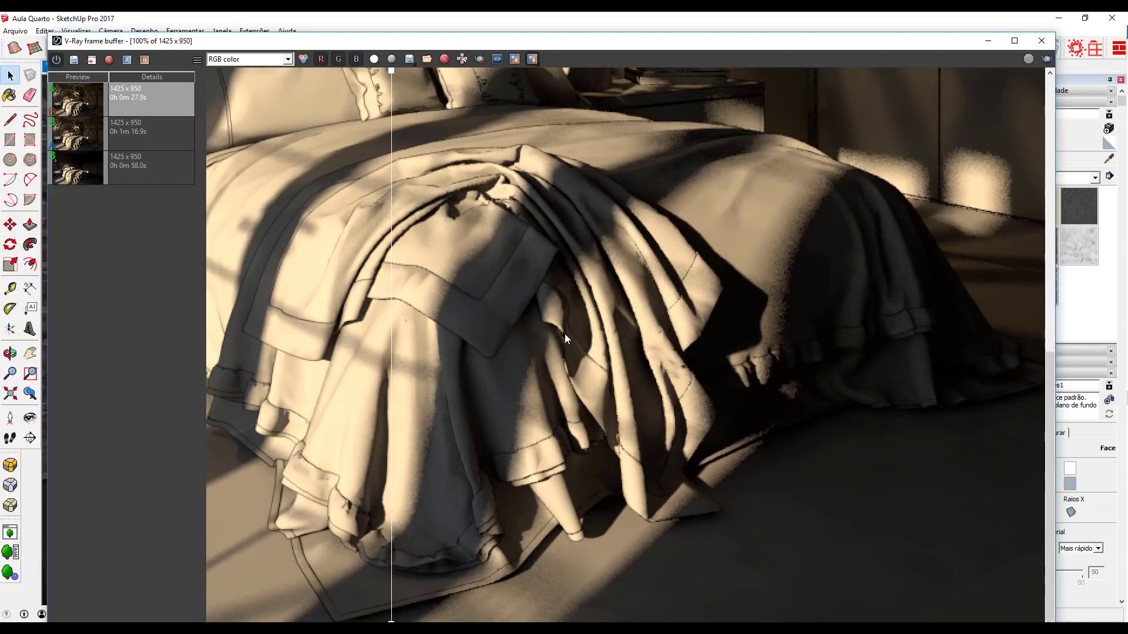
pyautogui.scroll(-1, 565, 334)
pyautogui.click(532, 59)
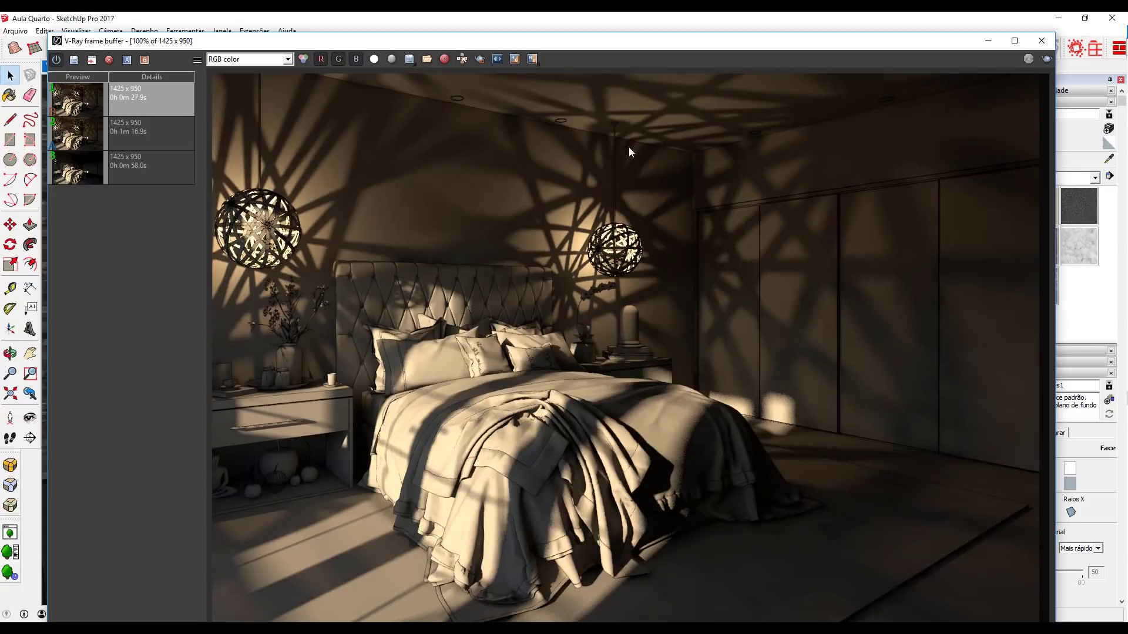
# Maximize the frame buffer, preview the Denoiser channel, return to RGB color, close it, and select the downlight
pyautogui.click(1041, 40)
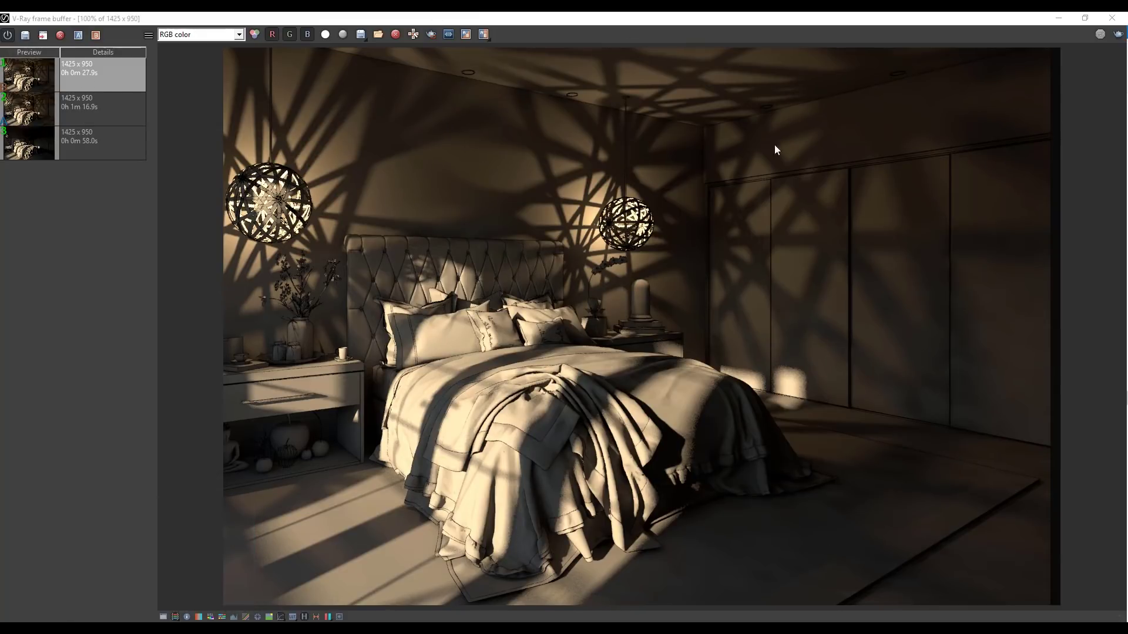
pyautogui.scroll(3, 721, 450)
pyautogui.scroll(-3, 356, 174)
pyautogui.click(187, 34)
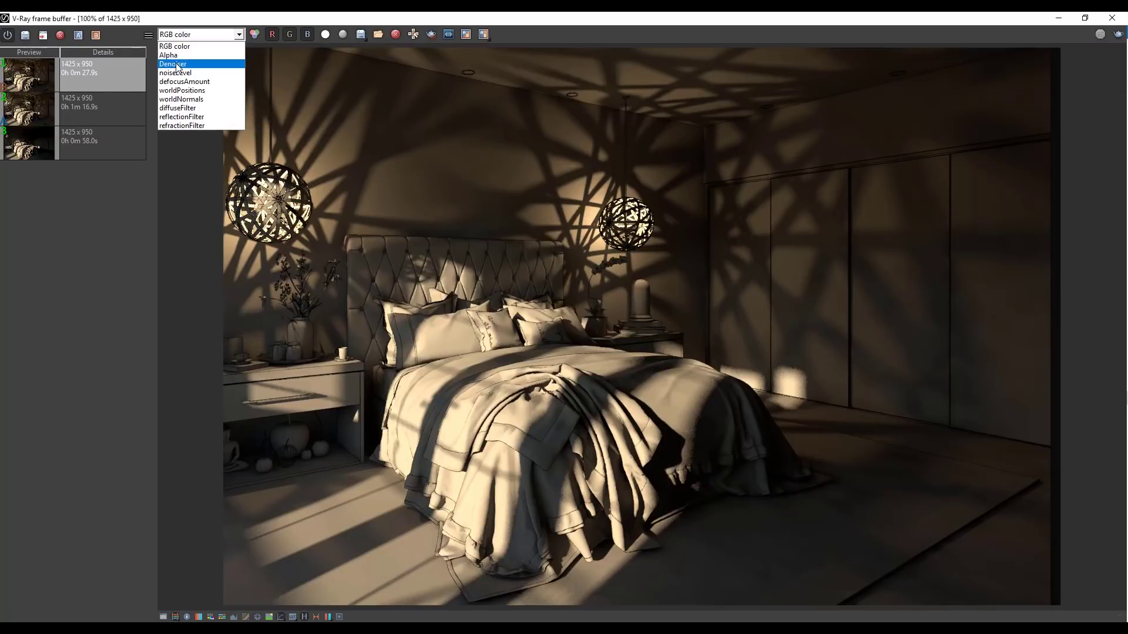
pyautogui.click(178, 68)
pyautogui.click(187, 35)
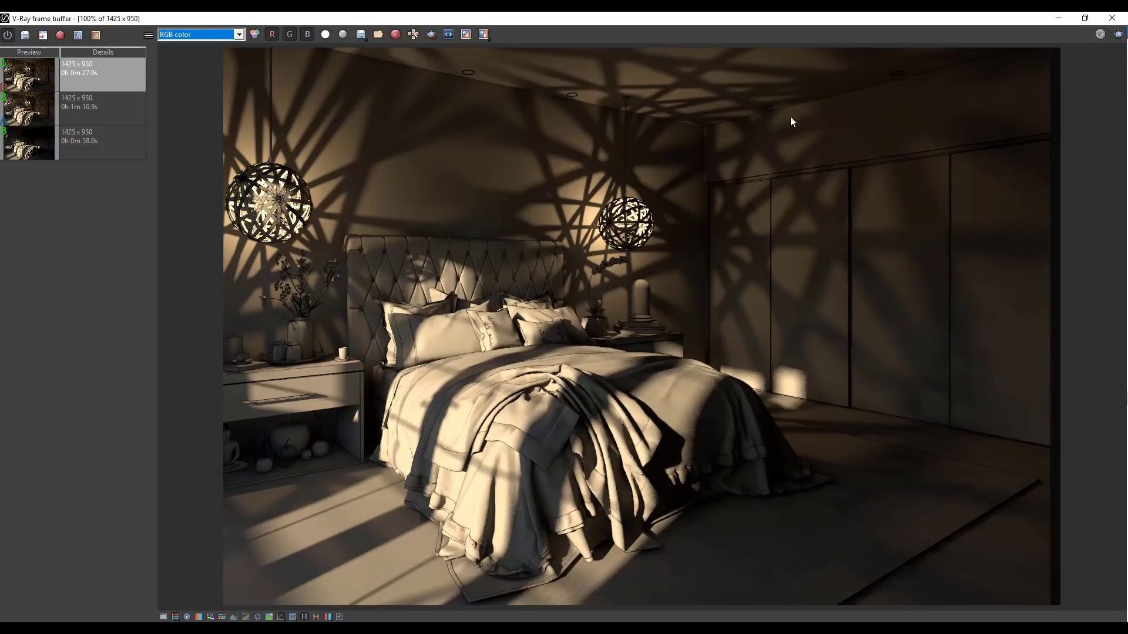
pyautogui.click(1113, 18)
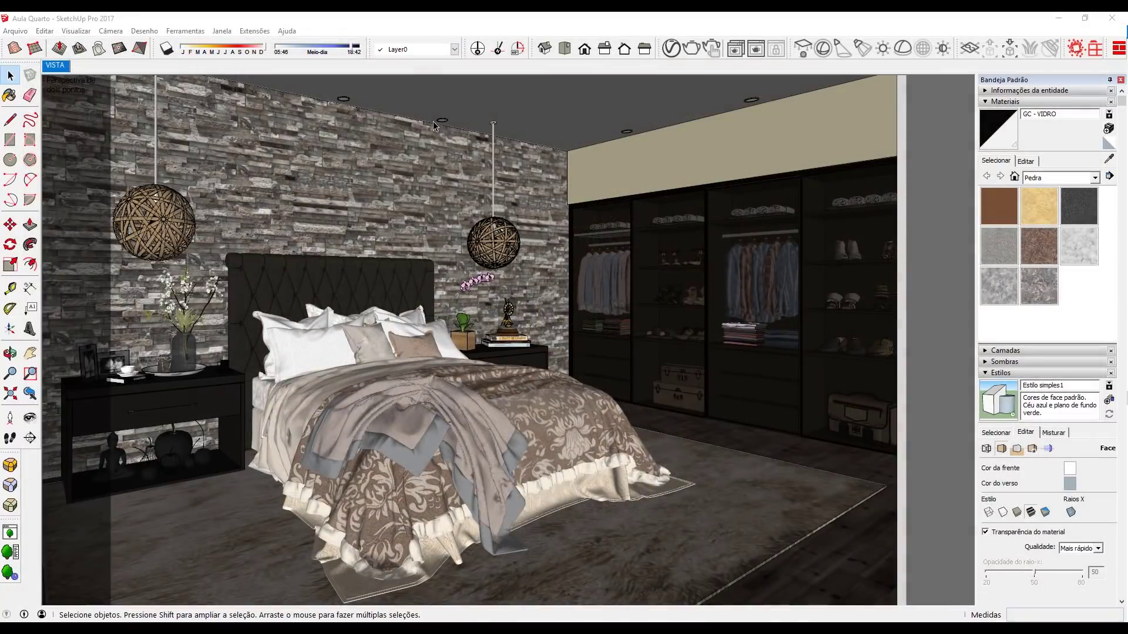
pyautogui.click(344, 99)
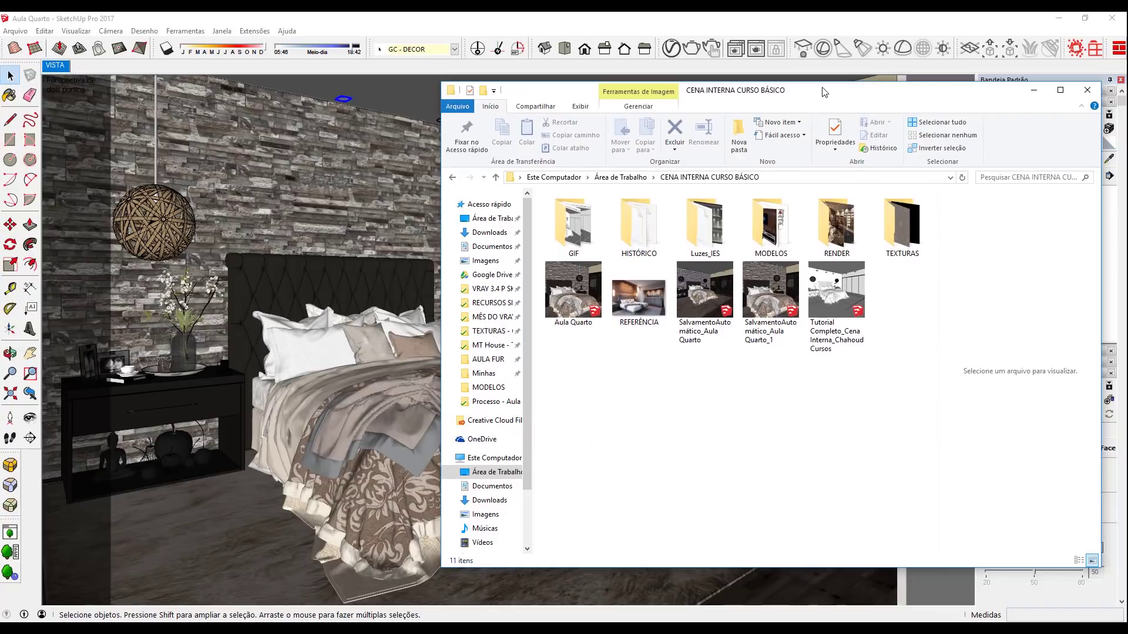
pyautogui.doubleClick(824, 92)
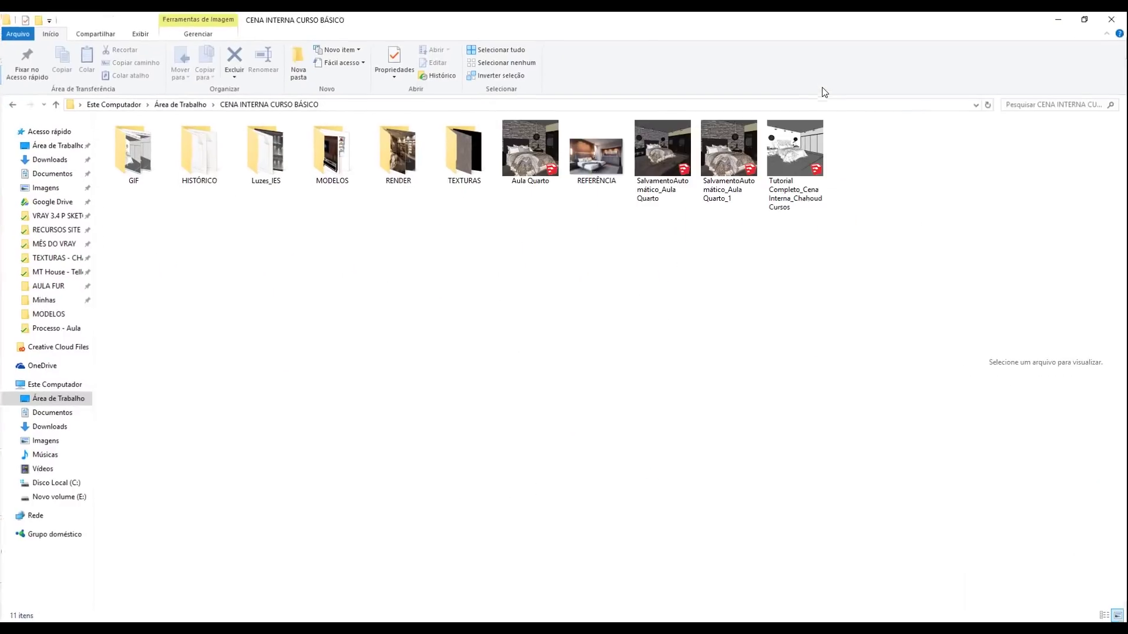
pyautogui.click(406, 171)
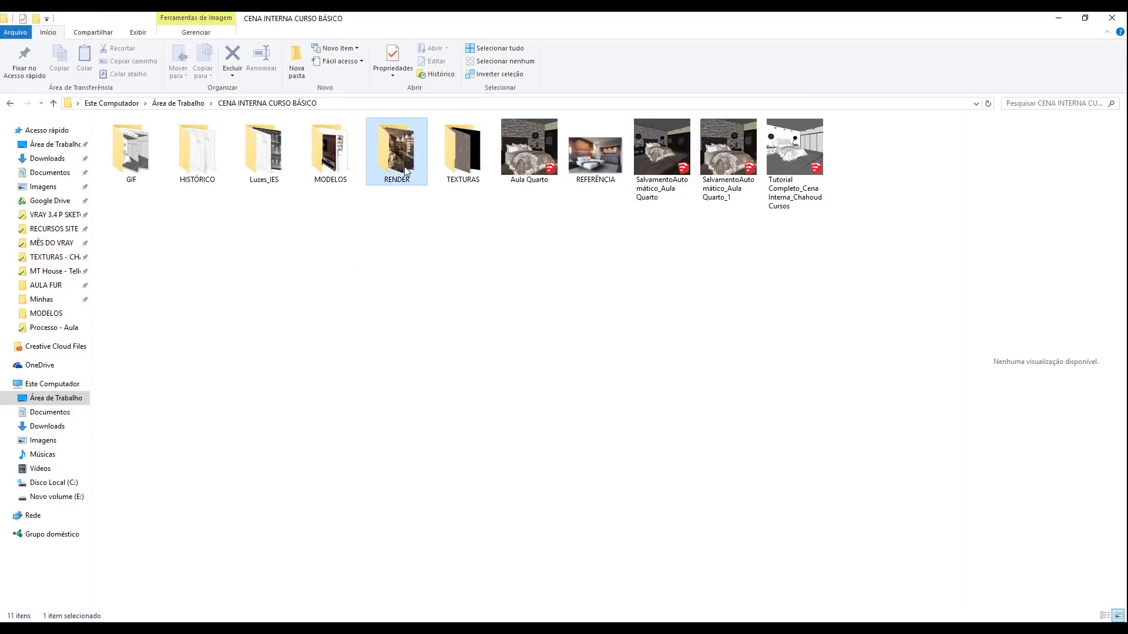
pyautogui.click(334, 165)
pyautogui.click(280, 167)
pyautogui.click(182, 160)
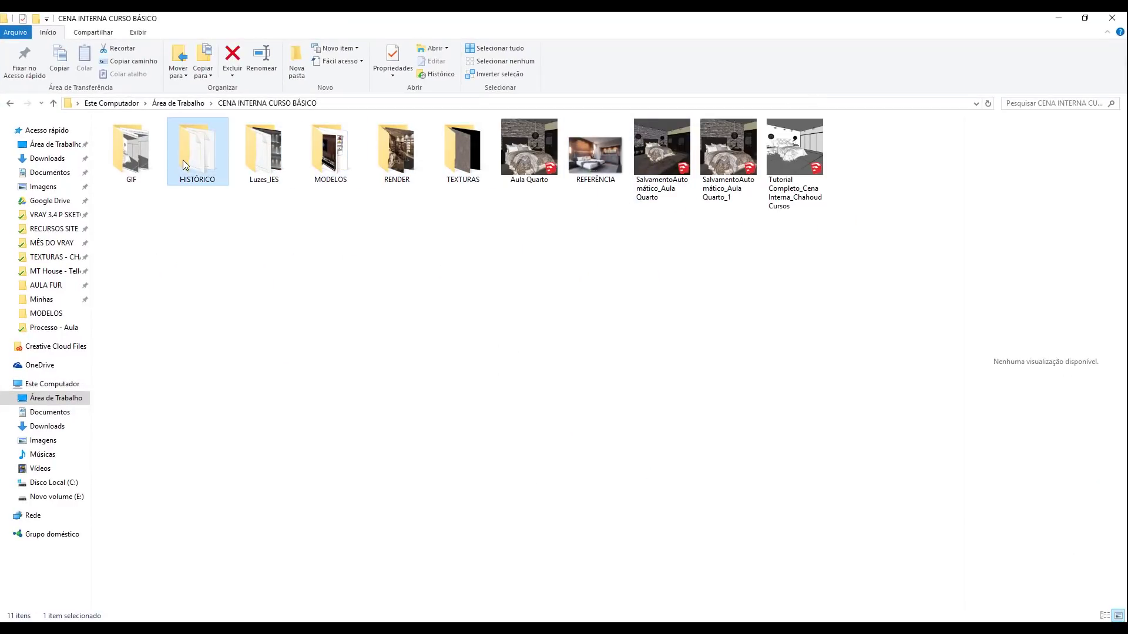
pyautogui.click(145, 152)
pyautogui.click(200, 153)
pyautogui.click(268, 154)
pyautogui.click(331, 153)
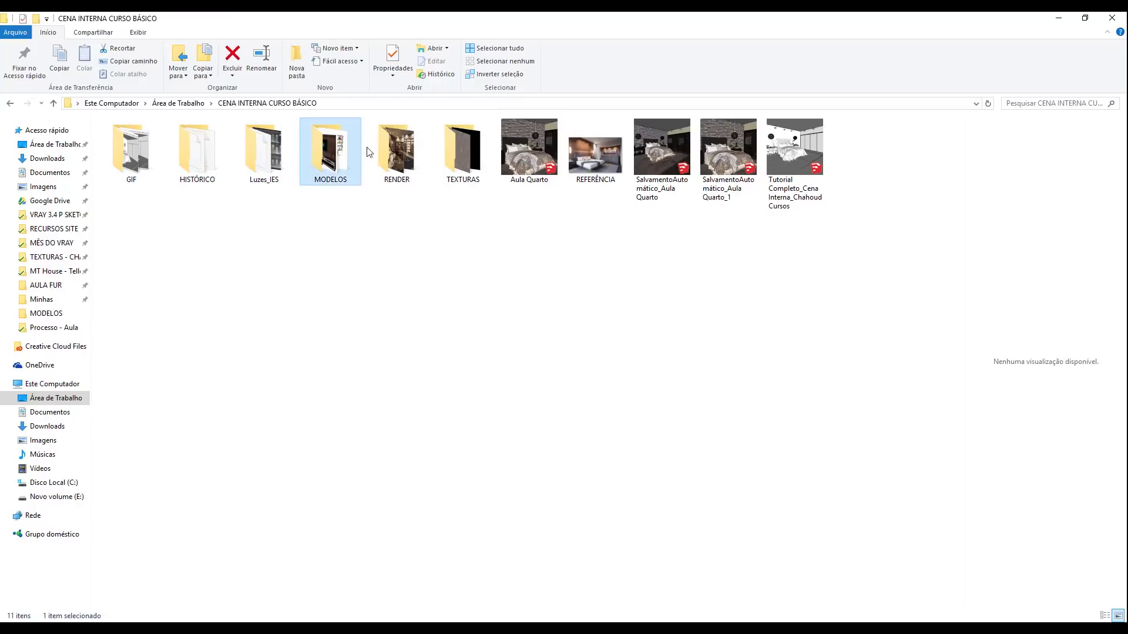
pyautogui.click(396, 153)
pyautogui.click(453, 152)
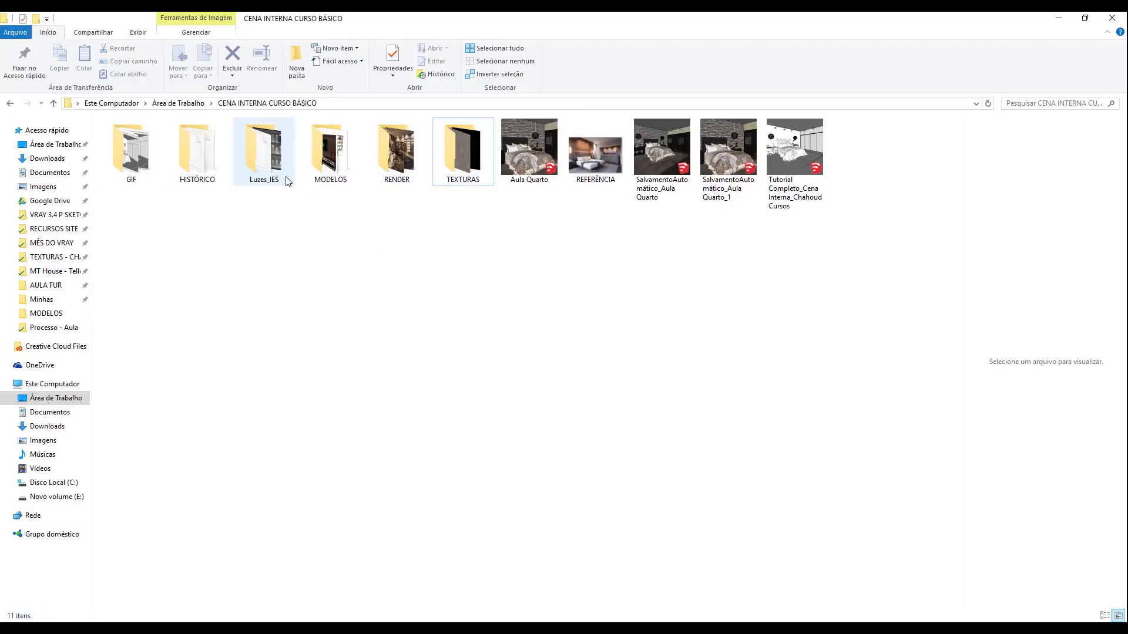
pyautogui.click(269, 153)
pyautogui.doubleClick(269, 153)
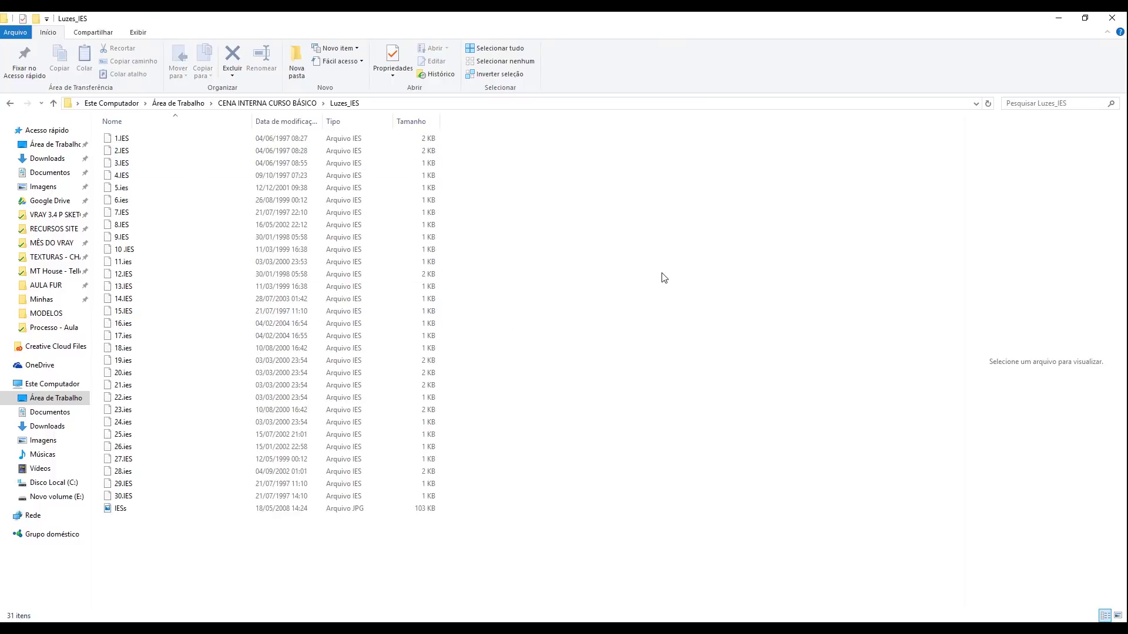
pyautogui.press('BackSpace')
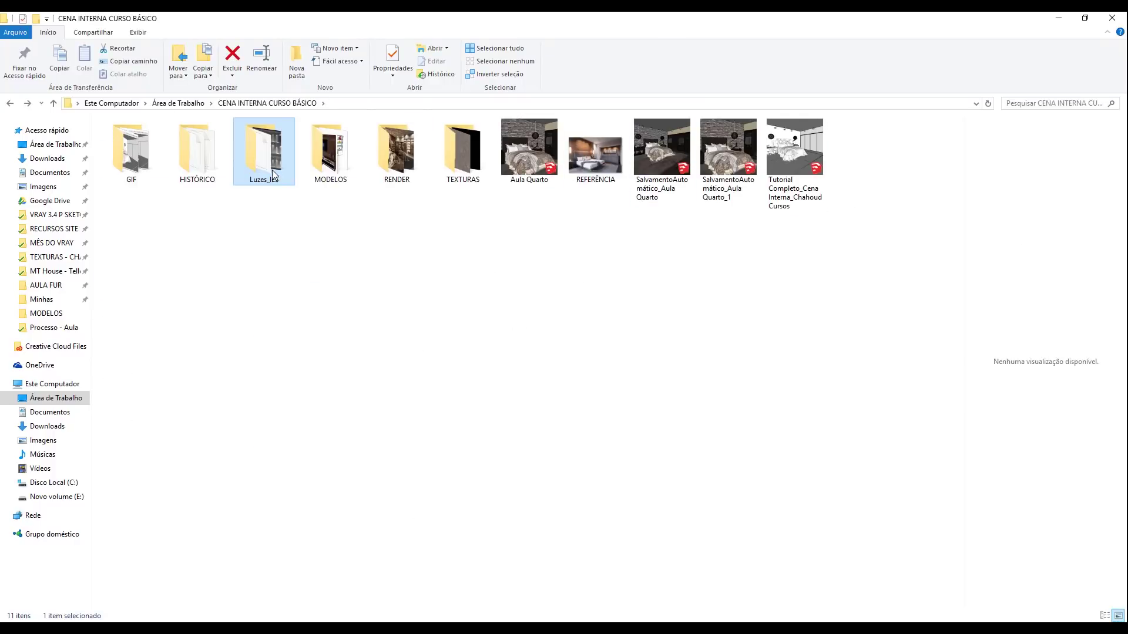
pyautogui.doubleClick(272, 175)
pyautogui.doubleClick(125, 506)
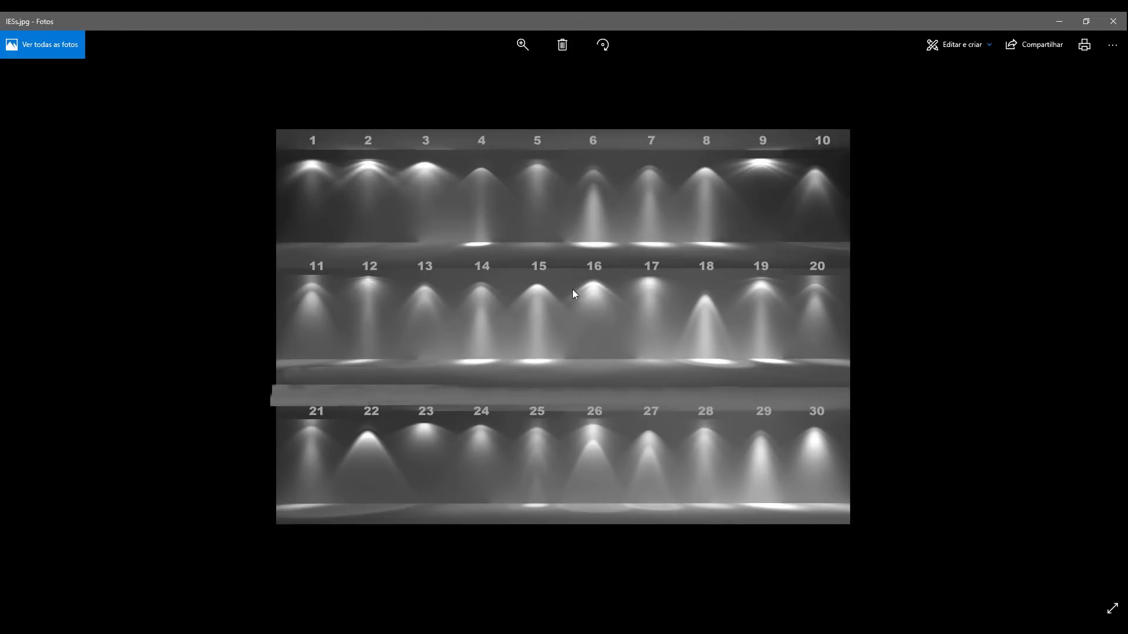
pyautogui.click(1112, 21)
pyautogui.click(1054, 17)
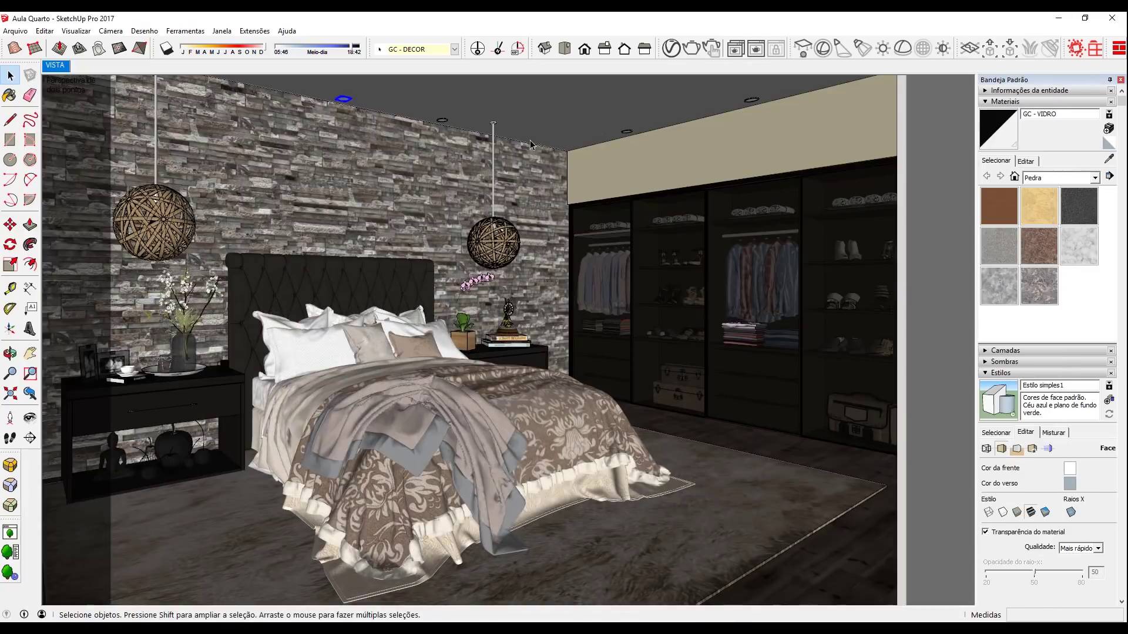
# Load an IES profile from the Luzes_IES folder and place the light at the ceiling ring
pyautogui.click(863, 50)
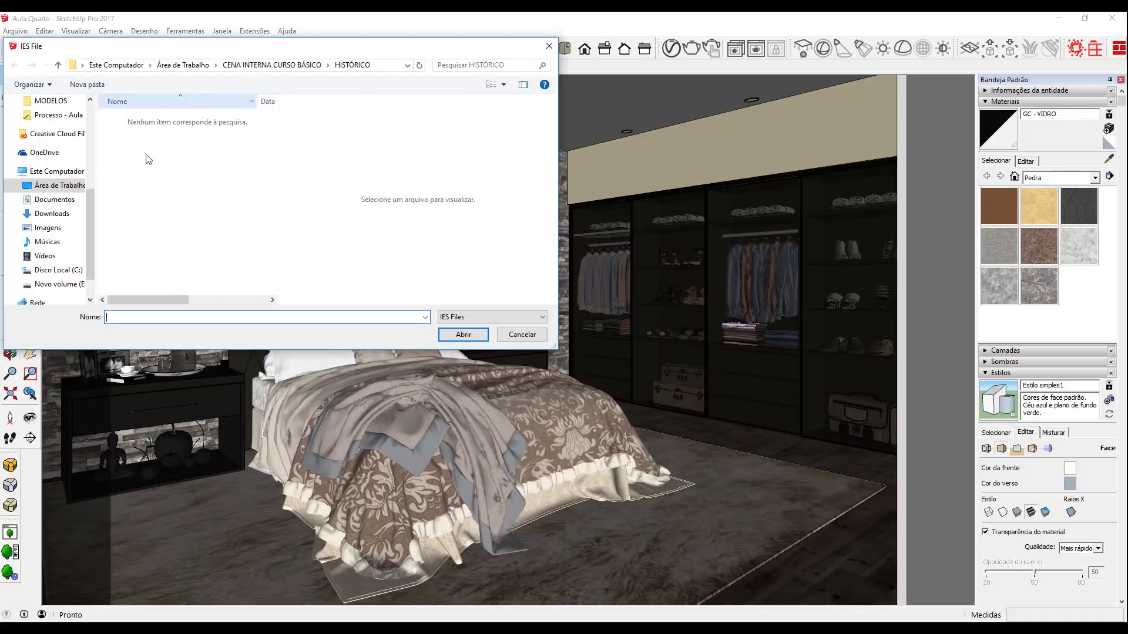
pyautogui.click(269, 64)
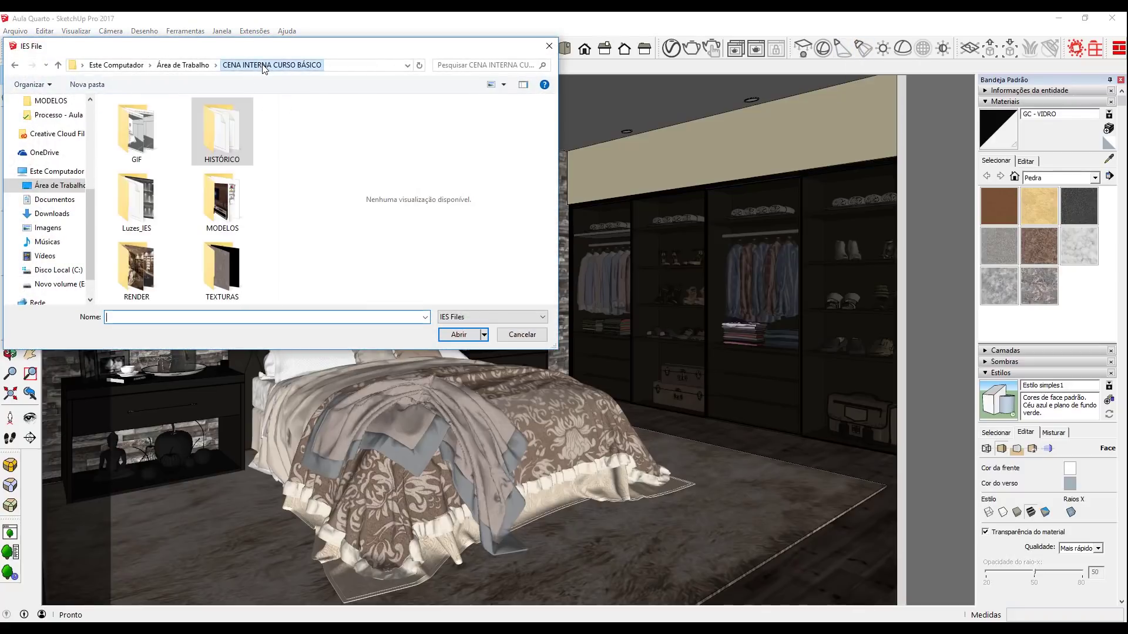
pyautogui.doubleClick(152, 215)
pyautogui.scroll(-1, 151, 208)
pyautogui.scroll(-1, 147, 229)
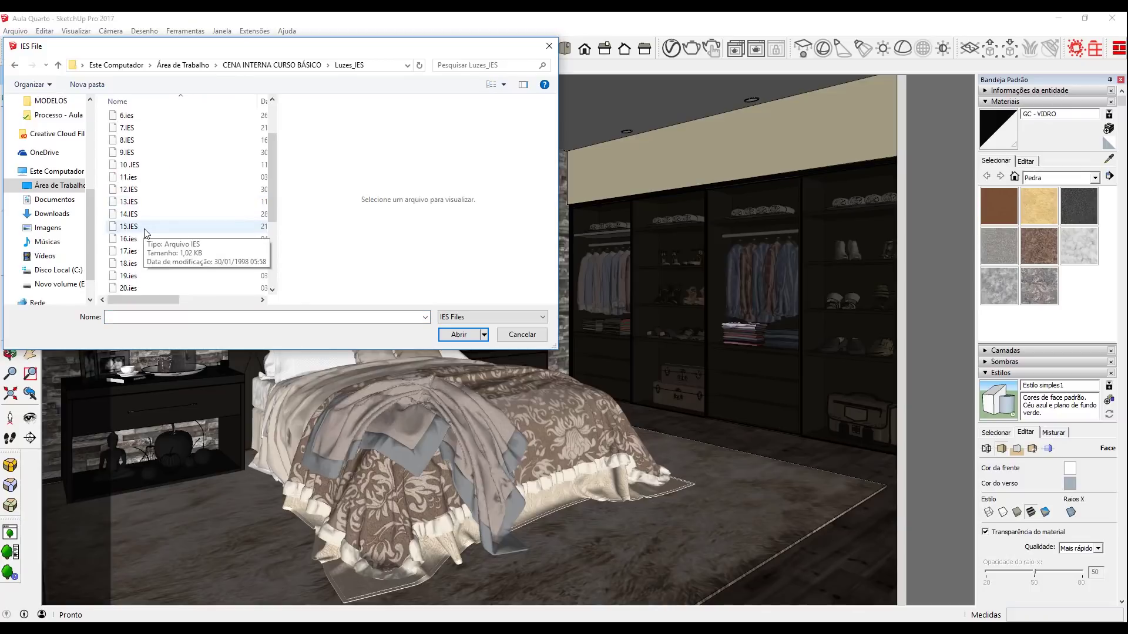
pyautogui.doubleClick(129, 240)
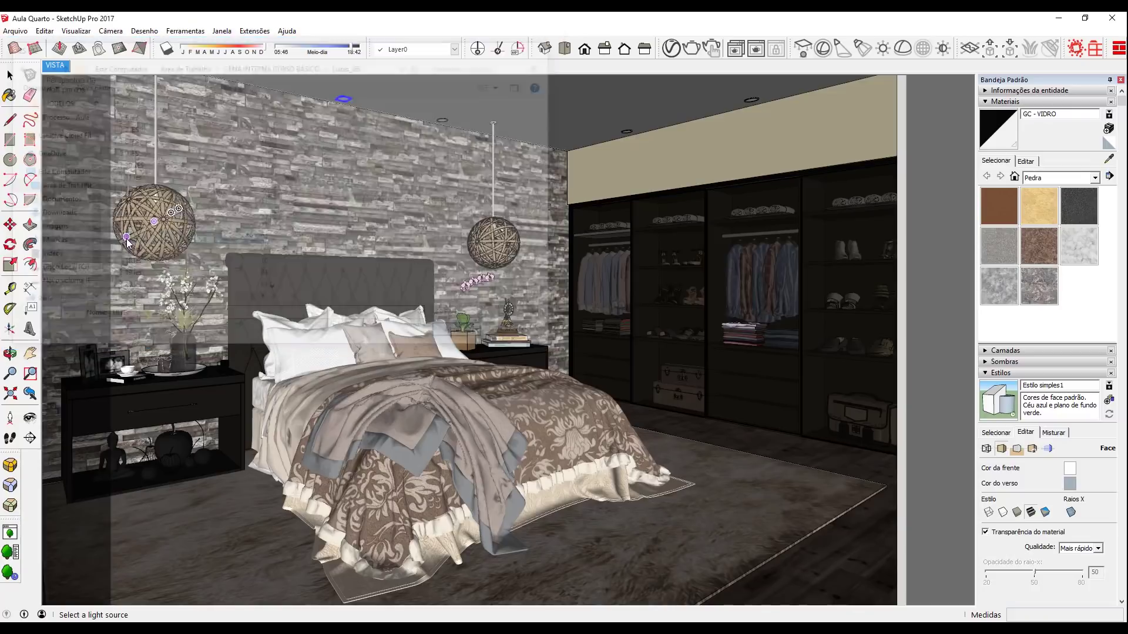
pyautogui.scroll(2, 388, 106)
pyautogui.scroll(2, 453, 123)
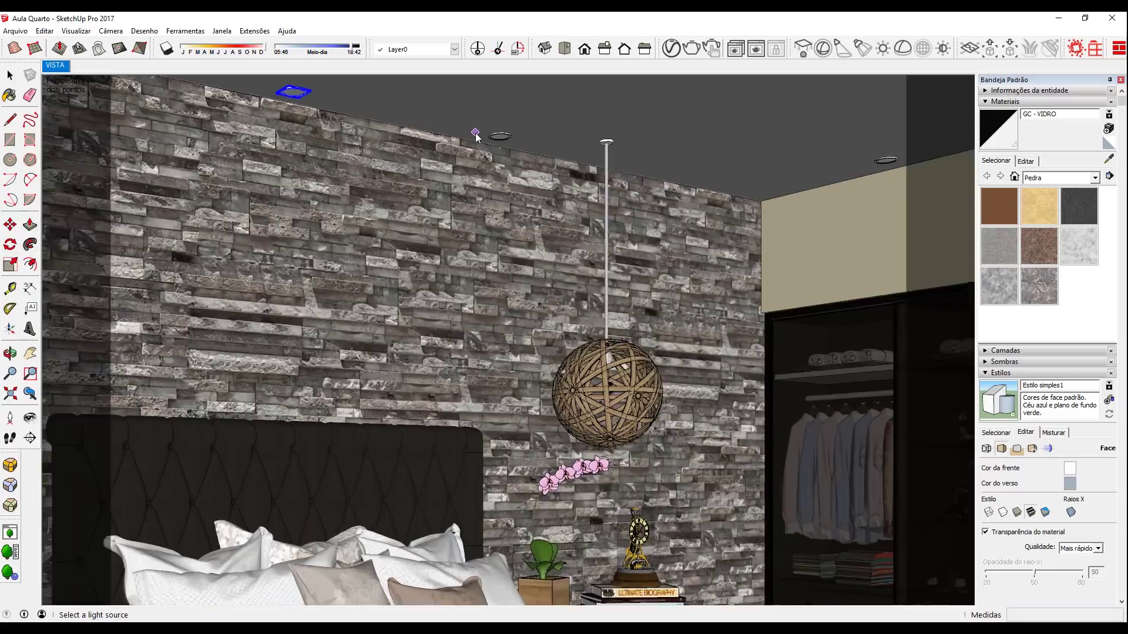
pyautogui.scroll(2, 476, 137)
pyautogui.scroll(2, 501, 143)
pyautogui.click(495, 137)
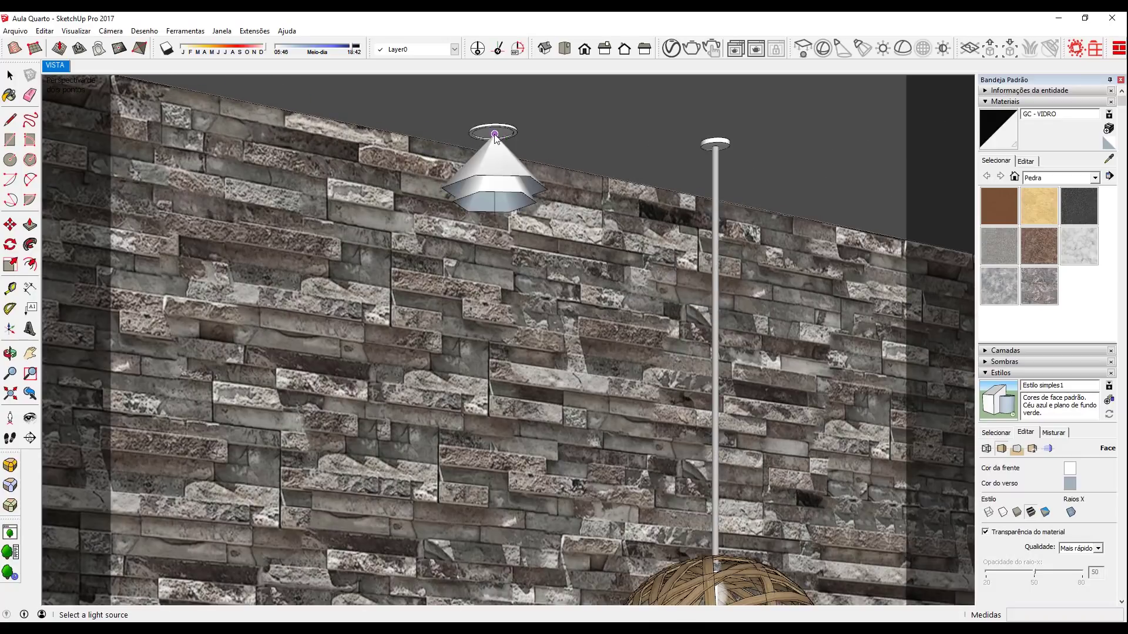
# Copy the ceiling ring further along the stone headboard wall
pyautogui.moveTo(484, 176)
pyautogui.mouseDown(button='middle')
pyautogui.moveTo(508, 189)
pyautogui.moveTo(436, 199)
pyautogui.mouseUp(button='middle')
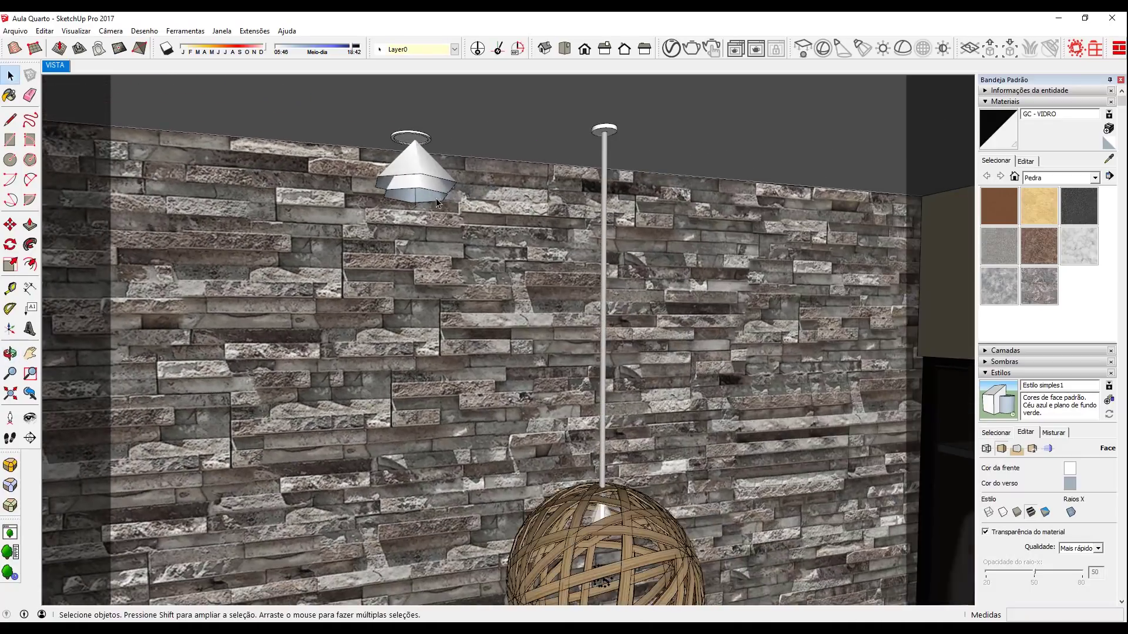
pyautogui.press('l')
pyautogui.moveTo(436, 198)
pyautogui.mouseDown()
pyautogui.moveTo(468, 179)
pyautogui.moveTo(470, 141)
pyautogui.mouseUp()
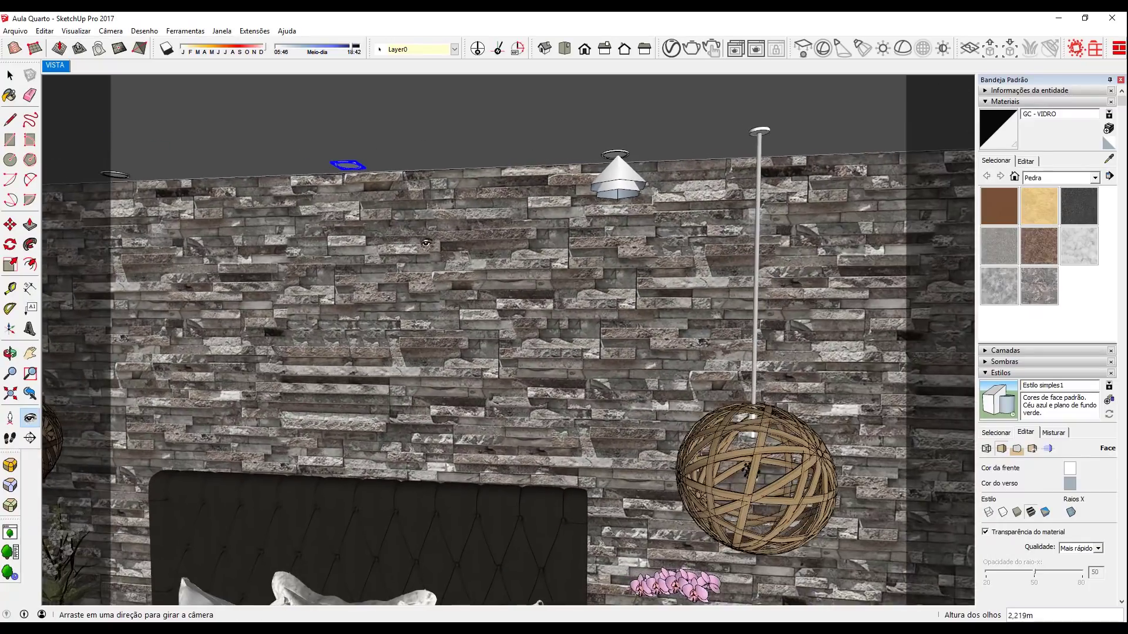
pyautogui.press('m')
pyautogui.press('ctrl')
pyautogui.click(471, 136)
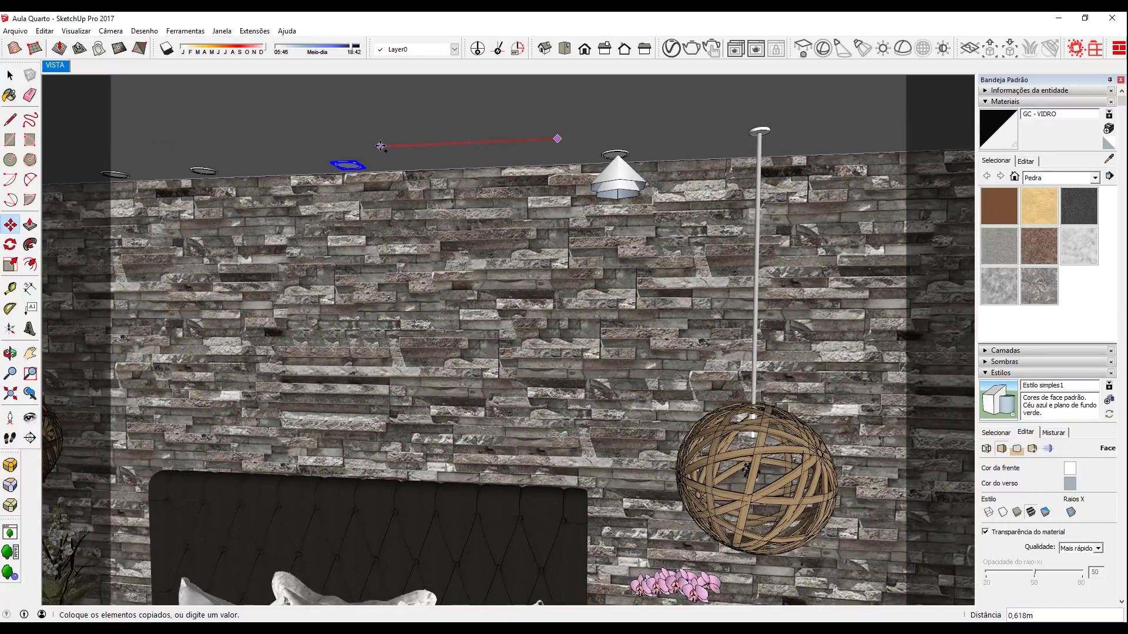
pyautogui.click(540, 143)
pyautogui.press('space')
# Copy the cone lamp shade along the wall as an x2 array, then restore the VISTA view
pyautogui.click(614, 188)
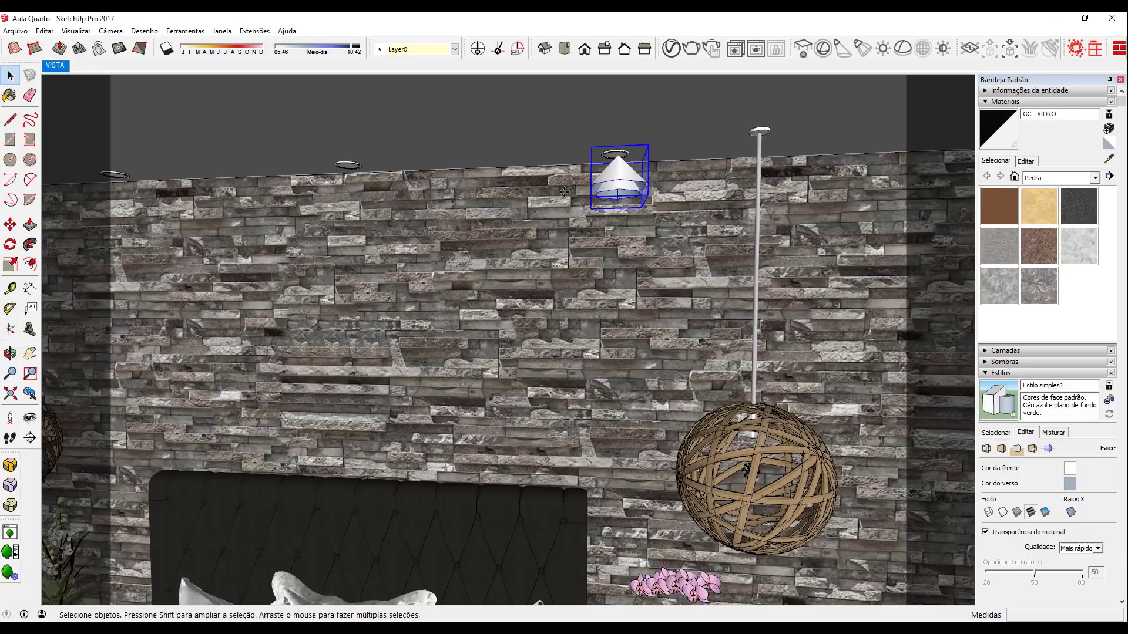
pyautogui.press('m')
pyautogui.press('ctrl')
pyautogui.click(562, 117)
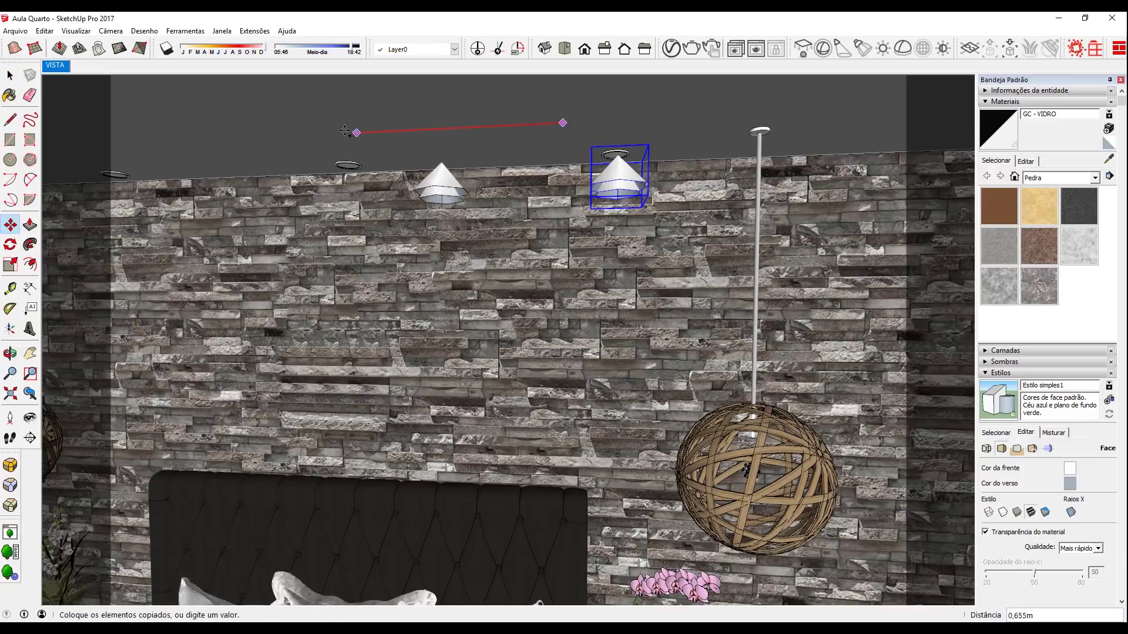
pyautogui.click(249, 137)
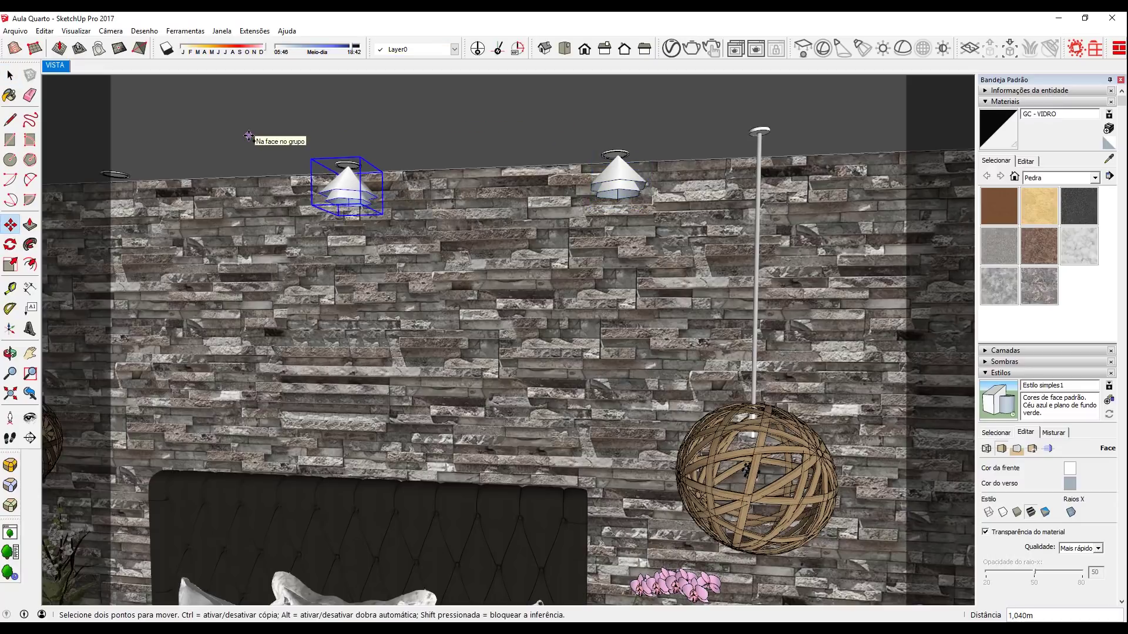
pyautogui.write('x2')
pyautogui.press('Return')
pyautogui.press('space')
pyautogui.click(58, 66)
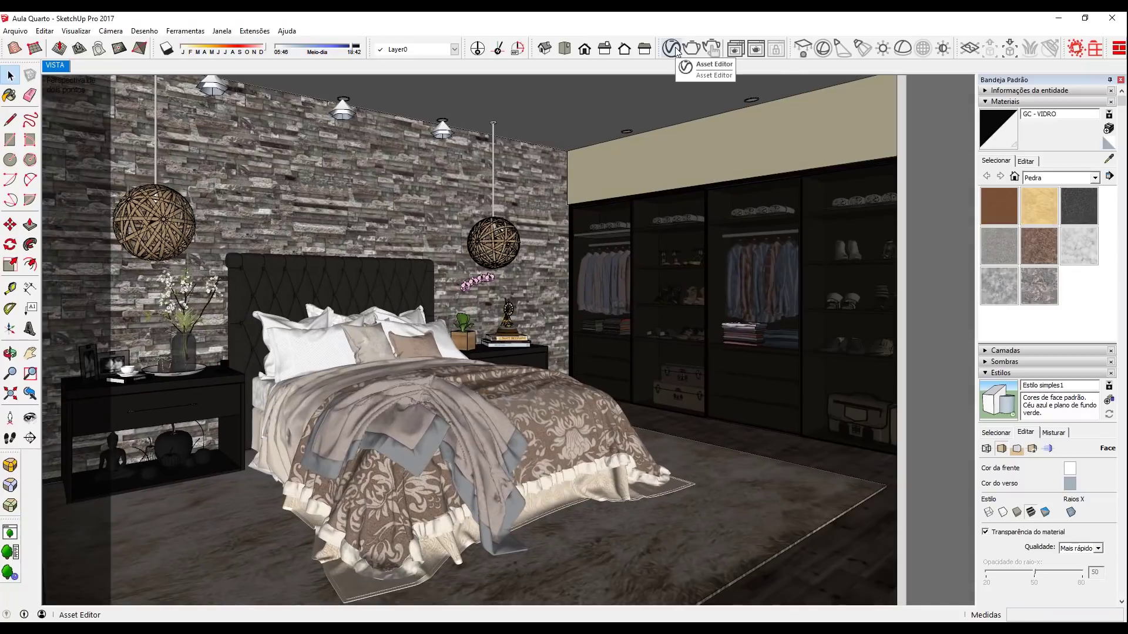
# Set the IES light colour to a warm peach in the V-Ray asset editor
pyautogui.click(675, 50)
pyautogui.click(591, 147)
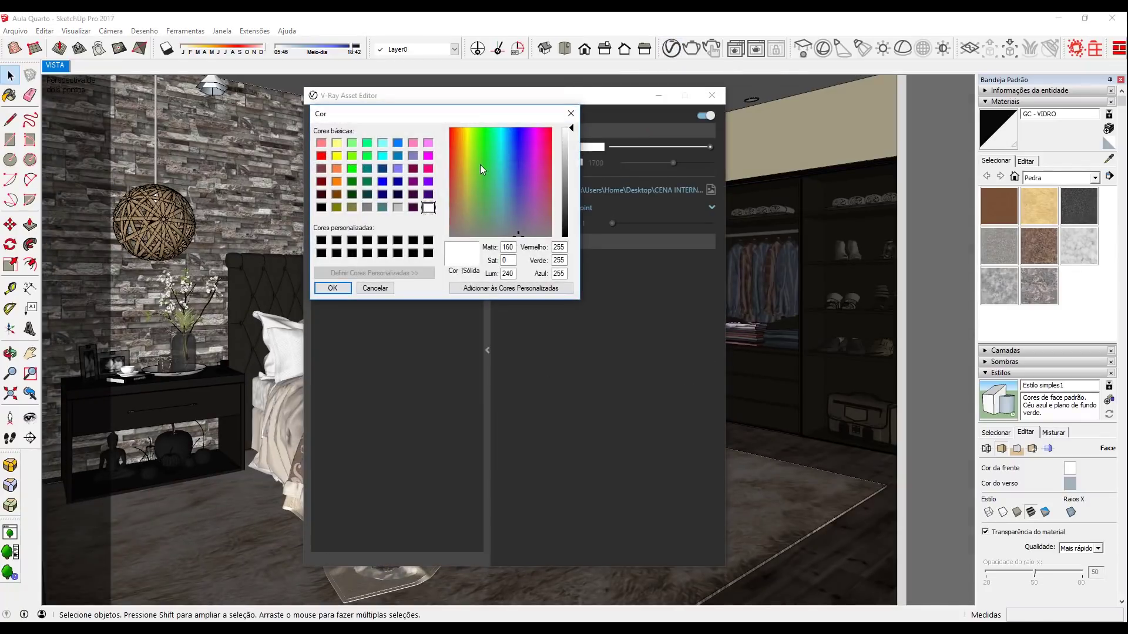
pyautogui.click(462, 159)
pyautogui.click(567, 159)
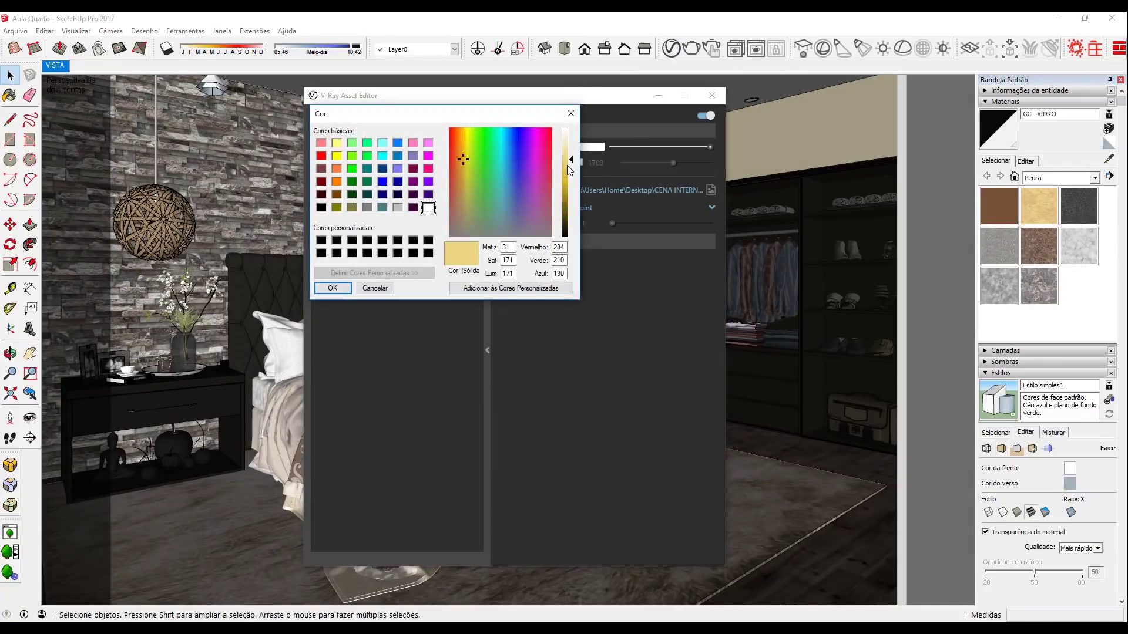
pyautogui.moveTo(567, 169); pyautogui.dragTo(569, 167)
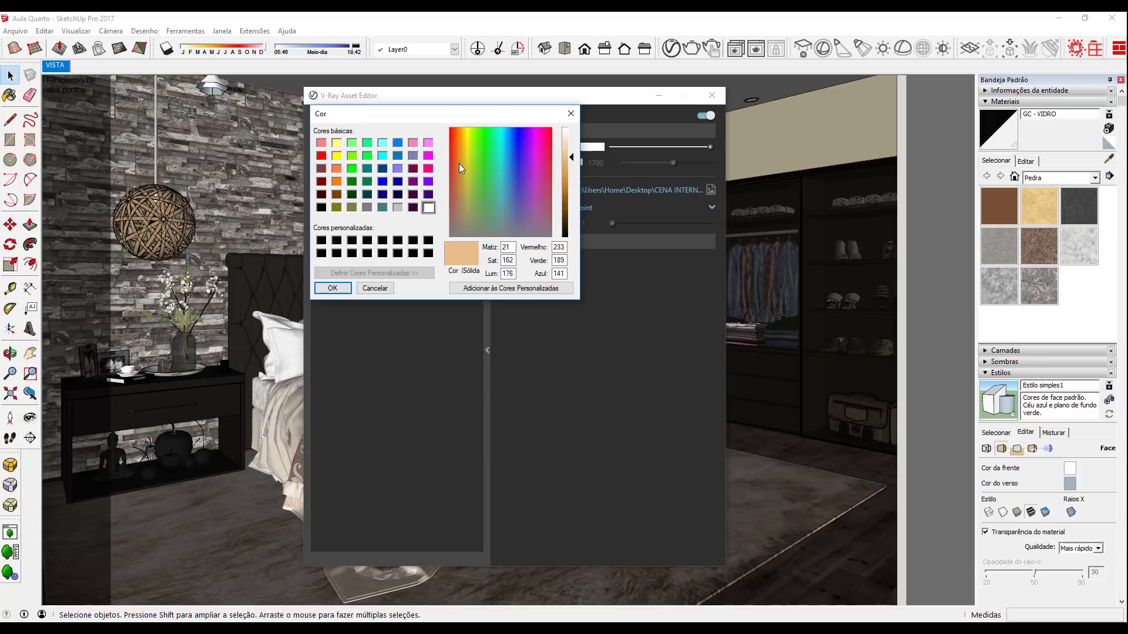
pyautogui.click(340, 289)
# Enable custom intensity at 50000 lm and set the light shape to Circle
pyautogui.click(579, 163)
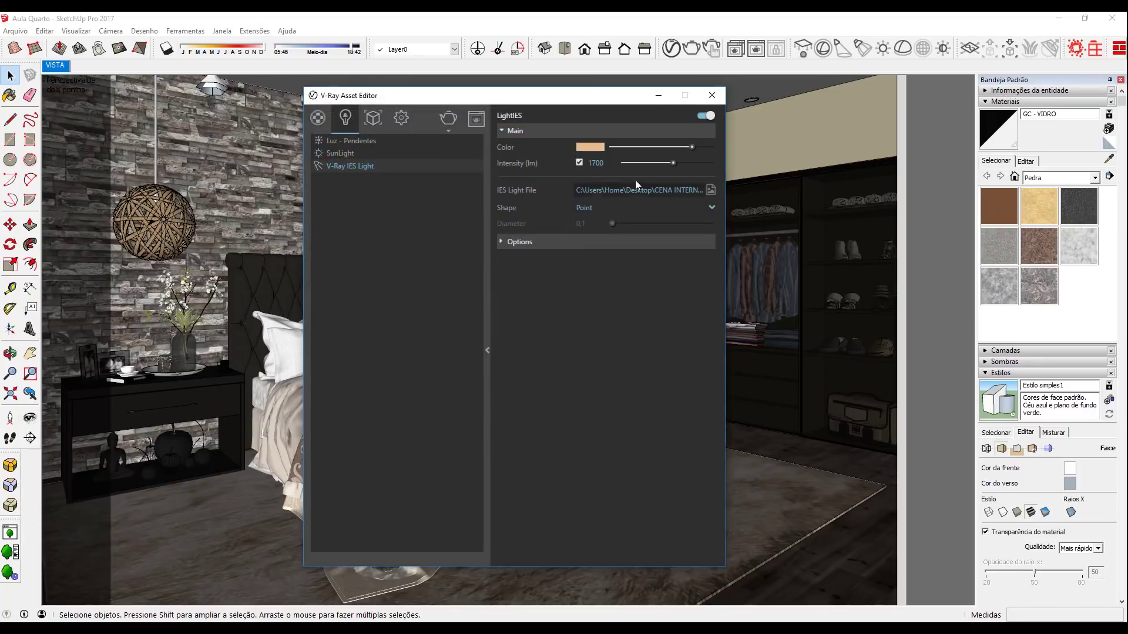
pyautogui.doubleClick(611, 162)
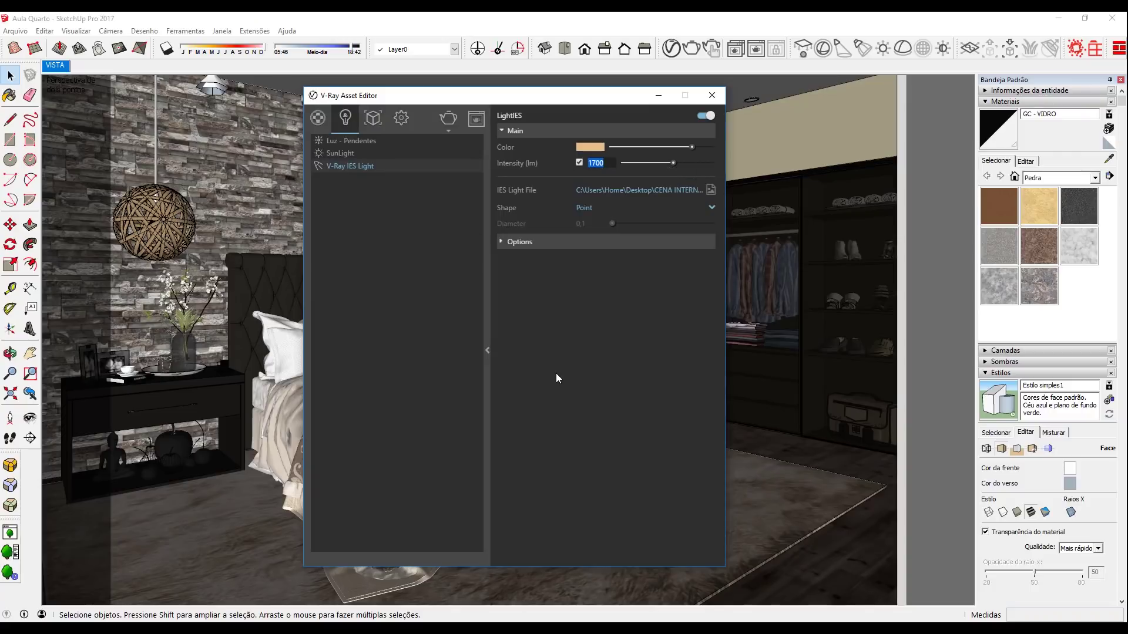
pyautogui.write('50000')
pyautogui.click(599, 208)
pyautogui.click(590, 252)
pyautogui.click(712, 95)
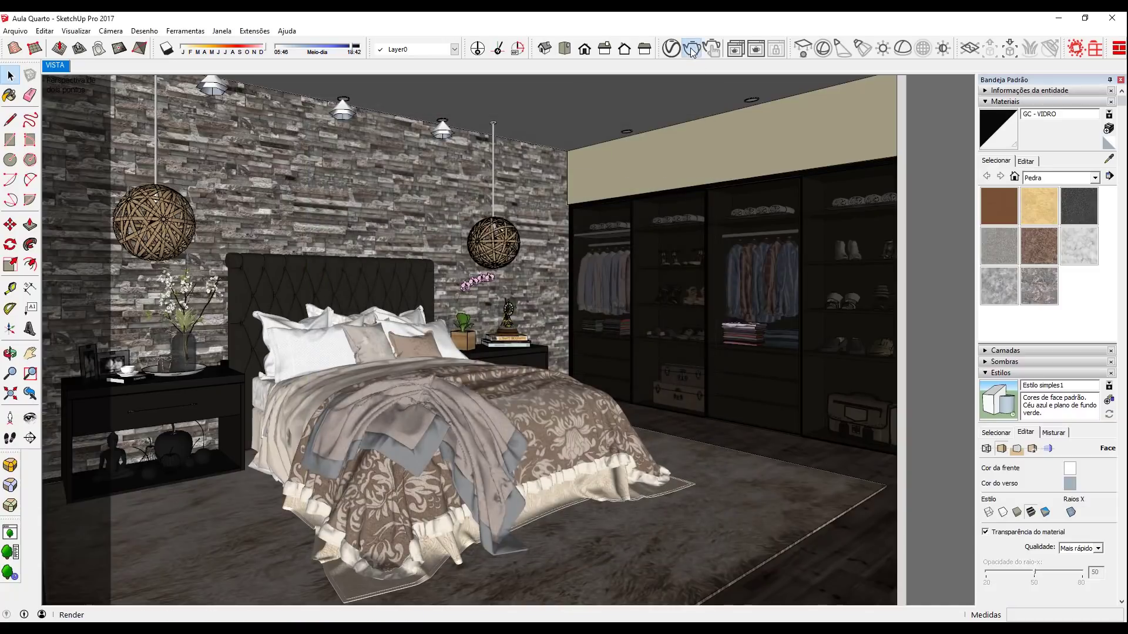
# Render the scene to check the three IES spotlight pools on the headboard wall
pyautogui.click(692, 50)
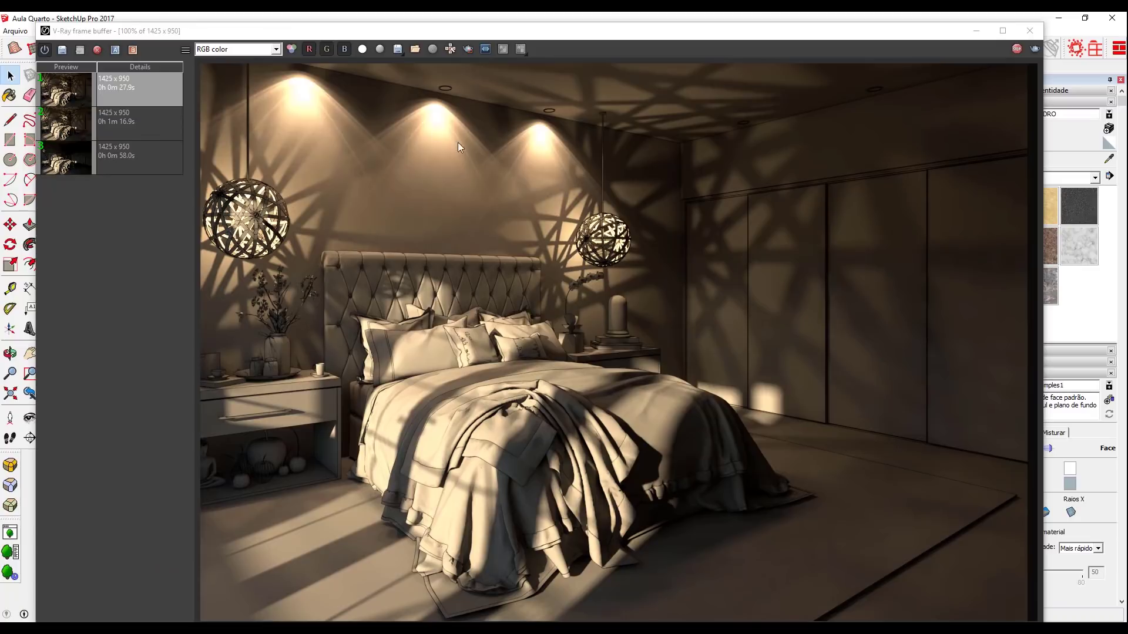
pyautogui.scroll(2, 298, 94)
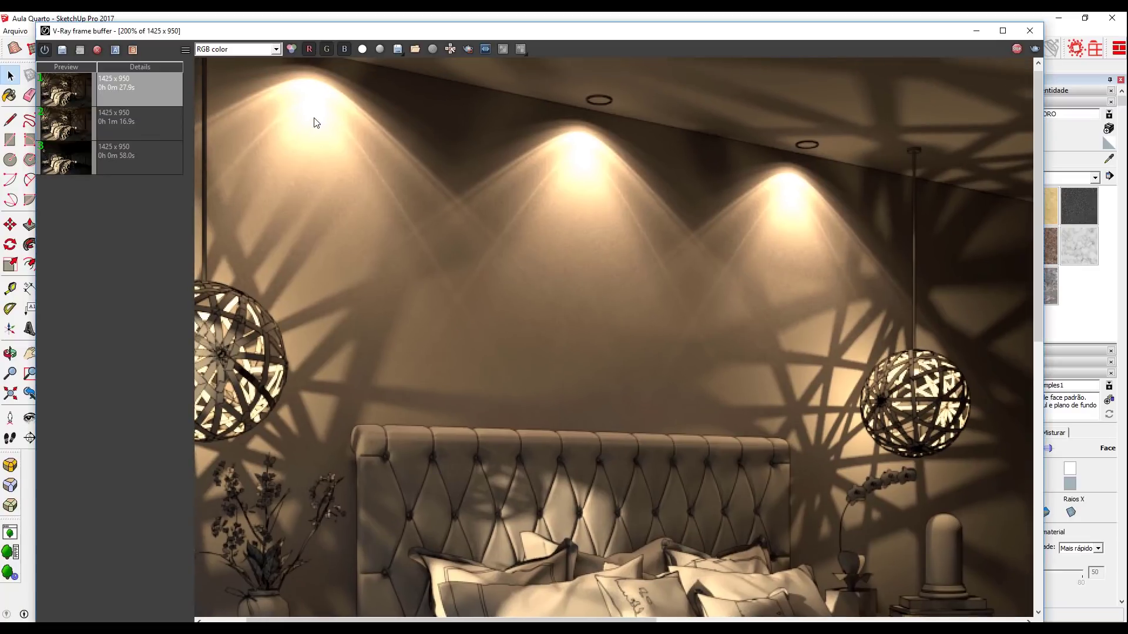
pyautogui.scroll(-2, 312, 120)
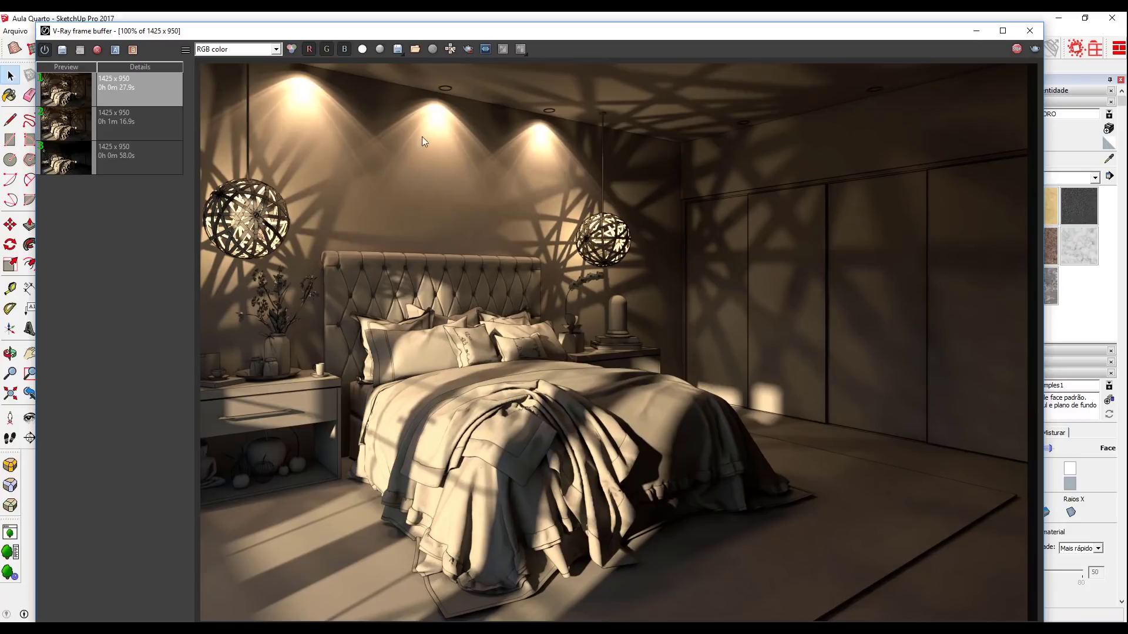
# Close the render window and lower the IES light intensity to 35000
pyautogui.click(1029, 33)
pyautogui.click(672, 48)
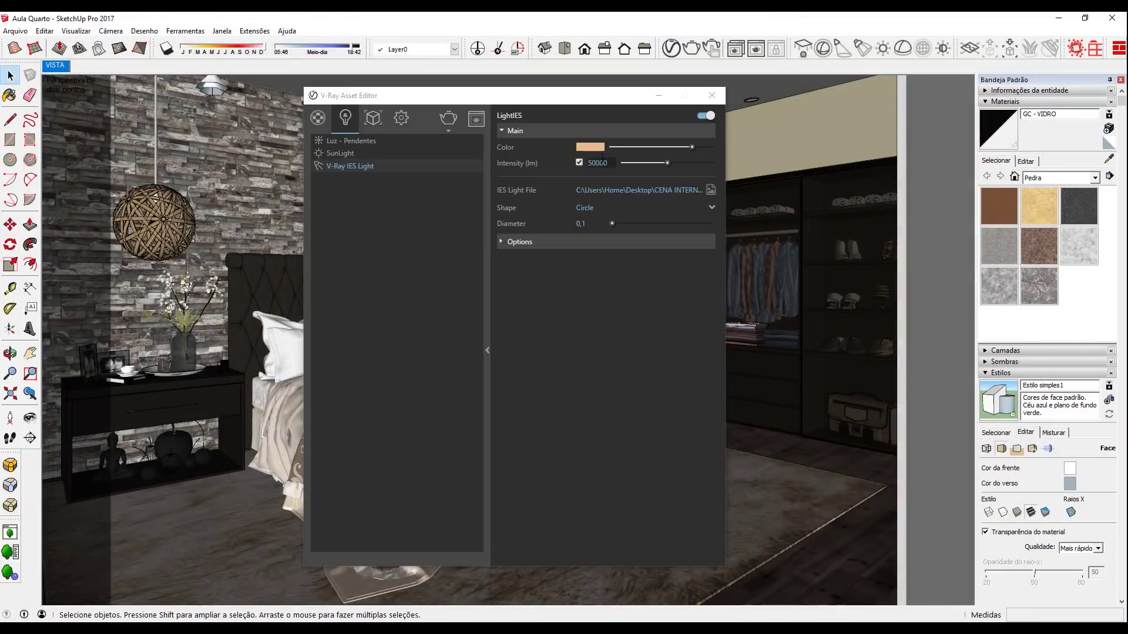
pyautogui.moveTo(590, 162); pyautogui.dragTo(585, 164)
pyautogui.write('35000')
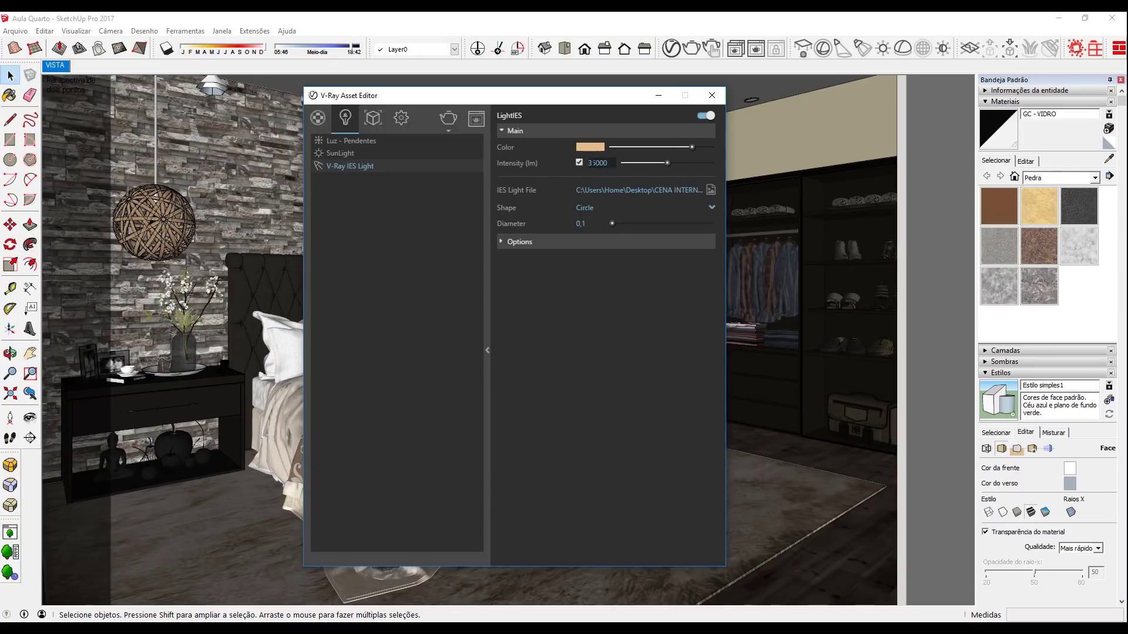
pyautogui.click(566, 308)
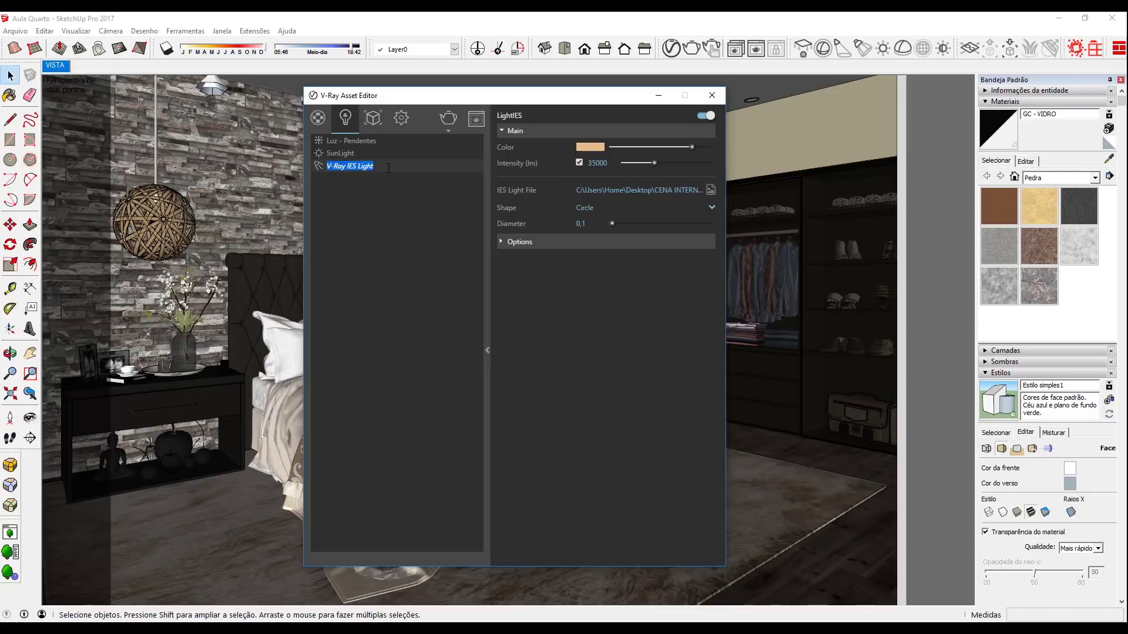
# Rename the IES light to 'IES - Amarelas'
pyautogui.press('BackSpace')
pyautogui.write('s')
pyautogui.press('Return')
# Add another IES light at the ceiling ring above the wardrobe
pyautogui.click(659, 96)
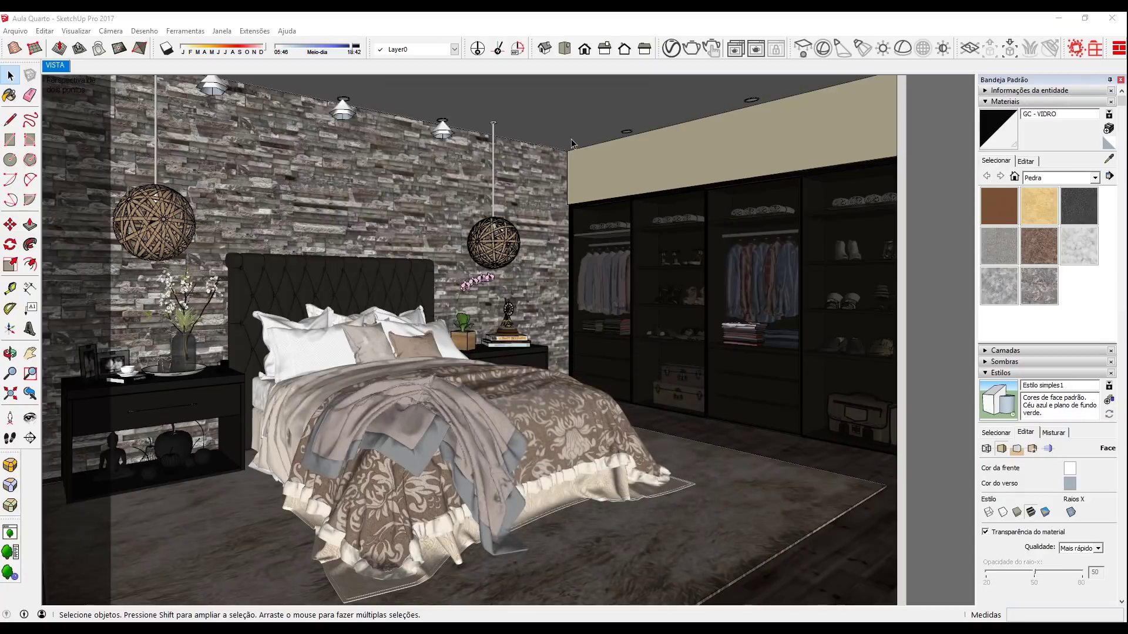
pyautogui.press('l')
pyautogui.moveTo(585, 164); pyautogui.dragTo(709, 160)
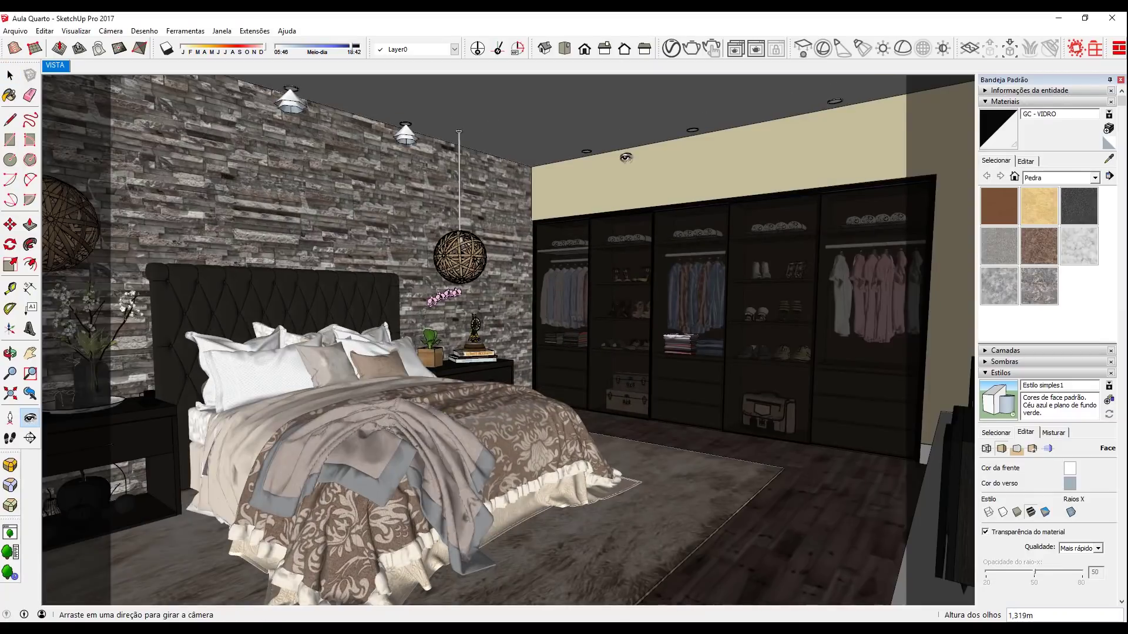
pyautogui.scroll(3, 710, 160)
pyautogui.scroll(2, 710, 160)
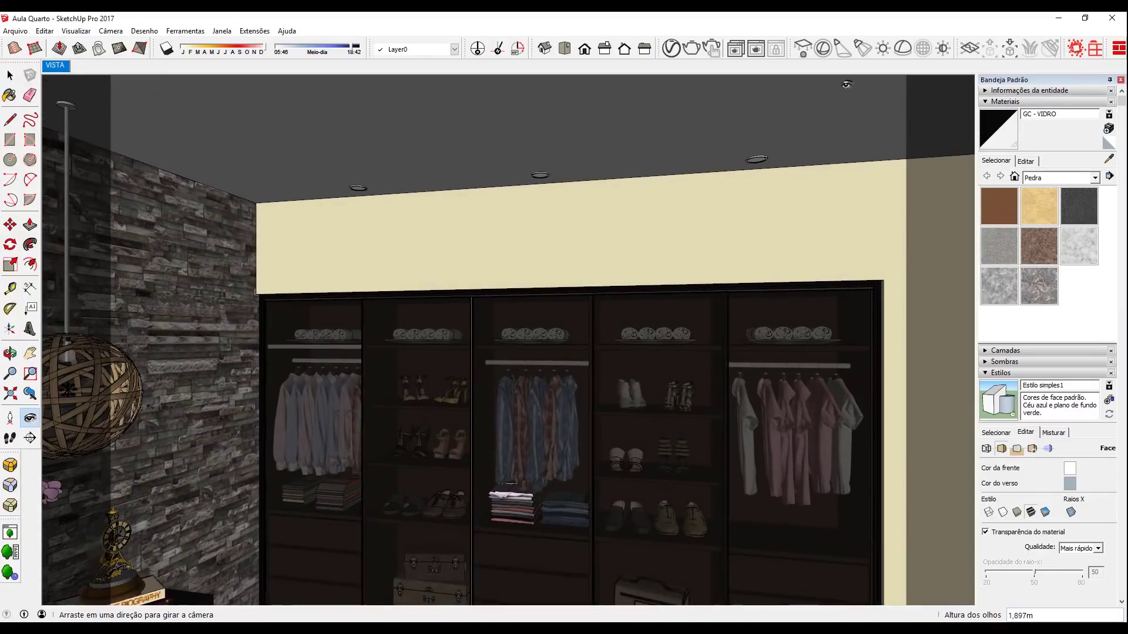
pyautogui.press('space')
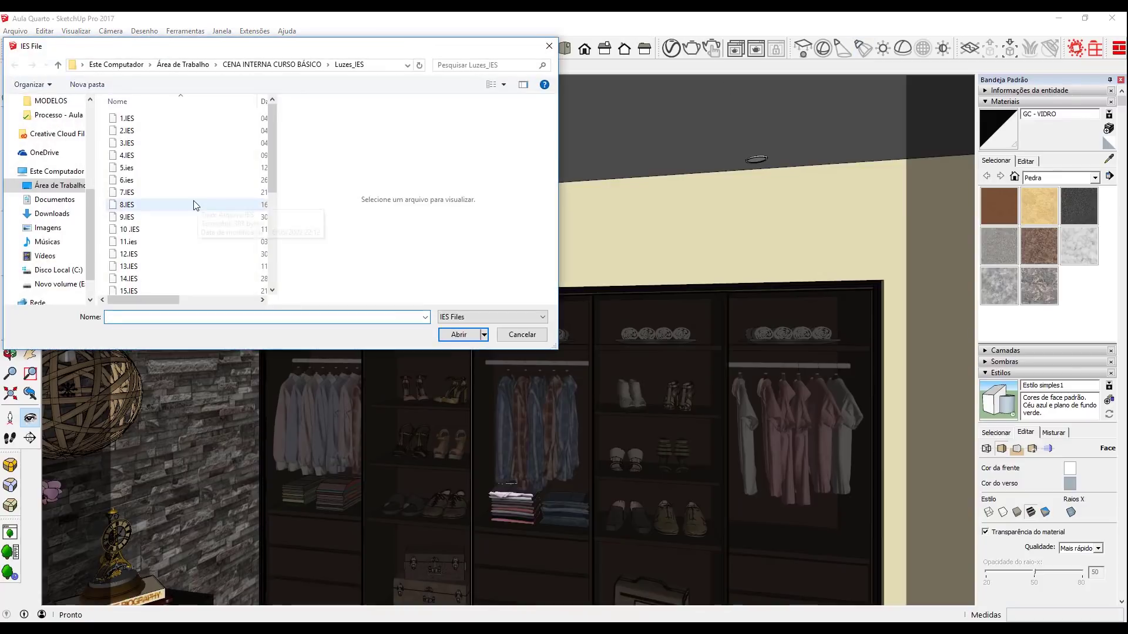
pyautogui.doubleClick(194, 227)
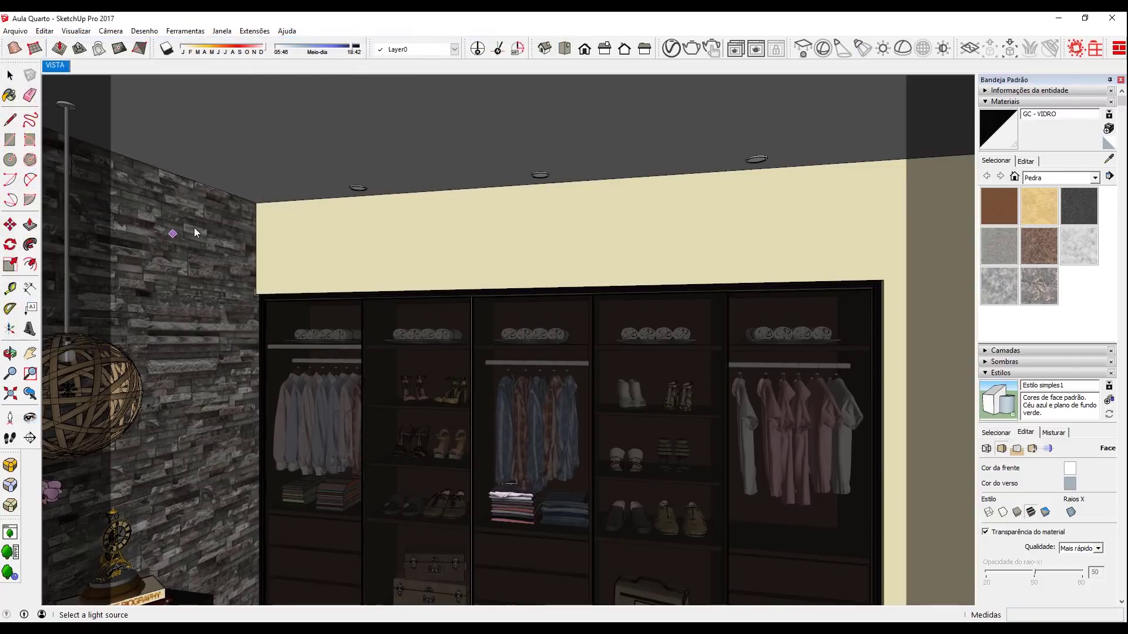
pyautogui.scroll(3, 348, 184)
pyautogui.scroll(3, 361, 203)
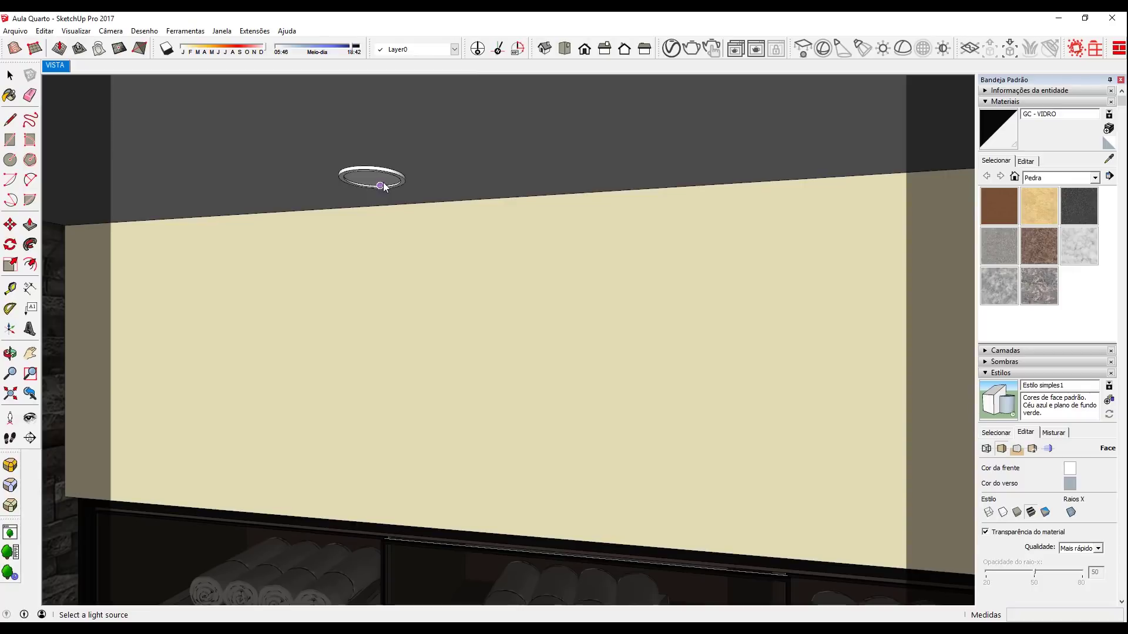
pyautogui.click(383, 186)
pyautogui.scroll(-2, 376, 217)
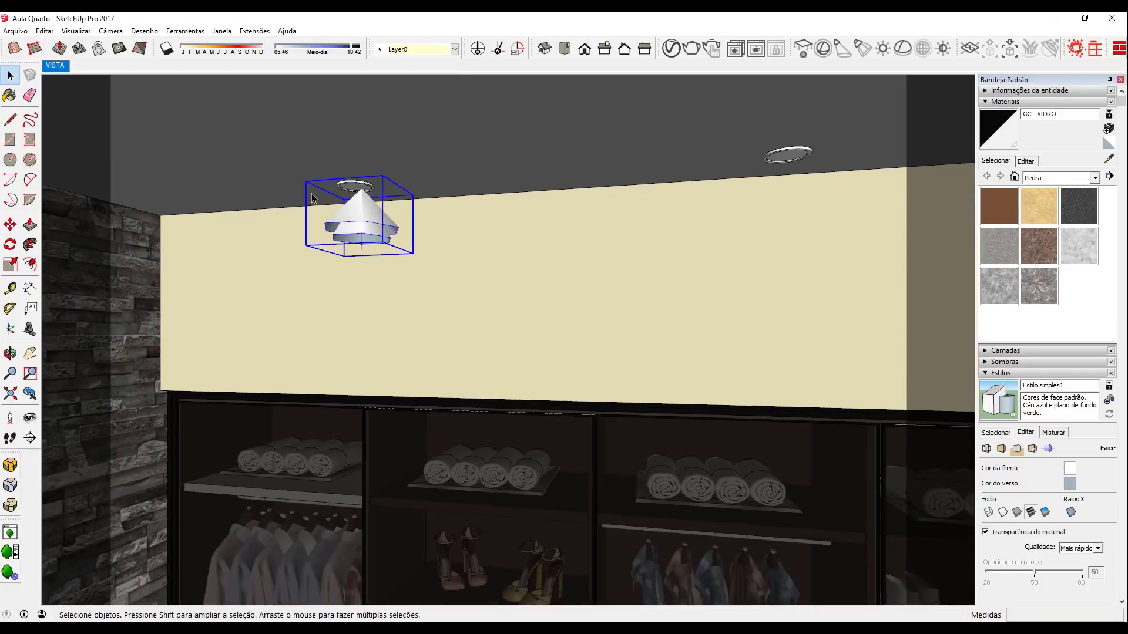
pyautogui.scroll(-3, 352, 210)
pyautogui.scroll(-1, 349, 206)
# Array the lamp into three evenly spaced fixtures above the wardrobe and nudge the last one right
pyautogui.press('m')
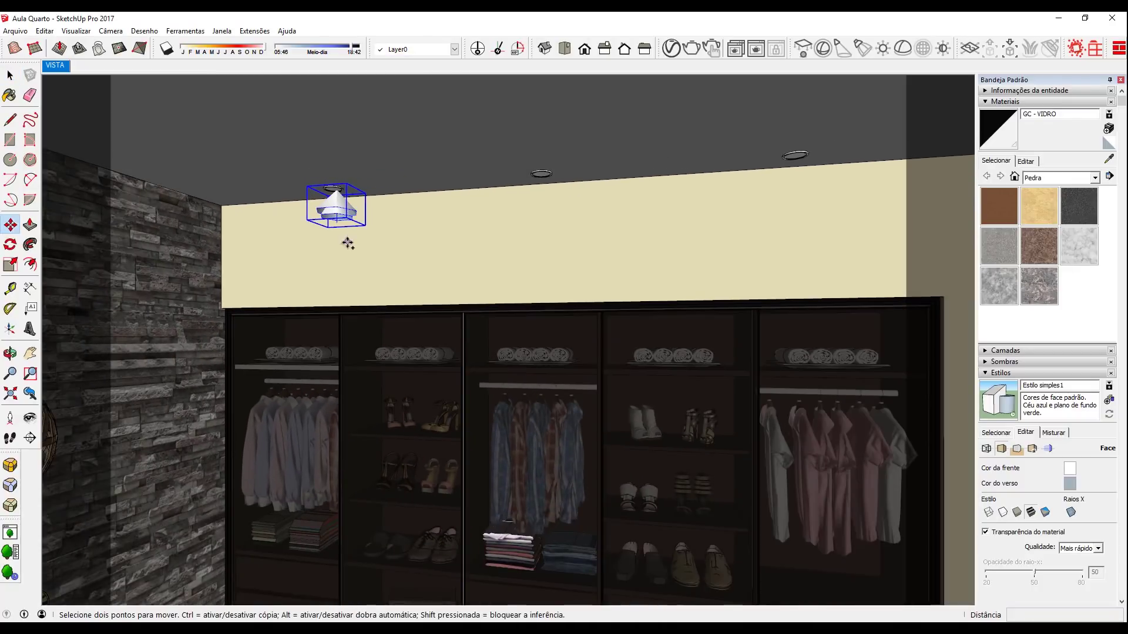
pyautogui.press('ctrl')
pyautogui.click(355, 169)
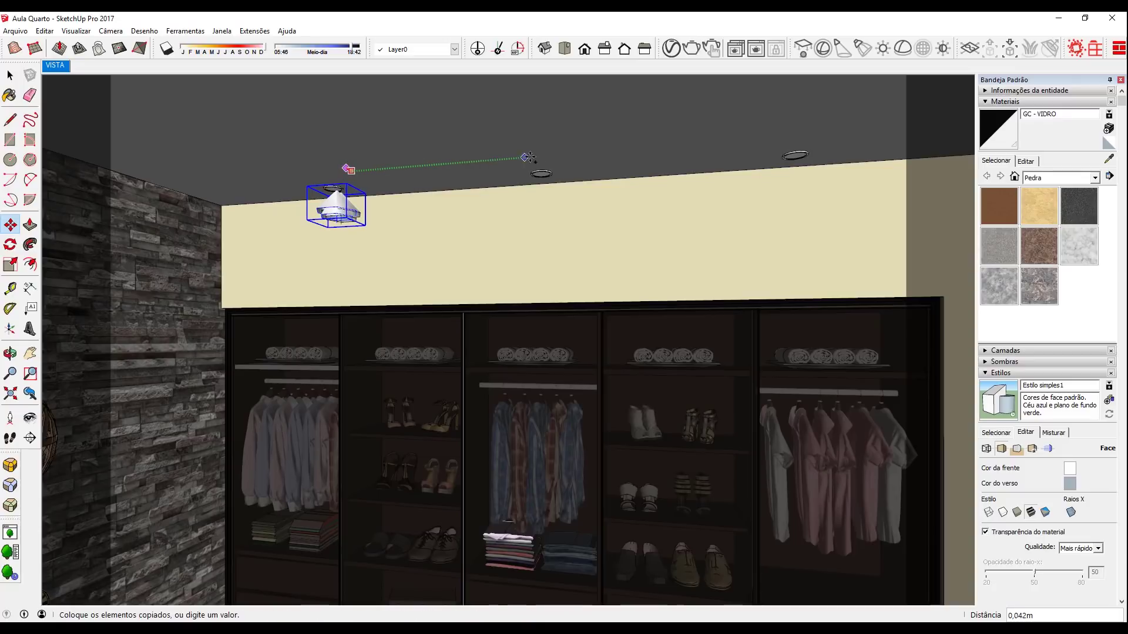
pyautogui.click(580, 142)
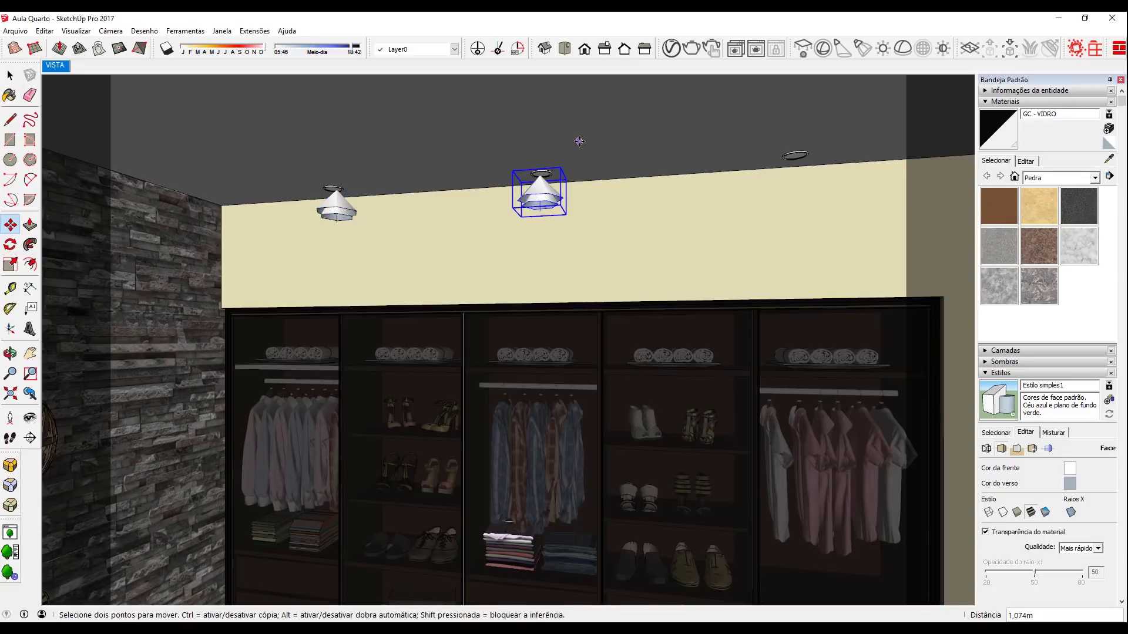
pyautogui.write('x2')
pyautogui.press('Return')
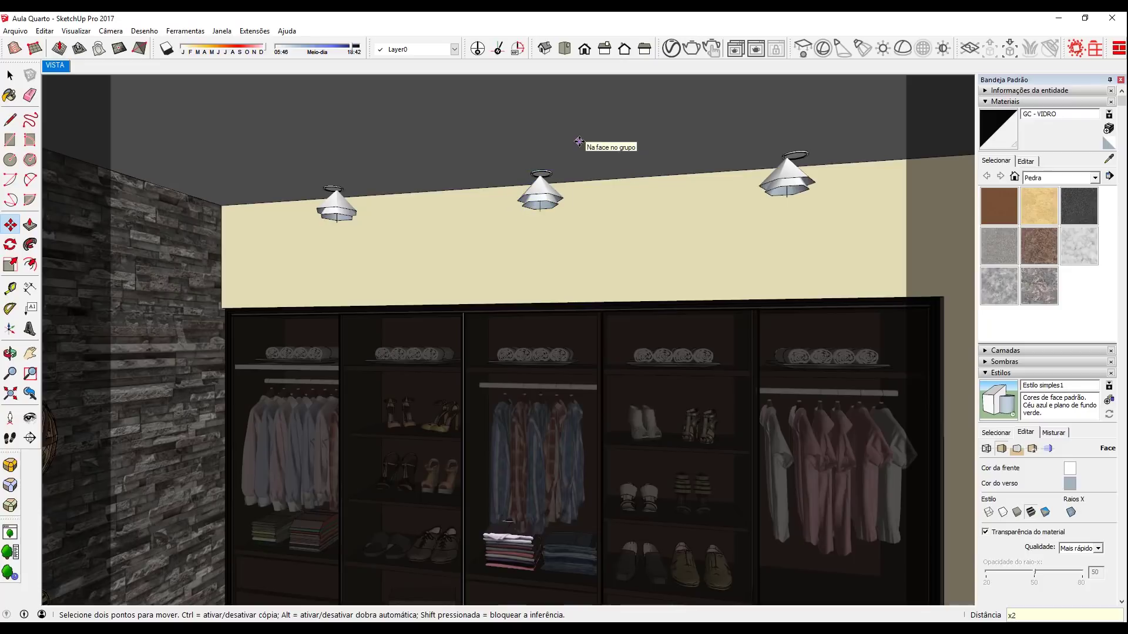
pyautogui.press('space')
pyautogui.press('m')
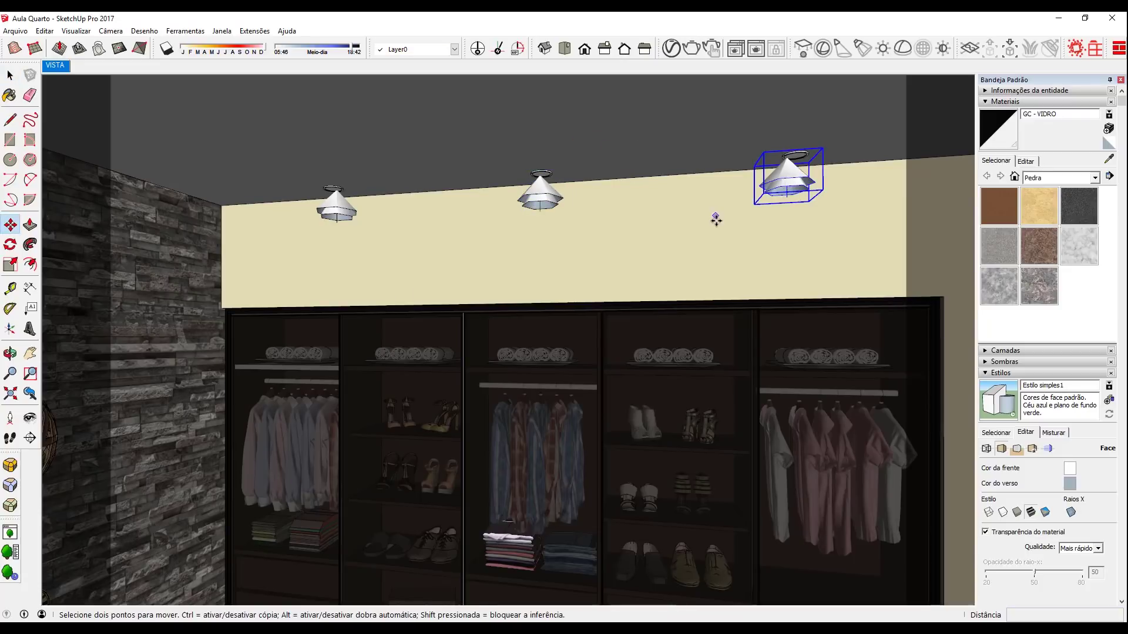
pyautogui.click(715, 222)
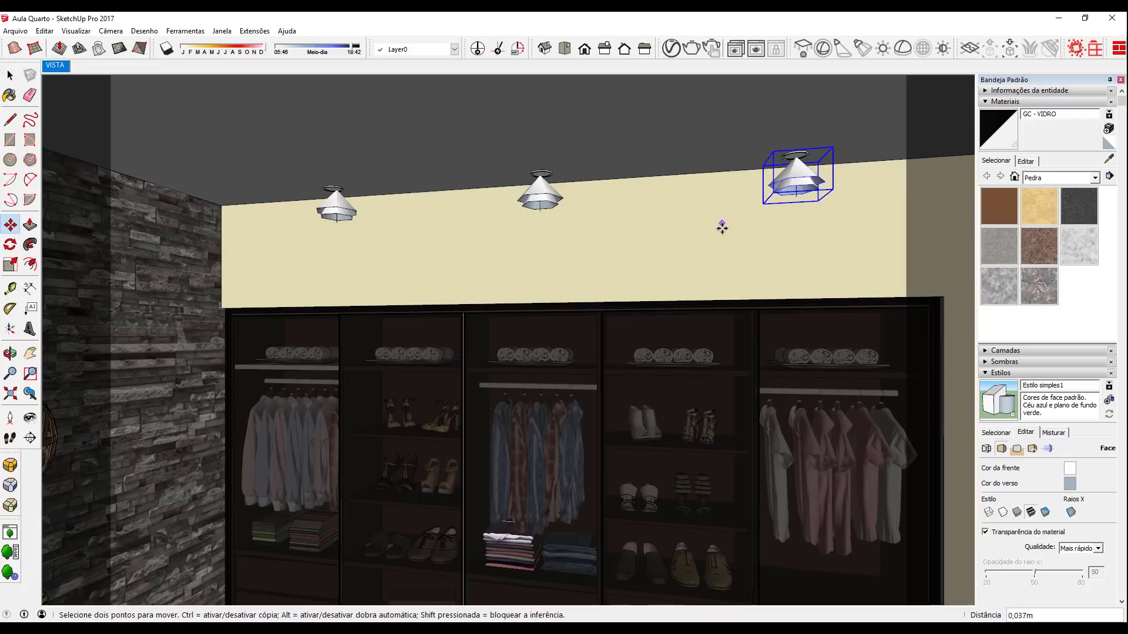
pyautogui.press('space')
pyautogui.hotkey('alt', 'Tab')
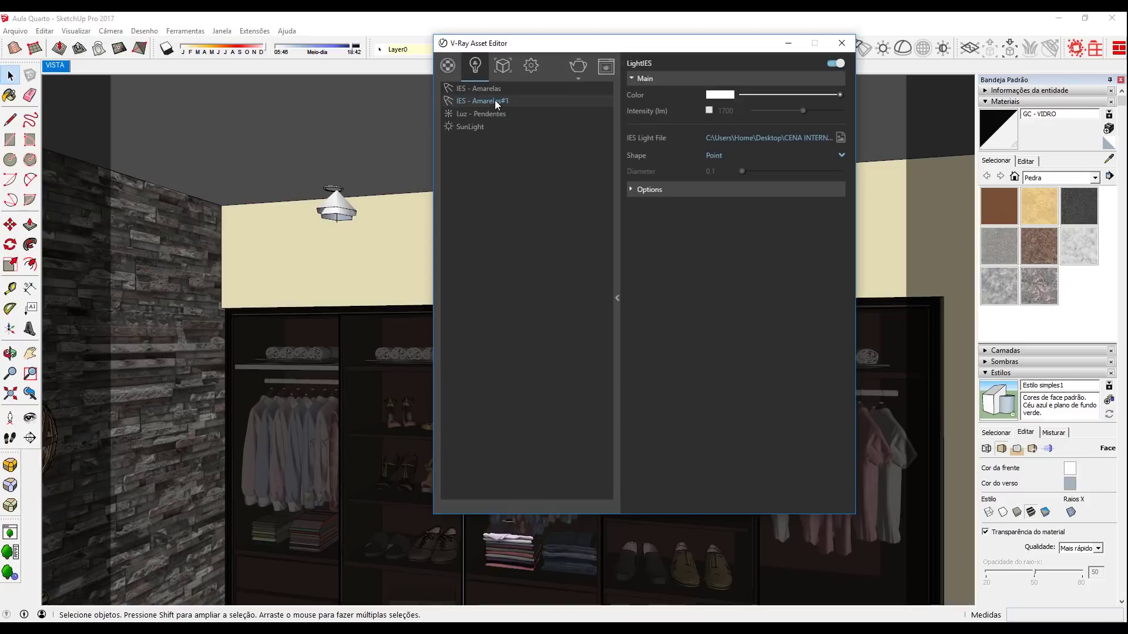
# Rename the IES light to 'IES - Brancas' and give it a pale cool-white colour
pyautogui.doubleClick(495, 100)
pyautogui.moveTo(511, 100); pyautogui.dragTo(473, 101)
pyautogui.click(725, 97)
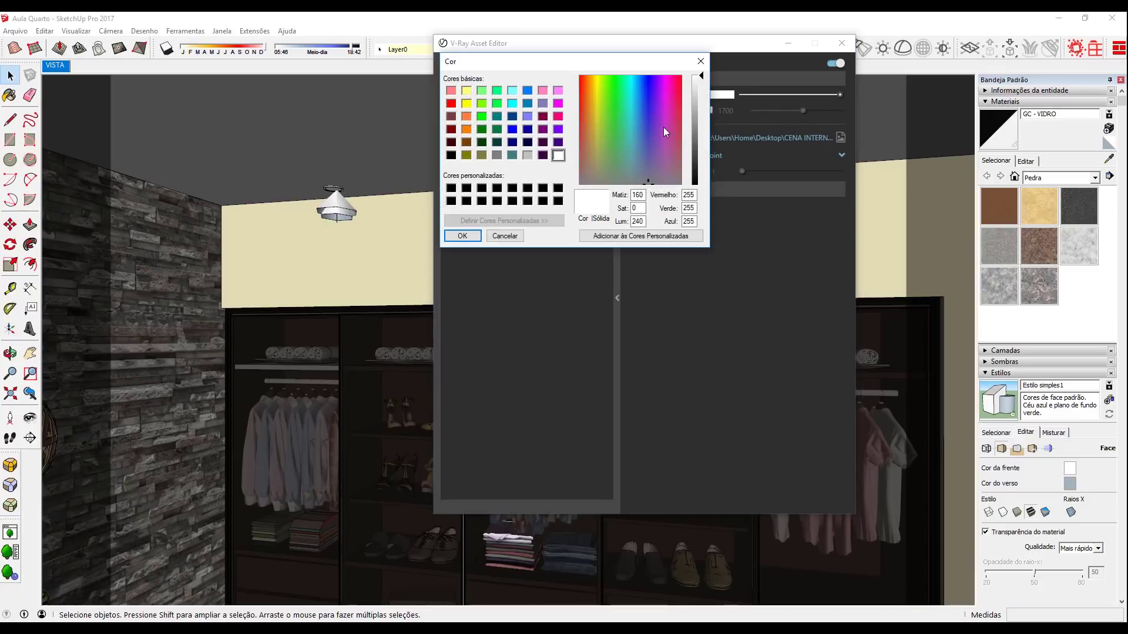
pyautogui.moveTo(663, 127)
pyautogui.mouseDown()
pyautogui.moveTo(626, 150)
pyautogui.moveTo(632, 167)
pyautogui.mouseUp()
pyautogui.click(695, 82)
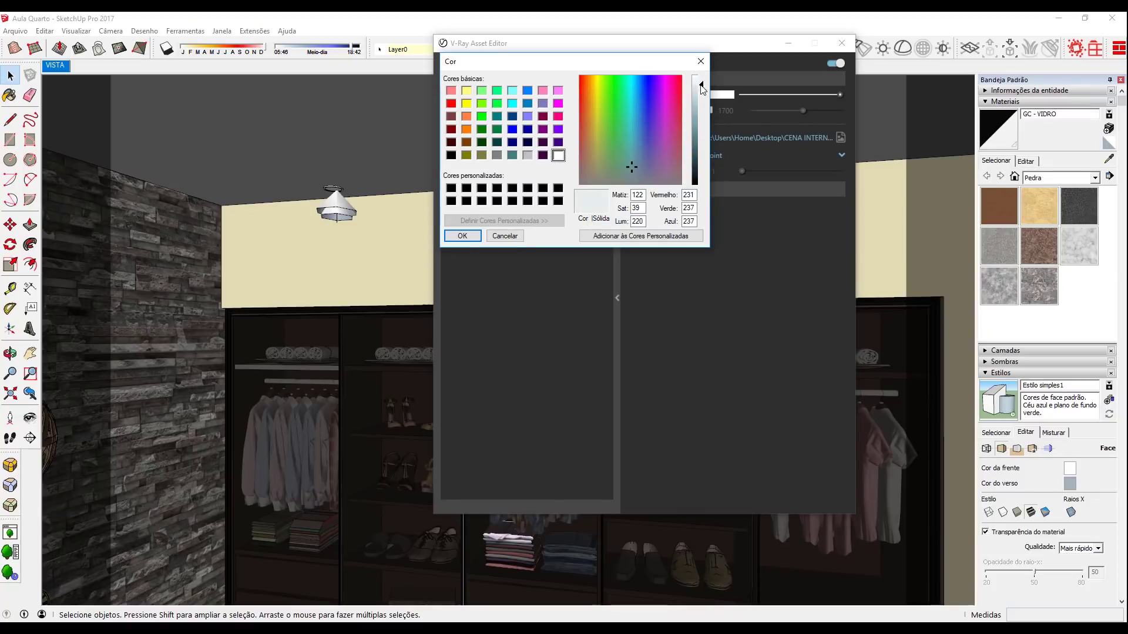
pyautogui.click(464, 236)
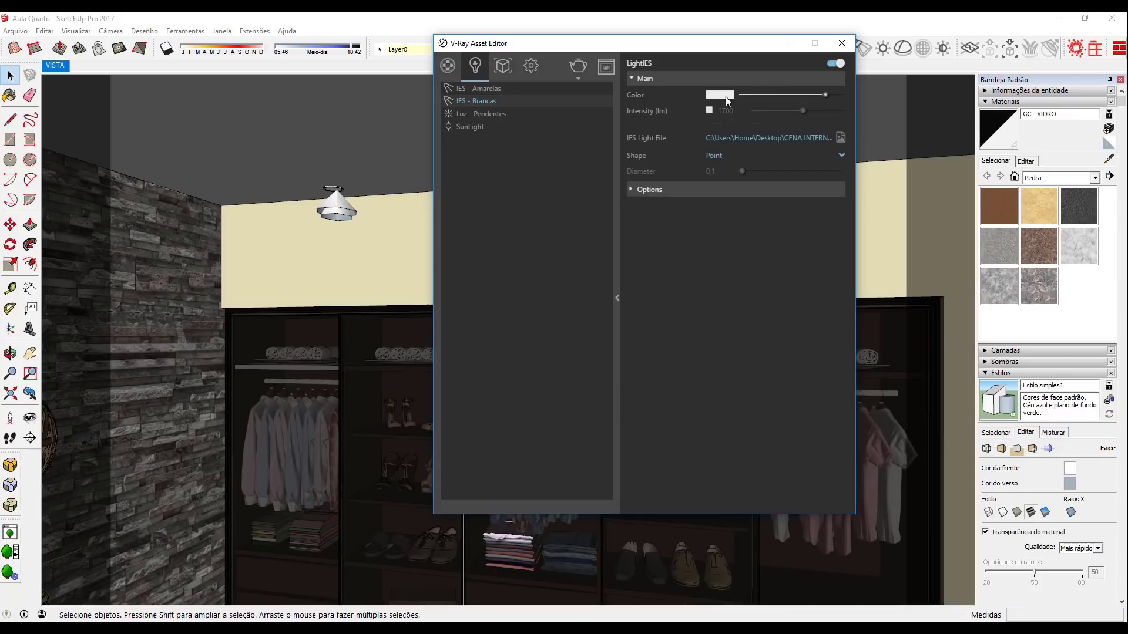
# Enable custom intensity at 35000 and switch the light to a shape with a diameter
pyautogui.click(710, 110)
pyautogui.press('Return')
pyautogui.click(721, 156)
pyautogui.click(717, 202)
# Render the bedroom scene in V-Ray and show Color Corrections in the maximized frame buffer
pyautogui.click(842, 43)
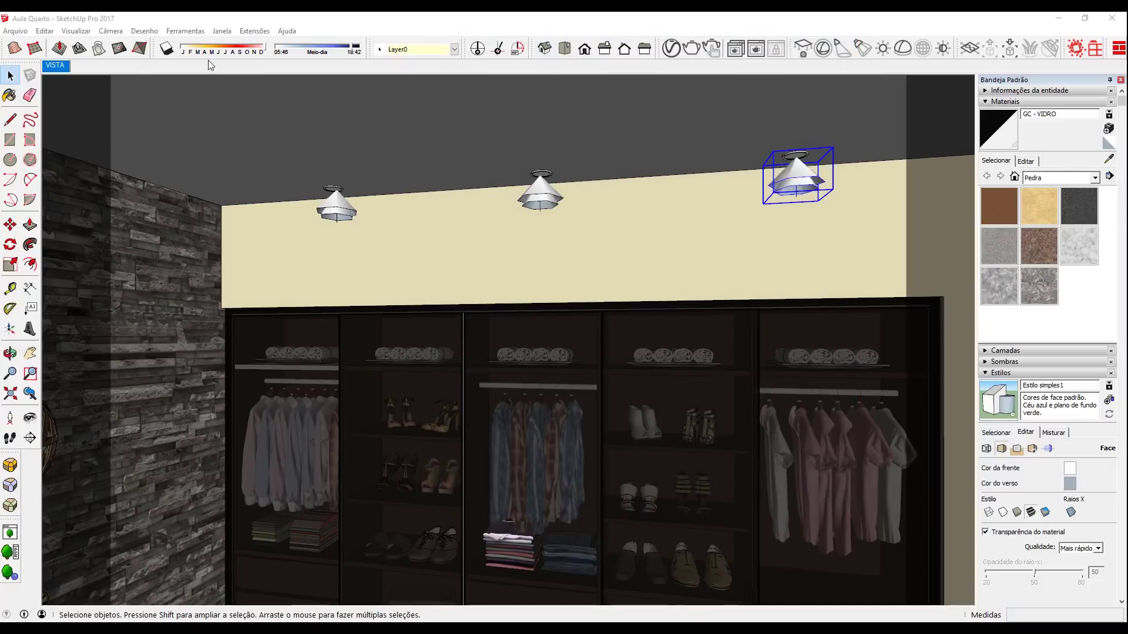
pyautogui.click(54, 66)
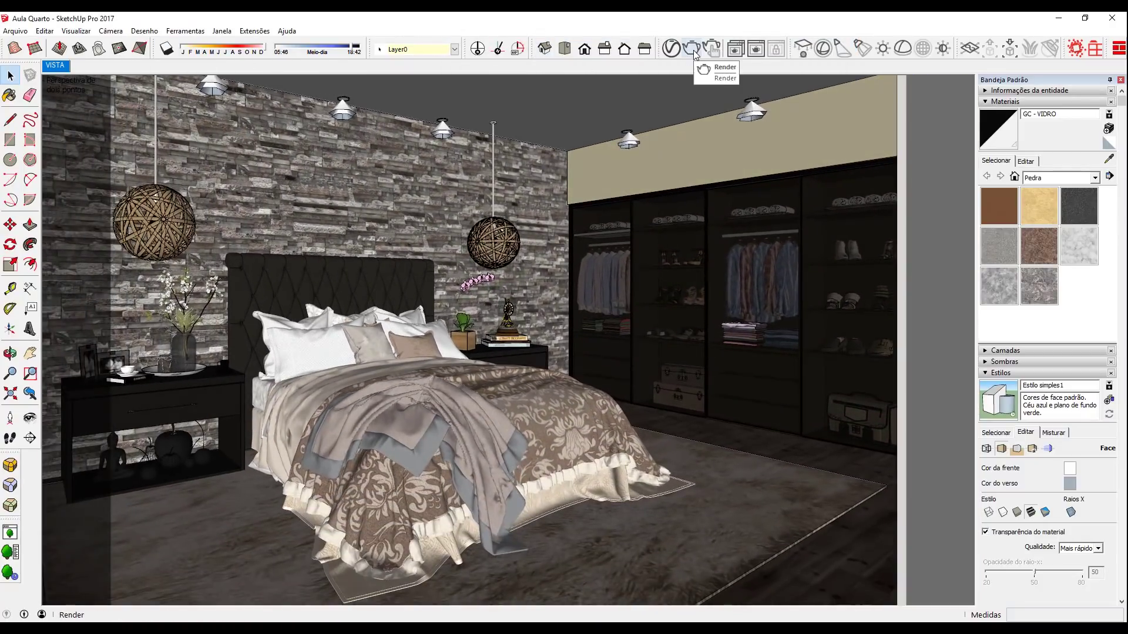
pyautogui.click(693, 49)
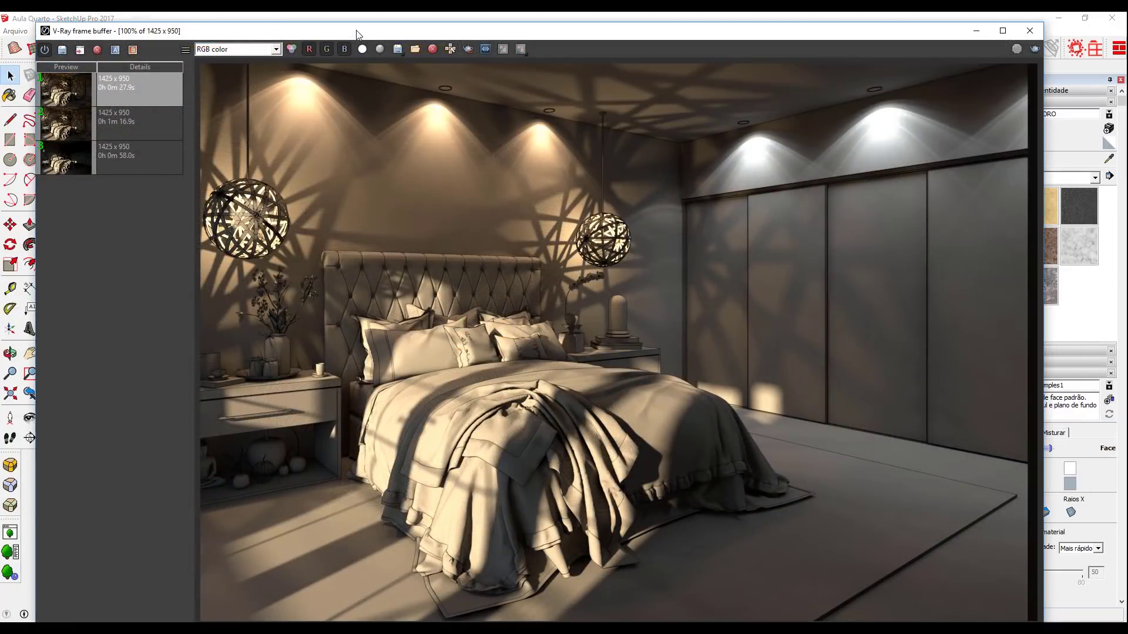
pyautogui.doubleClick(356, 31)
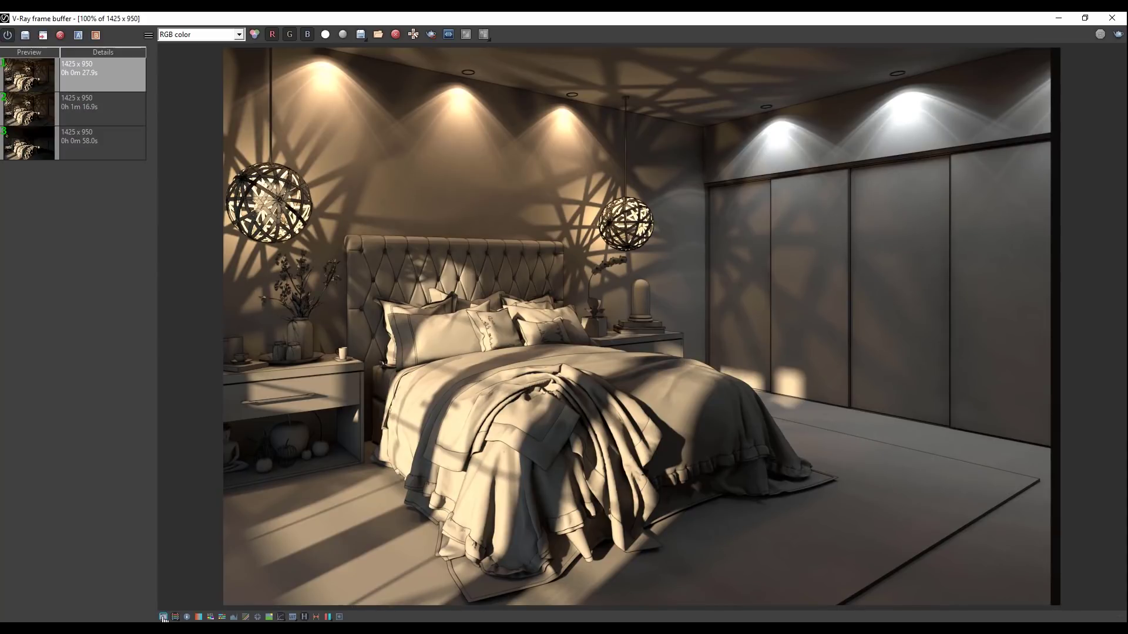
pyautogui.click(163, 618)
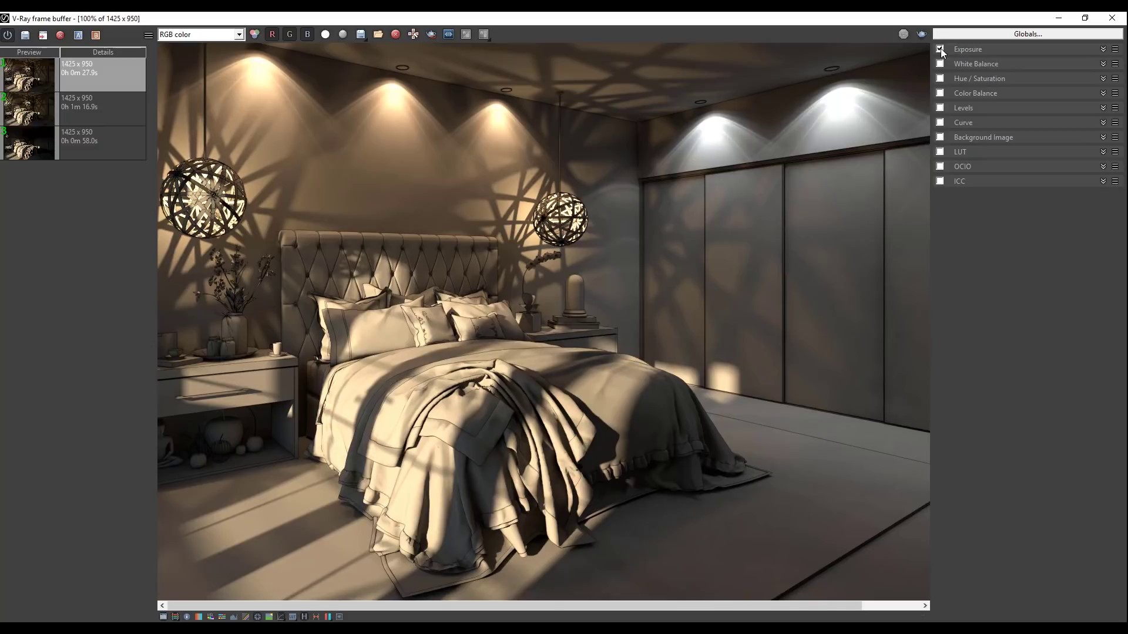
# Apply exposure correction with Highlight Burn 0.64, toggling it off and on to compare
pyautogui.click(975, 52)
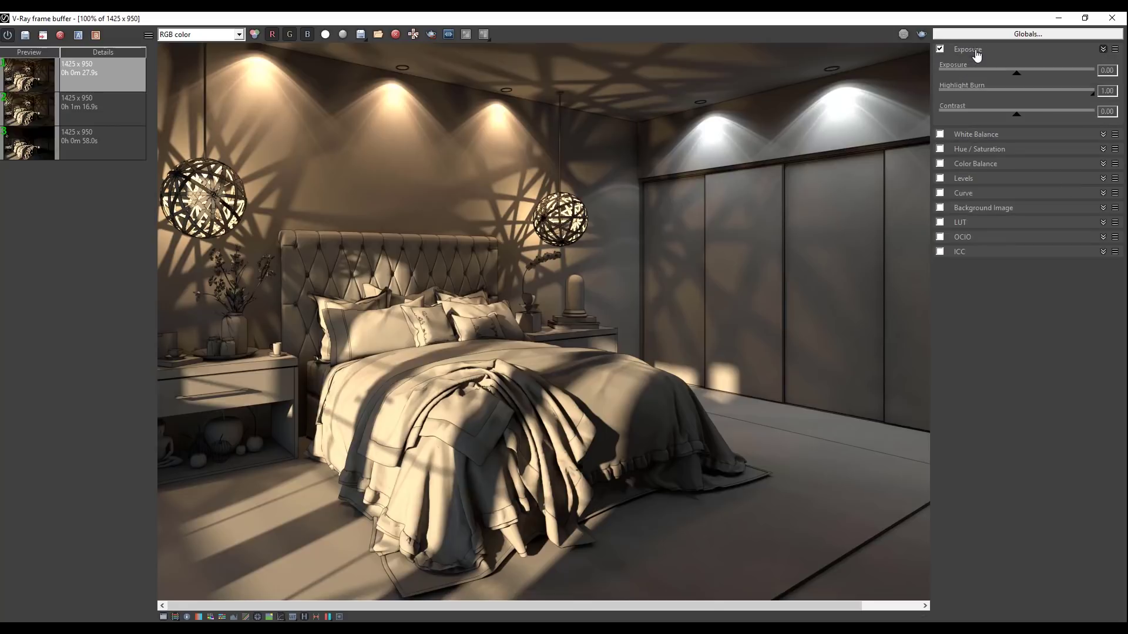
pyautogui.click(1092, 95)
pyautogui.moveTo(1092, 97); pyautogui.dragTo(1039, 102)
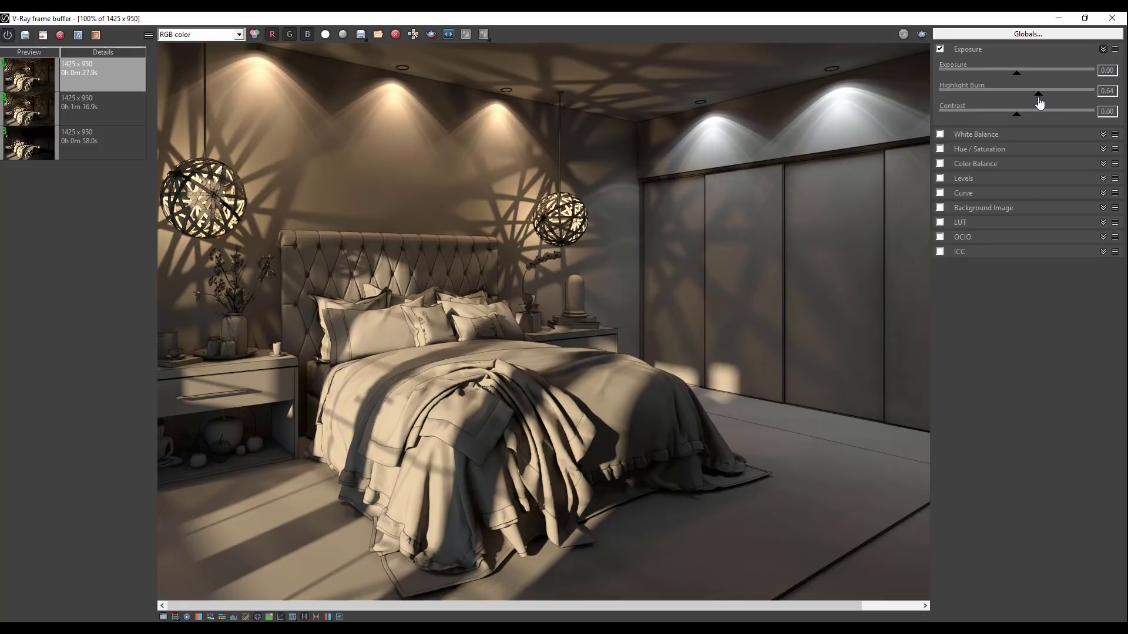
pyautogui.click(941, 50)
pyautogui.click(941, 50)
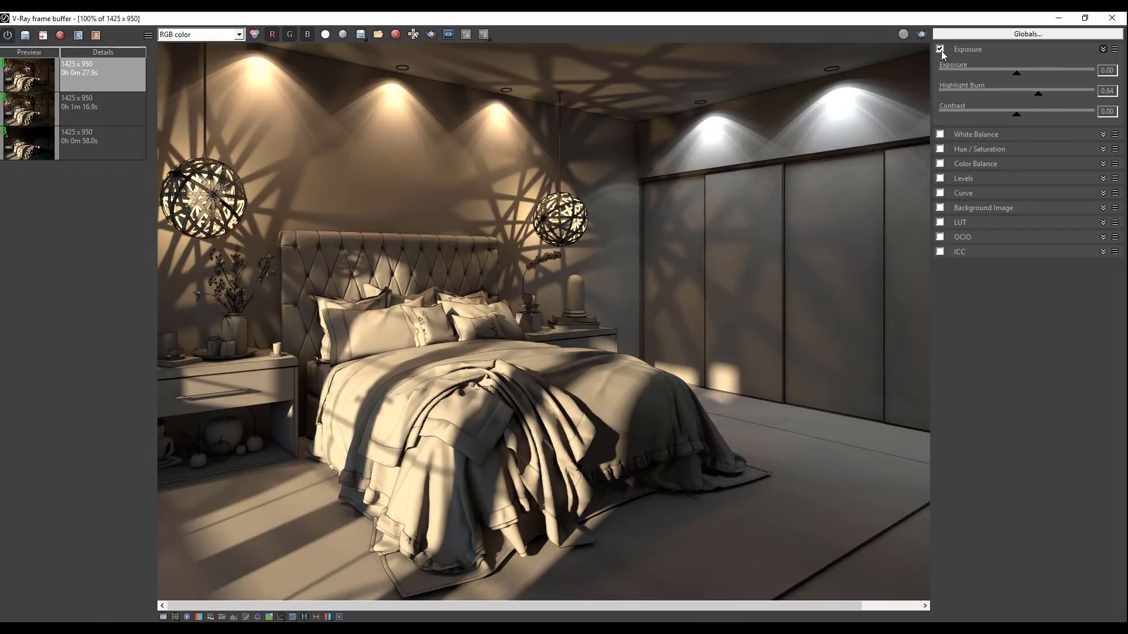
pyautogui.click(941, 50)
pyautogui.click(941, 50)
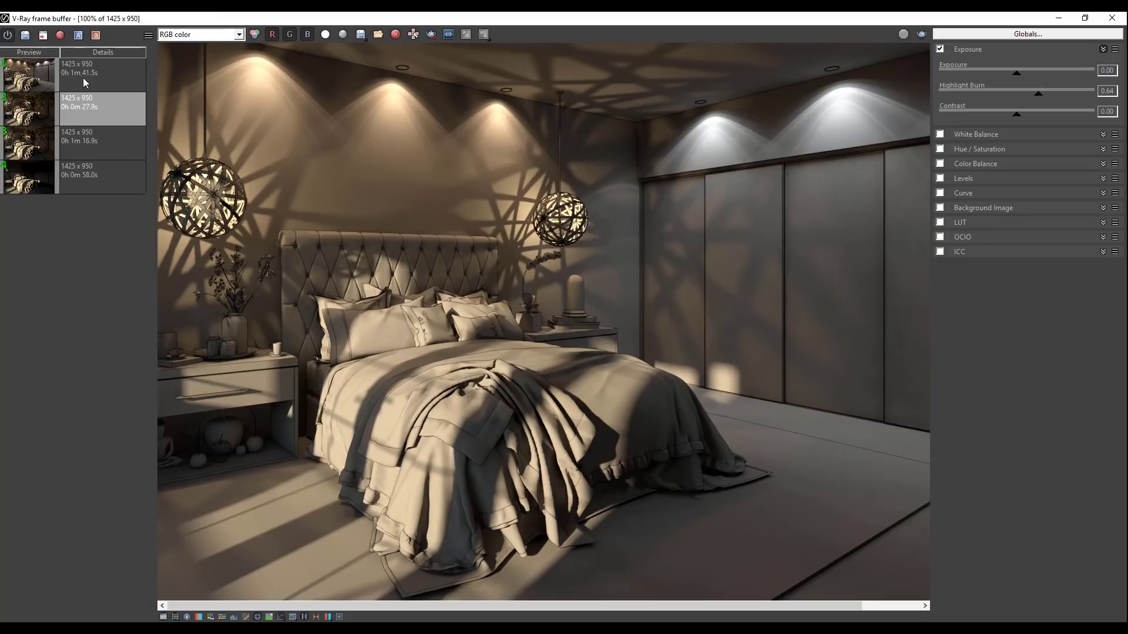
# Split-compare the newest render against the oldest one in history, then close the frame buffer
pyautogui.click(96, 35)
pyautogui.click(87, 68)
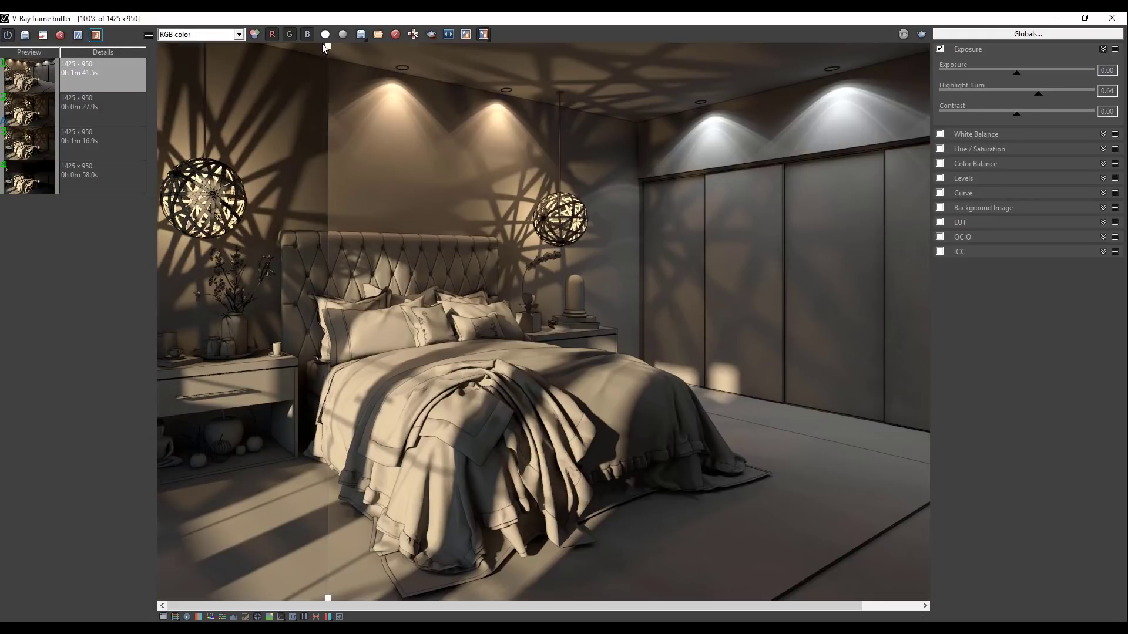
pyautogui.moveTo(327, 50)
pyautogui.mouseDown()
pyautogui.moveTo(810, 103)
pyautogui.moveTo(922, 105)
pyautogui.moveTo(353, 121)
pyautogui.moveTo(189, 113)
pyautogui.mouseUp()
pyautogui.click(108, 170)
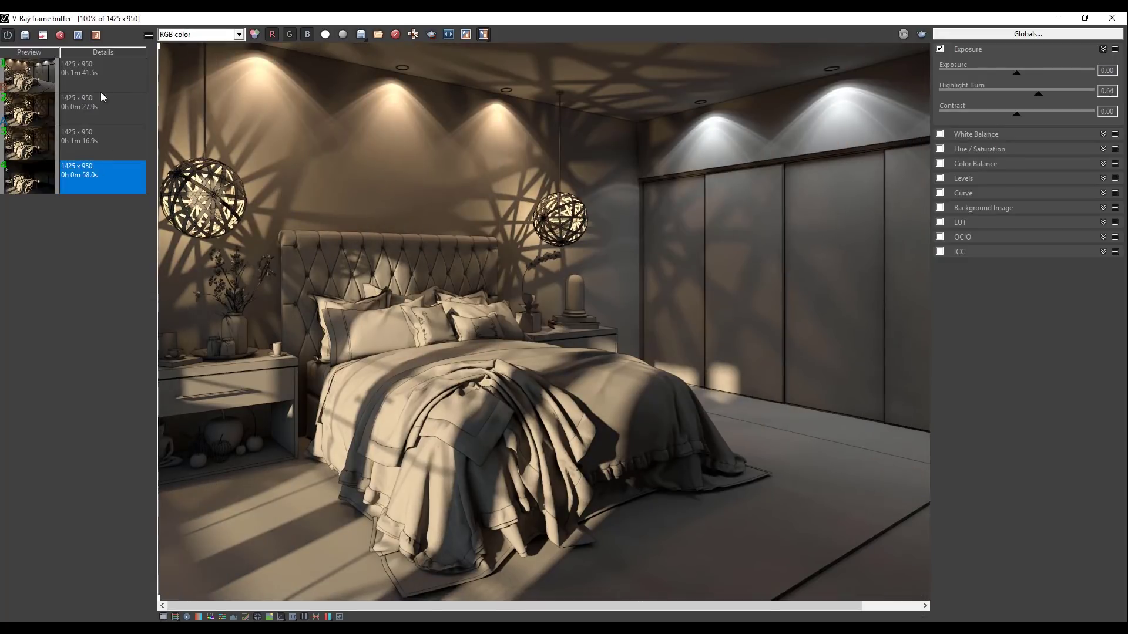
pyautogui.click(78, 34)
pyautogui.moveTo(161, 53)
pyautogui.mouseDown()
pyautogui.moveTo(745, 117)
pyautogui.moveTo(876, 117)
pyautogui.moveTo(741, 147)
pyautogui.moveTo(145, 178)
pyautogui.mouseUp()
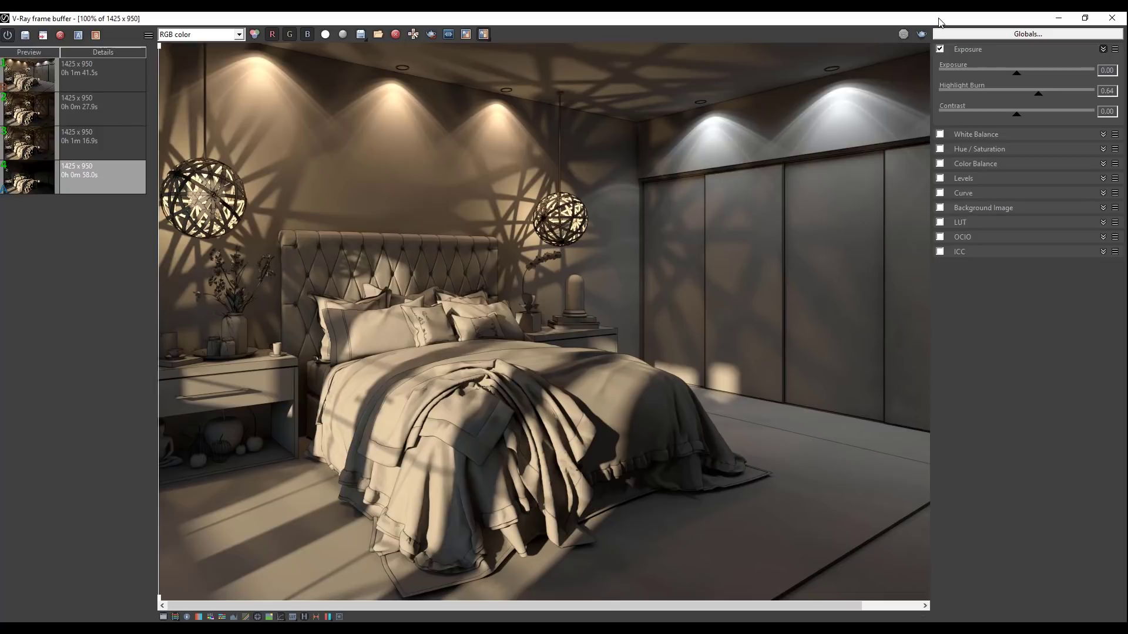
pyautogui.click(1112, 17)
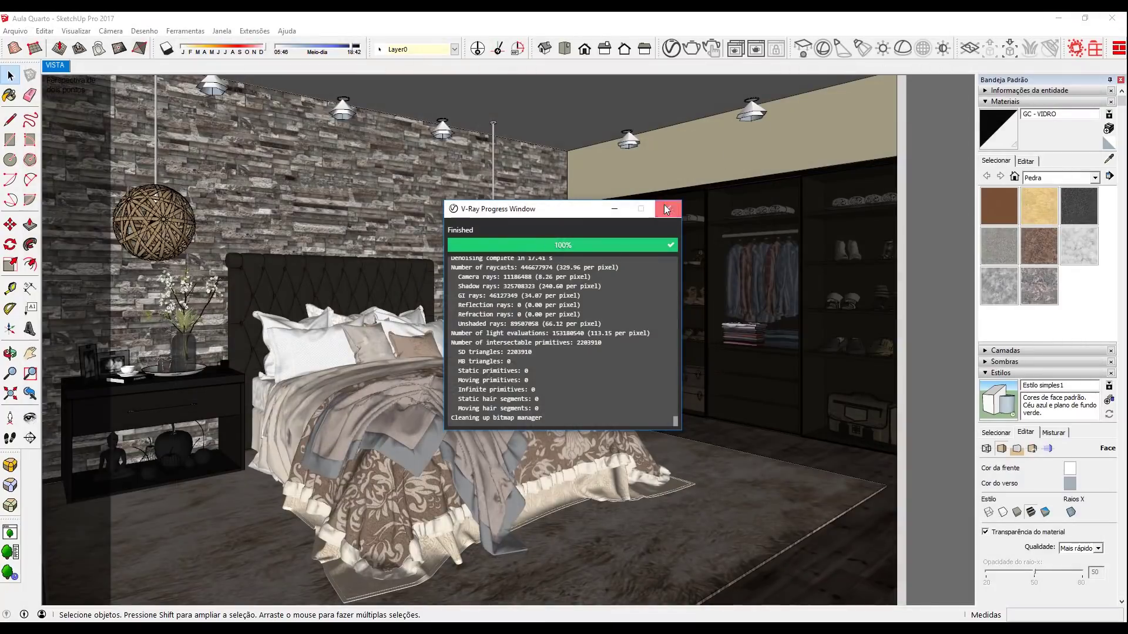
# Dismiss the progress report and zoom in on the wardrobe shoe shelf
pyautogui.click(666, 210)
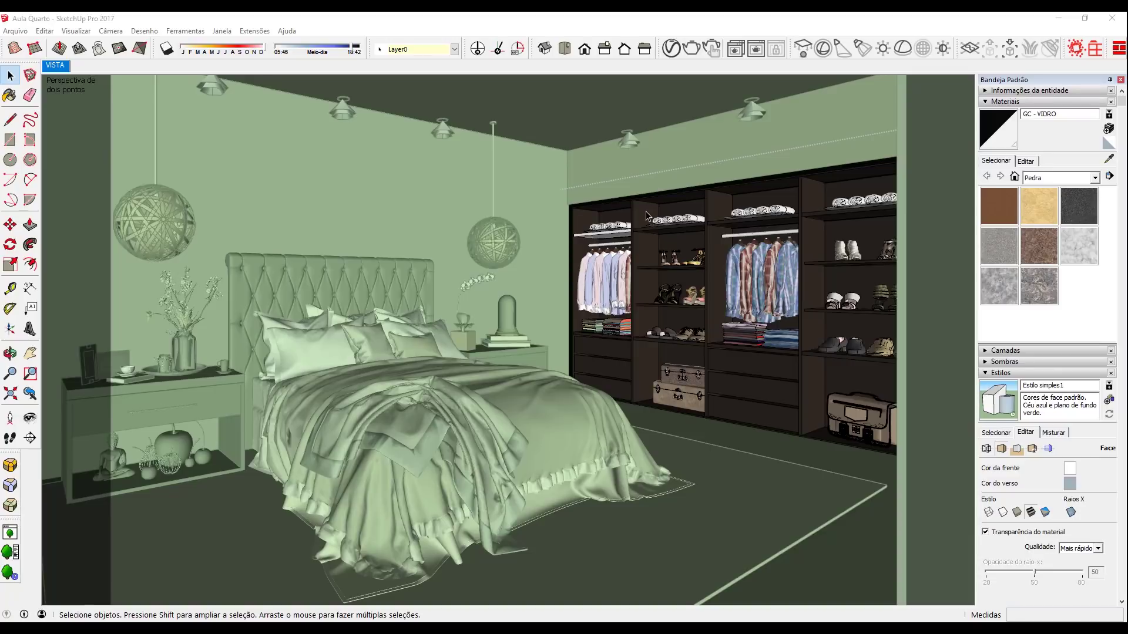
pyautogui.scroll(1, 668, 221)
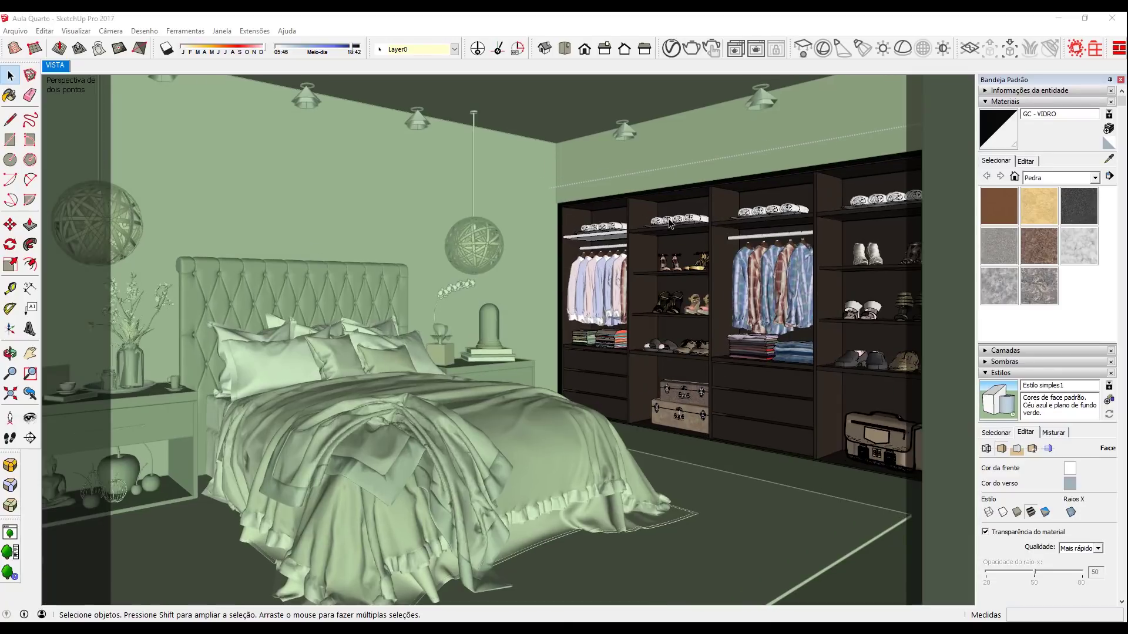
pyautogui.scroll(1, 511, 252)
pyautogui.scroll(2, 511, 252)
pyautogui.scroll(2, 511, 252)
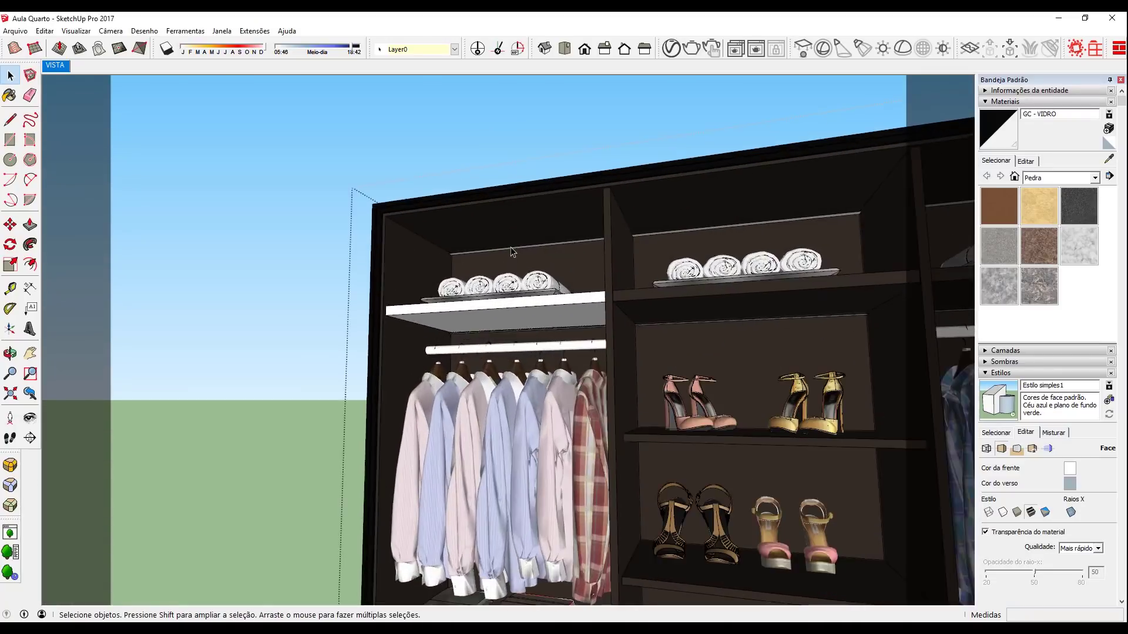
pyautogui.scroll(2, 511, 252)
pyautogui.scroll(2, 511, 255)
pyautogui.scroll(2, 532, 263)
pyautogui.scroll(2, 582, 260)
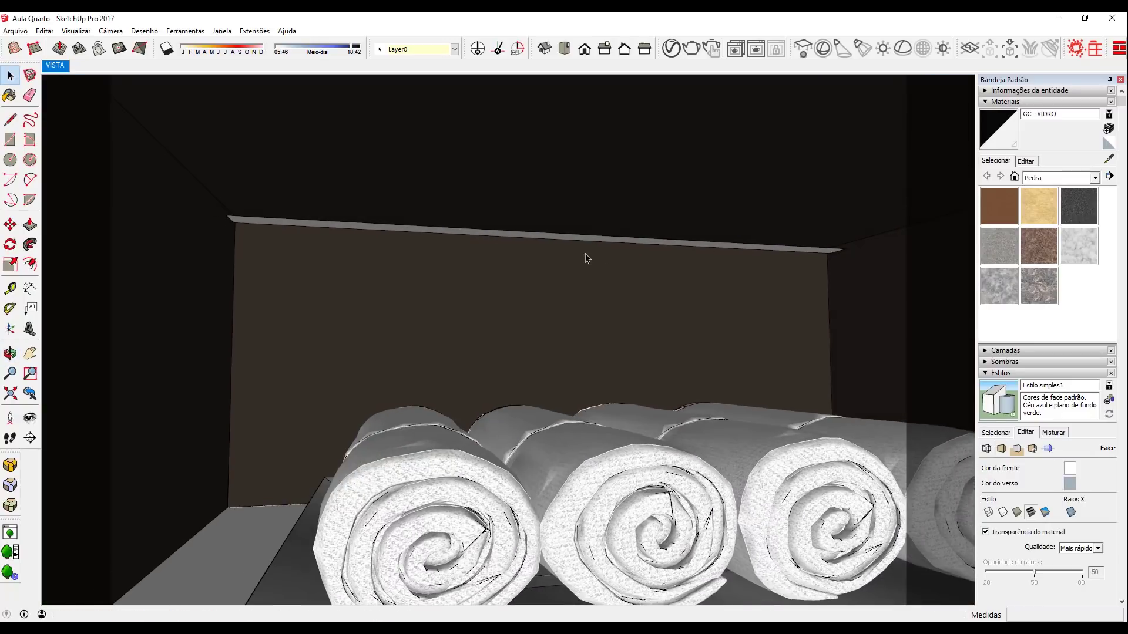
pyautogui.scroll(-3, 482, 233)
pyautogui.scroll(-2, 456, 214)
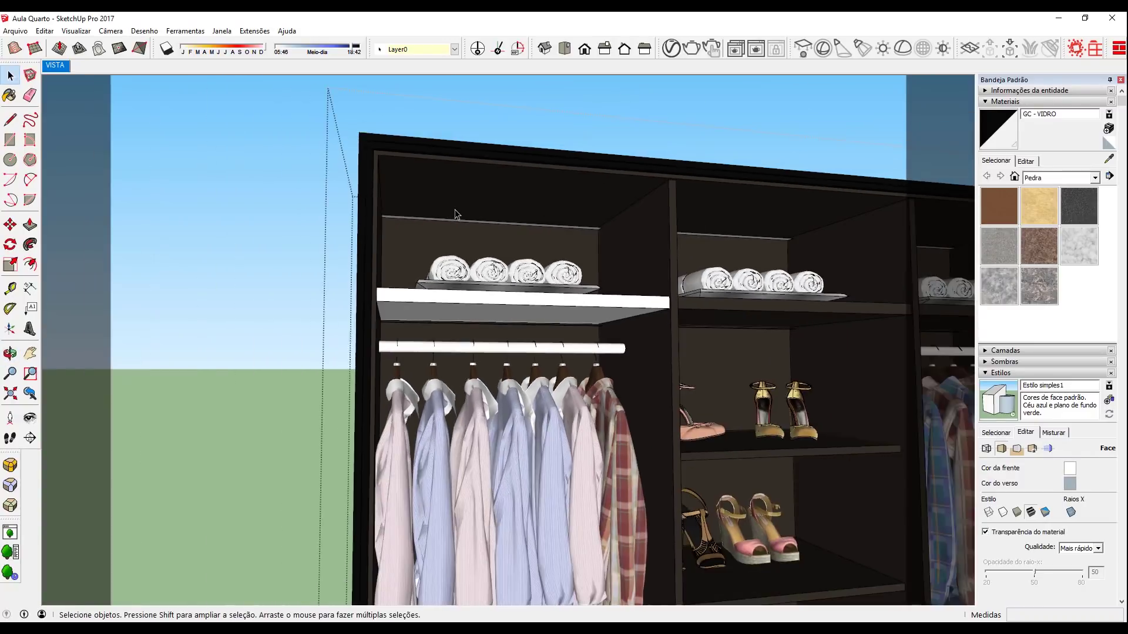
pyautogui.scroll(2, 456, 214)
pyautogui.scroll(2, 637, 259)
pyautogui.scroll(2, 721, 229)
pyautogui.scroll(2, 696, 237)
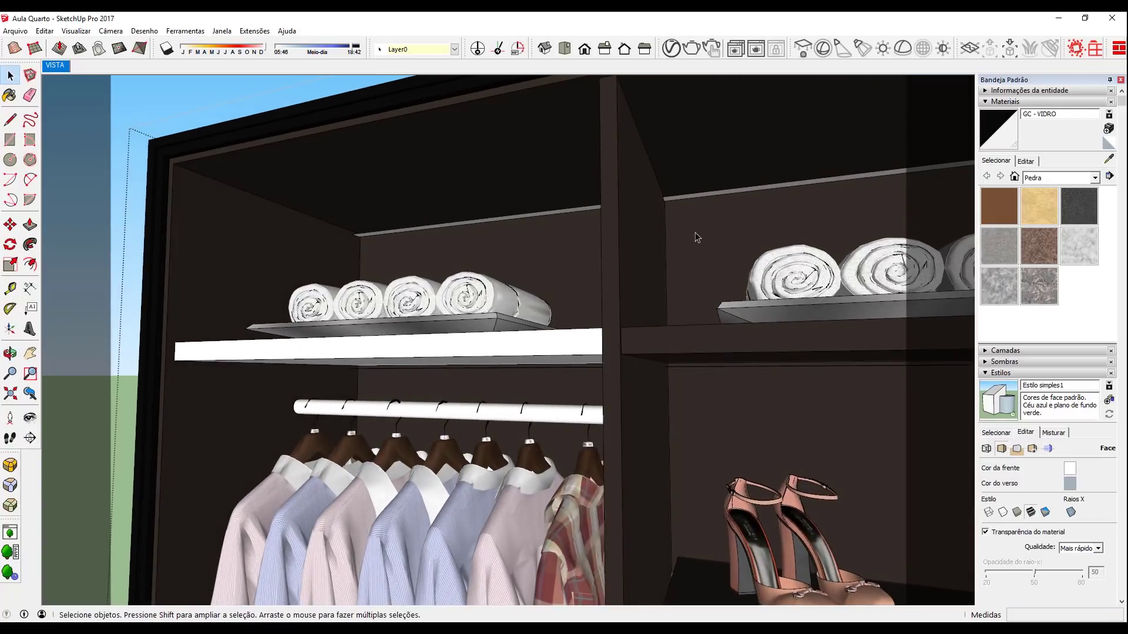
pyautogui.scroll(-3, 719, 195)
pyautogui.scroll(-2, 735, 186)
# Orbit around the shoe shelves, zoom back out and return to the VISTA scene
pyautogui.moveTo(736, 186); pyautogui.dragTo(745, 206, button='middle')
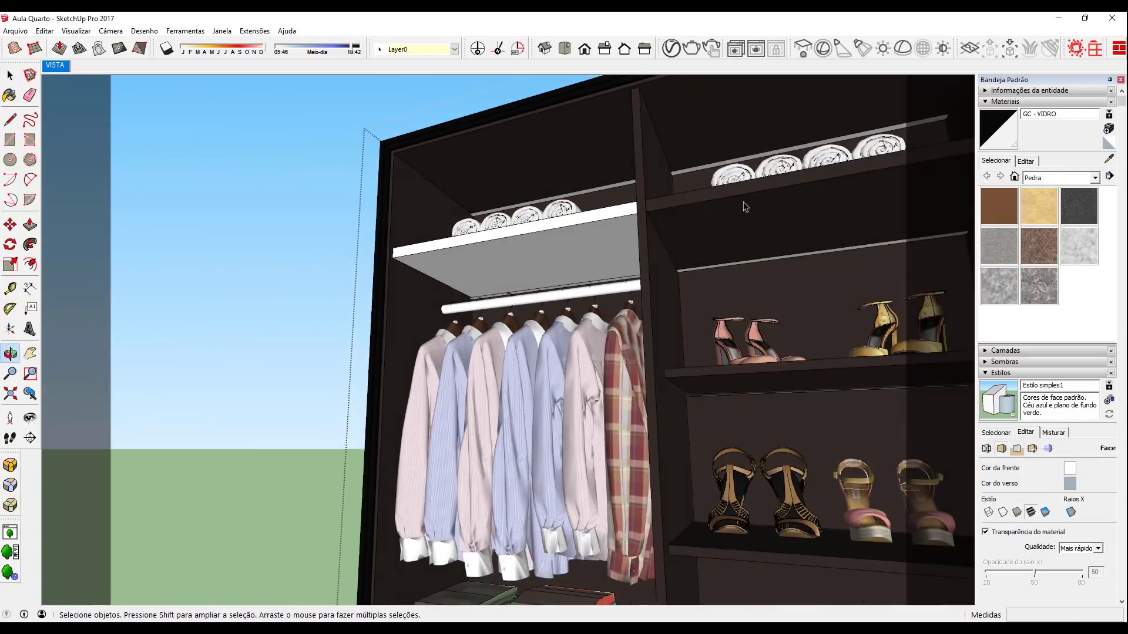
pyautogui.scroll(2, 745, 207)
pyautogui.scroll(2, 723, 206)
pyautogui.scroll(2, 691, 229)
pyautogui.scroll(2, 687, 202)
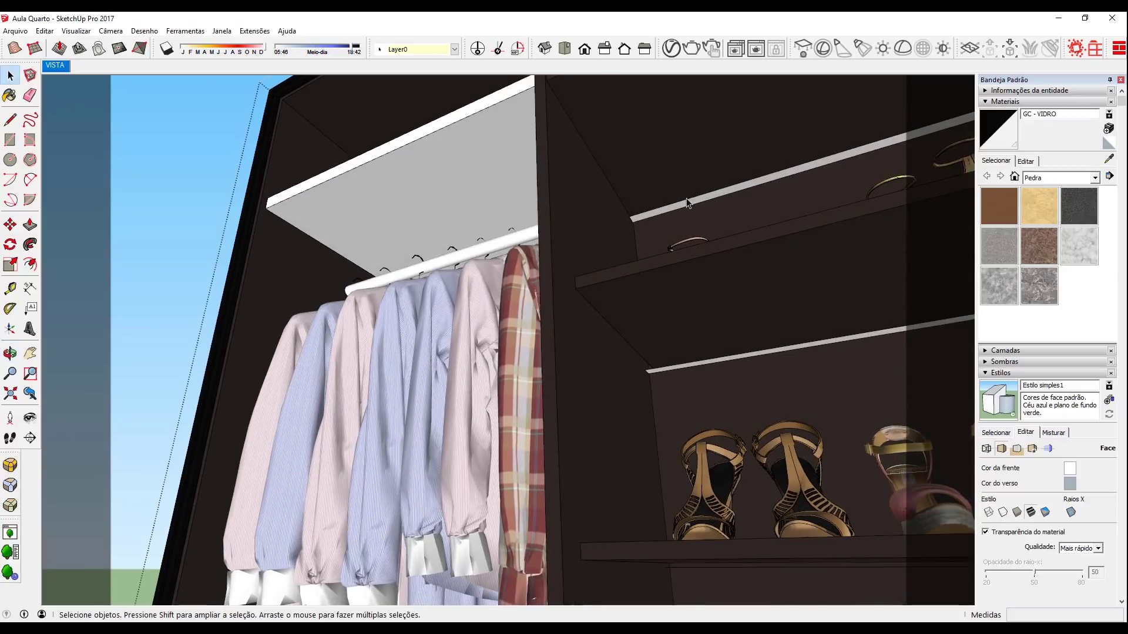
pyautogui.scroll(-1, 687, 202)
pyautogui.scroll(-2, 722, 258)
pyautogui.scroll(-3, 775, 341)
pyautogui.scroll(-2, 818, 407)
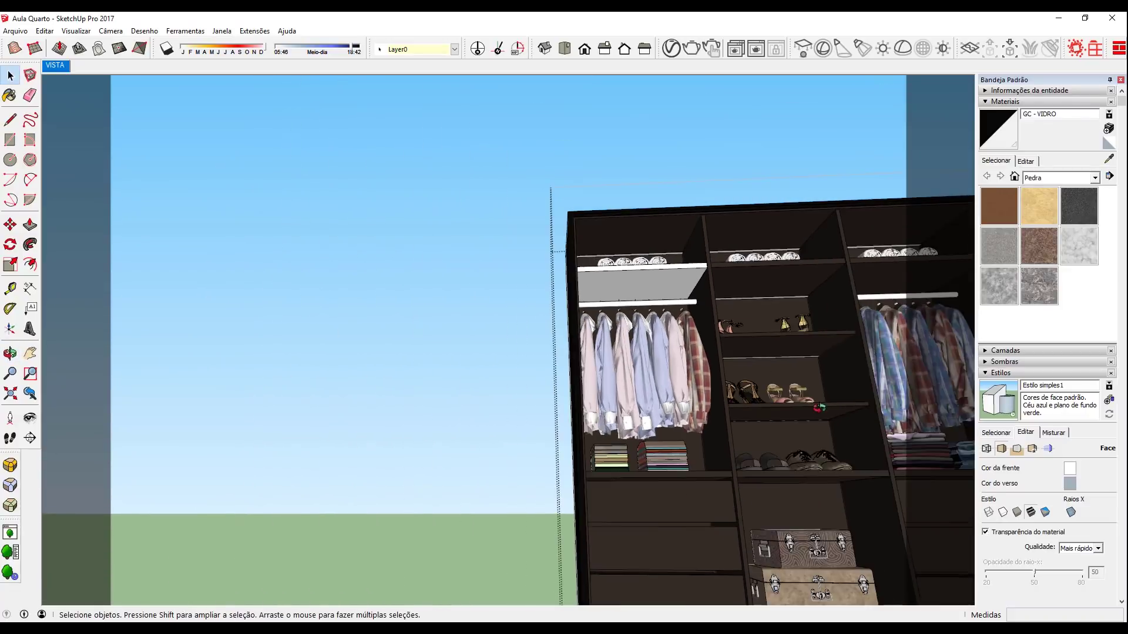
pyautogui.scroll(1, 813, 402)
pyautogui.scroll(2, 764, 358)
pyautogui.scroll(2, 705, 317)
pyautogui.scroll(2, 646, 282)
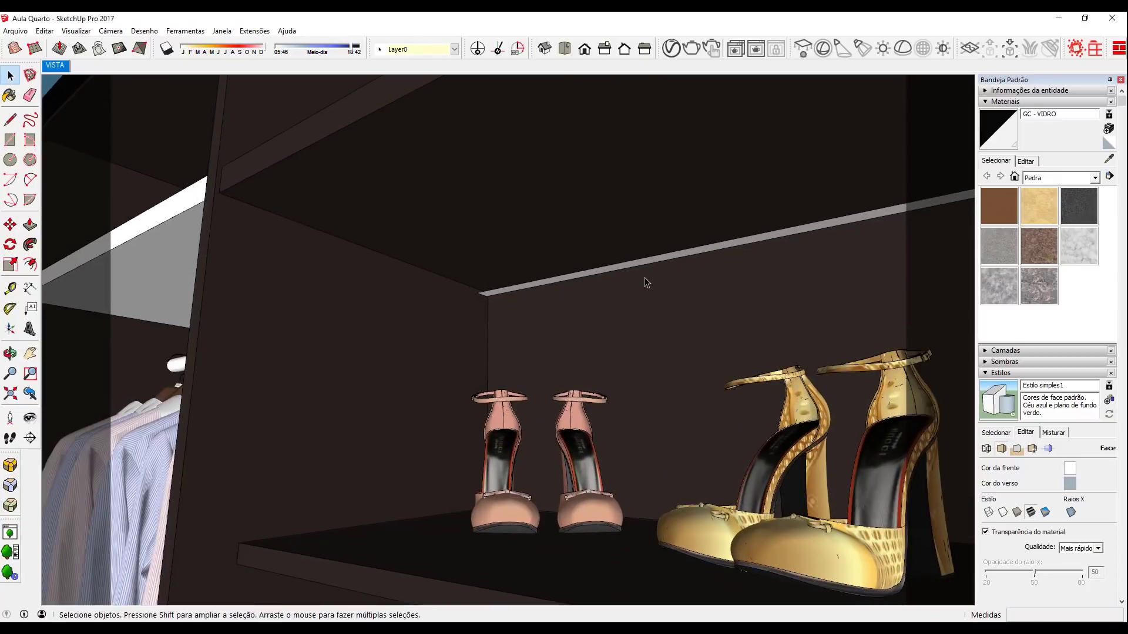
pyautogui.scroll(-3, 618, 379)
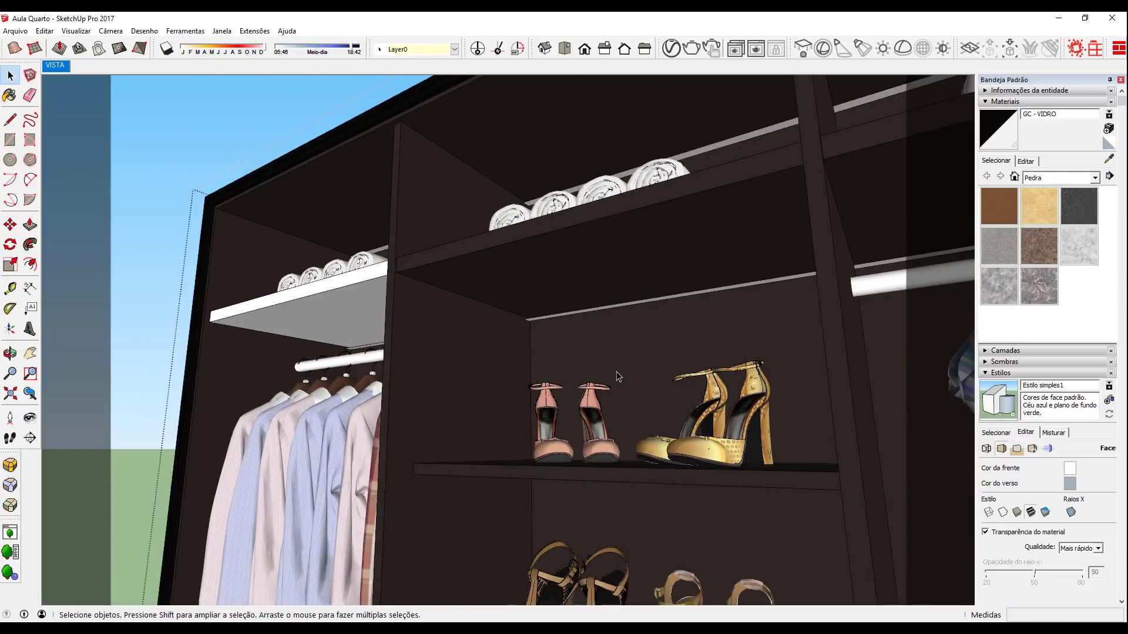
pyautogui.scroll(-2, 618, 377)
pyautogui.scroll(-2, 618, 377)
pyautogui.scroll(-2, 618, 376)
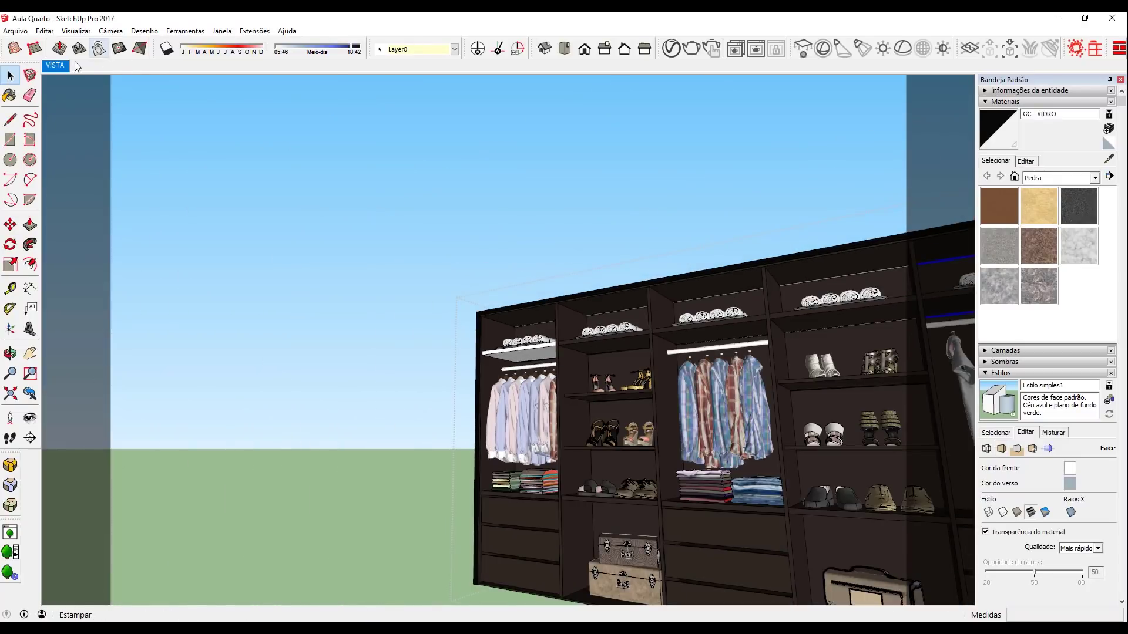
pyautogui.click(55, 65)
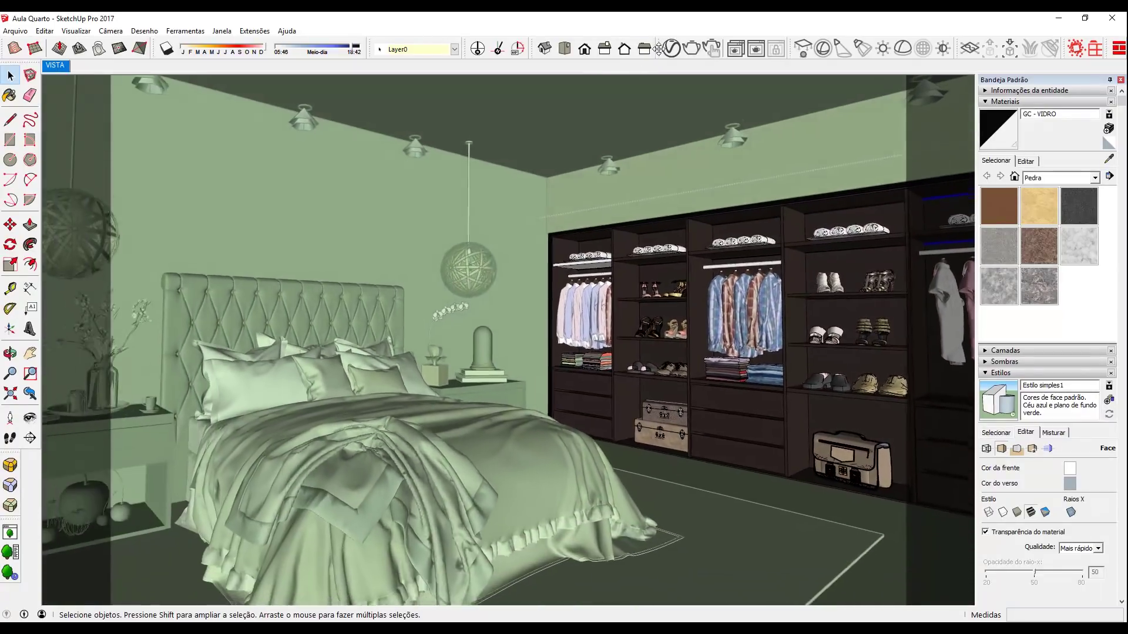
pyautogui.click(671, 49)
# Rename the rectangle light to 'LED' and give it a light cyan colour
pyautogui.doubleClick(484, 139)
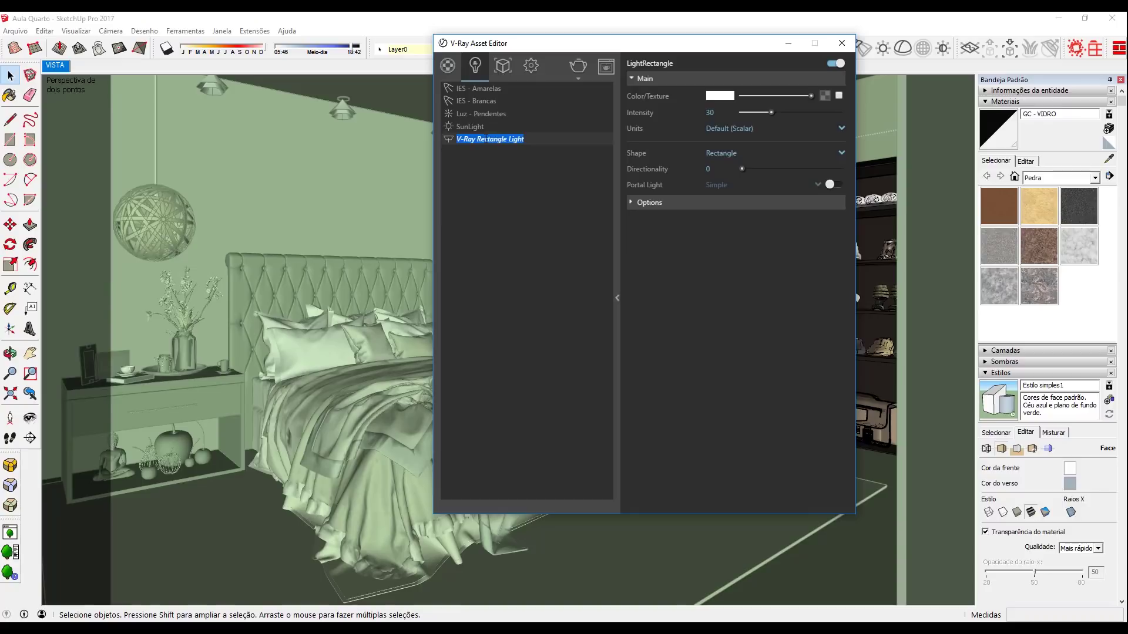
pyautogui.write('LED')
pyautogui.press('Return')
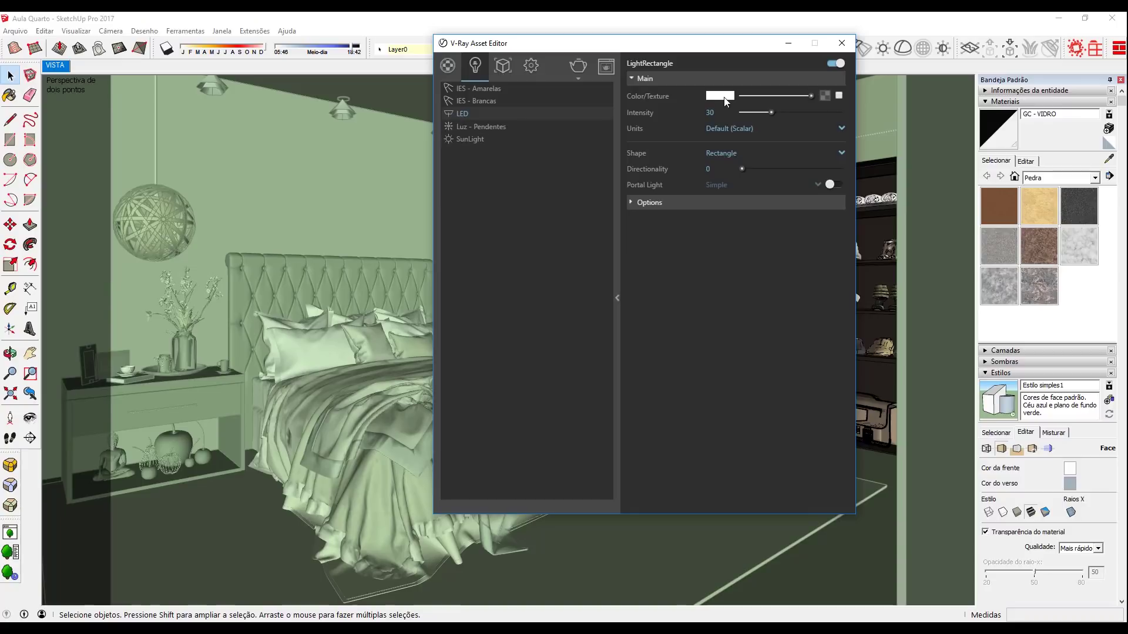
pyautogui.click(720, 96)
pyautogui.moveTo(647, 104); pyautogui.dragTo(631, 86)
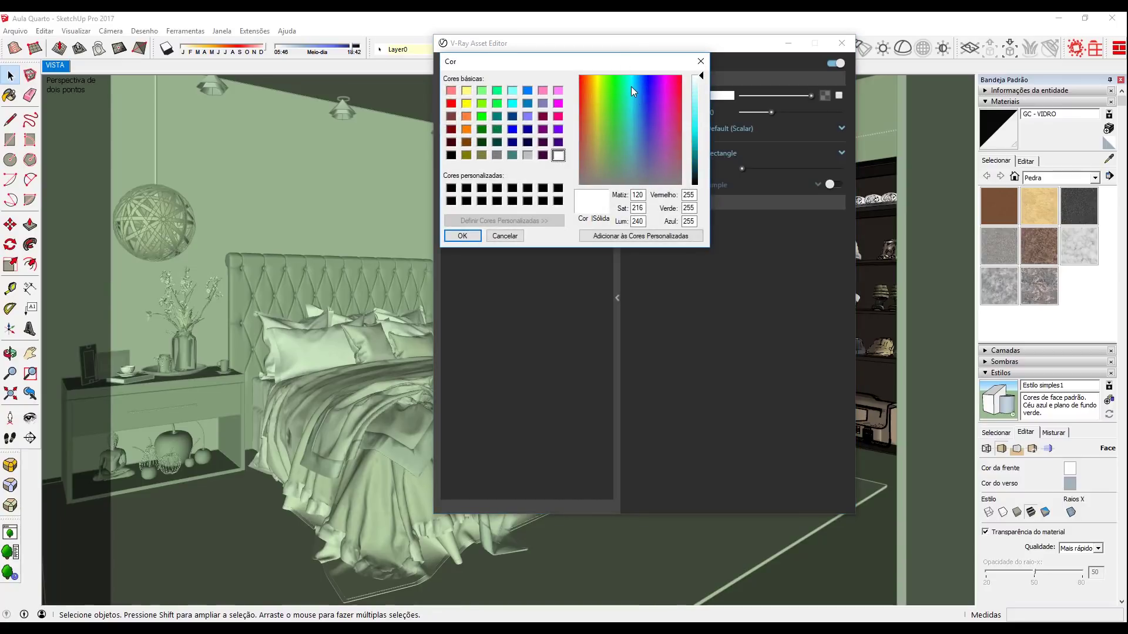
pyautogui.click(700, 87)
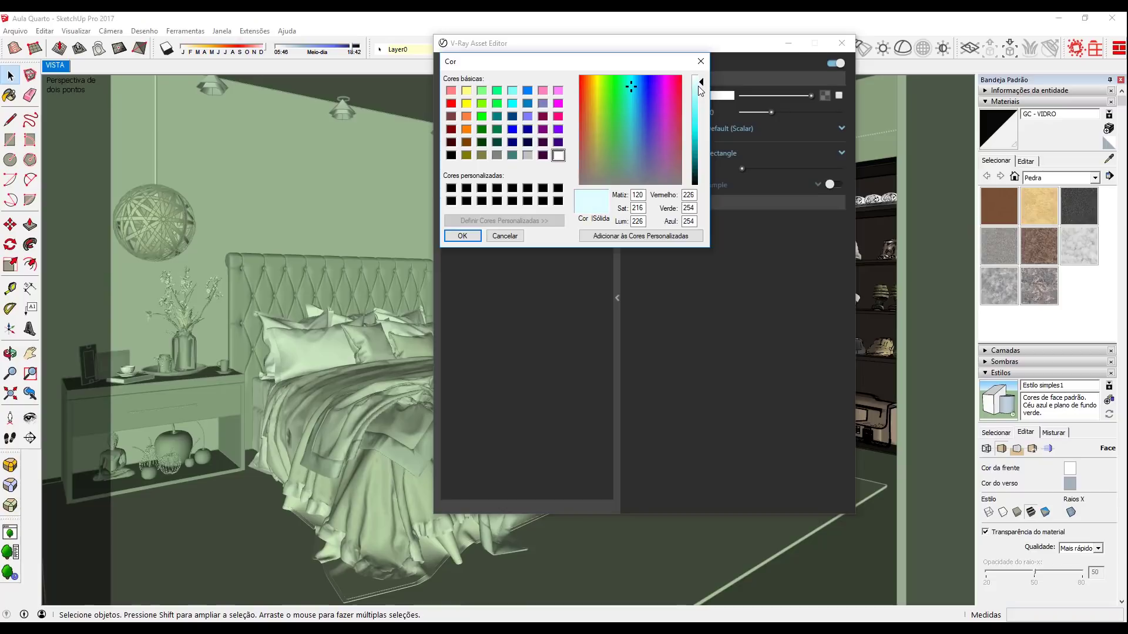
pyautogui.click(463, 235)
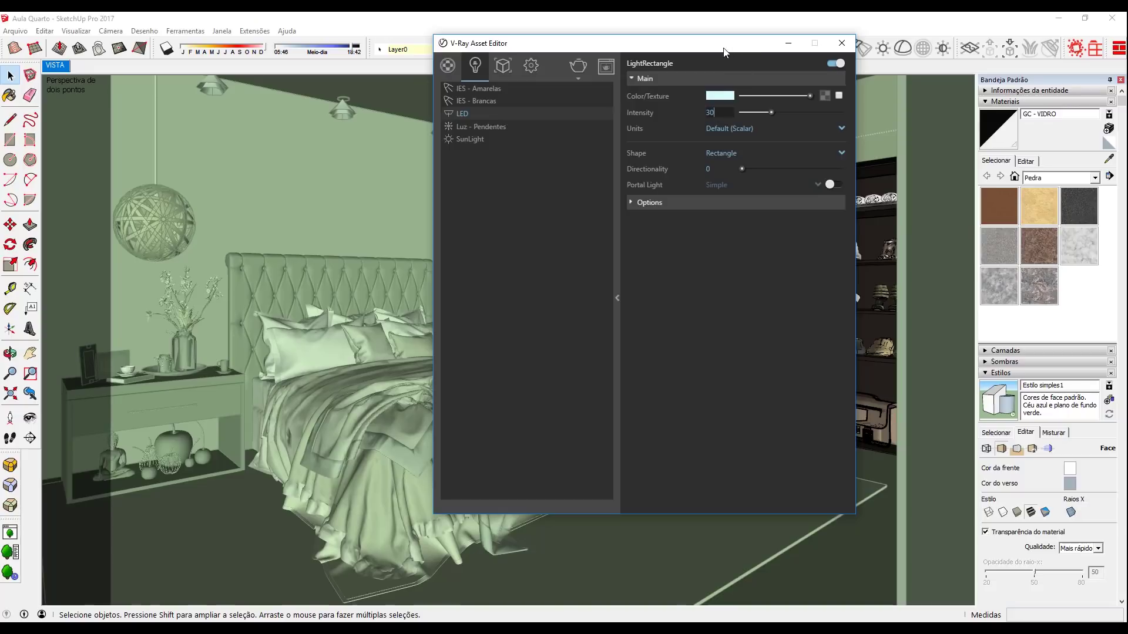
# Set the LED intensity to 1000, make it invisible and exclude it from reflections
pyautogui.moveTo(724, 52); pyautogui.dragTo(530, 86)
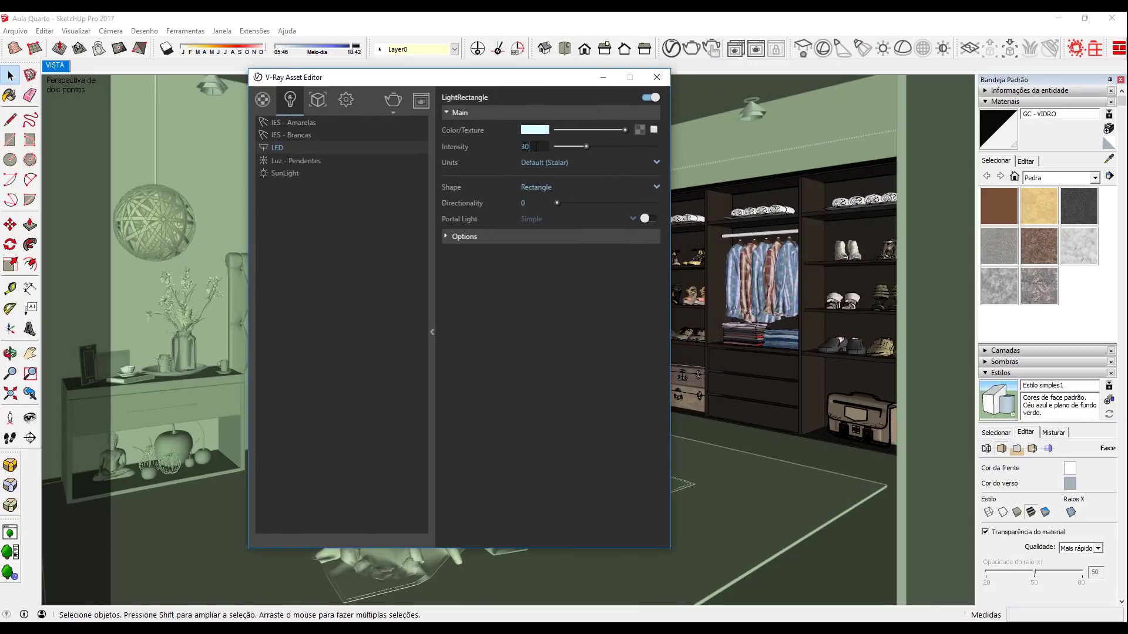
pyautogui.write('0')
pyautogui.write('0')
pyautogui.press('Return')
pyautogui.click(457, 237)
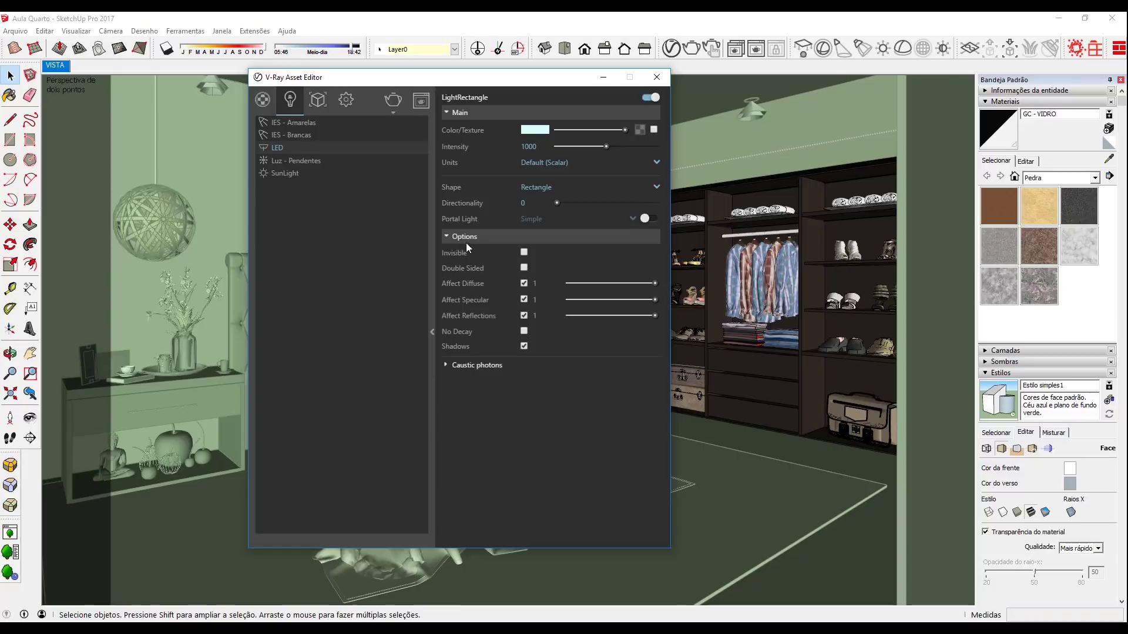
pyautogui.click(522, 316)
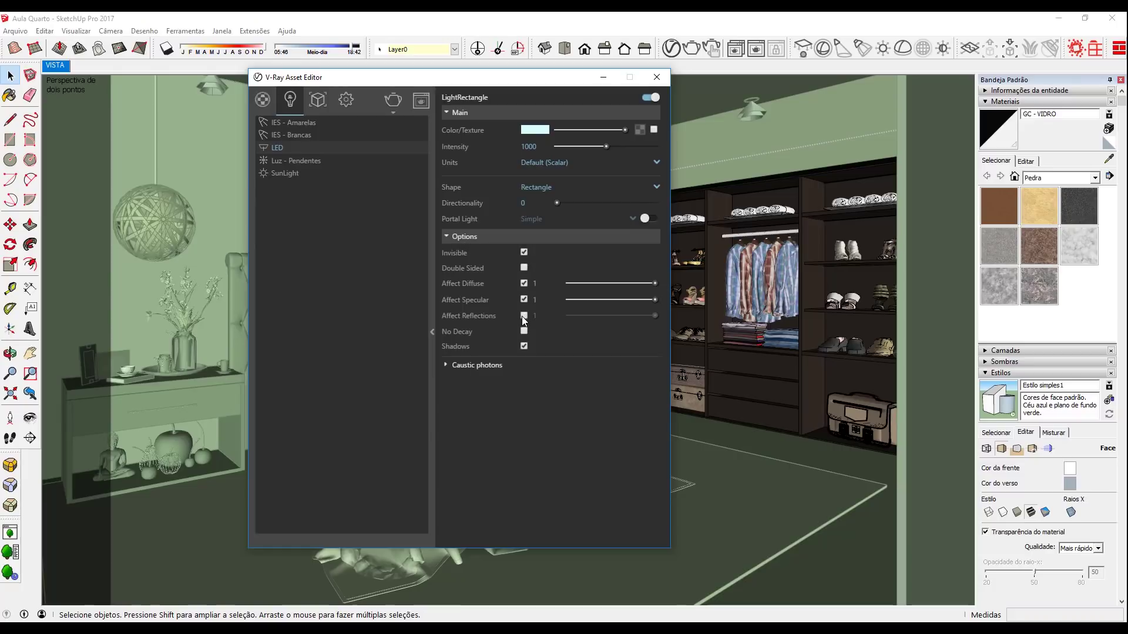
pyautogui.click(657, 77)
# Render the bedroom with the LED light and inspect the full-screen result before closing it
pyautogui.click(758, 50)
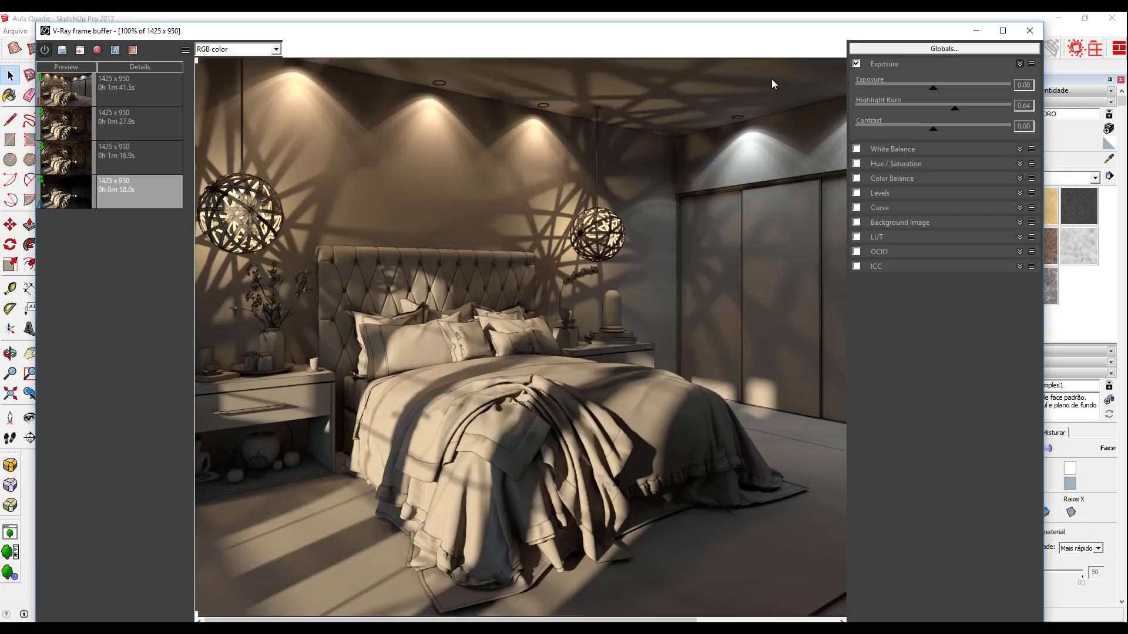
pyautogui.doubleClick(904, 34)
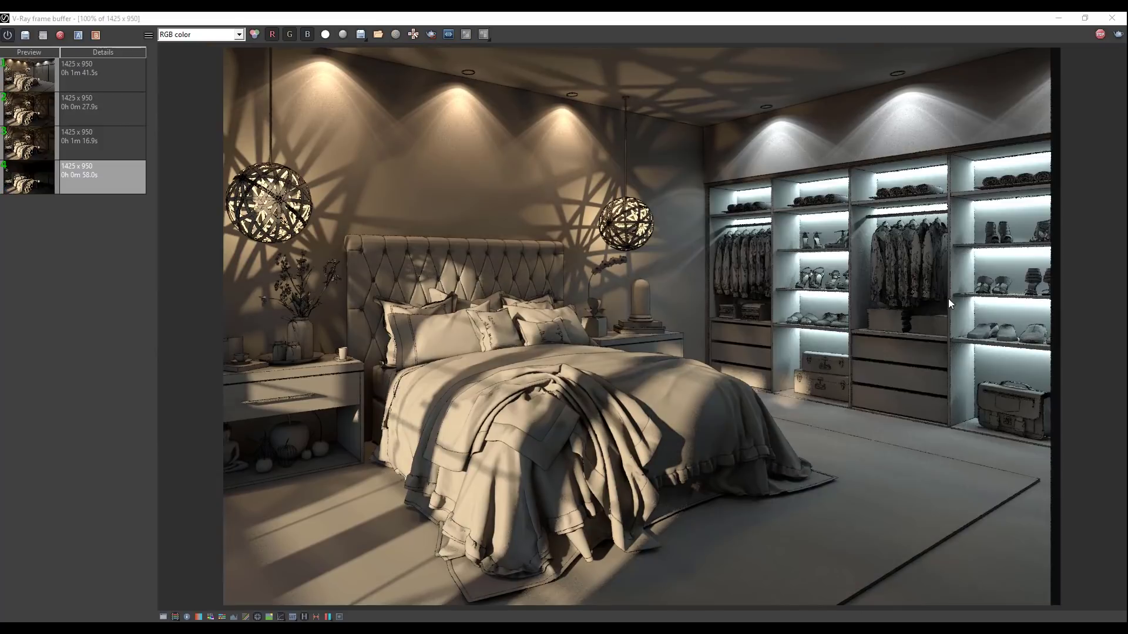
pyautogui.scroll(3, 1004, 241)
pyautogui.scroll(-3, 997, 229)
pyautogui.click(1112, 18)
pyautogui.click(672, 50)
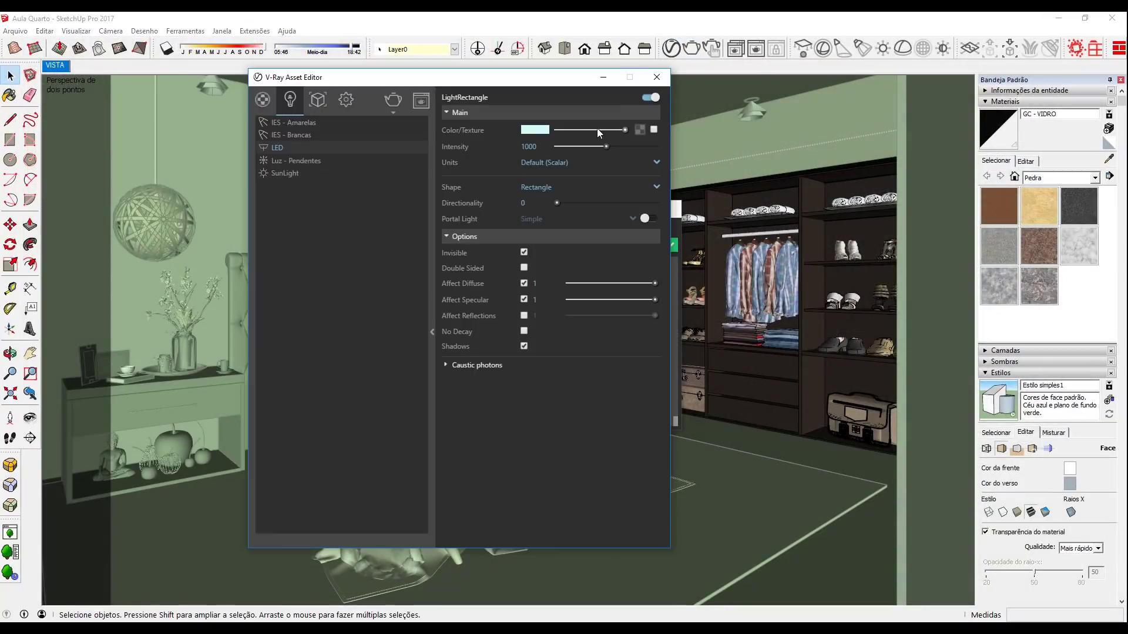
# Lower the LED intensity to 300 and re-render the bedroom full screen
pyautogui.doubleClick(530, 146)
pyautogui.write('300')
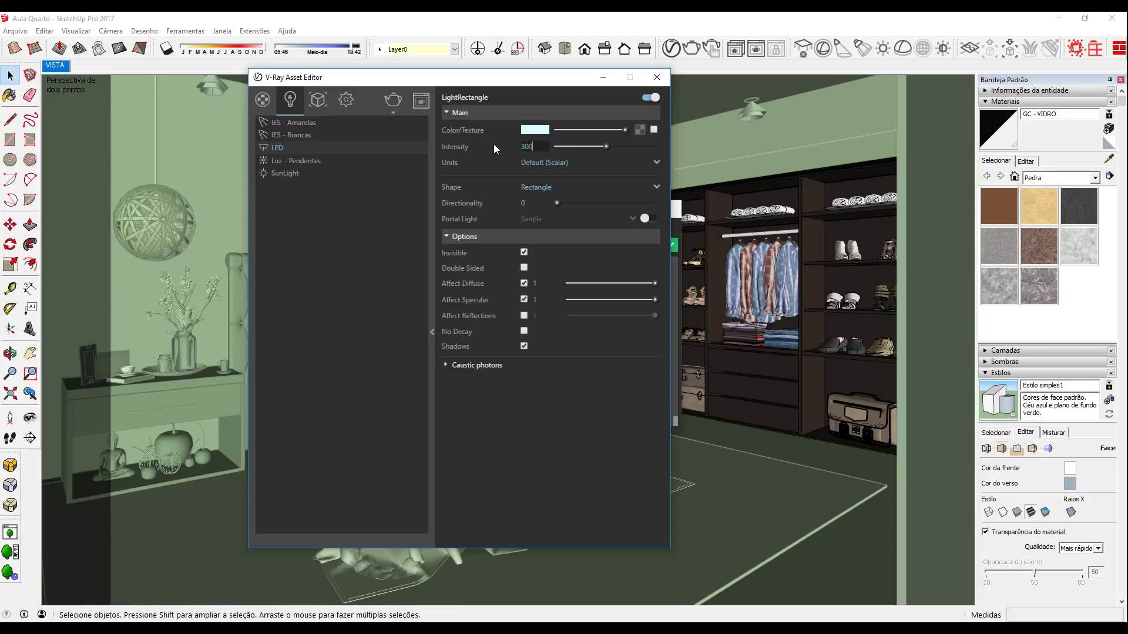
pyautogui.press('Return')
pyautogui.click(657, 77)
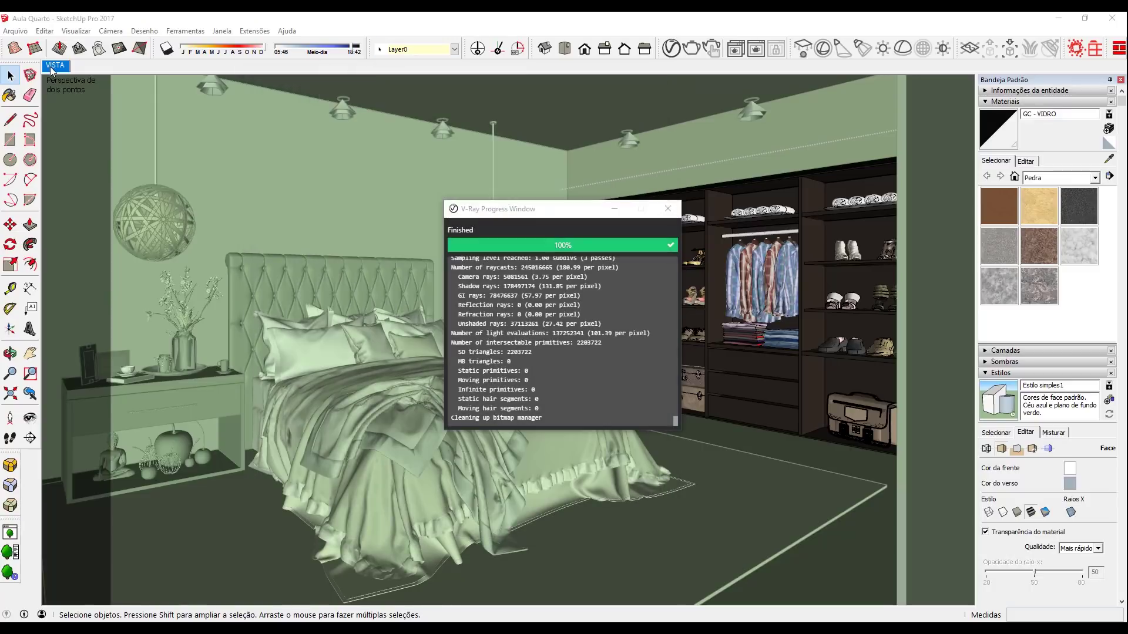
pyautogui.click(757, 52)
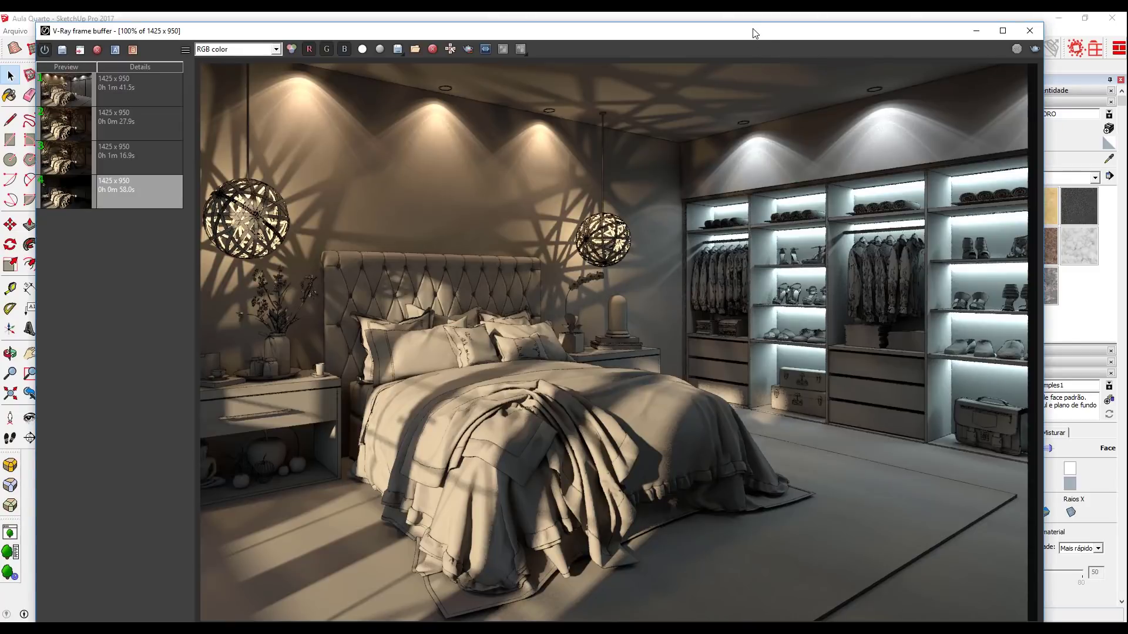
pyautogui.doubleClick(755, 30)
# Re-render only a region drawn around the central wardrobe shelves
pyautogui.click(431, 35)
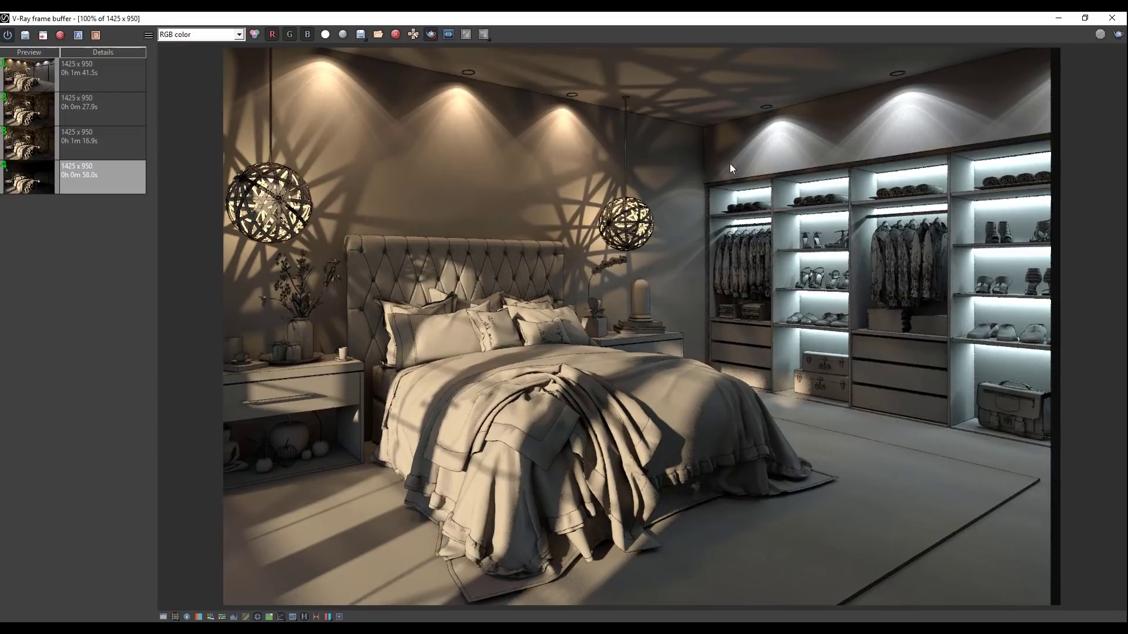
pyautogui.moveTo(708, 167); pyautogui.dragTo(794, 245)
pyautogui.moveTo(775, 155); pyautogui.dragTo(880, 312)
pyautogui.hotkey('shift', 'q')
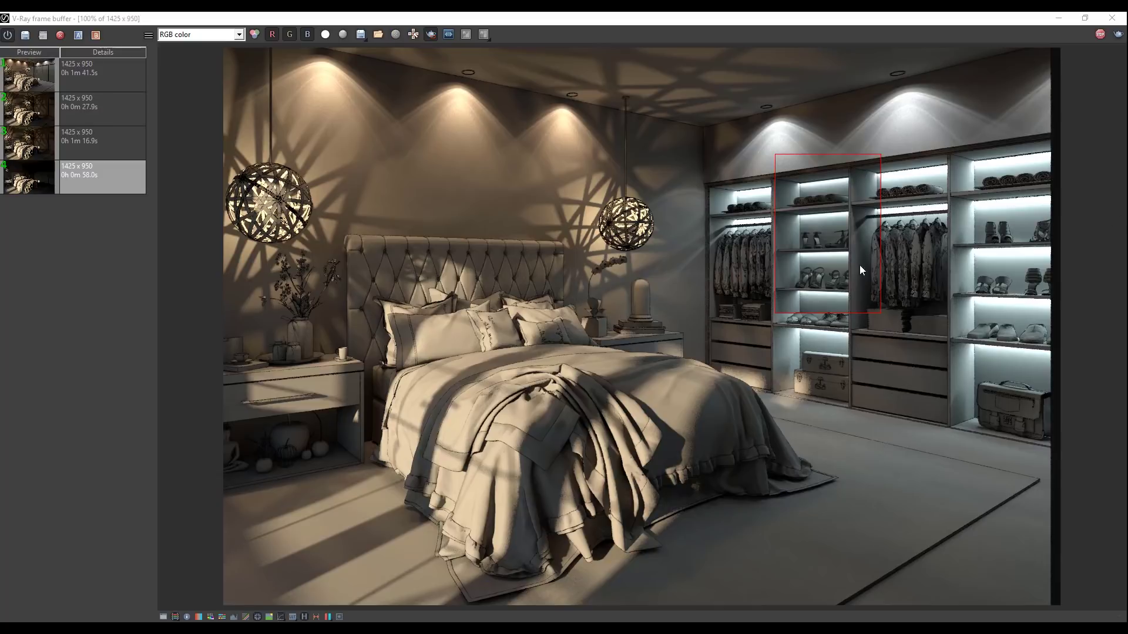
pyautogui.scroll(1, 859, 265)
pyautogui.scroll(-1, 822, 170)
# Clear the render region and close the frame buffer and progress window
pyautogui.click(432, 35)
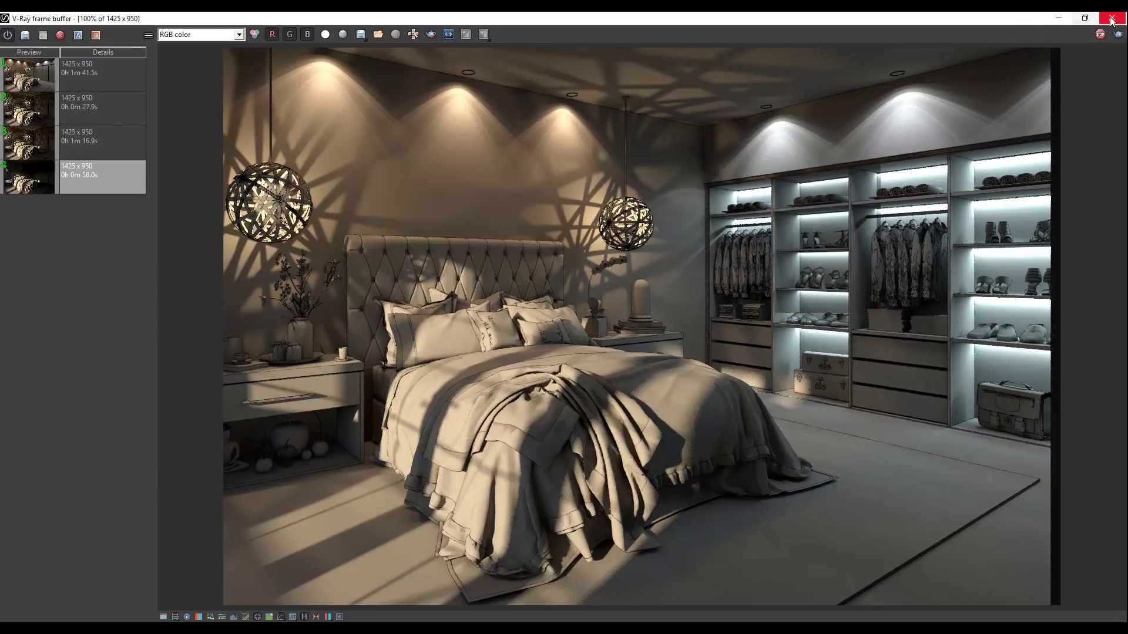
pyautogui.click(1112, 18)
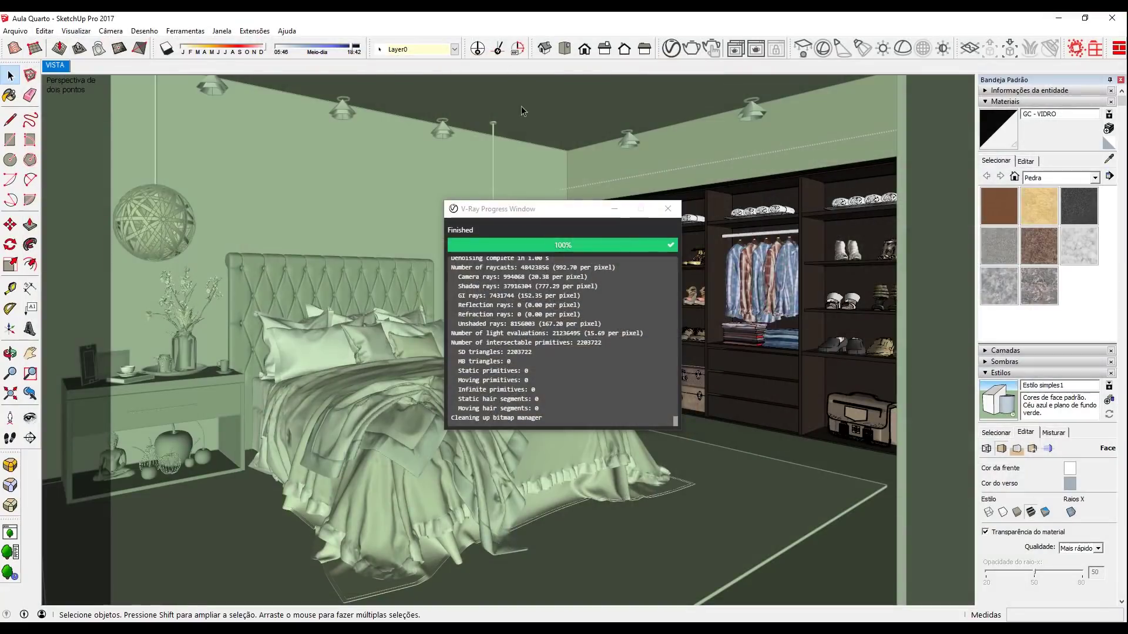
pyautogui.click(668, 209)
pyautogui.click(760, 48)
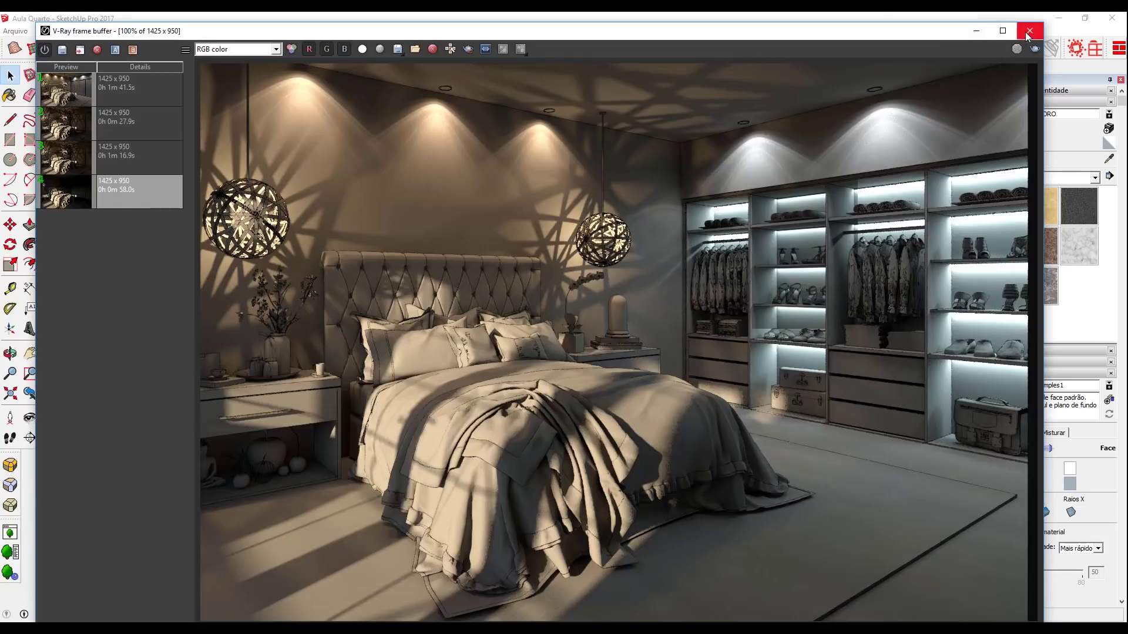
pyautogui.click(276, 49)
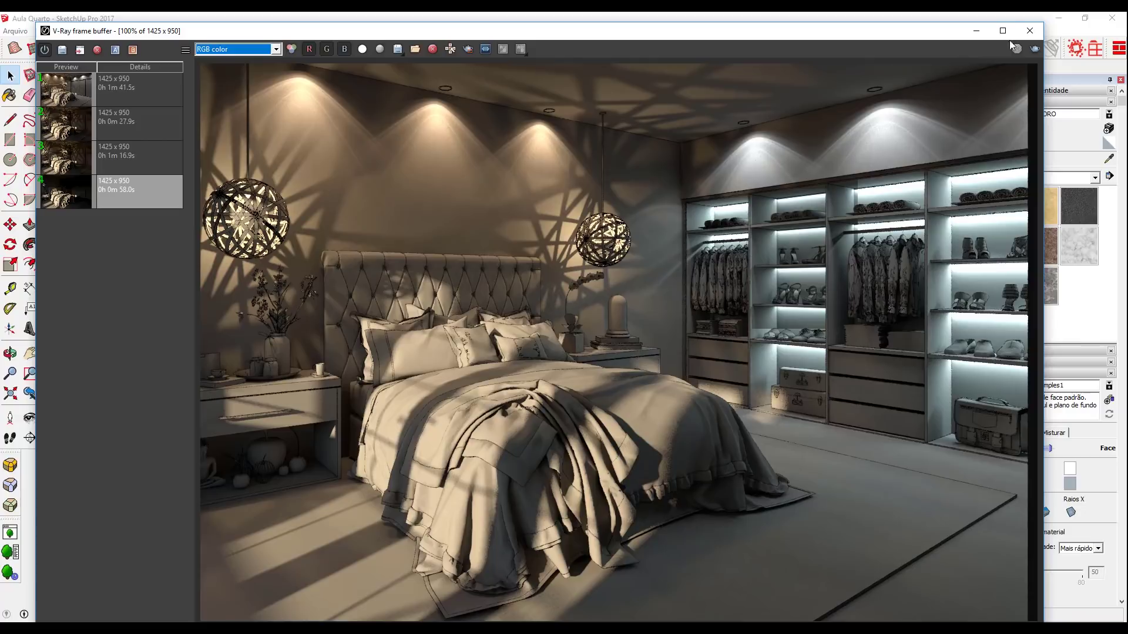
pyautogui.click(1029, 31)
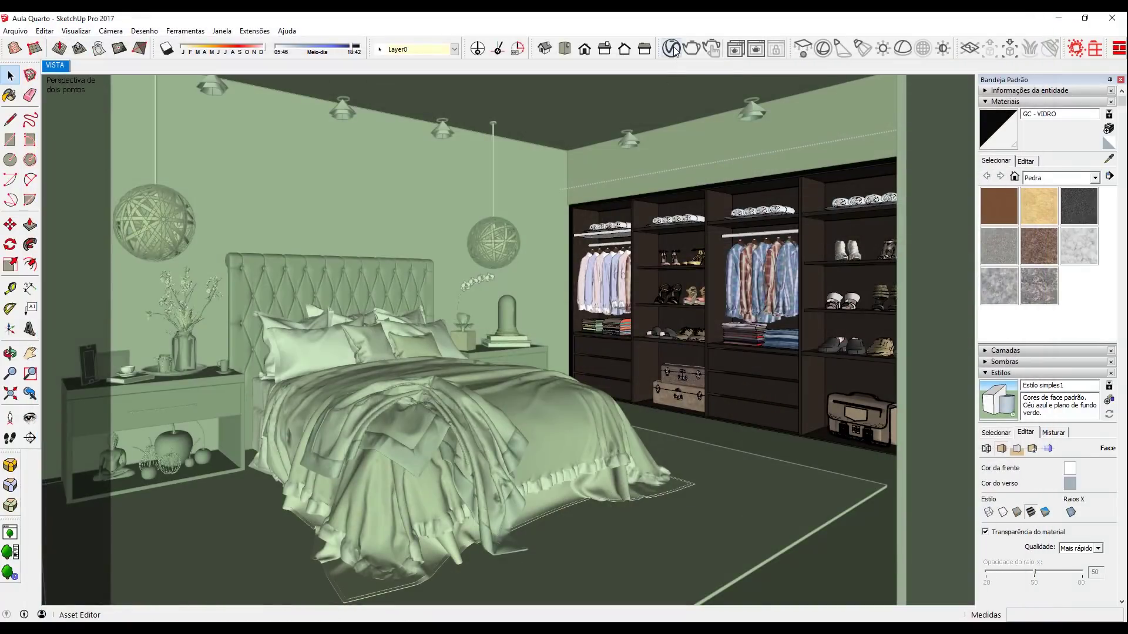
pyautogui.click(672, 49)
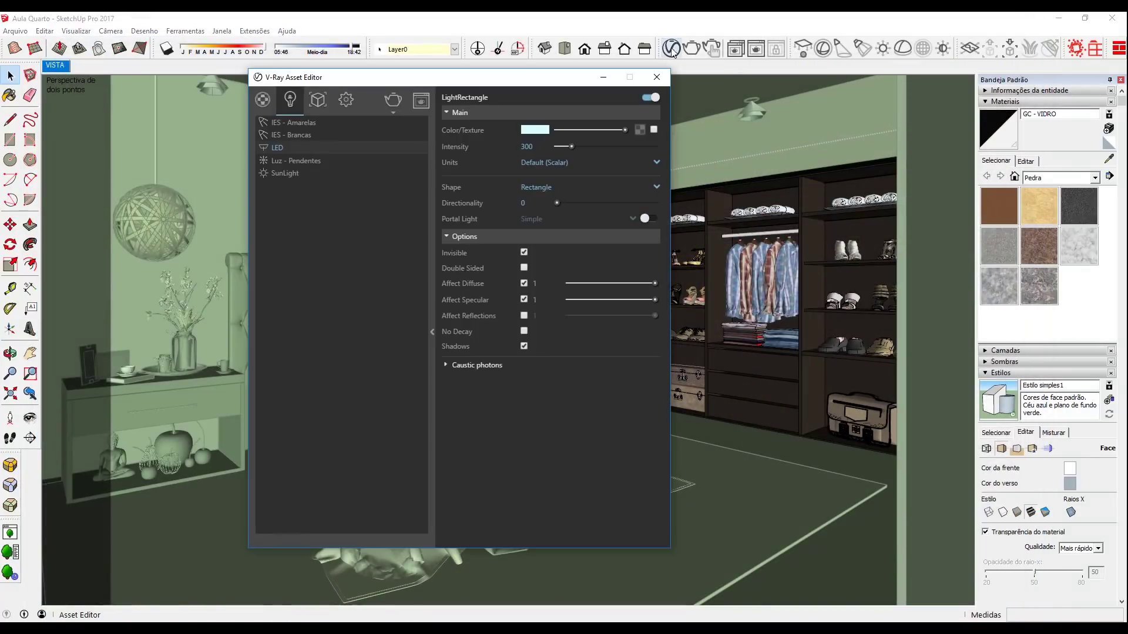
pyautogui.click(348, 101)
pyautogui.click(461, 101)
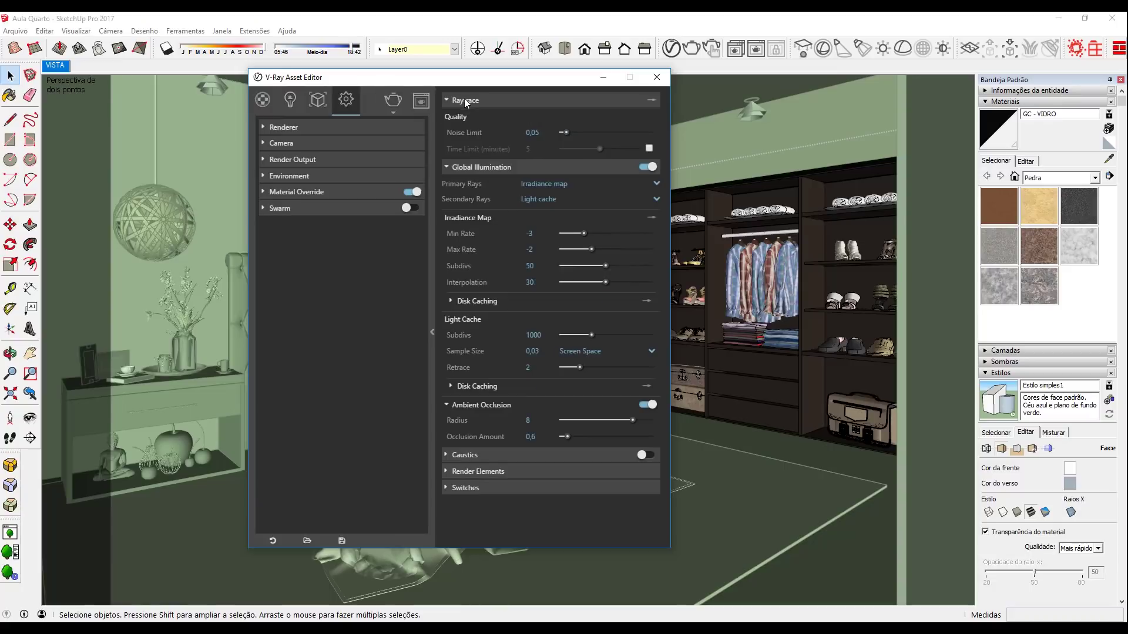
pyautogui.doubleClick(547, 131)
pyautogui.click(658, 77)
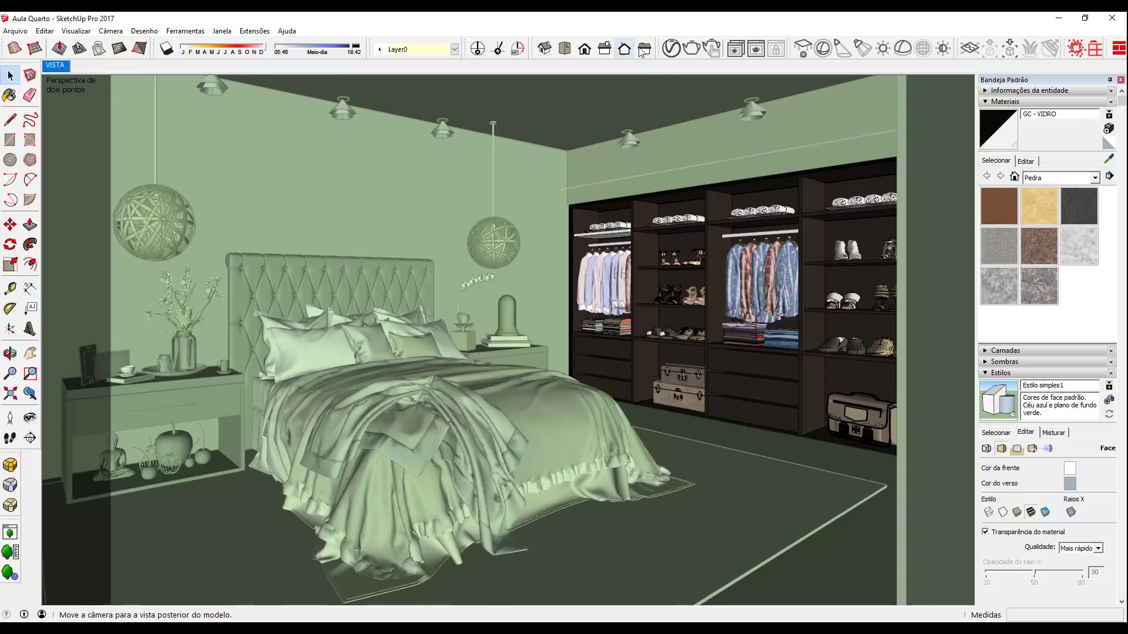
pyautogui.click(757, 47)
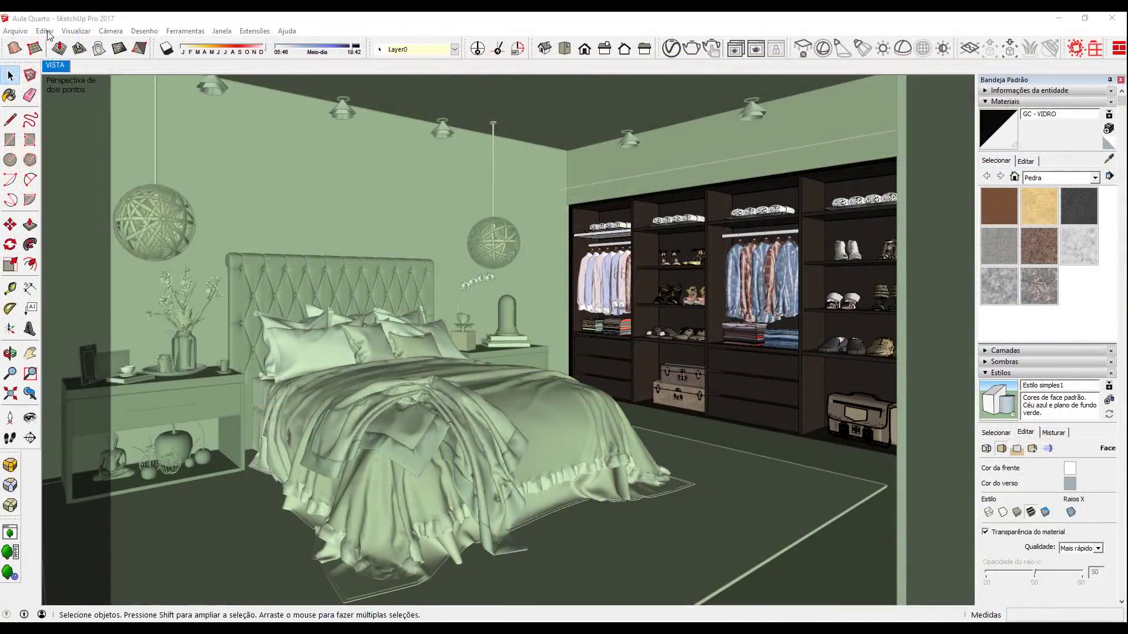
# Unhide the glass wardrobe doors and sample their bronze glass material
pyautogui.click(47, 32)
pyautogui.moveTo(64, 199)
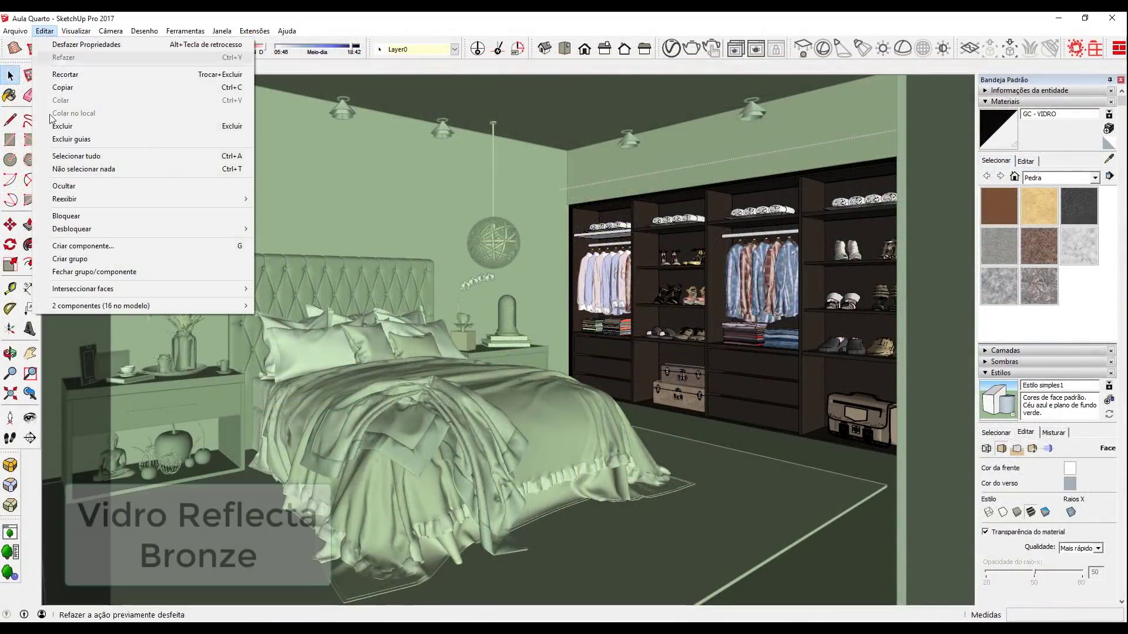
pyautogui.click(262, 211)
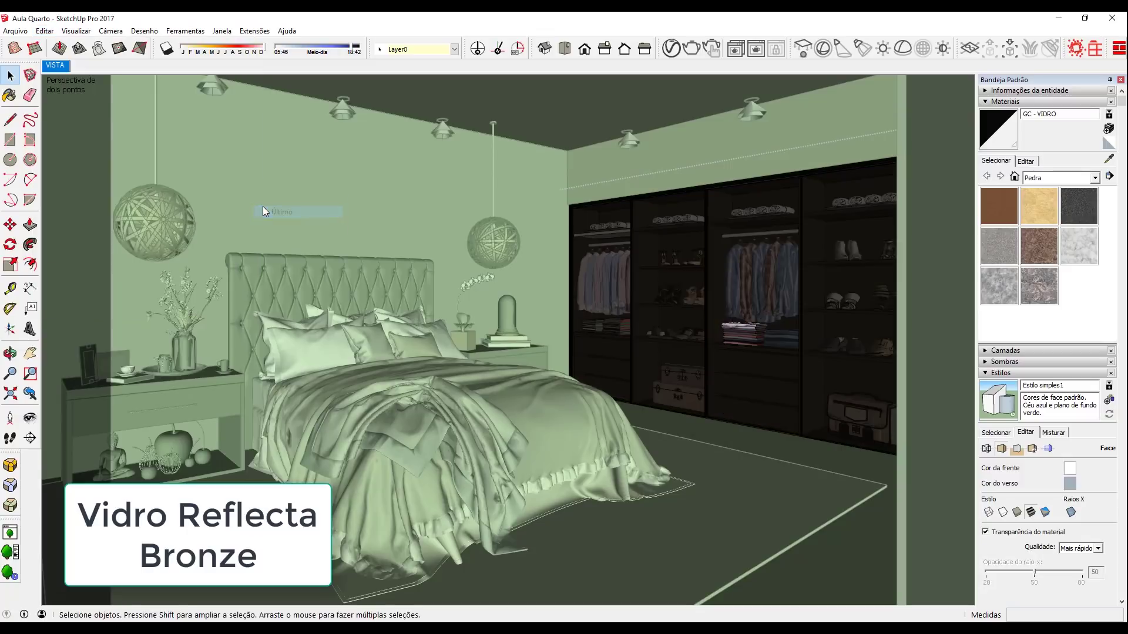
pyautogui.click(1108, 159)
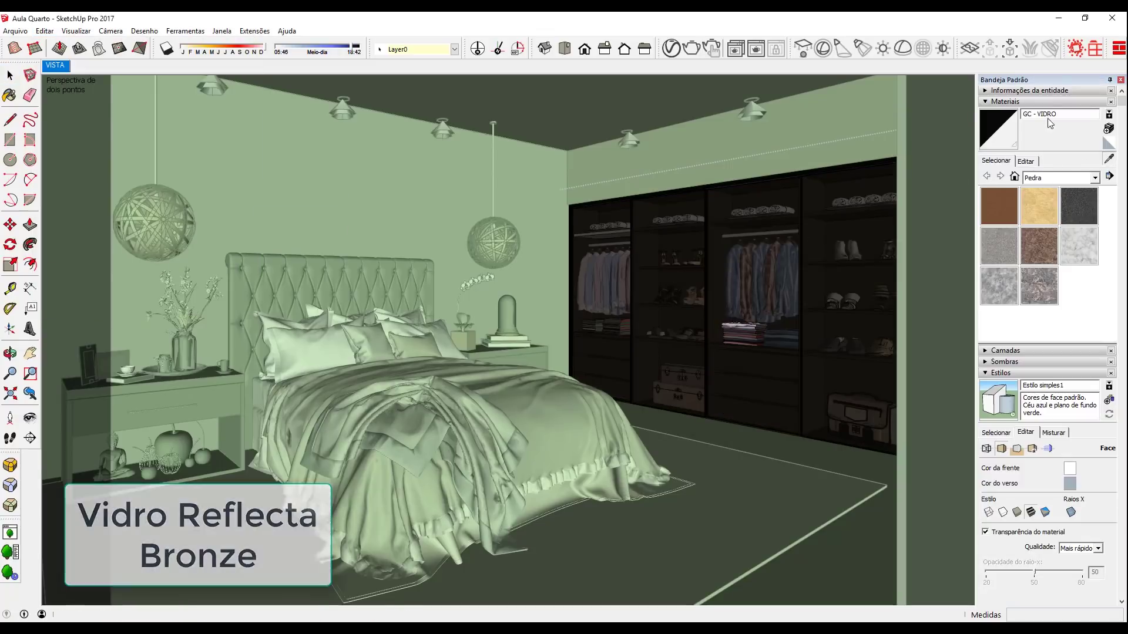
pyautogui.click(761, 240)
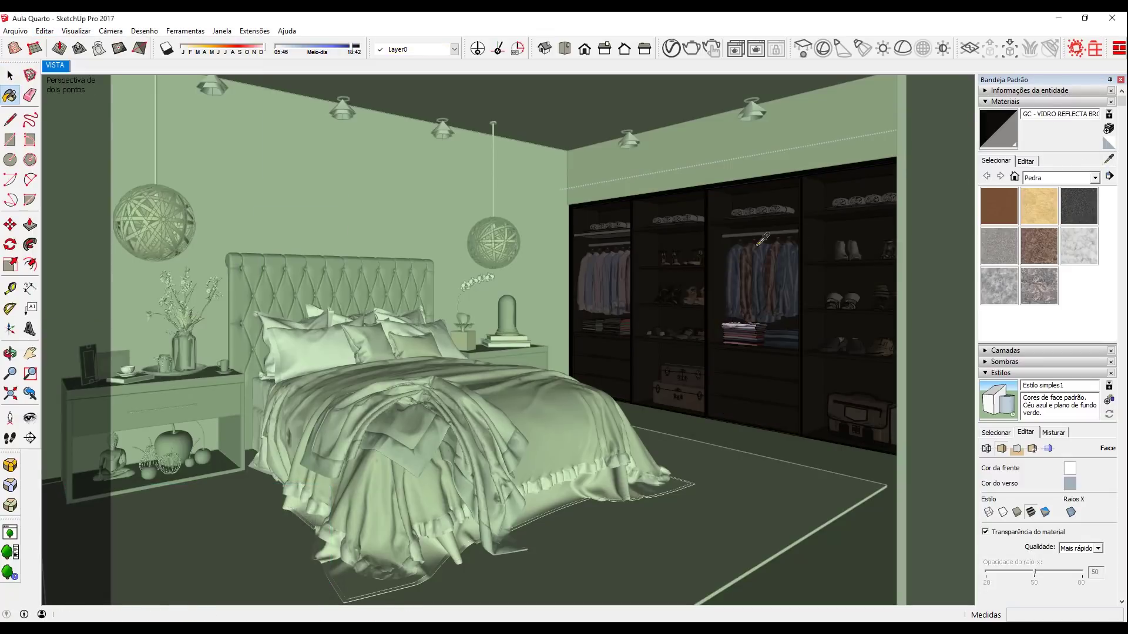
# Give GC - VIDRO REFLECTA BRONZE black refraction, dark diffuse and full white reflection
pyautogui.click(673, 49)
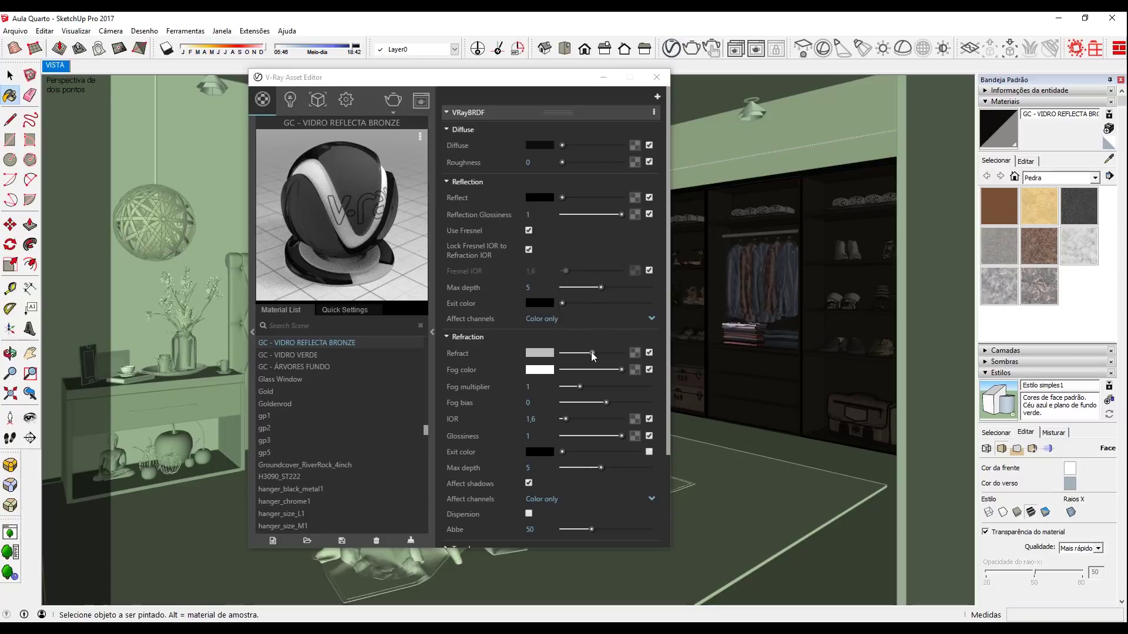
pyautogui.moveTo(592, 353); pyautogui.dragTo(543, 351)
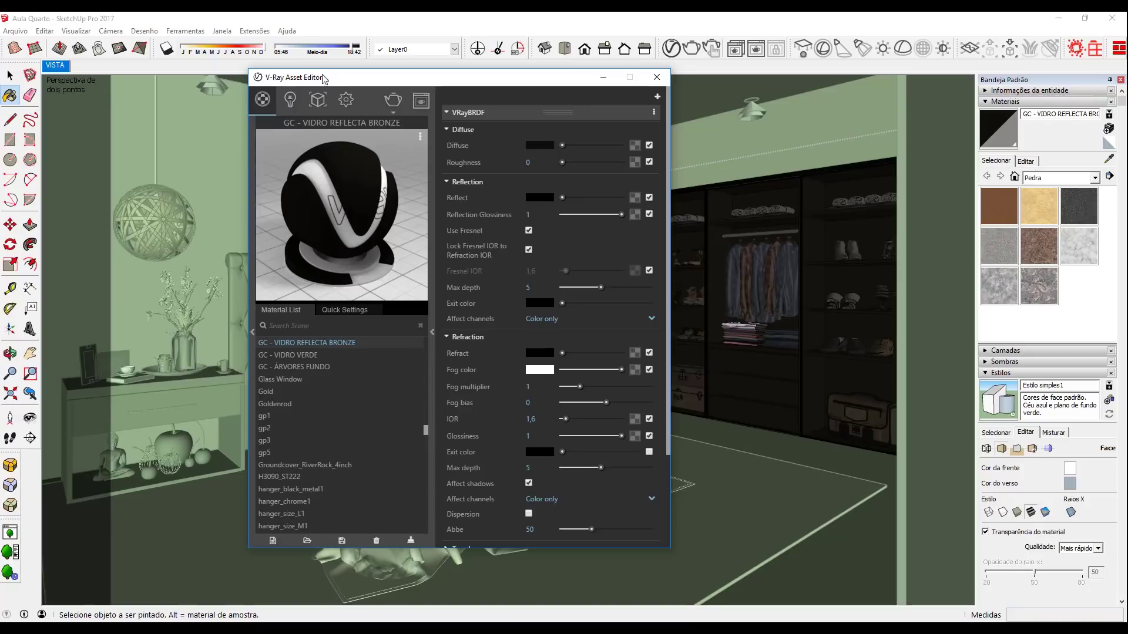
pyautogui.moveTo(333, 80); pyautogui.dragTo(327, 80)
pyautogui.click(522, 144)
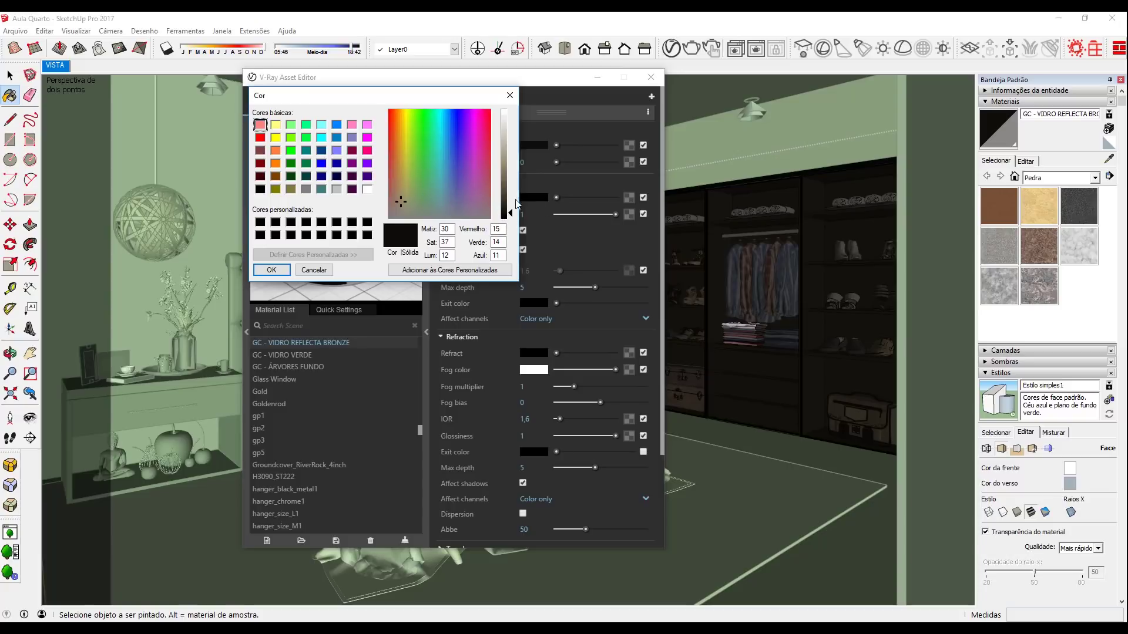
pyautogui.click(271, 269)
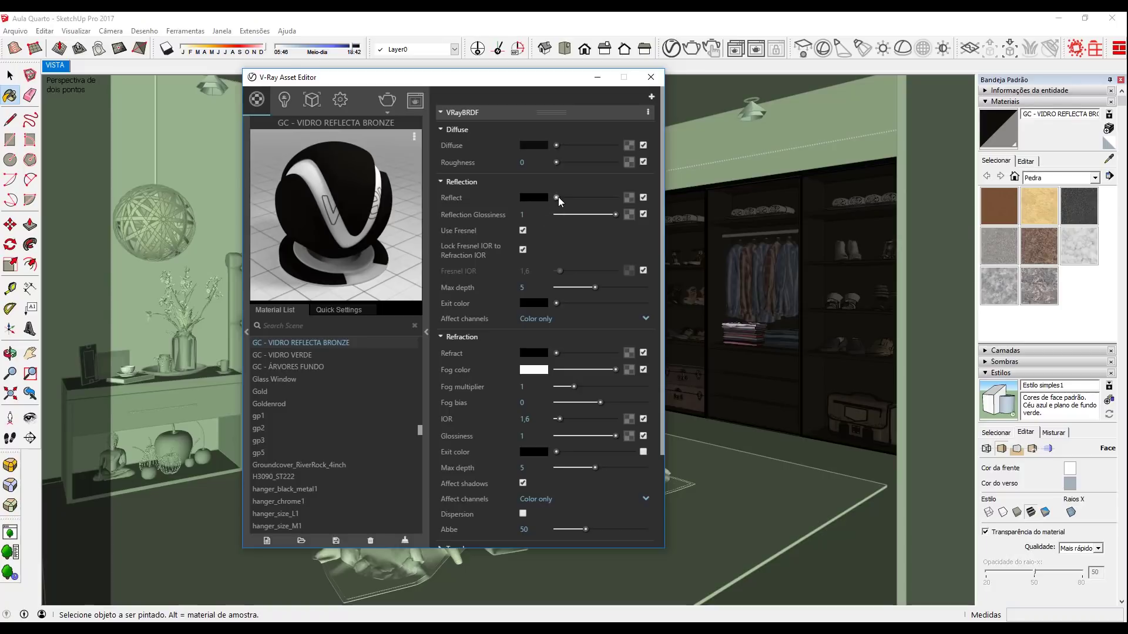
pyautogui.moveTo(555, 197); pyautogui.dragTo(675, 195)
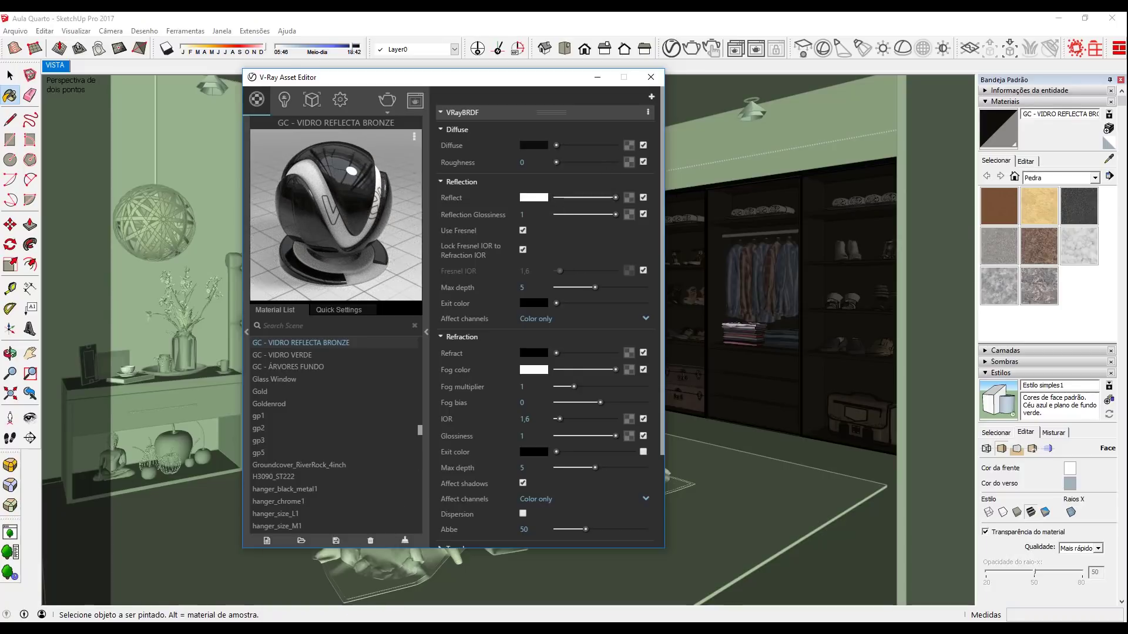
pyautogui.click(326, 599)
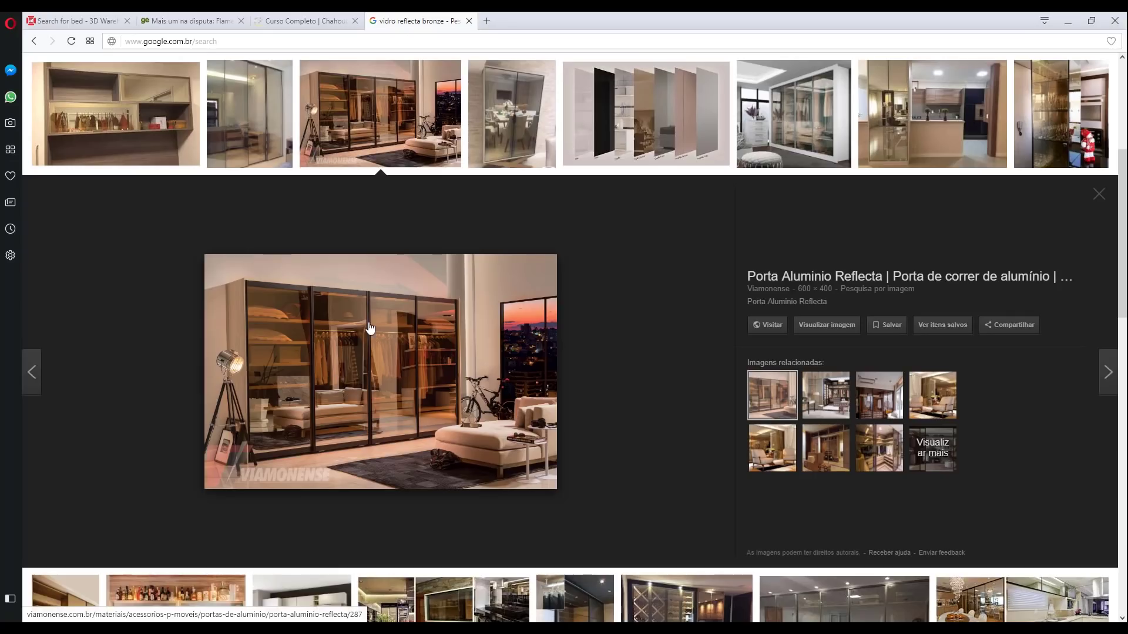
# Close the extra Opera tab and minimize the browser to return to SketchUp
pyautogui.click(241, 21)
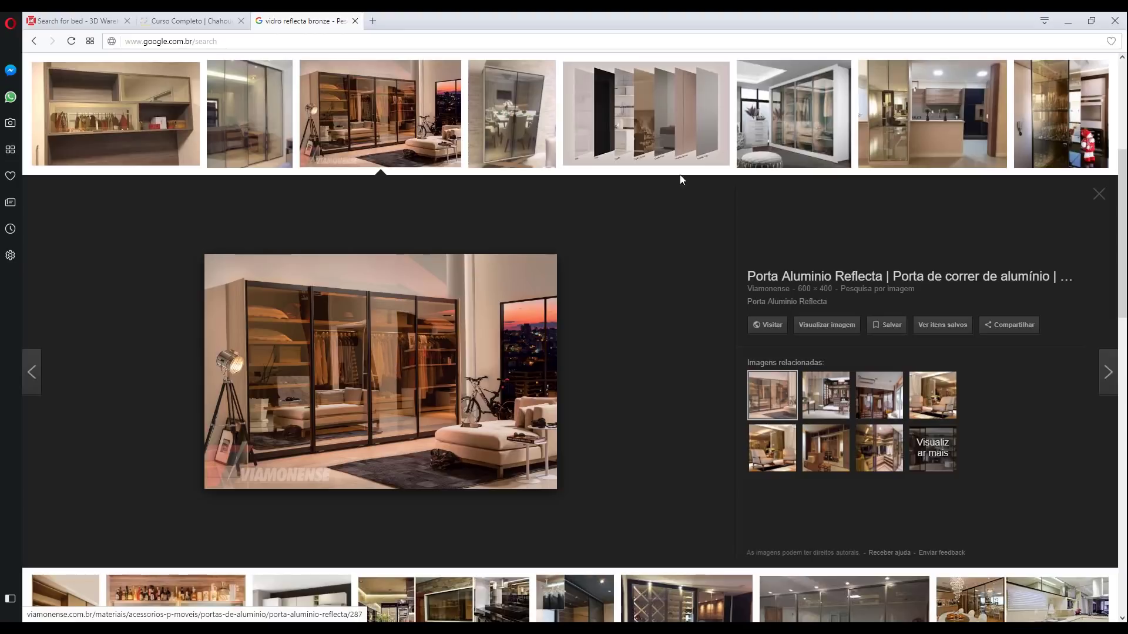
pyautogui.click(1068, 25)
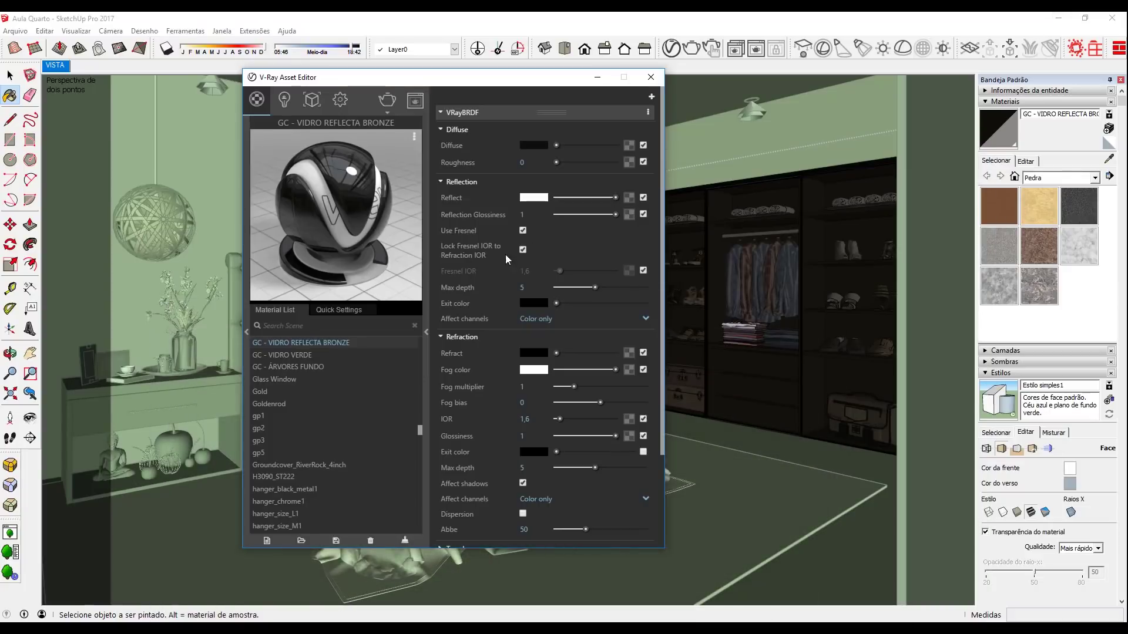
# Tint the bronze glass reflection colour a warm peach
pyautogui.click(537, 199)
pyautogui.moveTo(474, 181); pyautogui.dragTo(401, 130)
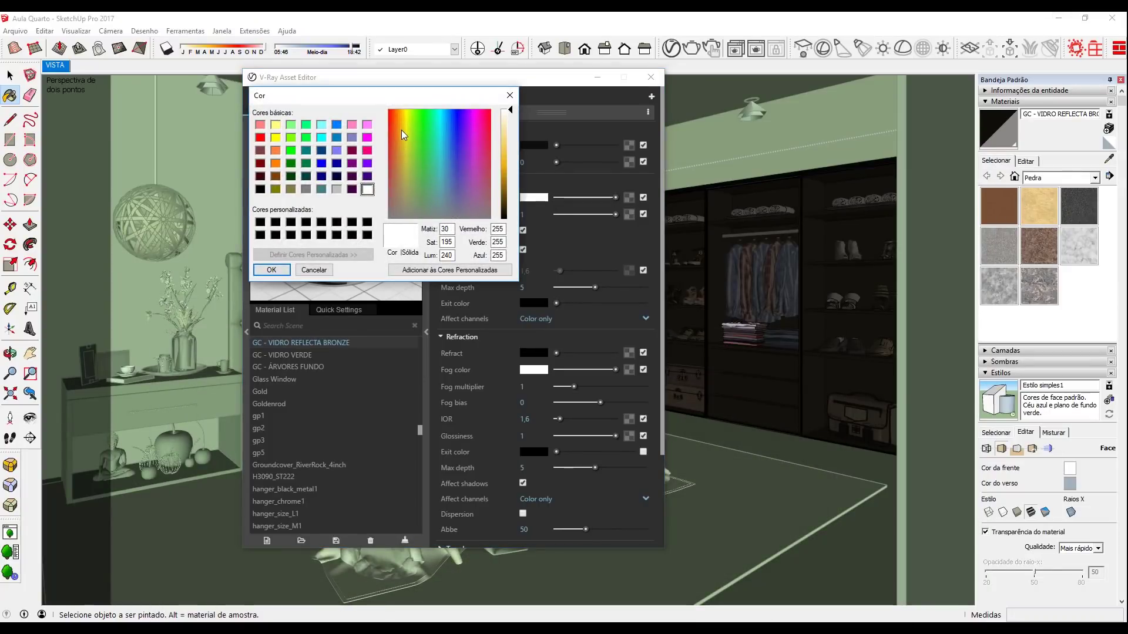
pyautogui.moveTo(509, 141); pyautogui.dragTo(509, 135)
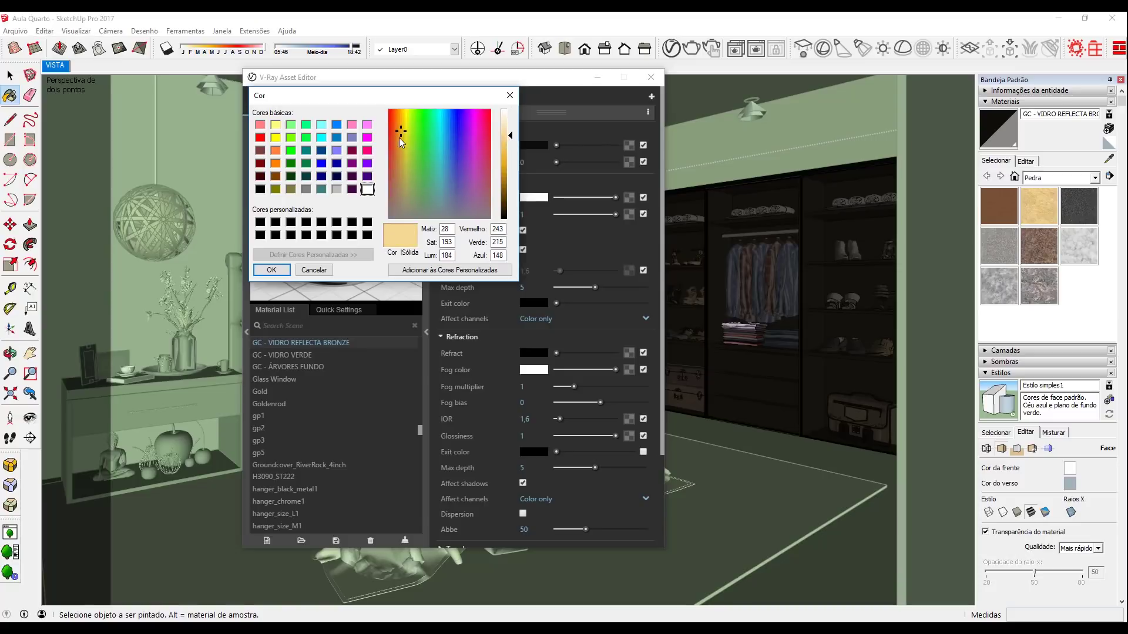
pyautogui.moveTo(400, 138); pyautogui.dragTo(397, 138)
pyautogui.click(270, 270)
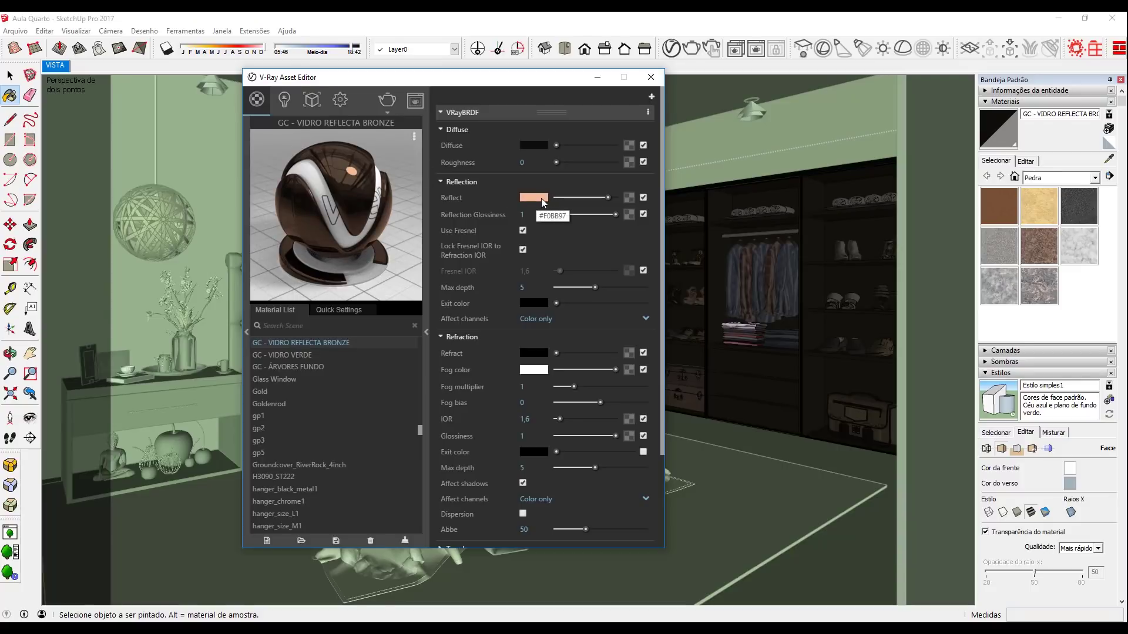
# Copy the peach reflection colour onto refraction and adjust it to a tan
pyautogui.moveTo(537, 199); pyautogui.dragTo(525, 357)
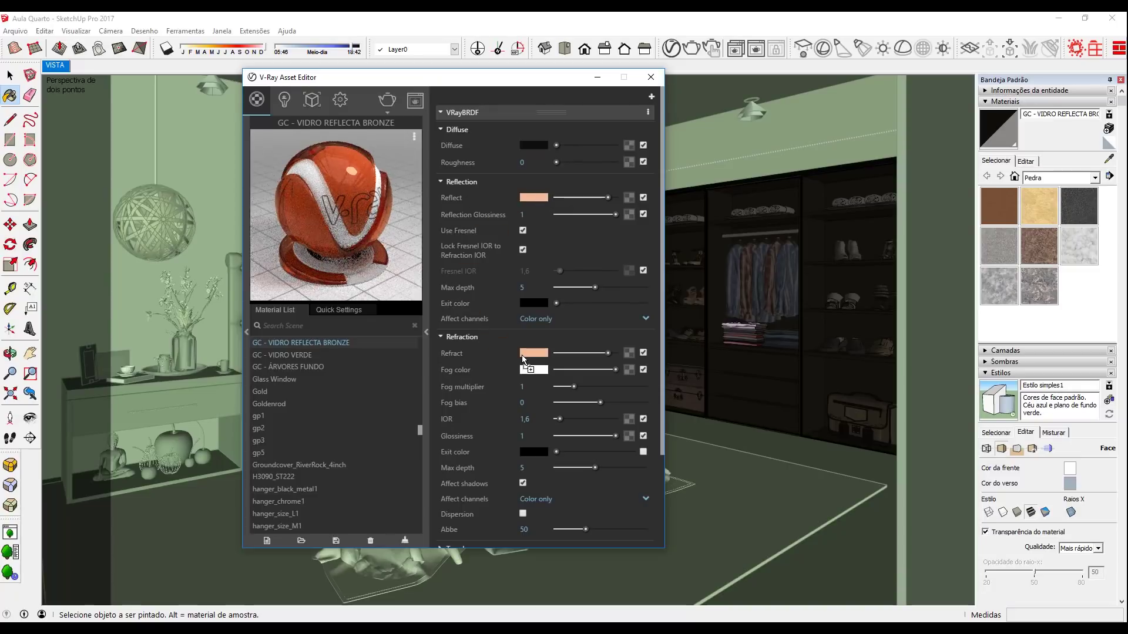
pyautogui.click(533, 353)
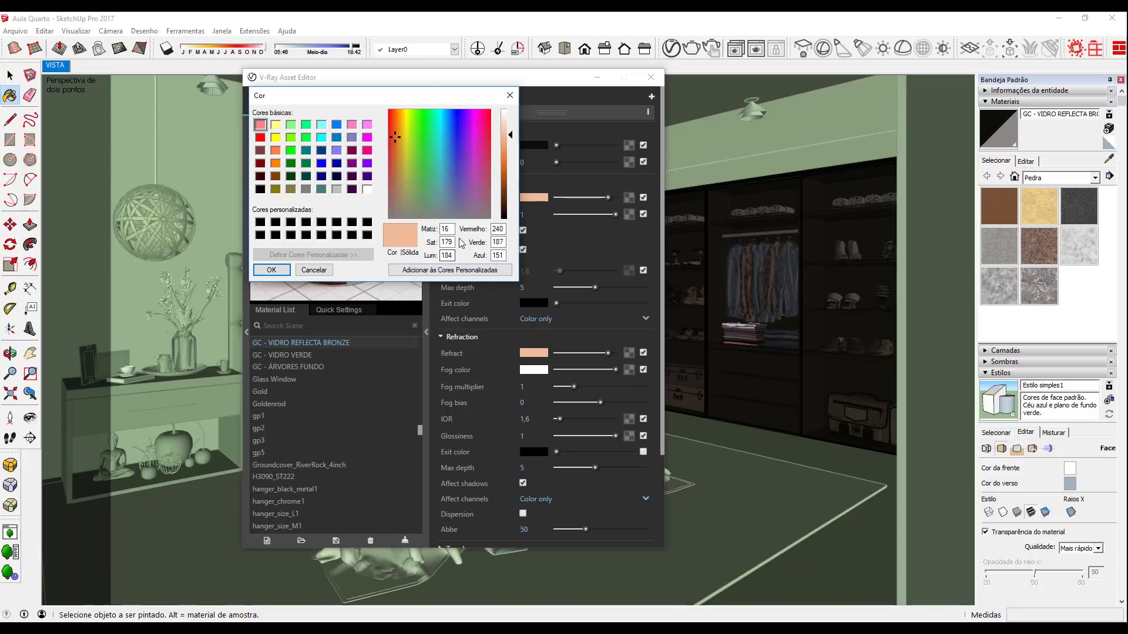
pyautogui.moveTo(510, 135); pyautogui.dragTo(506, 119)
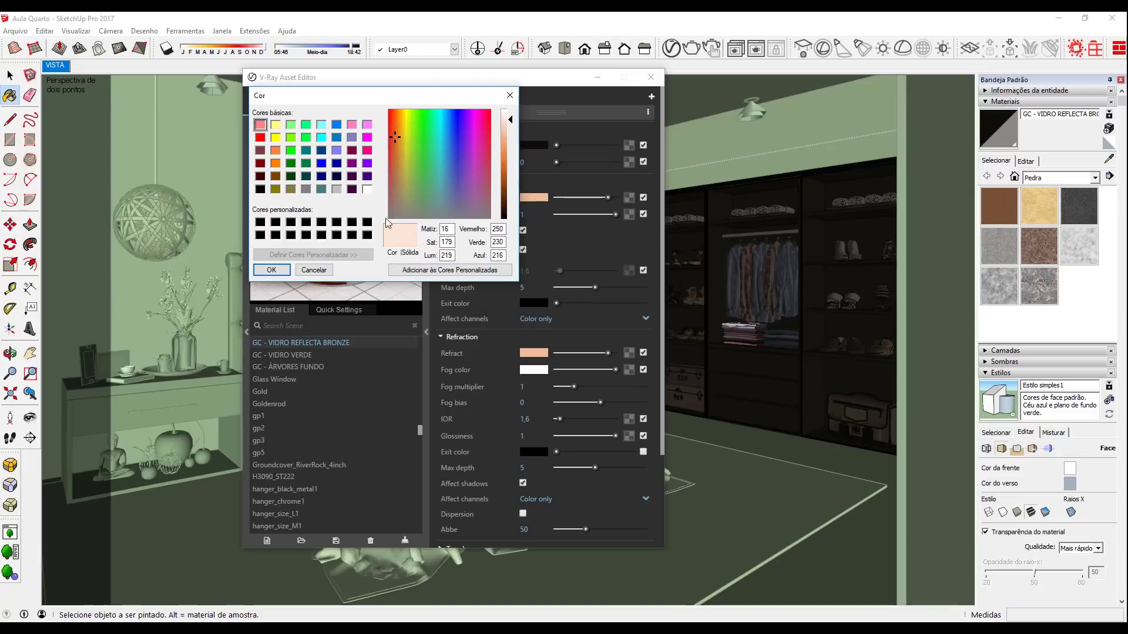
pyautogui.click(280, 268)
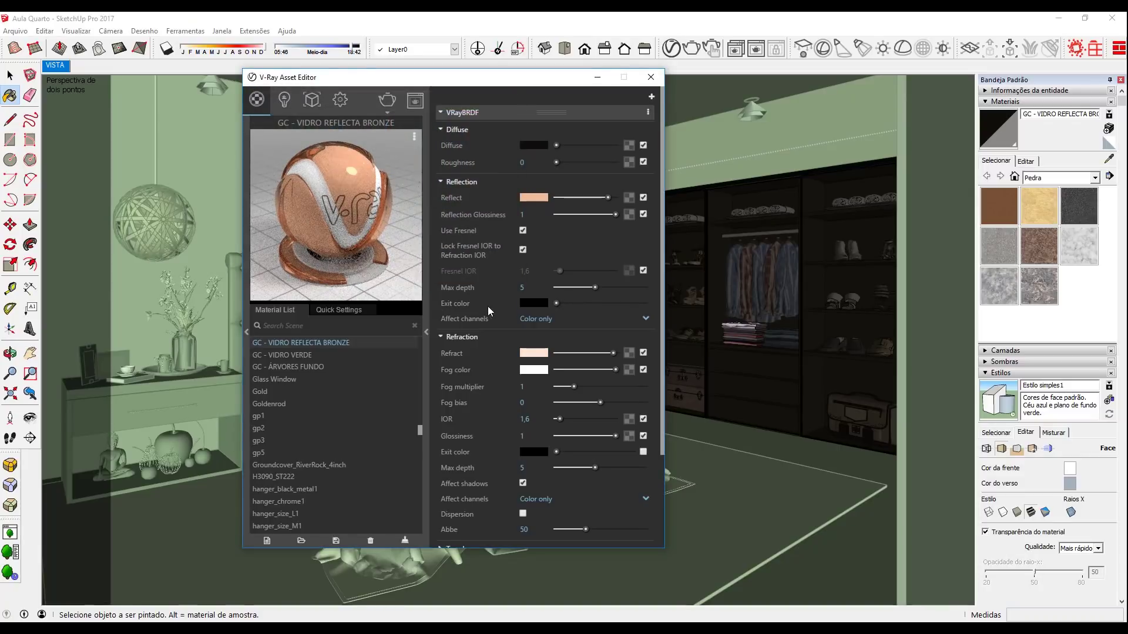
pyautogui.click(526, 354)
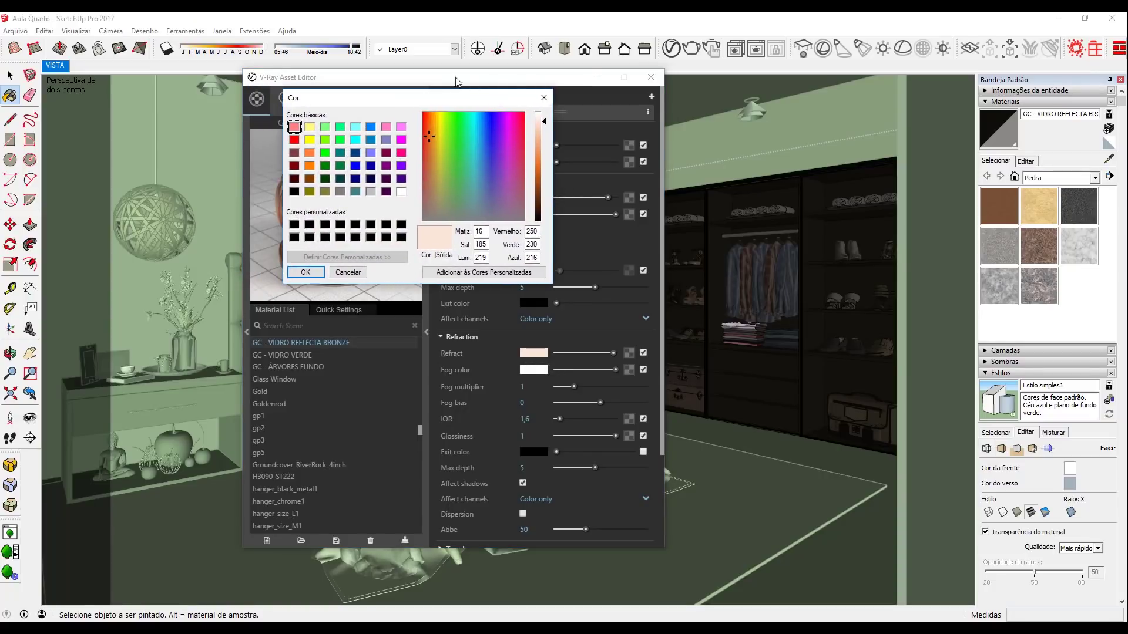
pyautogui.moveTo(489, 244); pyautogui.dragTo(452, 241)
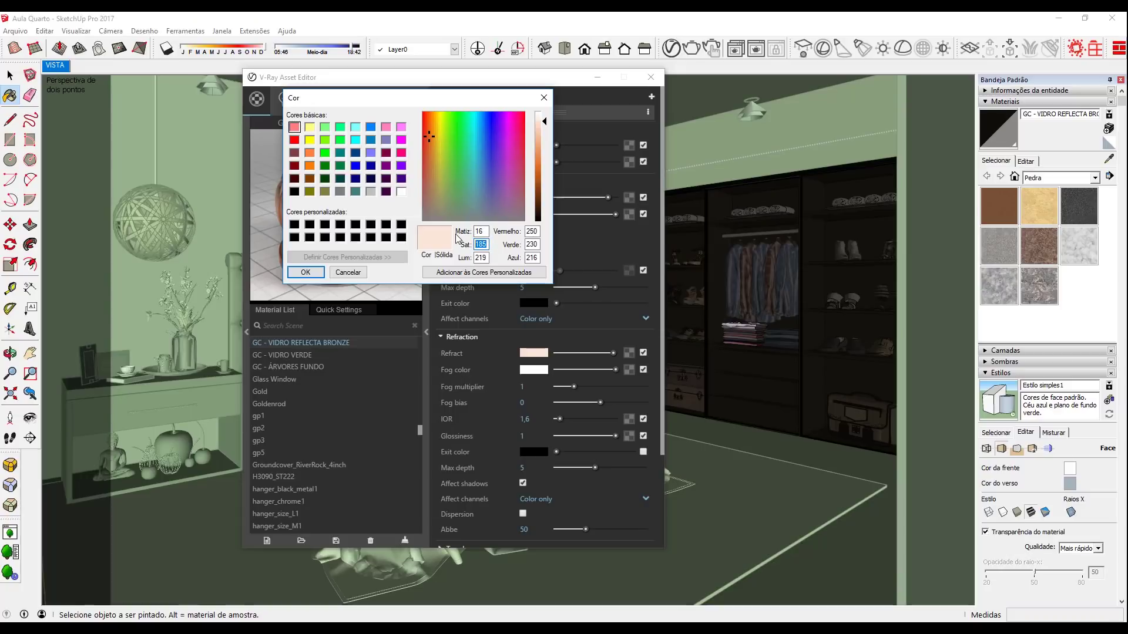
pyautogui.write('100')
pyautogui.press('Return')
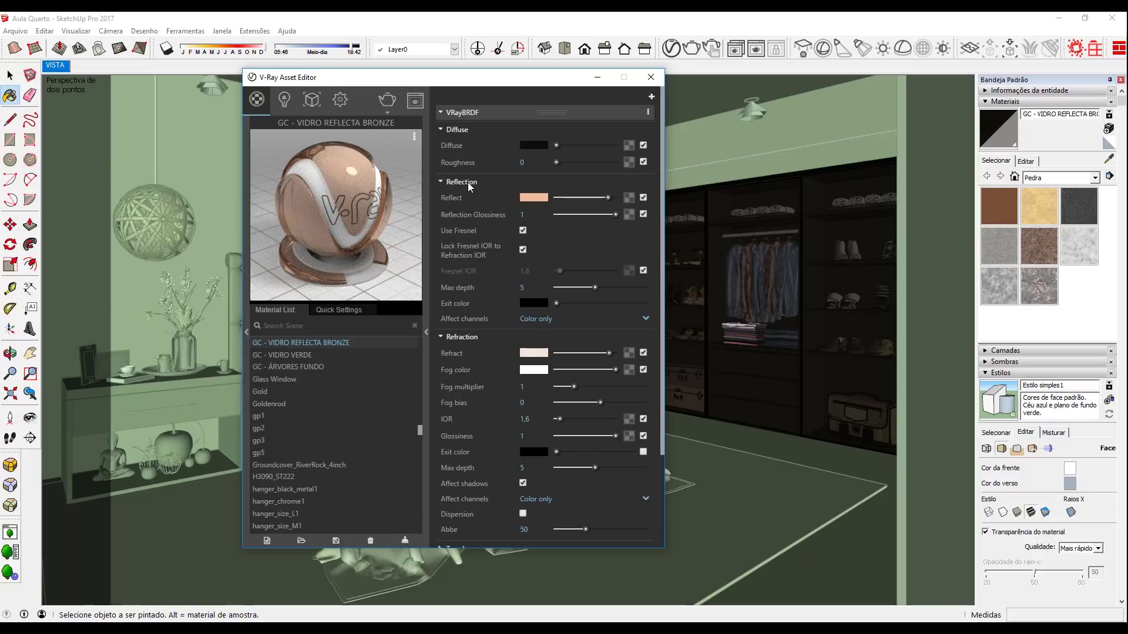
pyautogui.click(531, 370)
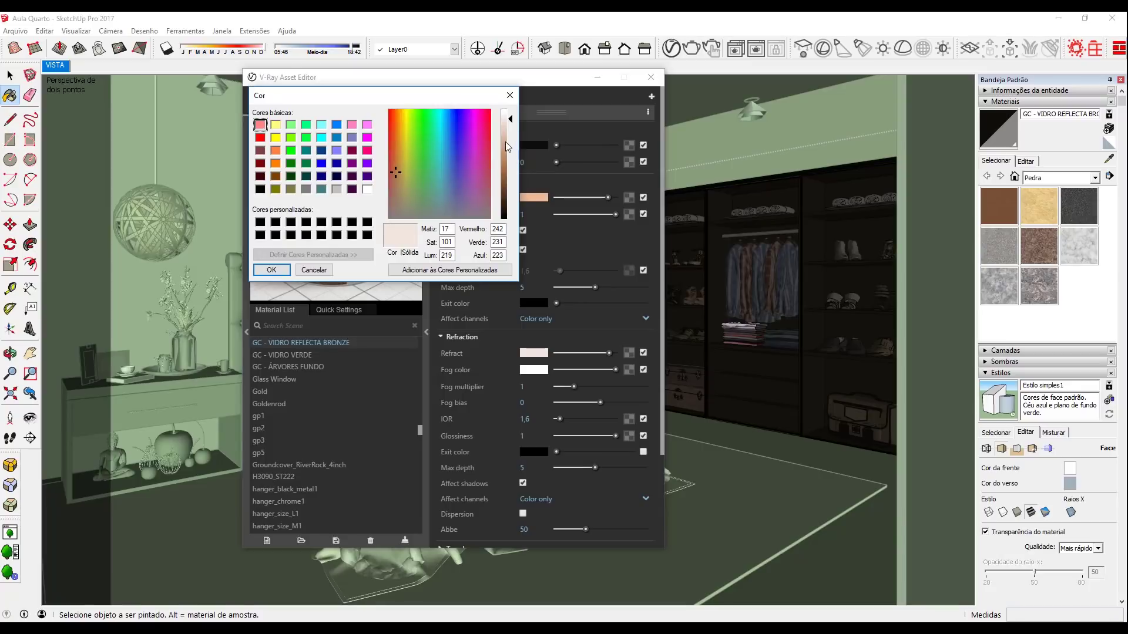
pyautogui.click(505, 142)
pyautogui.moveTo(447, 95); pyautogui.dragTo(661, 98)
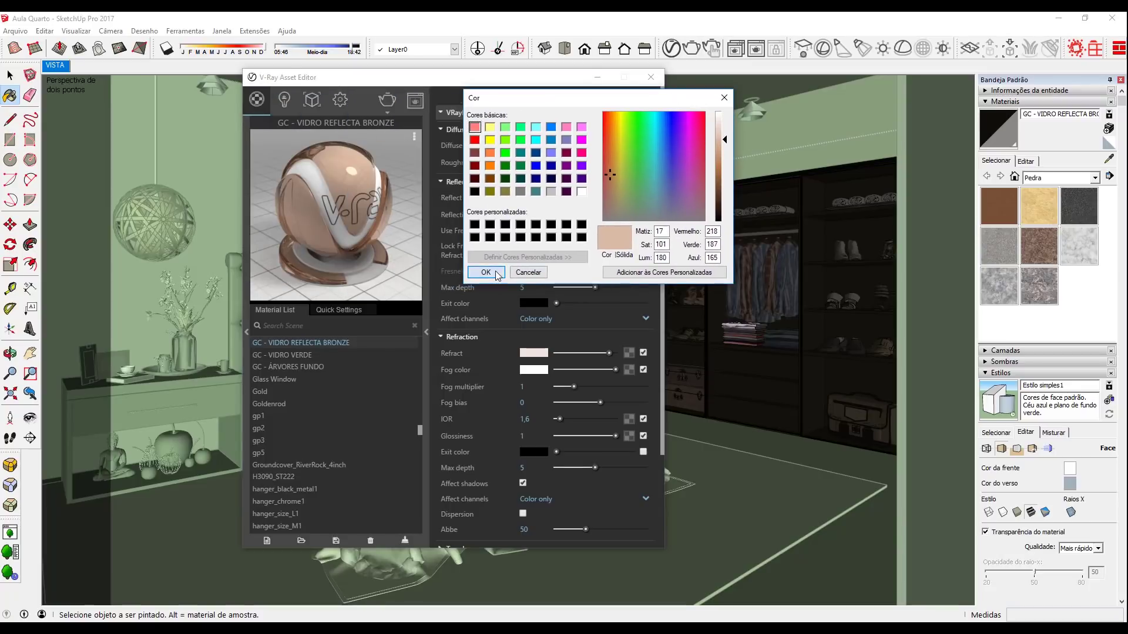
pyautogui.click(495, 273)
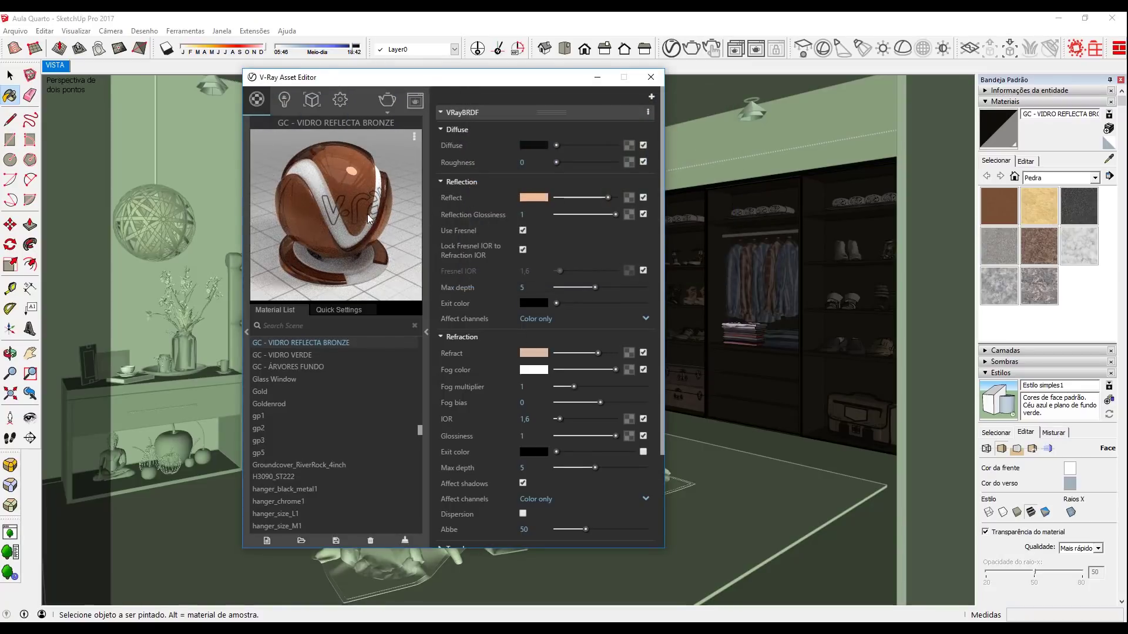
# Give the fog a lighter version of the tan refraction colour, with fog multiplier 0,3
pyautogui.click(533, 368)
pyautogui.moveTo(534, 370); pyautogui.dragTo(534, 370)
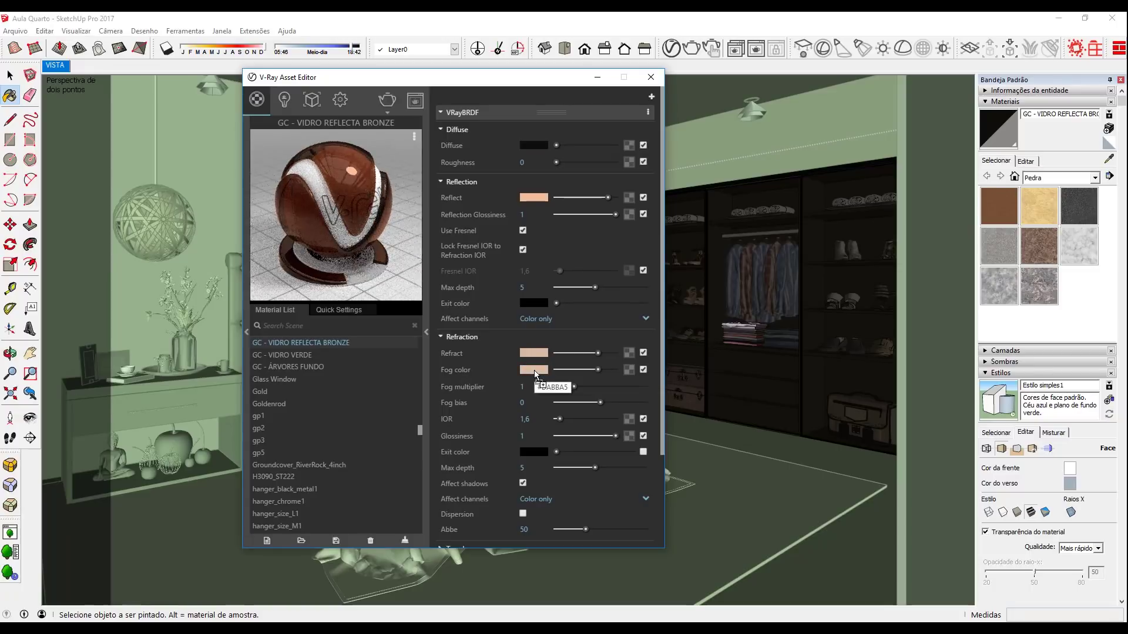
pyautogui.click(534, 370)
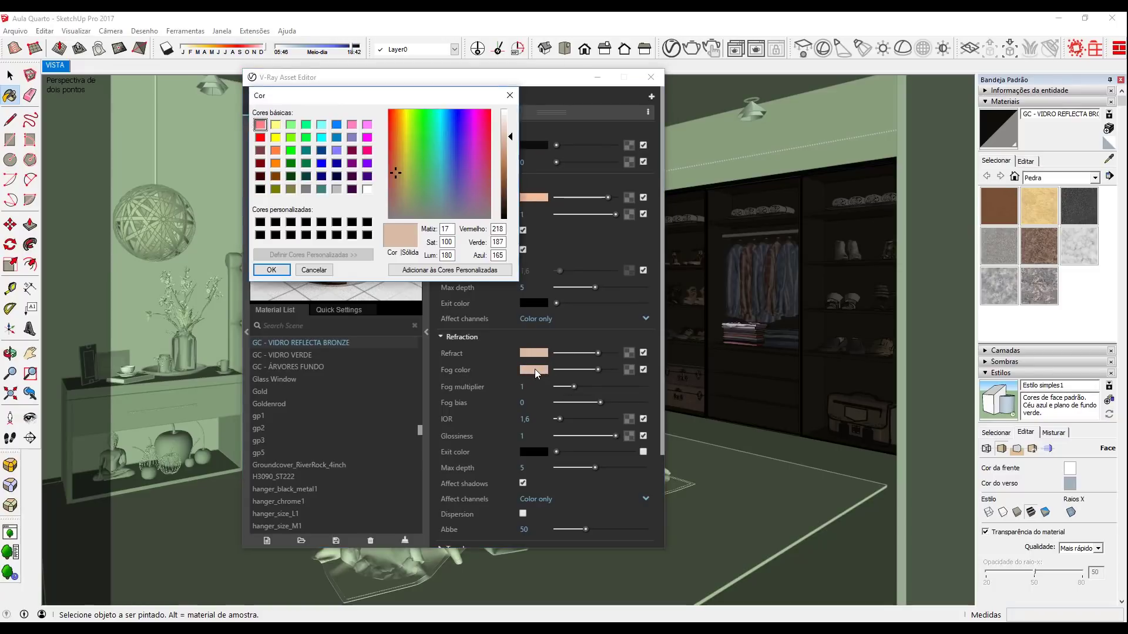
pyautogui.click(517, 118)
pyautogui.click(272, 270)
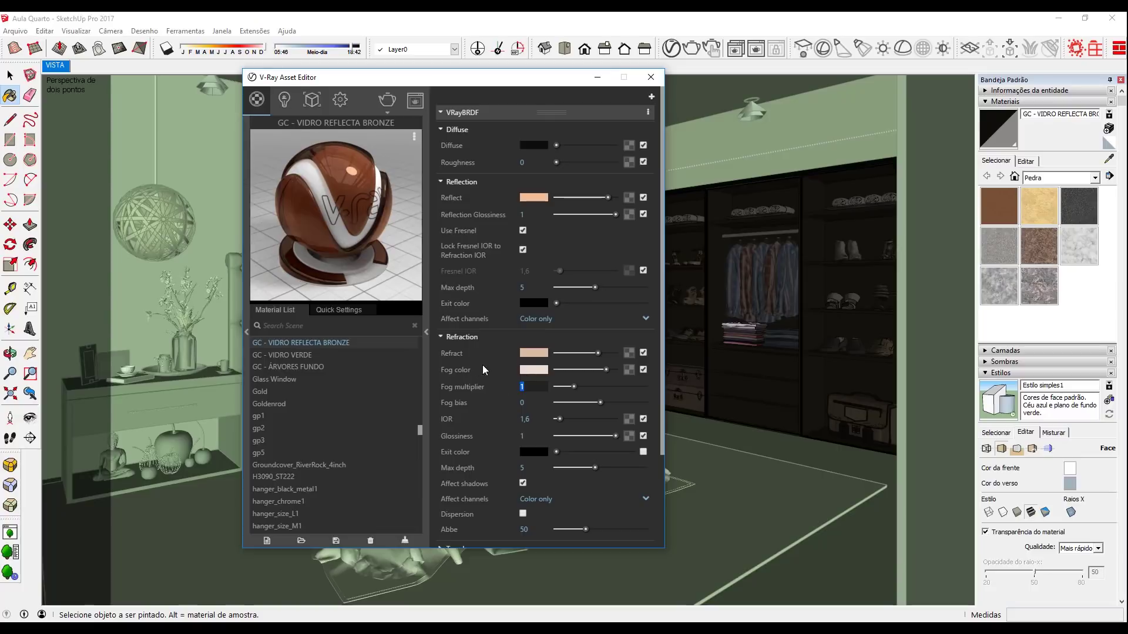
pyautogui.write('0,3')
pyautogui.press('Return')
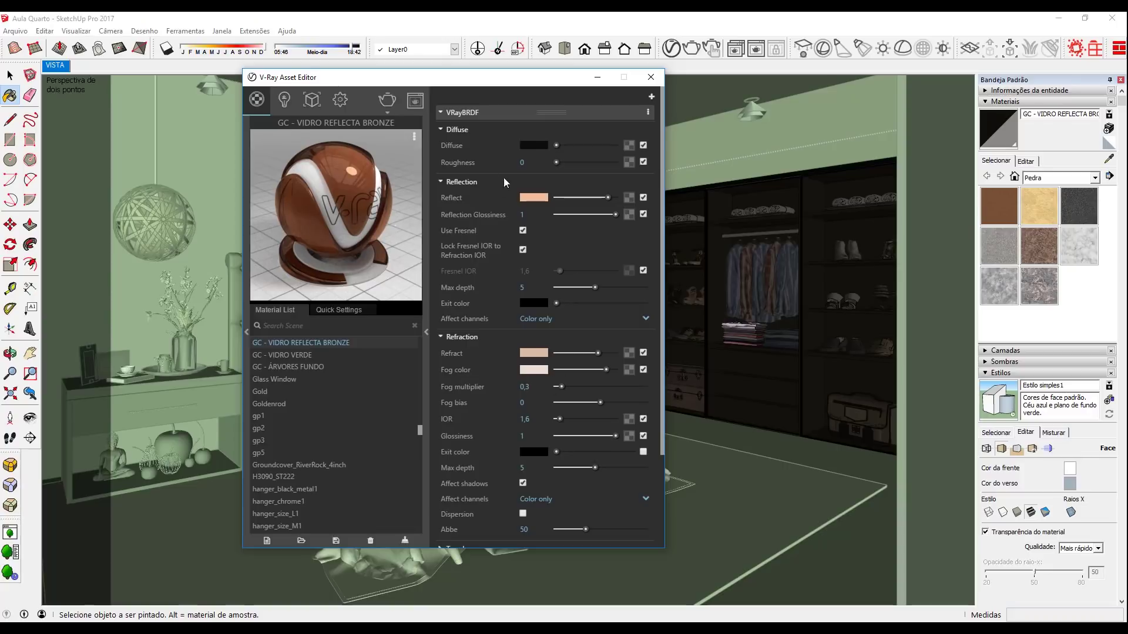
# Review the diffuse, reflection, refraction and fog colours, then collapse the VRayBRDF and Options rollouts
pyautogui.click(526, 148)
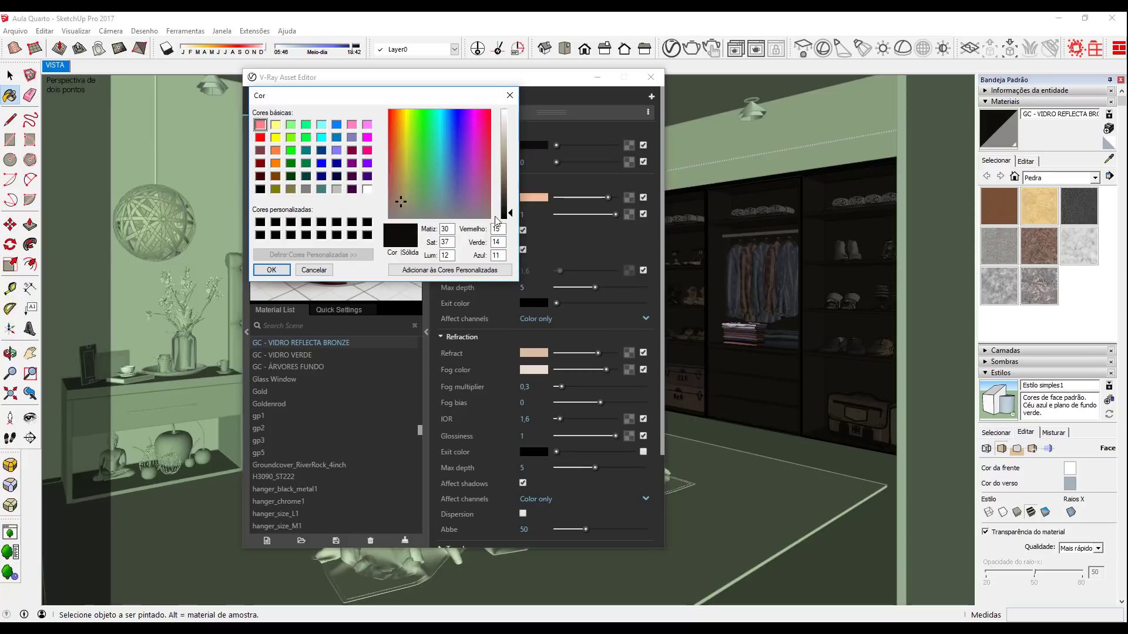
pyautogui.click(271, 271)
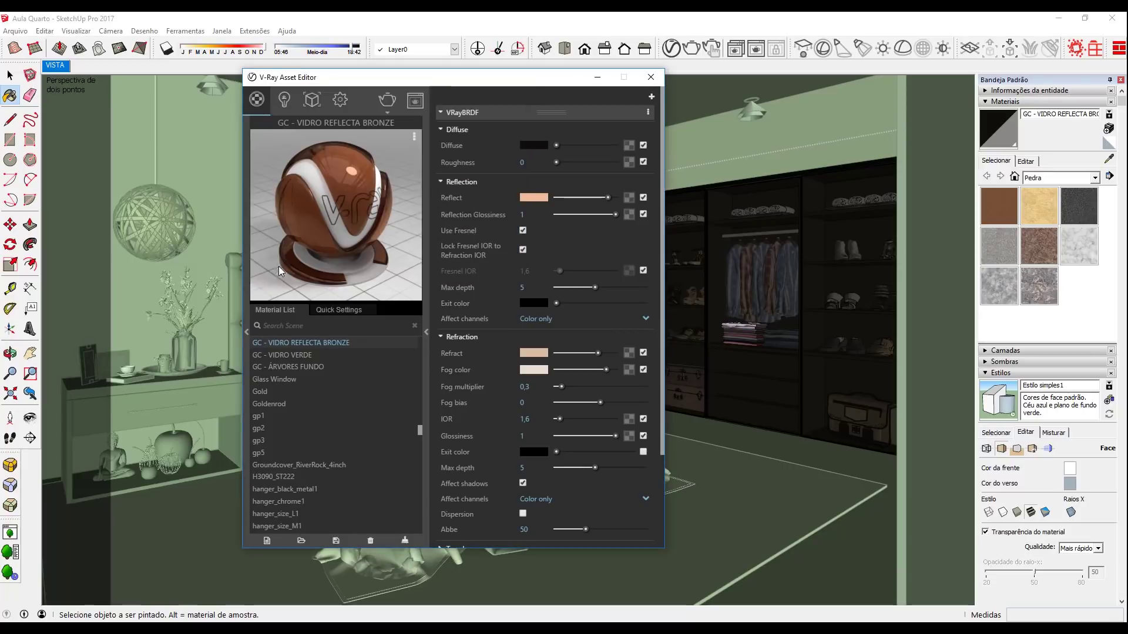
pyautogui.click(533, 198)
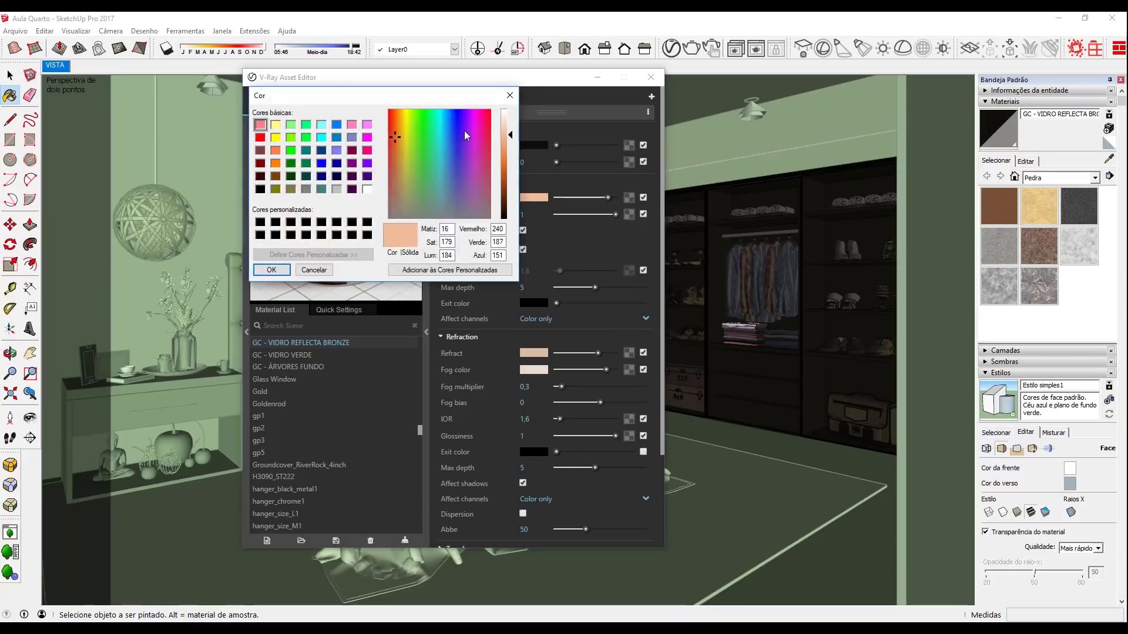
pyautogui.click(271, 271)
pyautogui.click(525, 354)
pyautogui.doubleClick(453, 242)
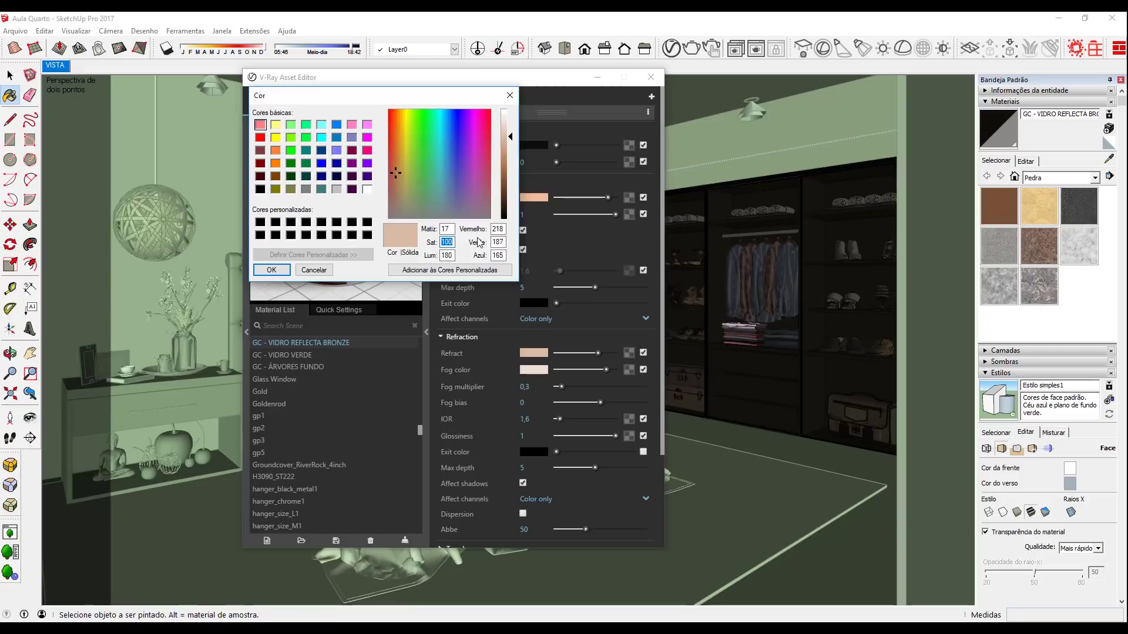
pyautogui.click(271, 270)
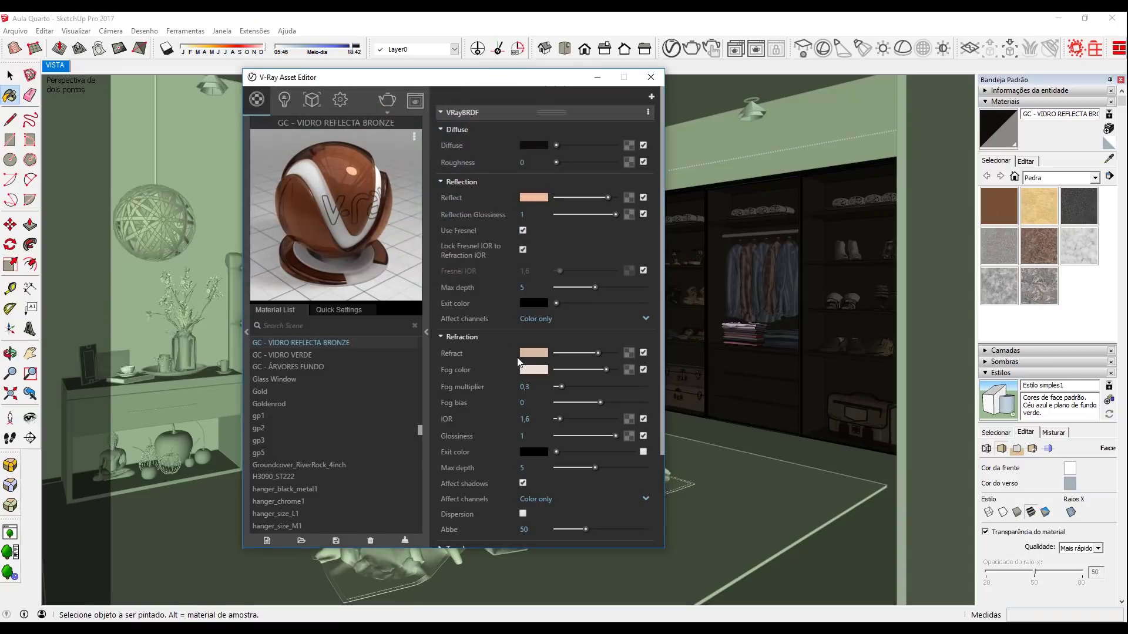
pyautogui.click(529, 369)
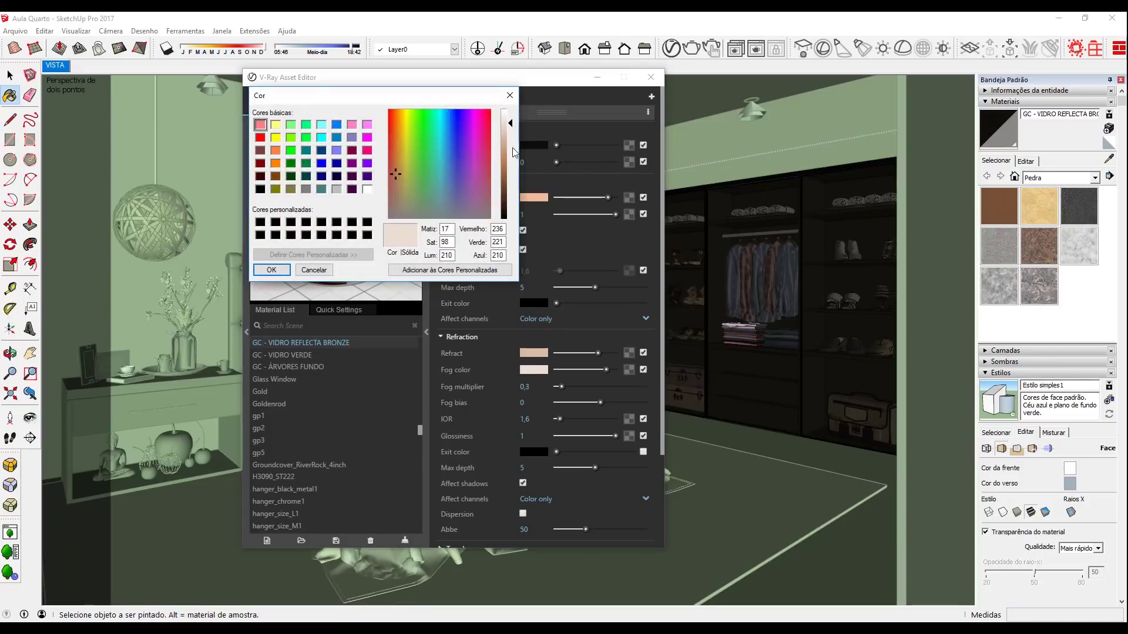
pyautogui.click(284, 270)
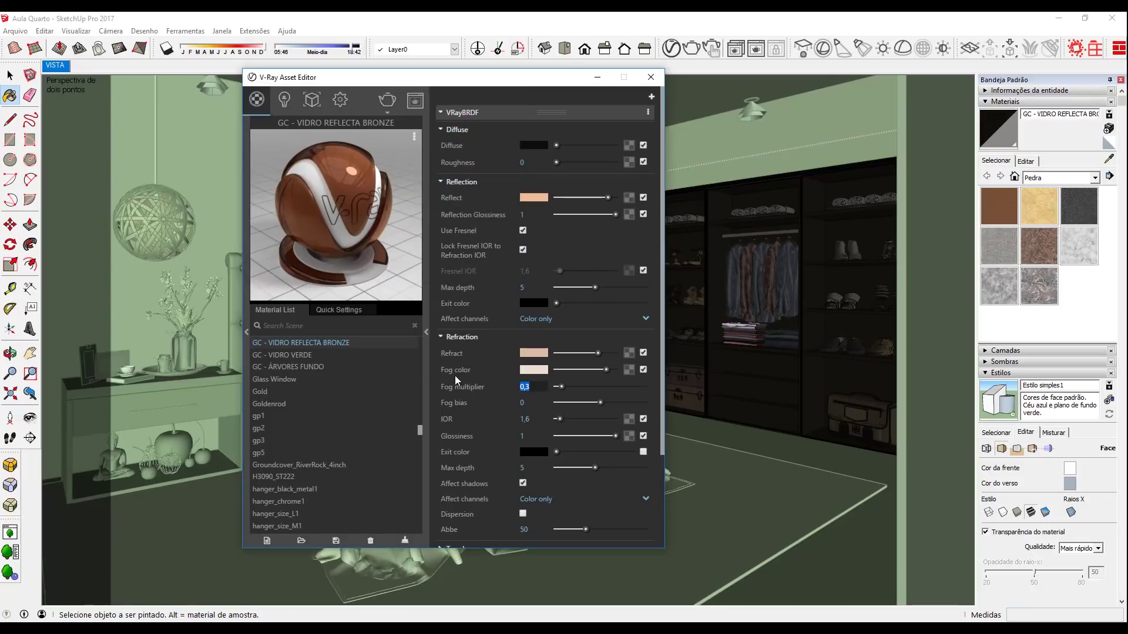
pyautogui.click(463, 113)
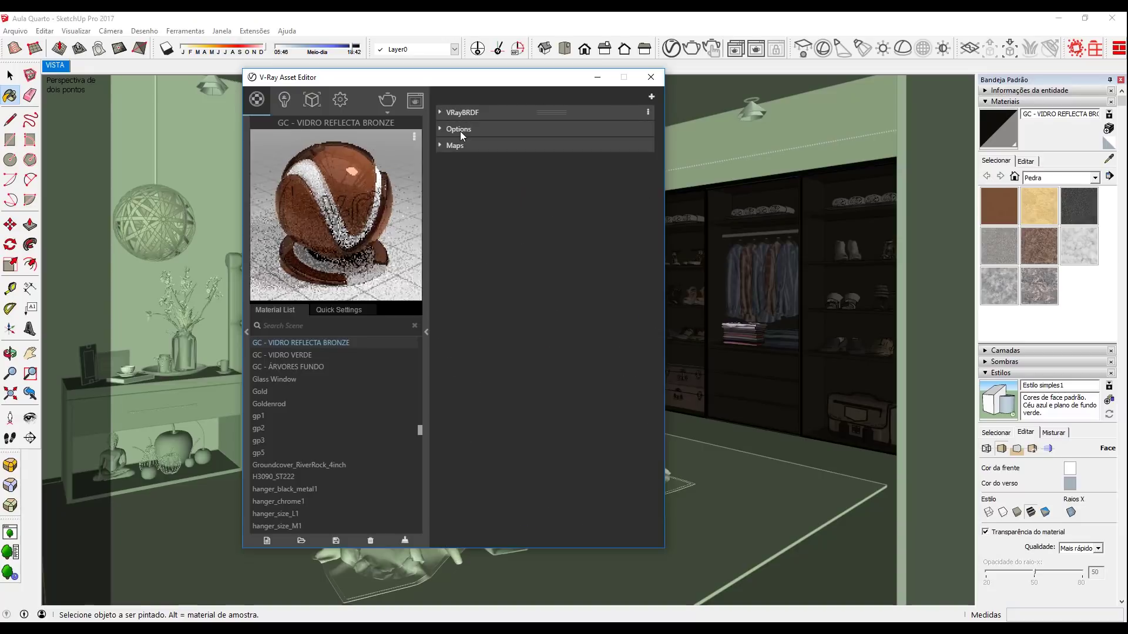
pyautogui.click(456, 130)
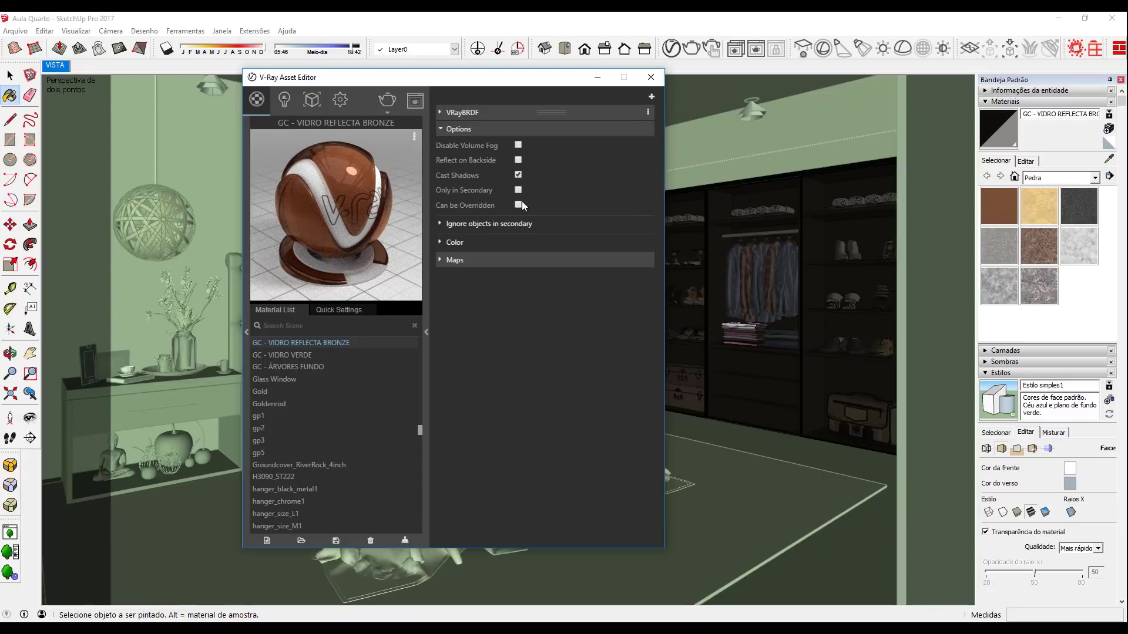
pyautogui.click(594, 128)
# Hide the wardrobe glass door and eyedrop the wardrobe material behind it
pyautogui.click(649, 79)
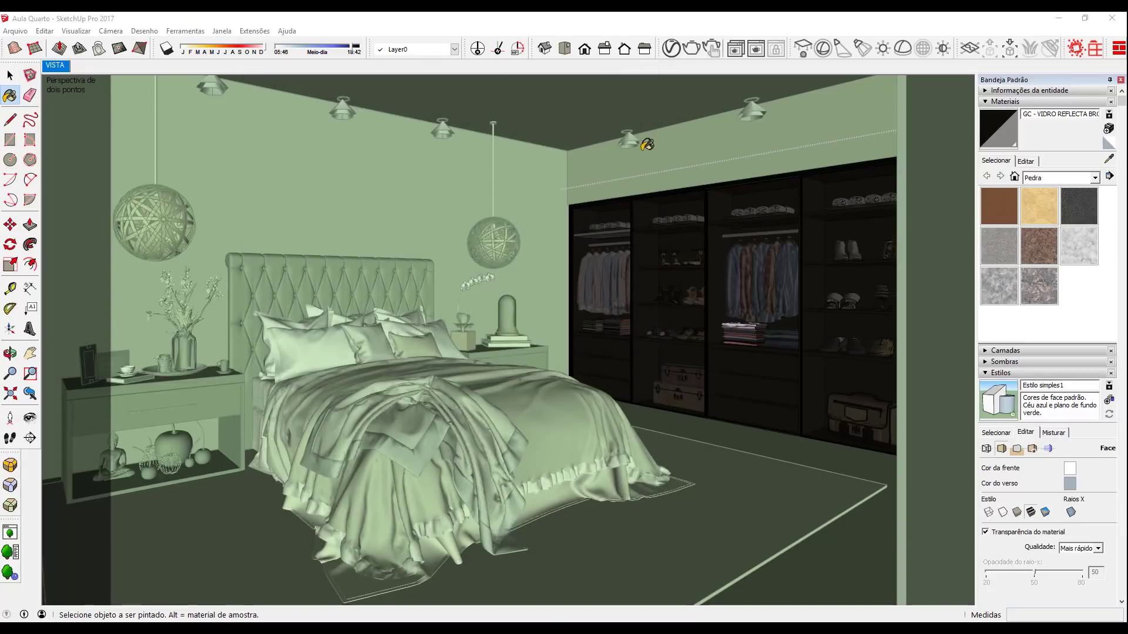
pyautogui.press('space')
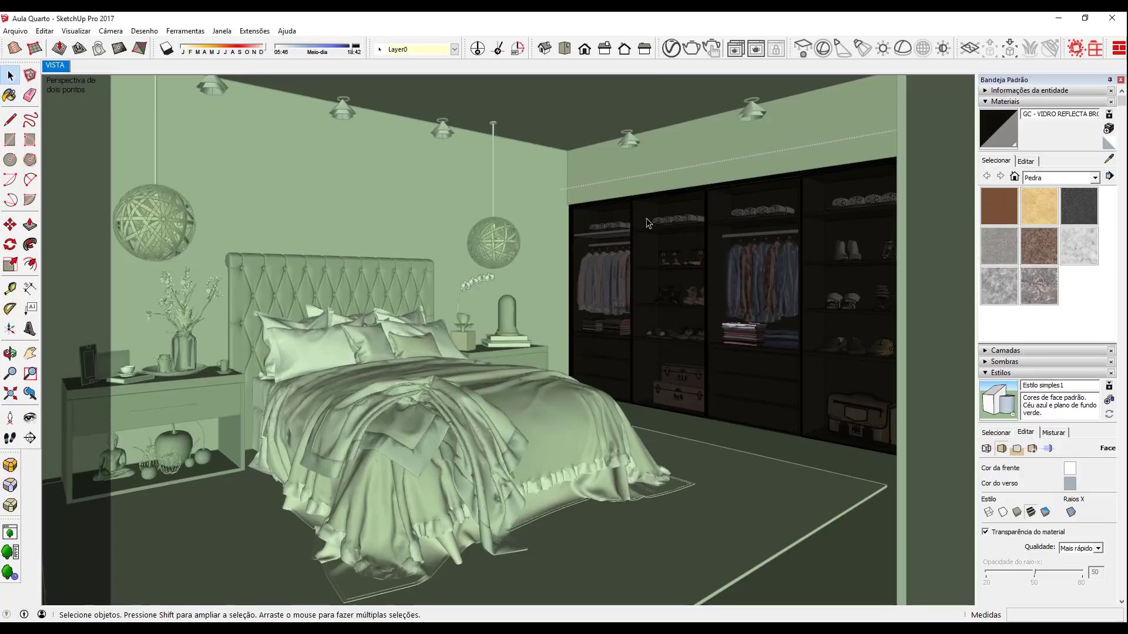
pyautogui.rightClick(633, 229)
pyautogui.click(672, 238)
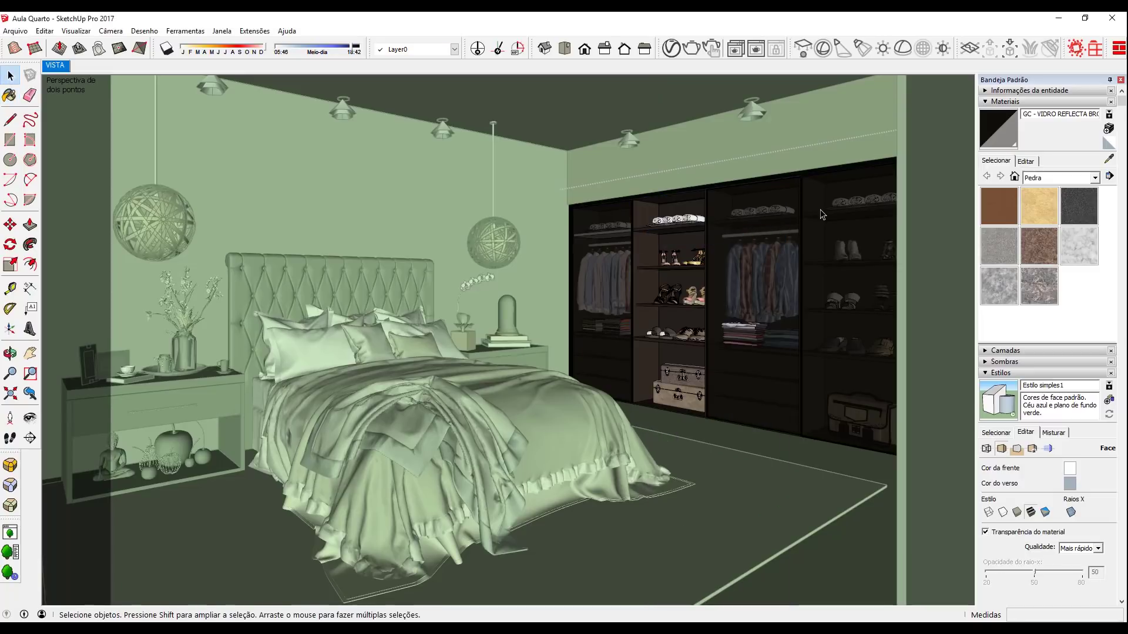
pyautogui.click(1109, 159)
pyautogui.scroll(2, 646, 245)
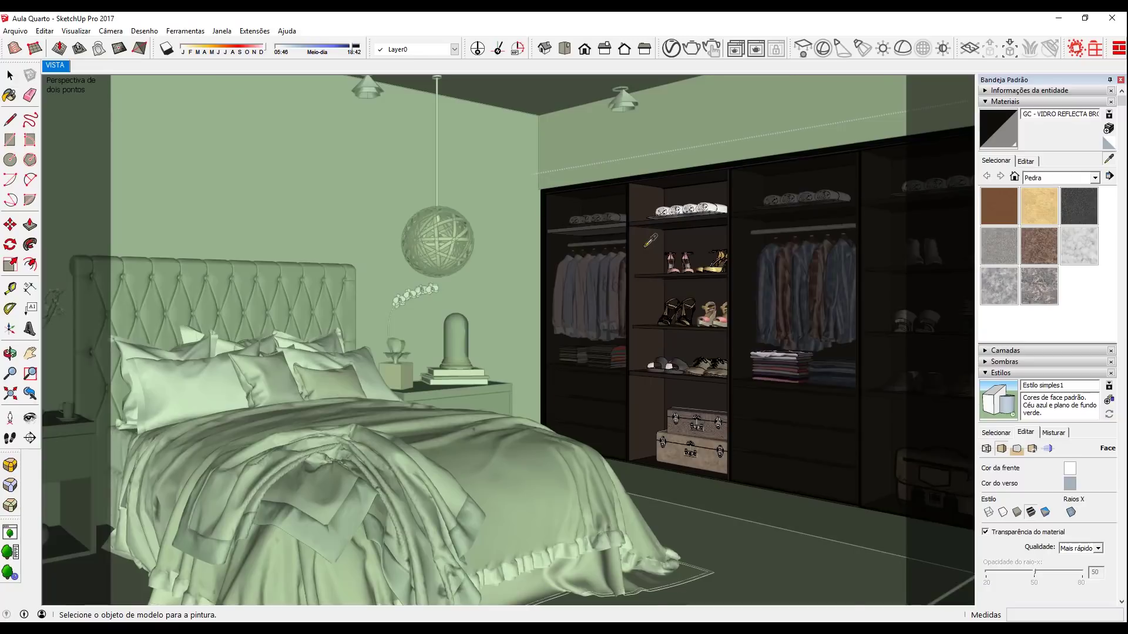
pyautogui.scroll(2, 646, 246)
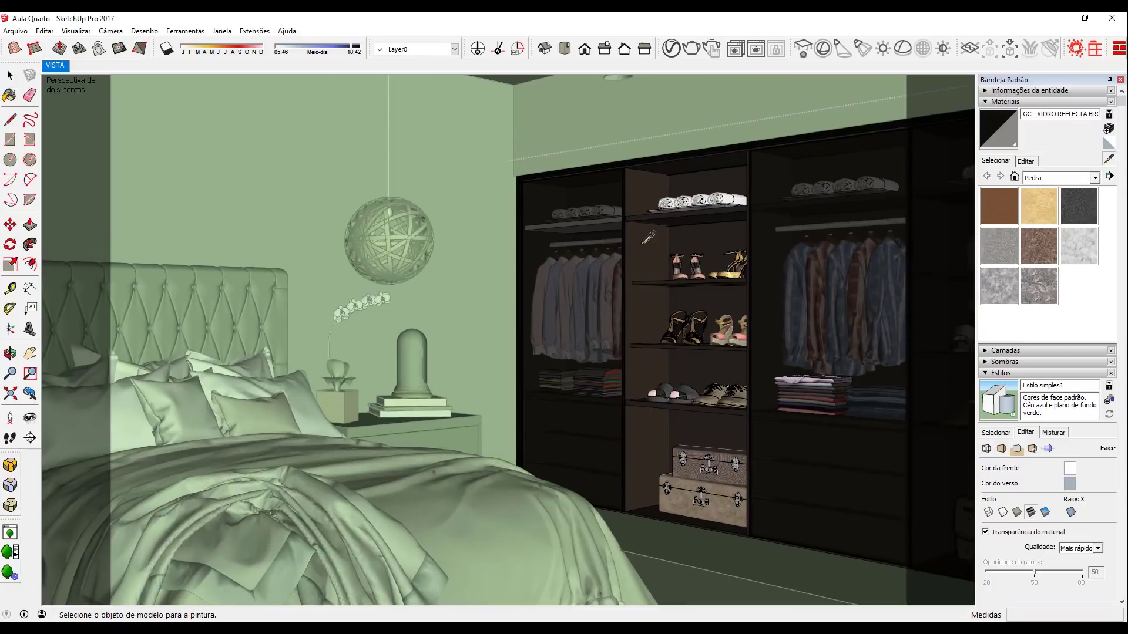
pyautogui.click(634, 237)
# Give GC - GUARDA ROUPA a grey reflection with reflection glossiness 0,8
pyautogui.click(669, 49)
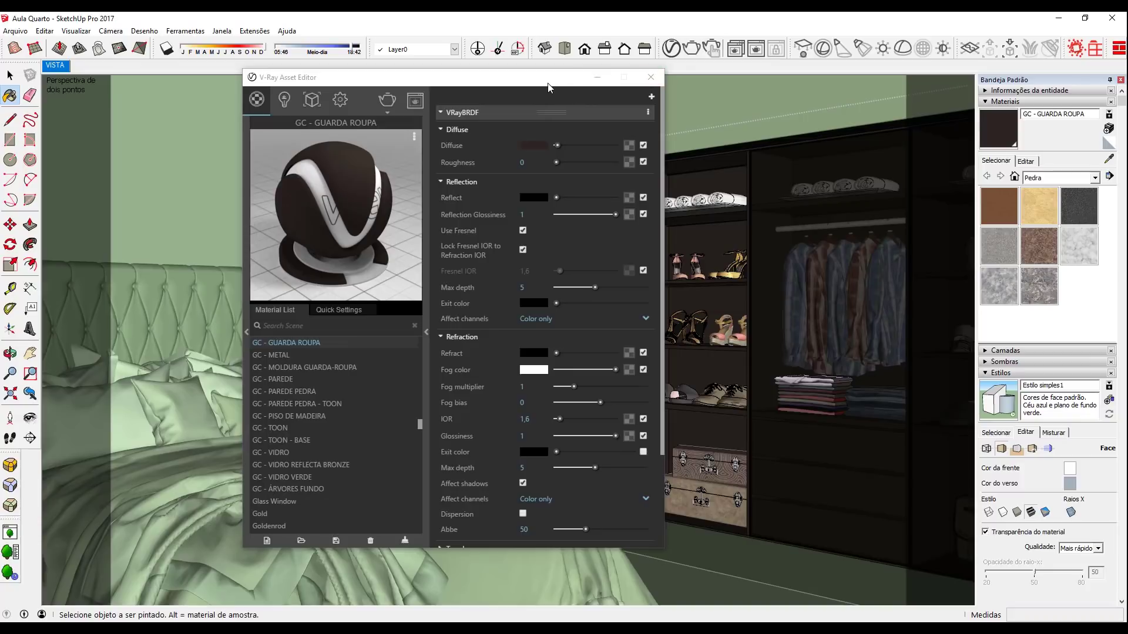
pyautogui.moveTo(556, 196); pyautogui.dragTo(590, 192)
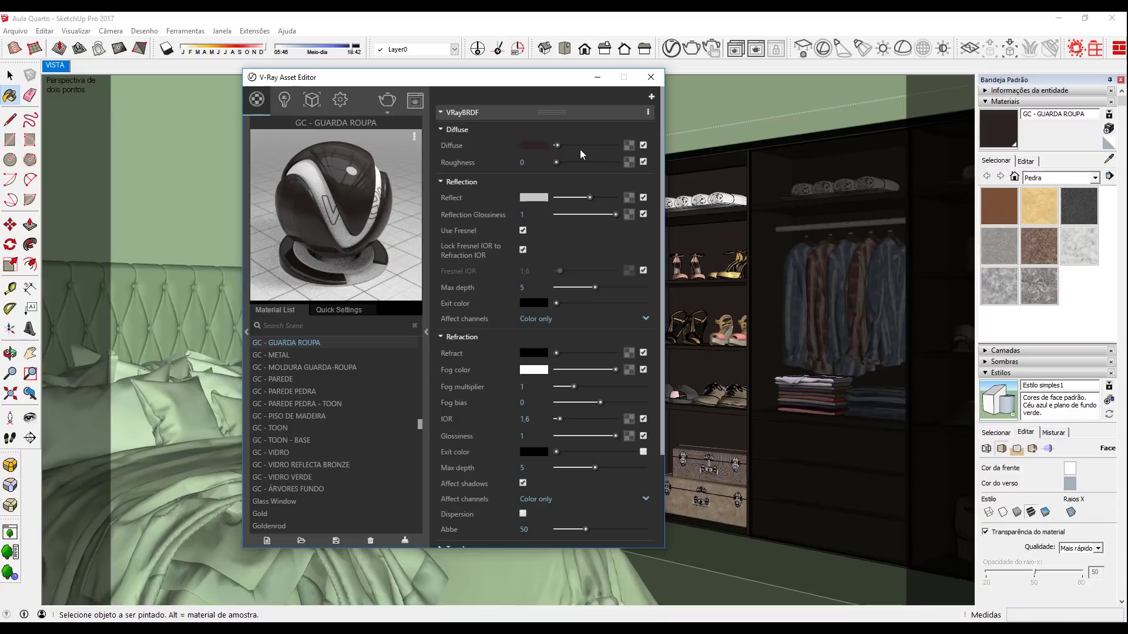
pyautogui.moveTo(537, 215); pyautogui.dragTo(437, 217)
pyautogui.write('0,8')
pyautogui.press('Return')
pyautogui.moveTo(589, 197); pyautogui.dragTo(580, 197)
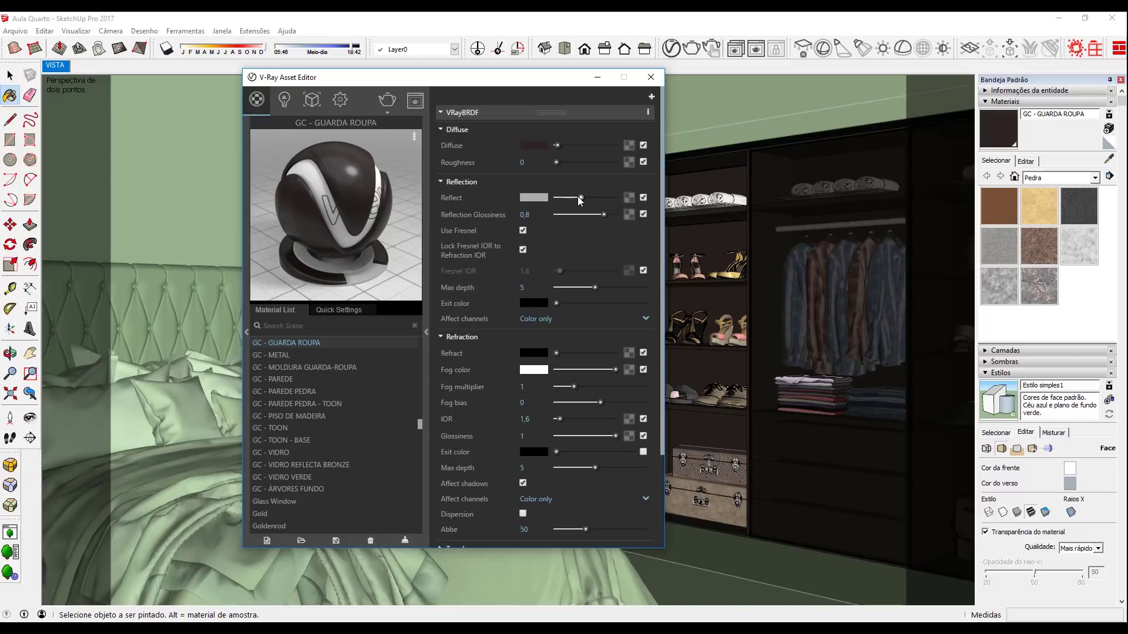
# Close the material editor, unhide all geometry, and return to the VISTA scene
pyautogui.click(464, 107)
pyautogui.click(467, 129)
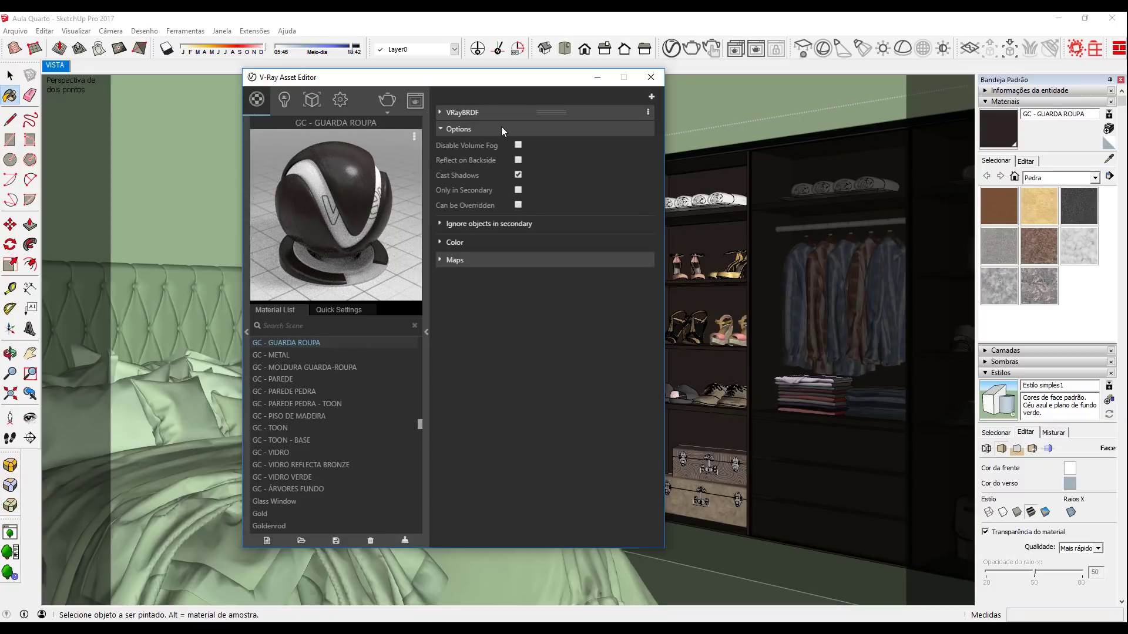
pyautogui.click(501, 127)
pyautogui.click(651, 77)
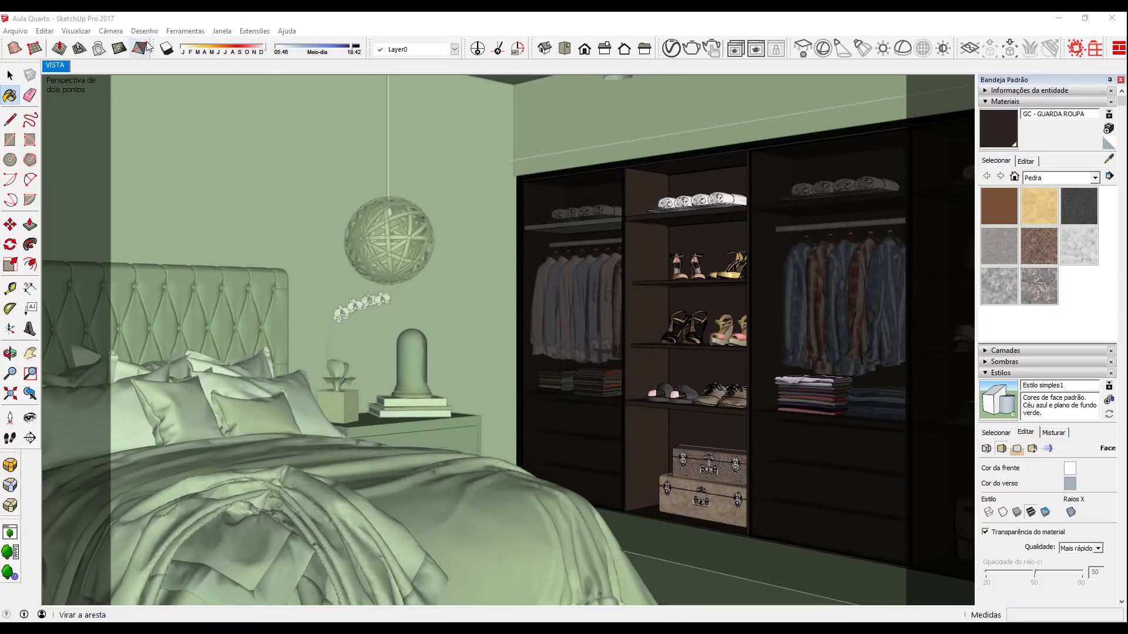
pyautogui.click(44, 31)
pyautogui.moveTo(141, 199)
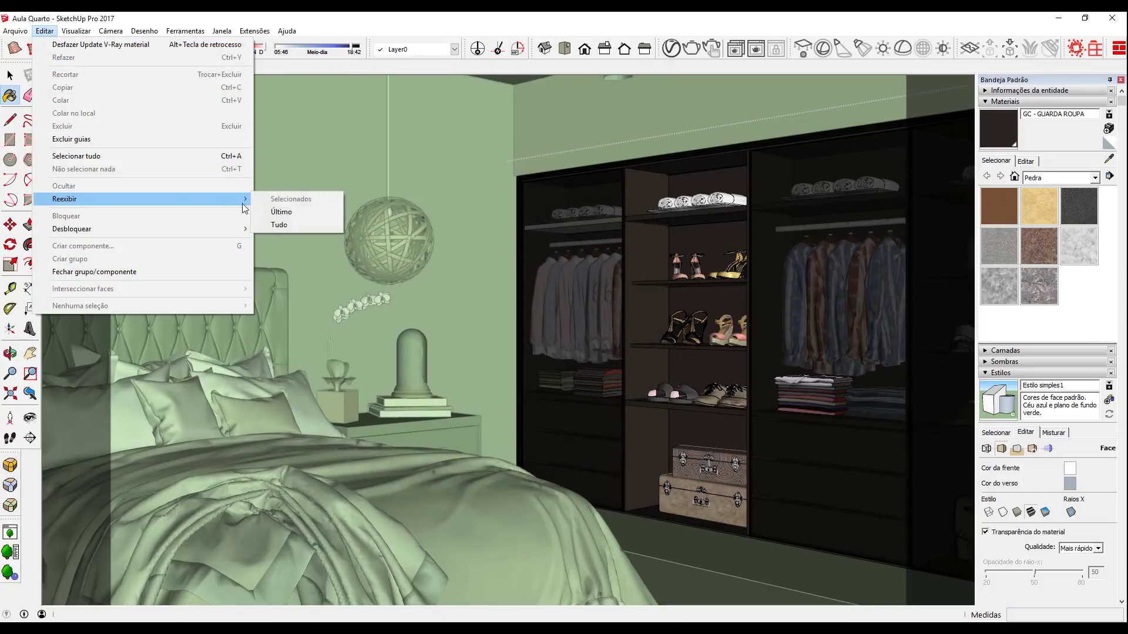
pyautogui.click(285, 225)
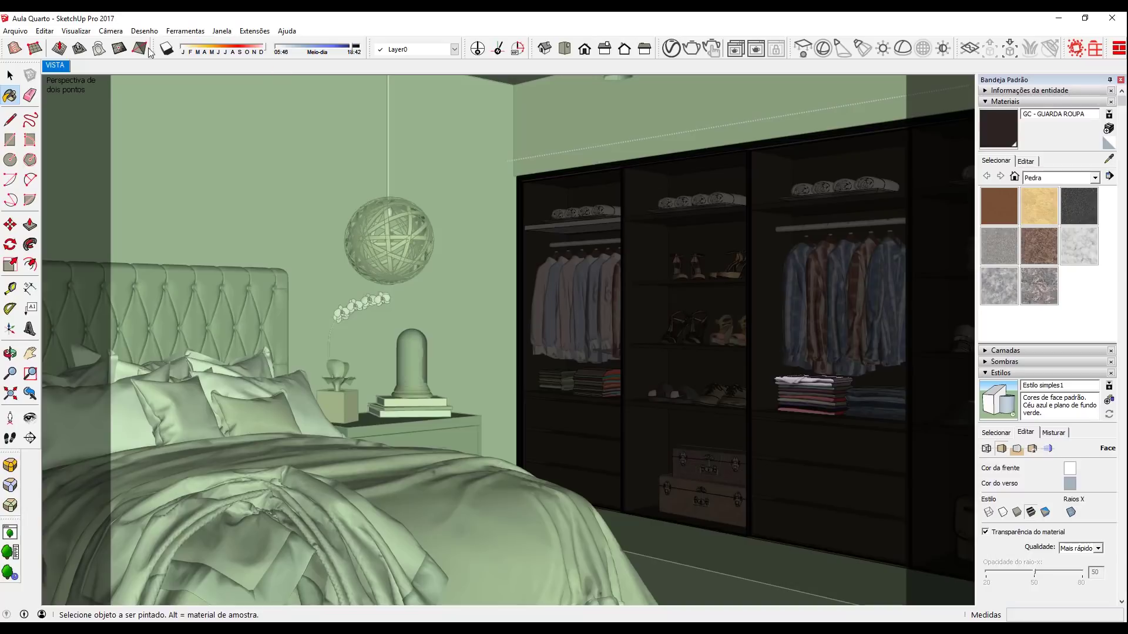
pyautogui.click(56, 65)
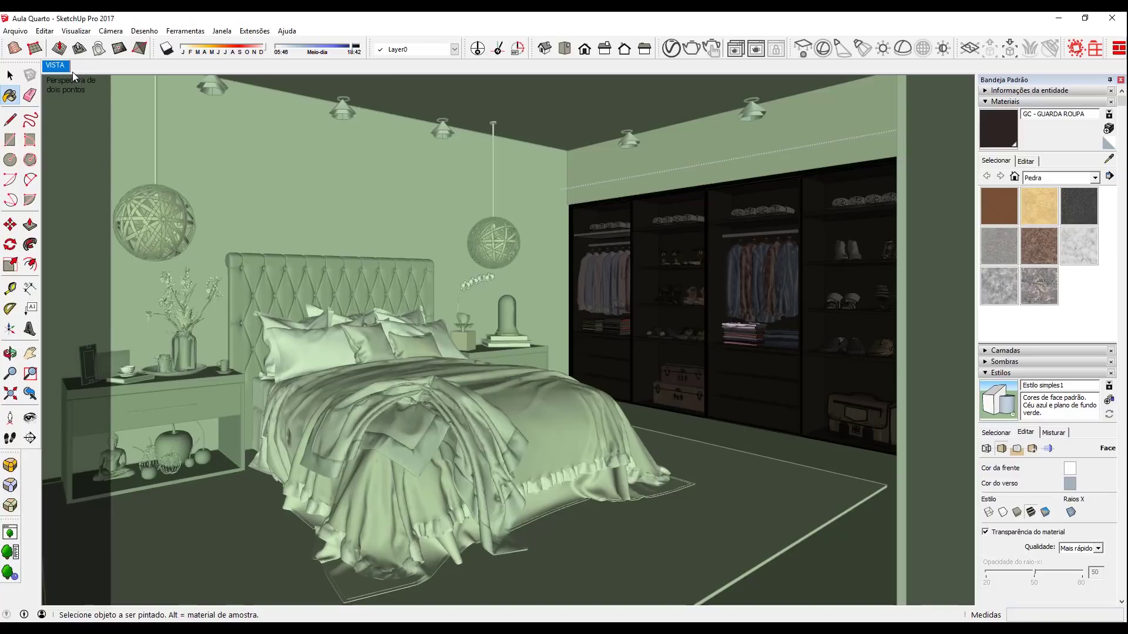
# Region-render the wardrobe area with its bronze glass doors, then reopen the material editor
pyautogui.click(756, 51)
pyautogui.click(462, 49)
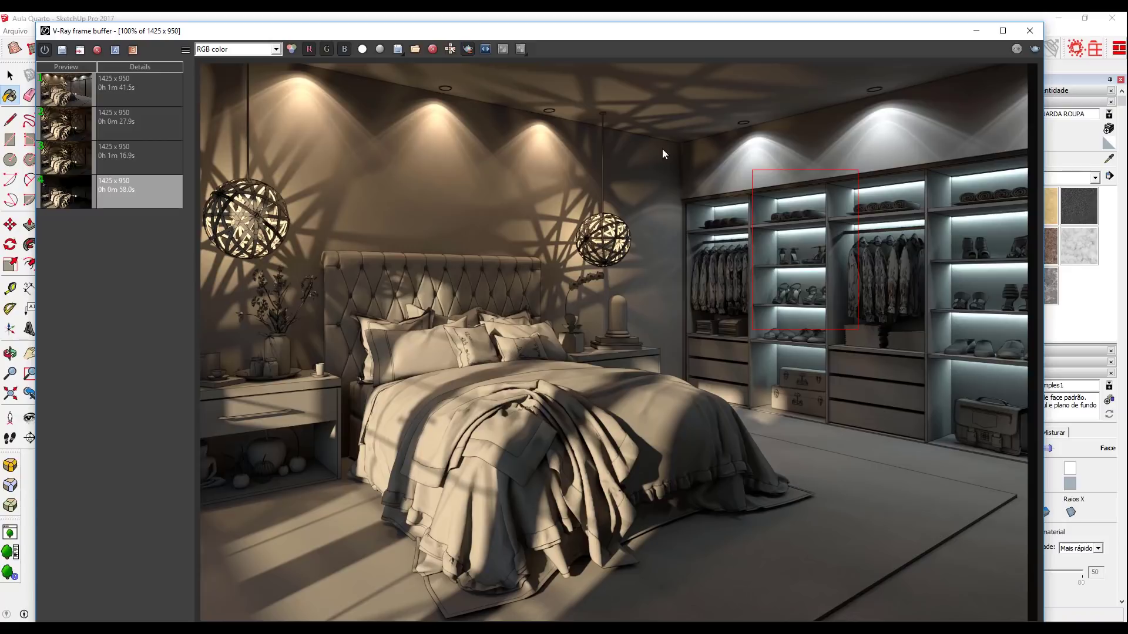
pyautogui.moveTo(675, 164); pyautogui.dragTo(1035, 482)
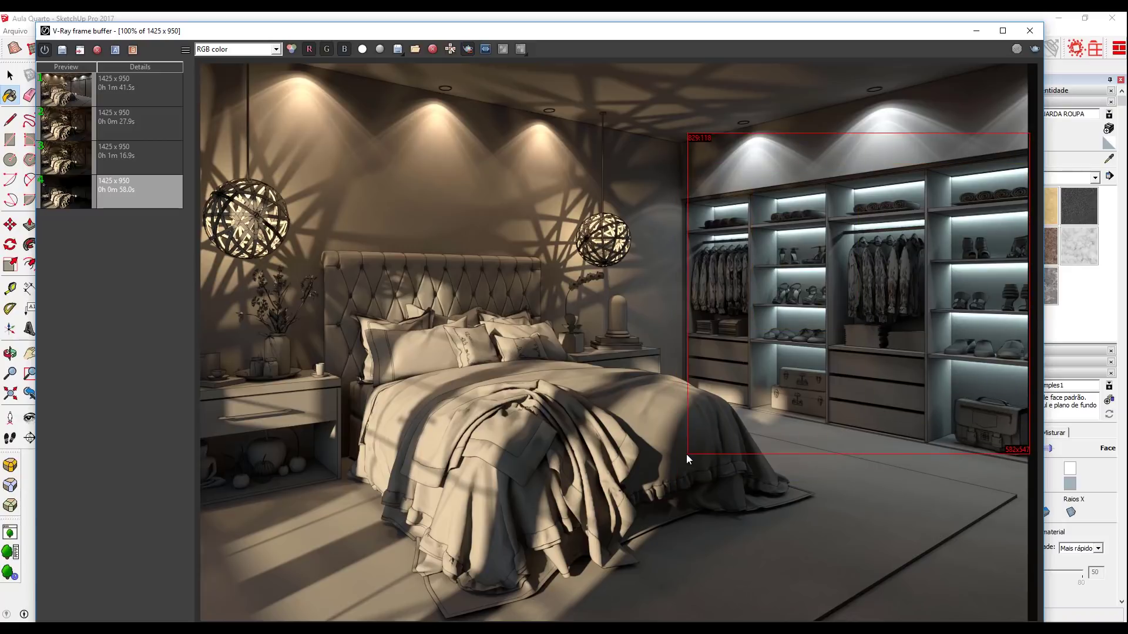
pyautogui.moveTo(1029, 134); pyautogui.dragTo(673, 457)
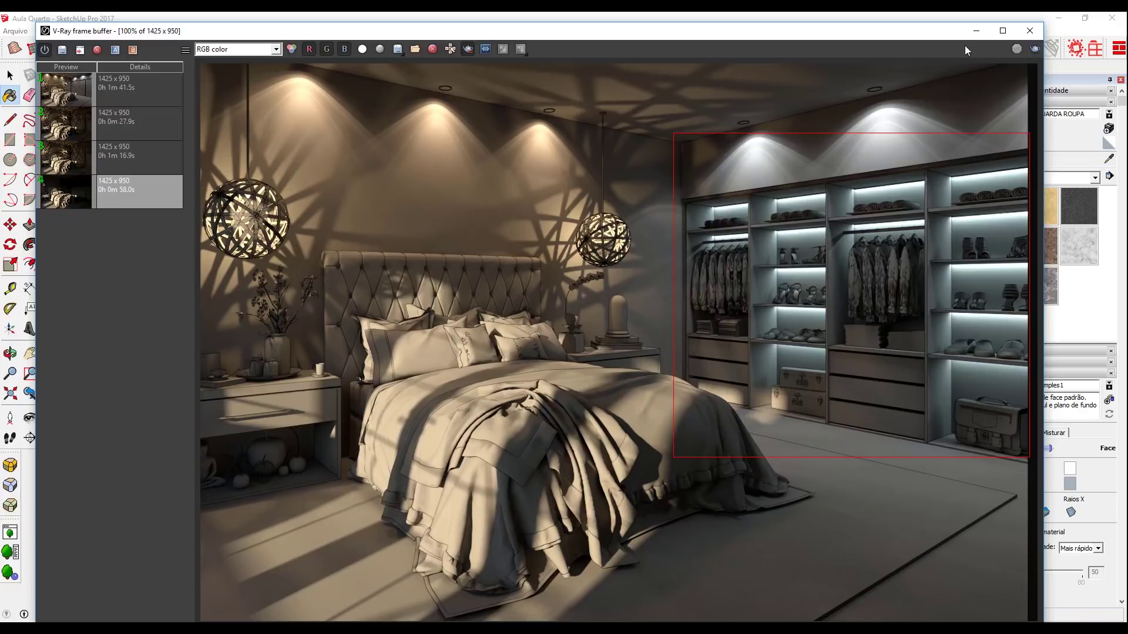
pyautogui.click(1017, 49)
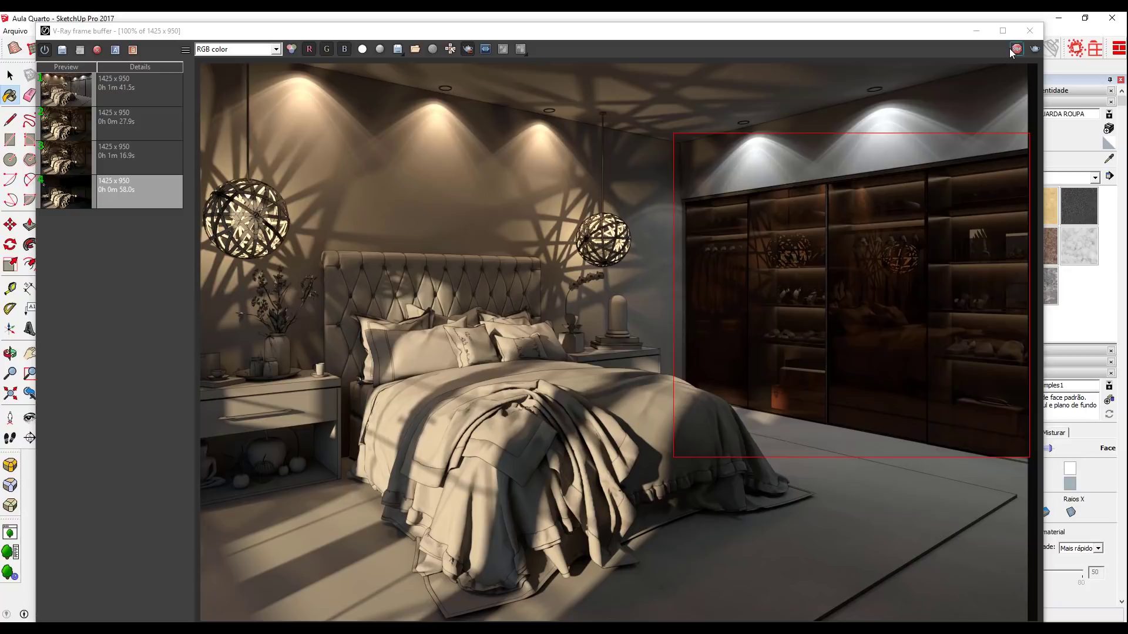
pyautogui.click(1024, 33)
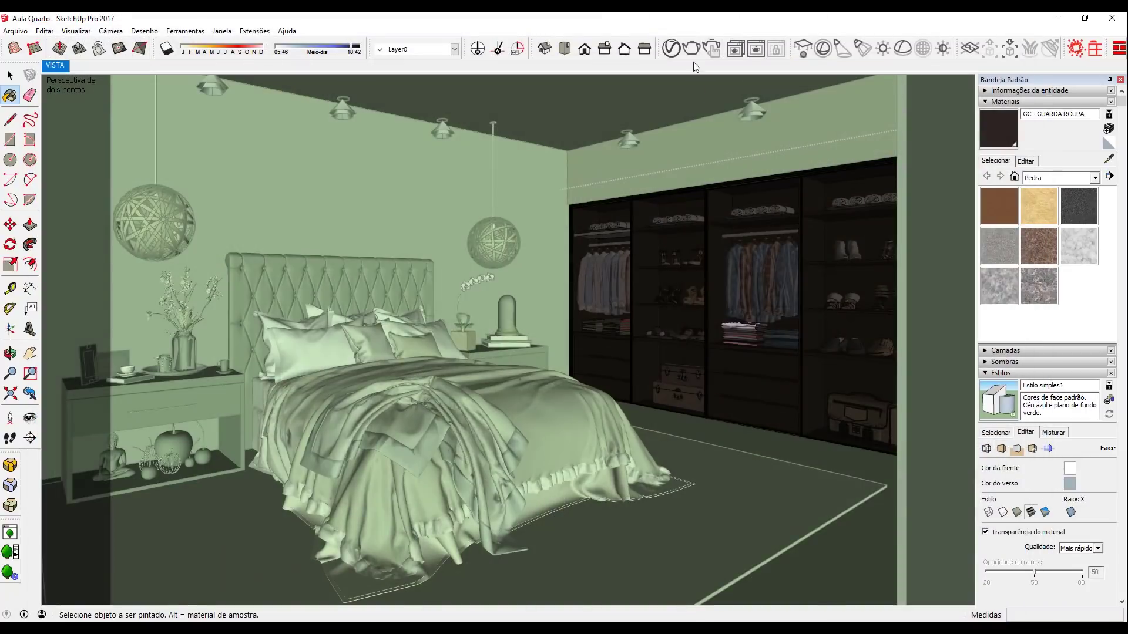
pyautogui.click(671, 49)
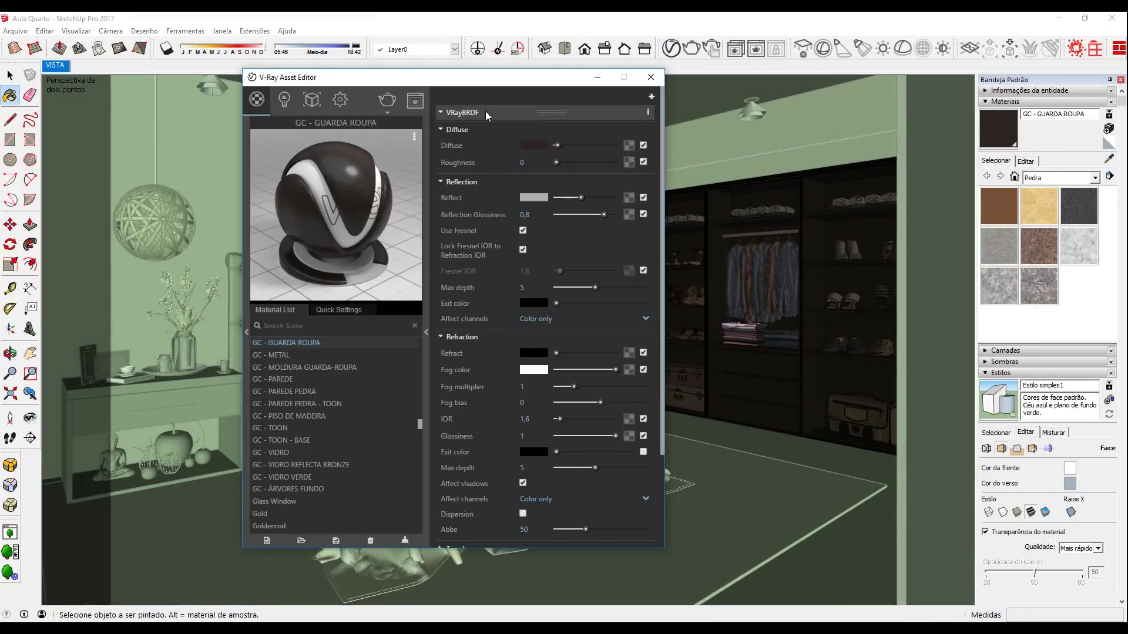
# On GC - VIDRO REFLECTA BRONZE, unlock Fresnel IOR, set it to 2,3, and reconfirm the refract colour
pyautogui.click(486, 113)
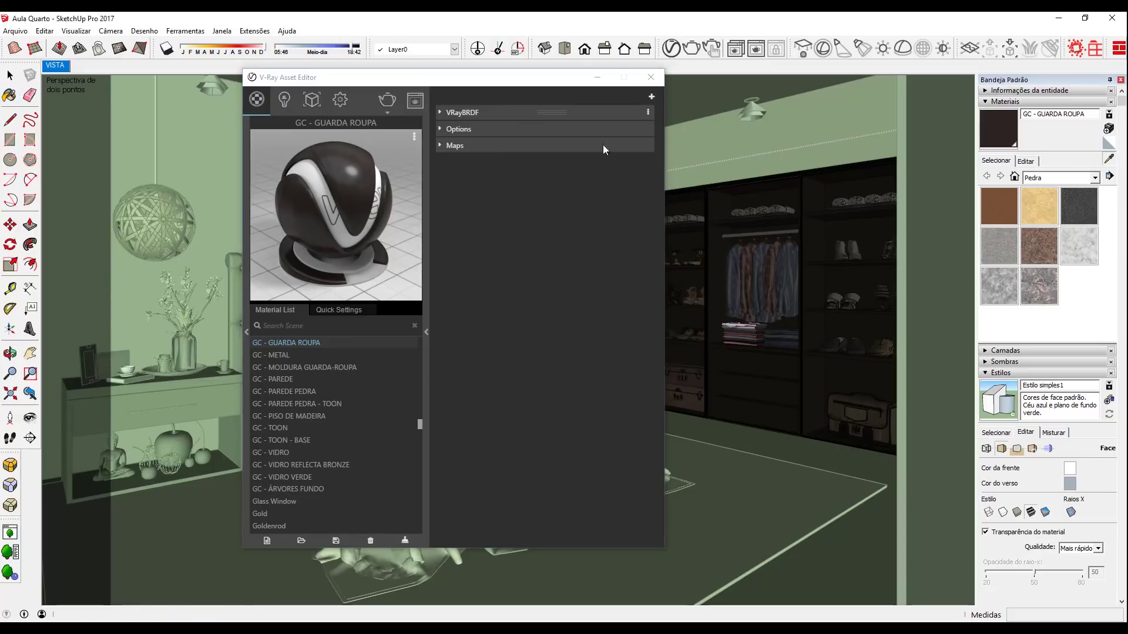
pyautogui.click(466, 113)
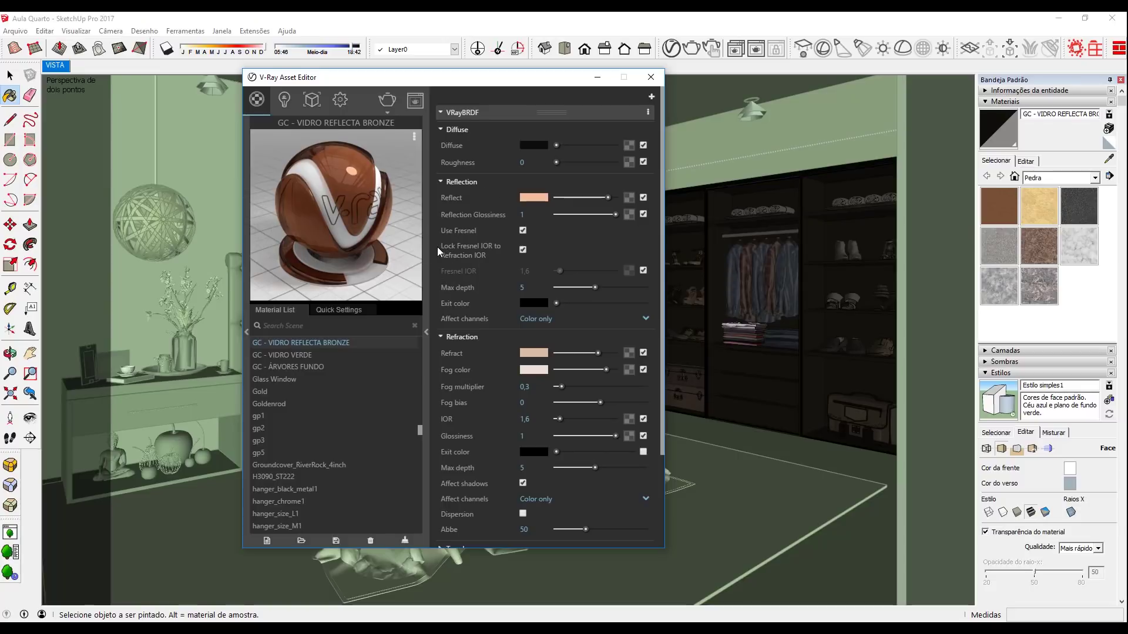
pyautogui.click(523, 249)
pyautogui.click(538, 270)
pyautogui.write(',3')
pyautogui.press('Return')
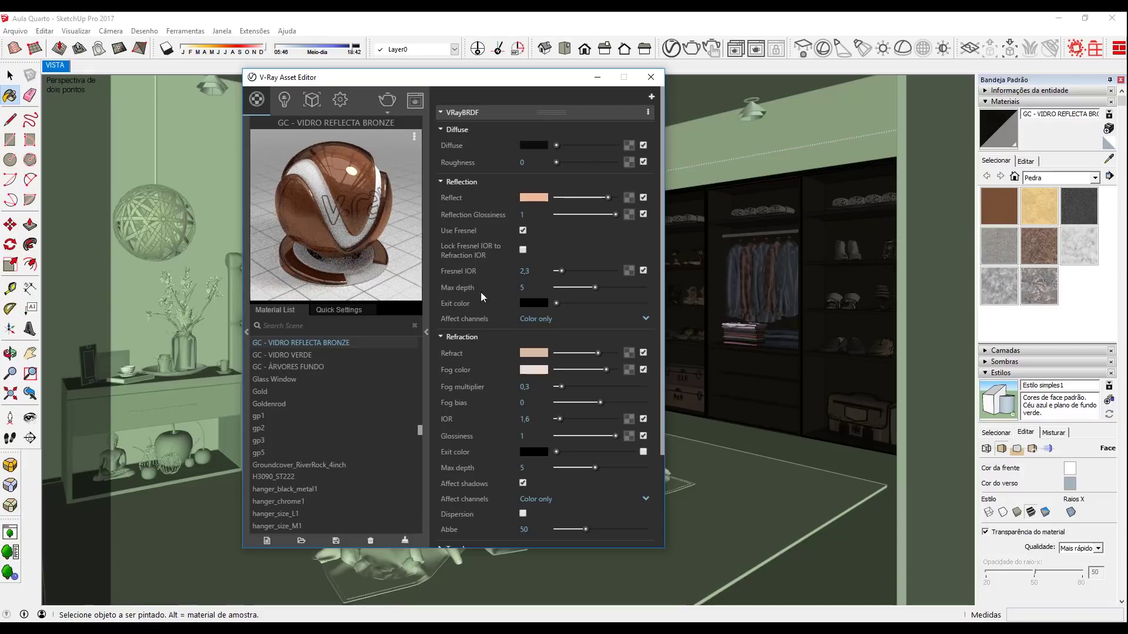
pyautogui.click(535, 355)
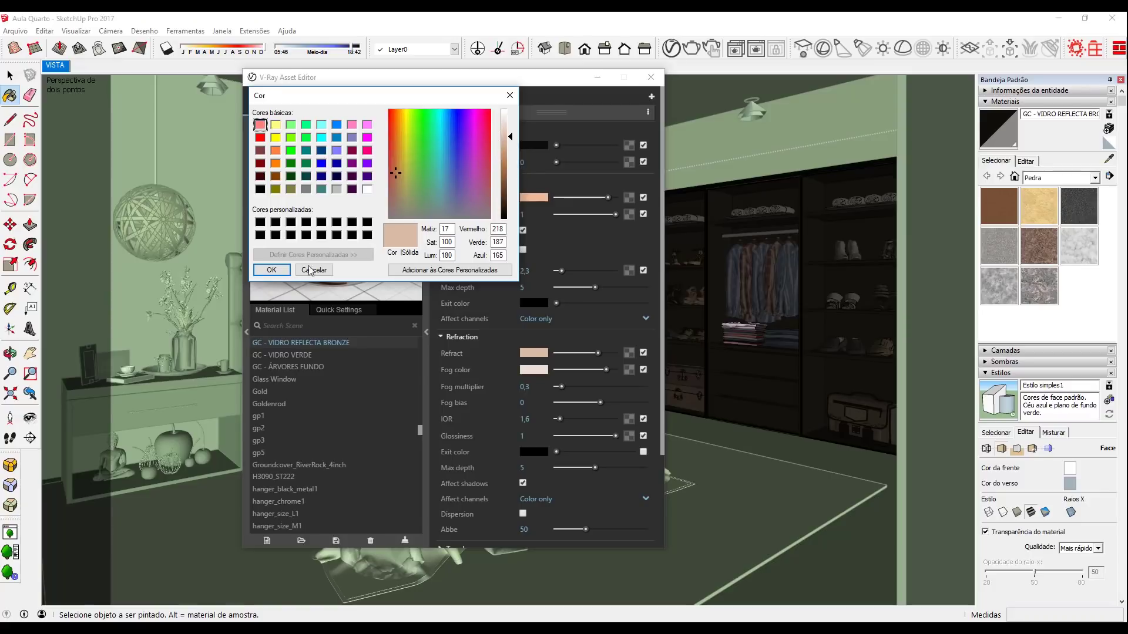
pyautogui.click(270, 271)
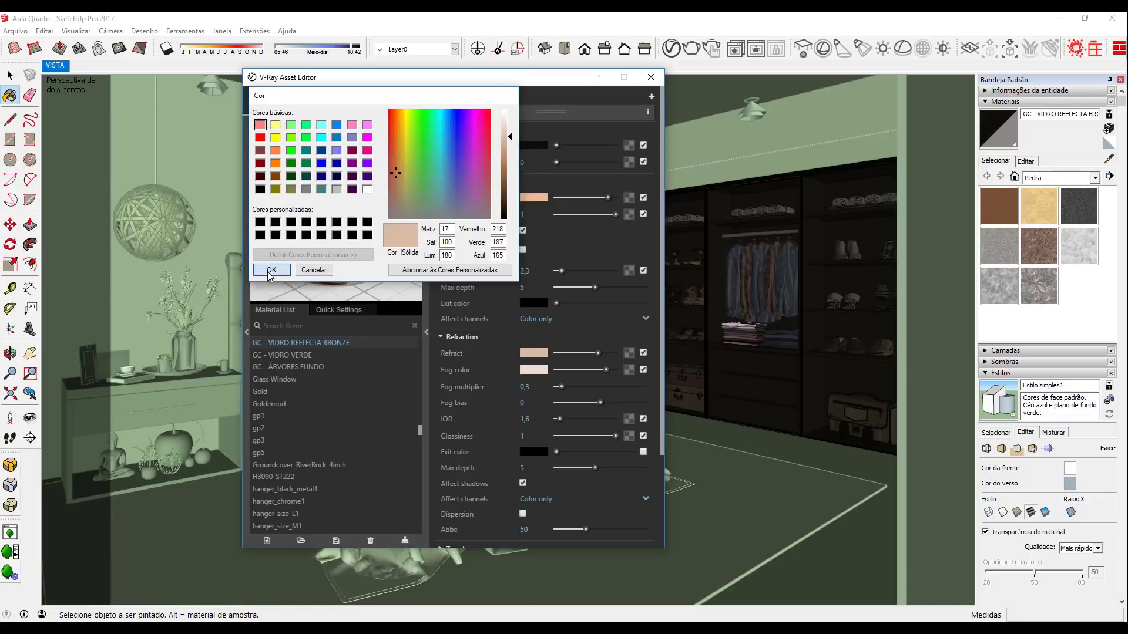
pyautogui.click(651, 77)
# Render the scene and check the 2m 28.7s render time in the stamp variables
pyautogui.click(753, 50)
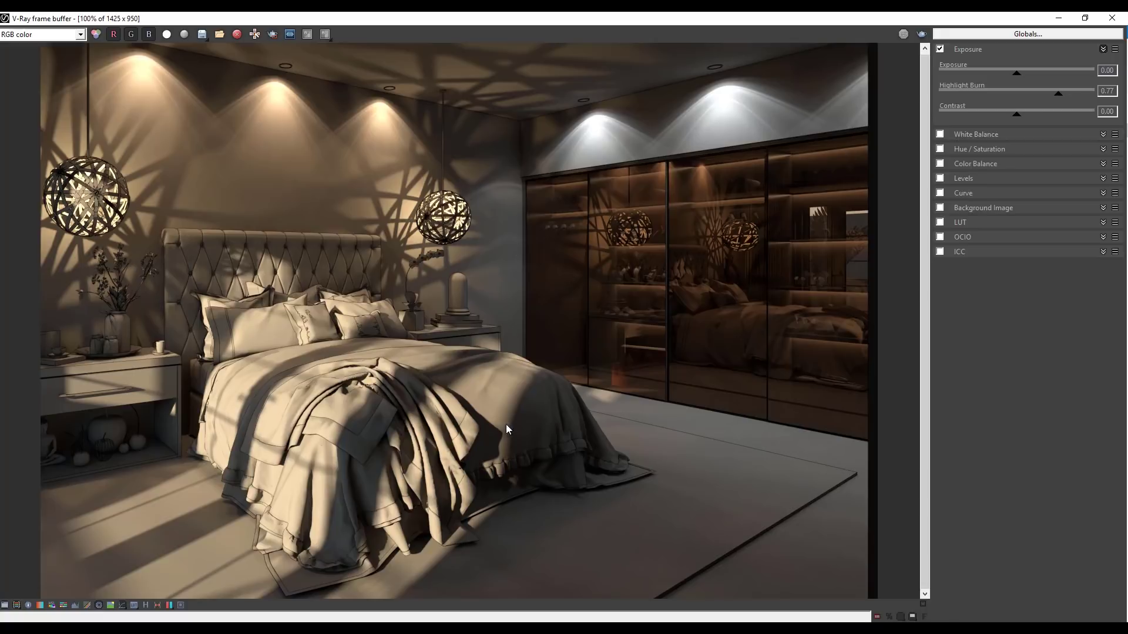
pyautogui.click(887, 617)
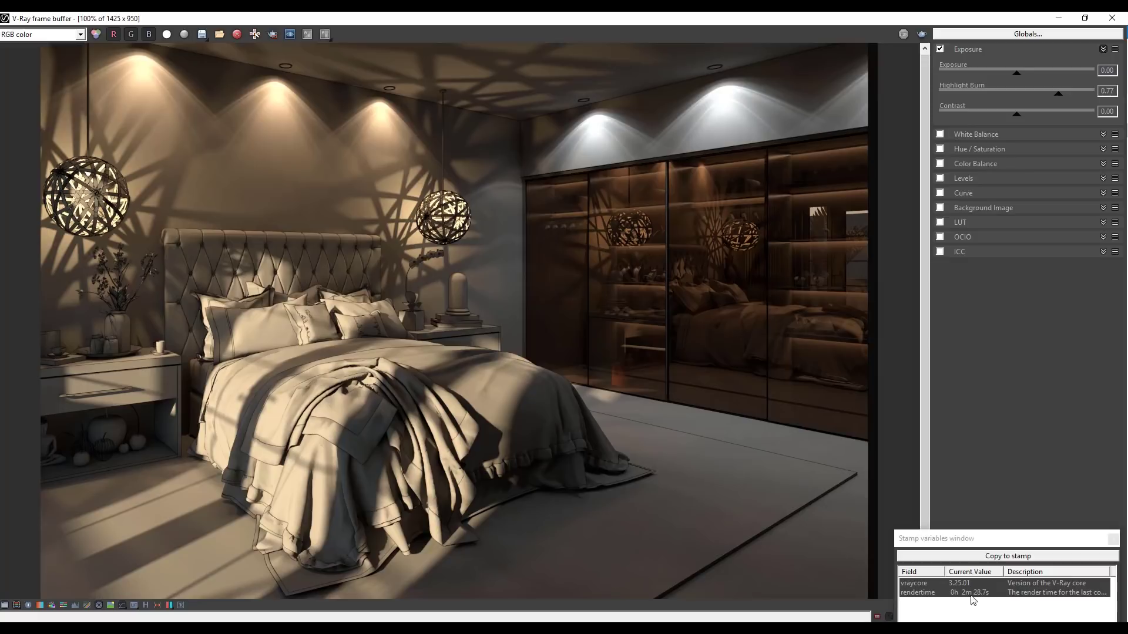
pyautogui.moveTo(989, 549); pyautogui.dragTo(889, 443)
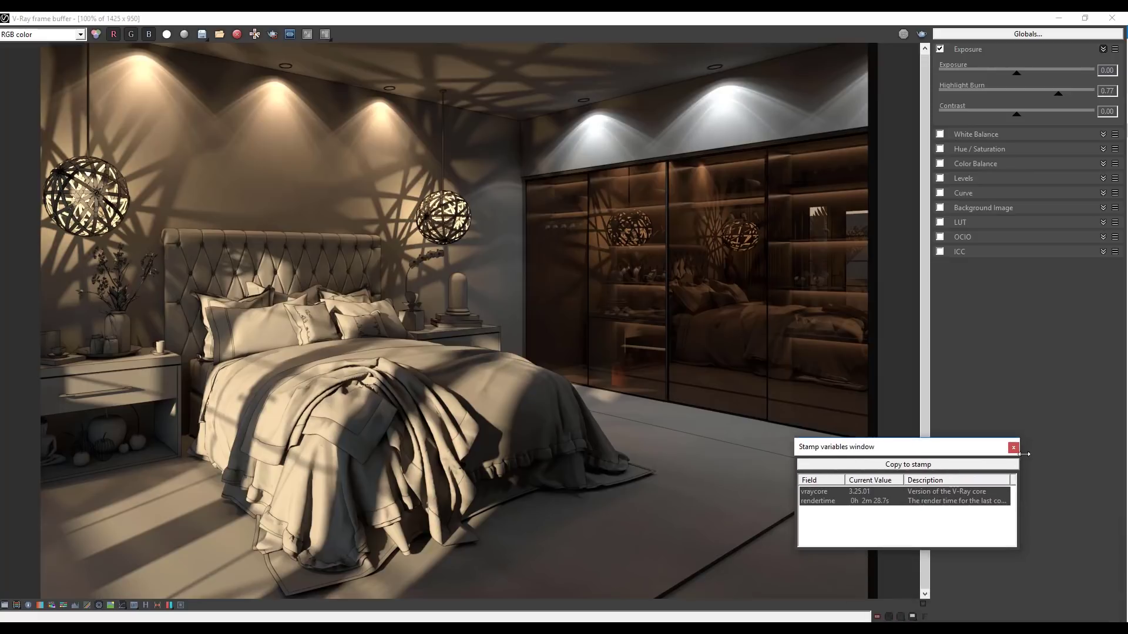
pyautogui.click(1014, 447)
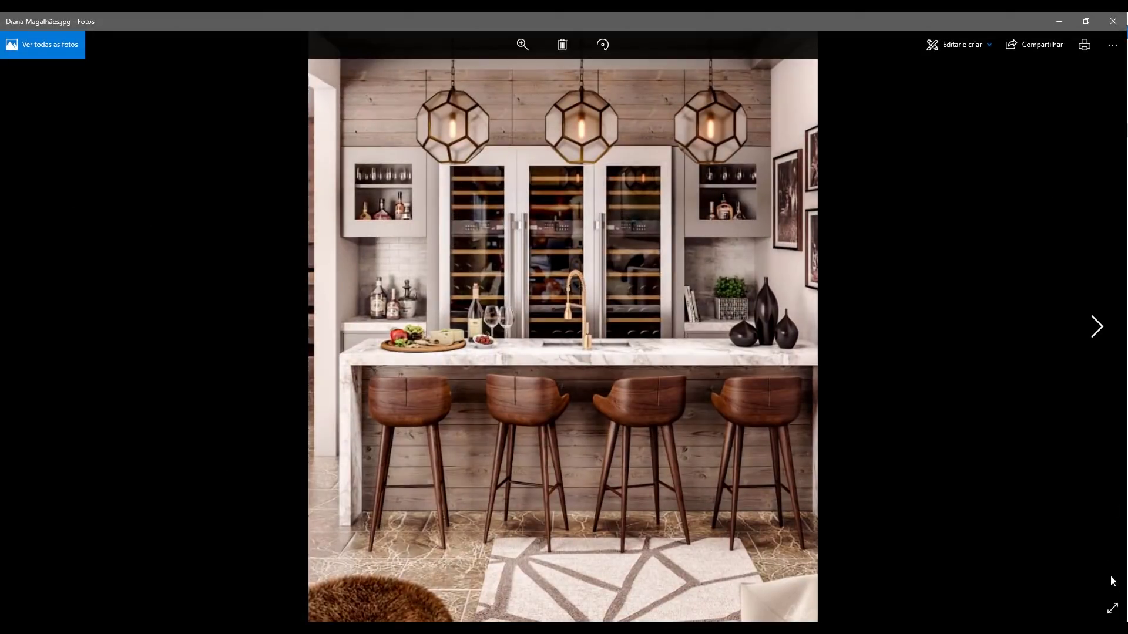
# Show the bar reference photo with three geometric pendant lamps full screen
pyautogui.click(1112, 608)
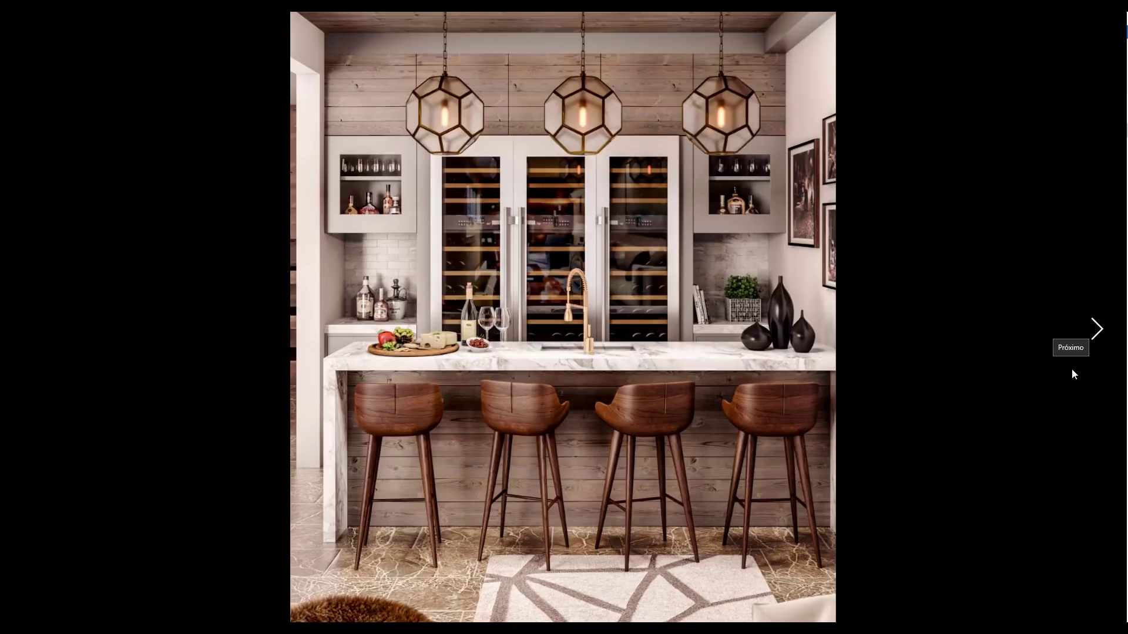